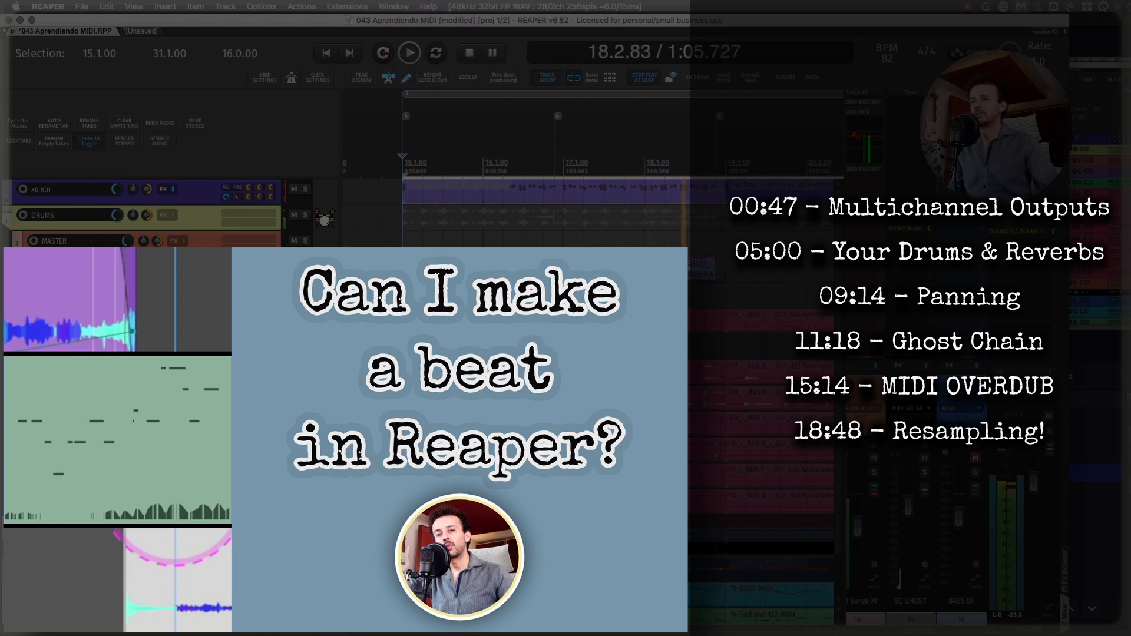
pyautogui.press('space')
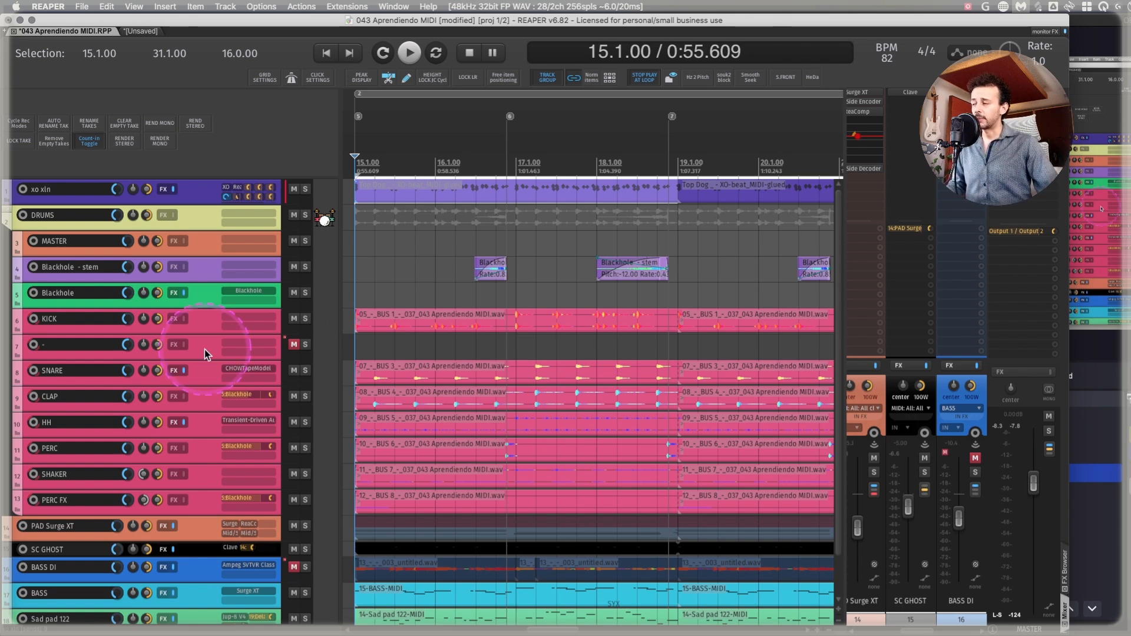
pyautogui.scroll(-1, 207, 360)
pyautogui.scroll(1, 207, 360)
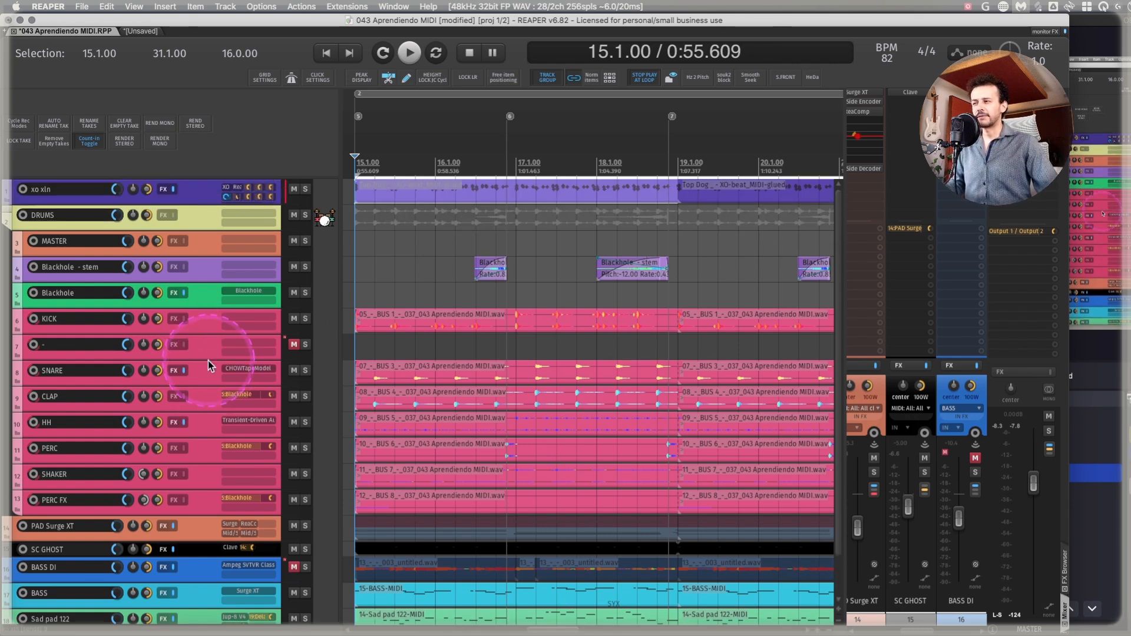
pyautogui.scroll(-1, 207, 361)
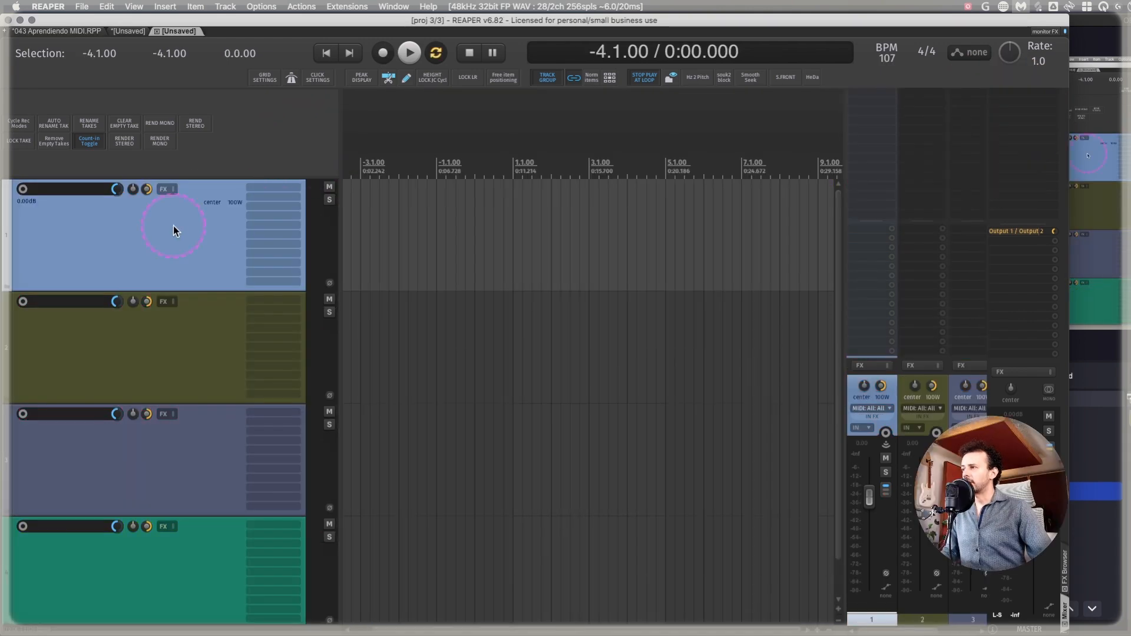
# - Delete all the existing tracks and add three new empty tracks
pyautogui.press('super+a')
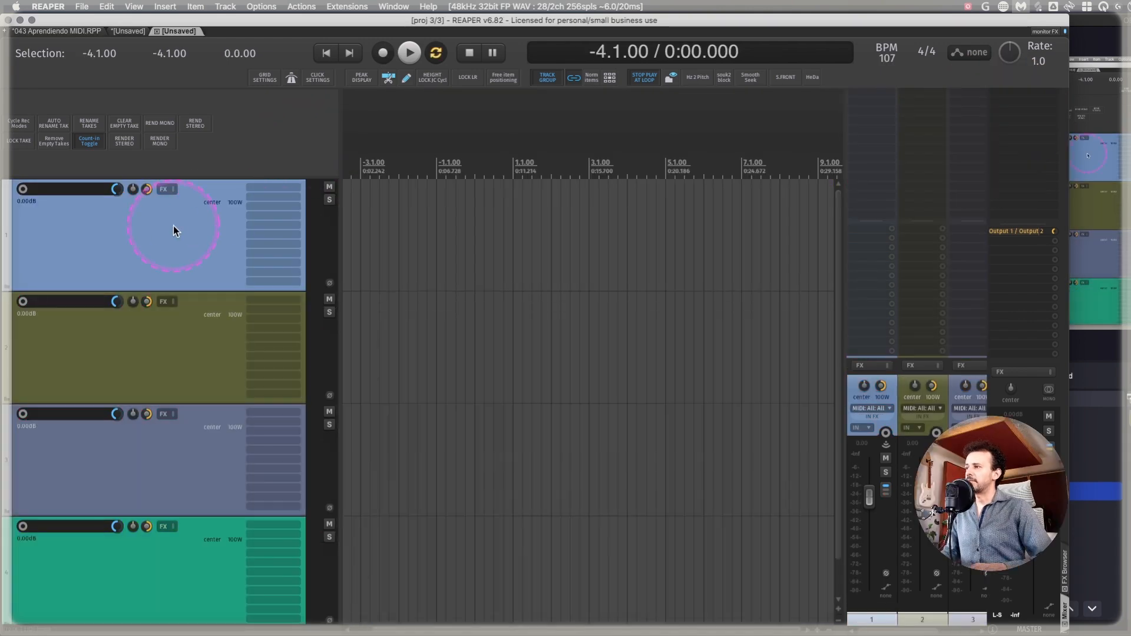
pyautogui.press('Delete')
pyautogui.doubleClick(174, 225)
pyautogui.doubleClick(246, 298)
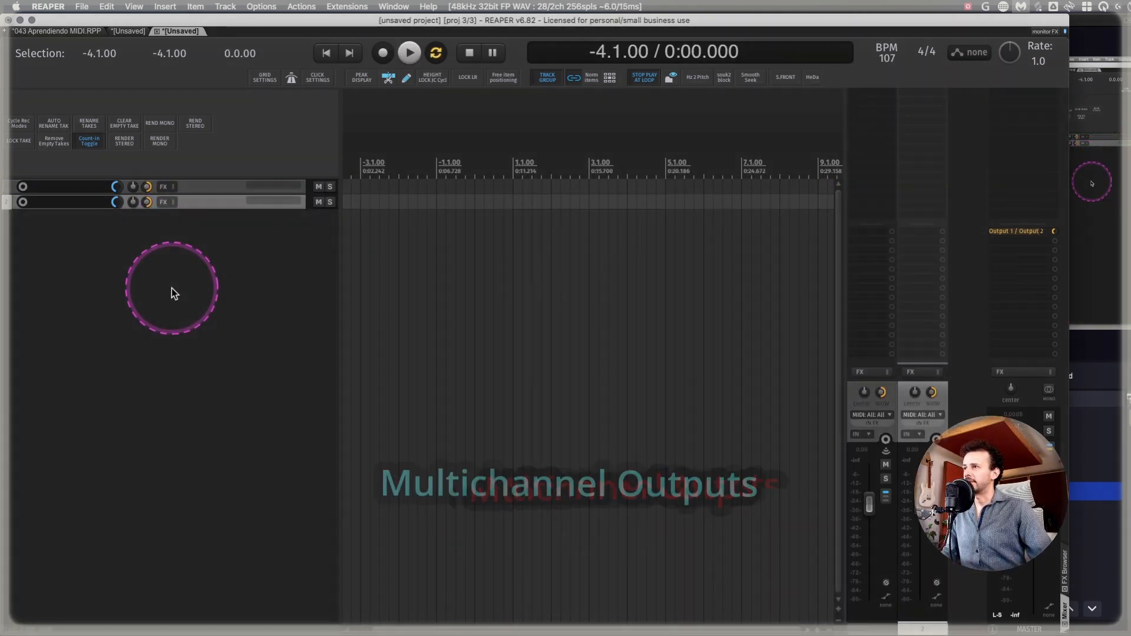
pyautogui.doubleClick(188, 267)
# - Insert the track template "XO XLN MultiOut 18 Channels" below the first empty track
pyautogui.rightClick(203, 243)
pyautogui.moveTo(266, 281)
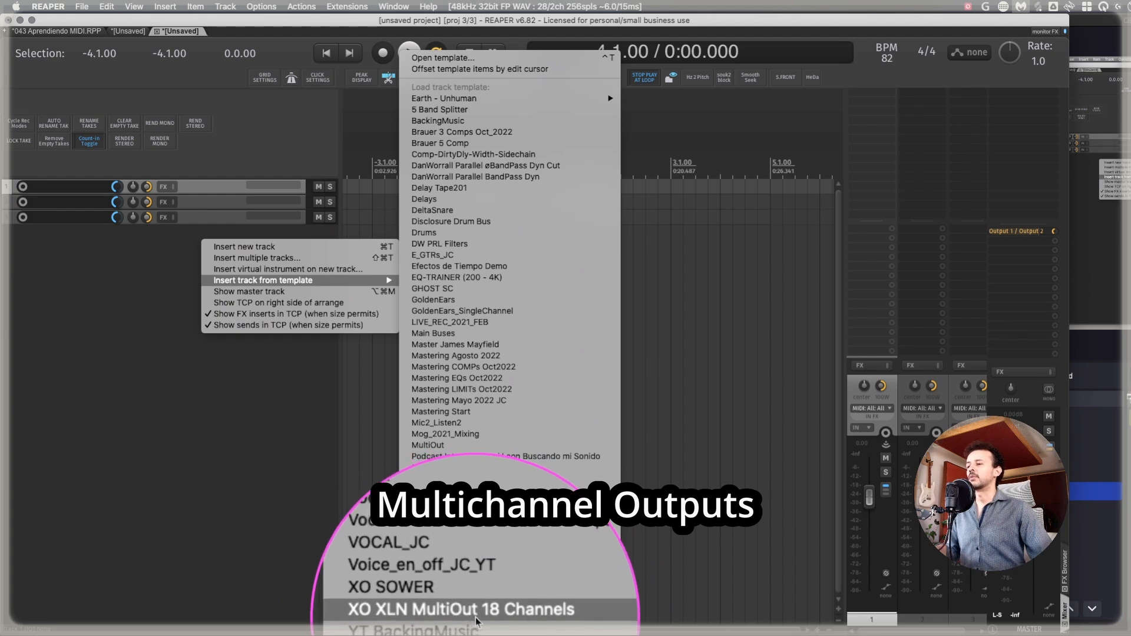
pyautogui.click(288, 467)
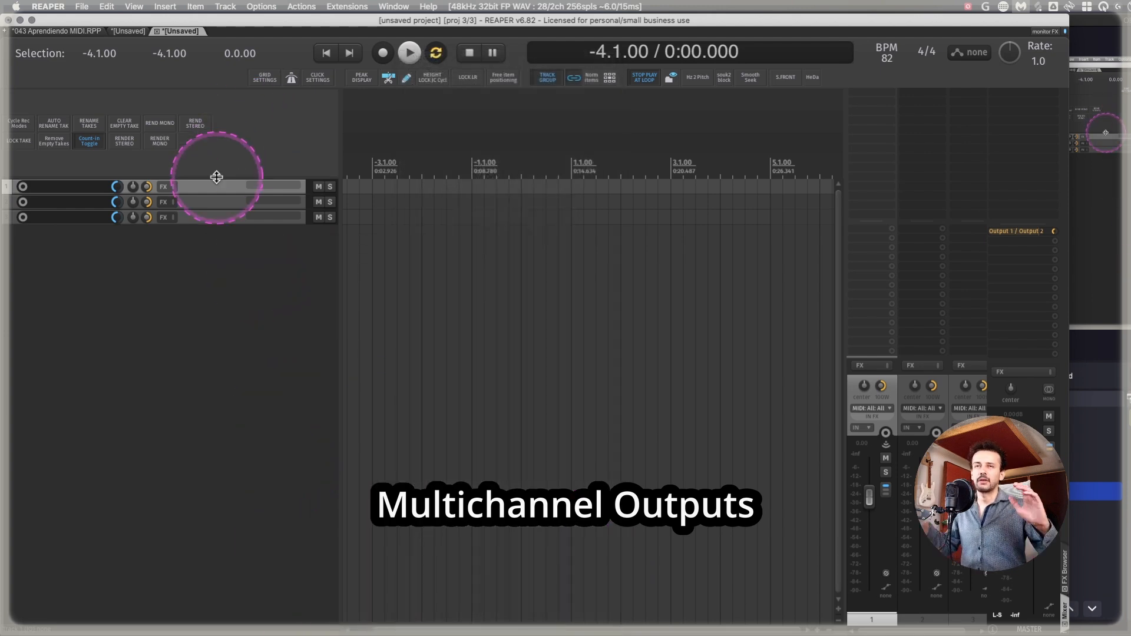
pyautogui.rightClick(246, 298)
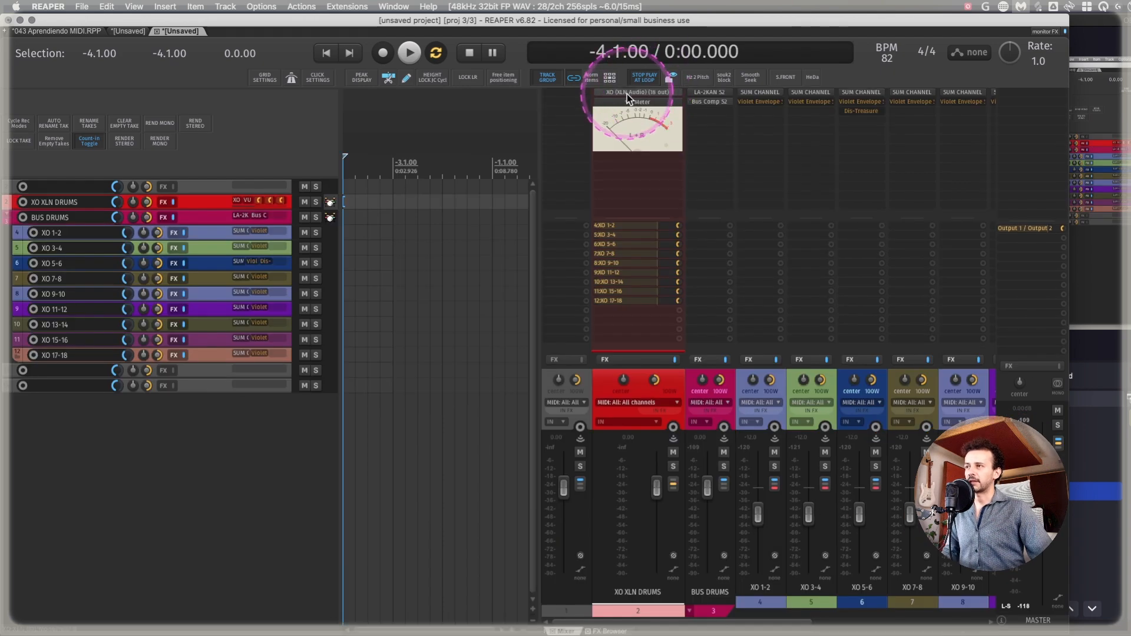
# - Examine the template's XO instrument, its mixer channels and the SUM CHANNEL effect on track XO 7-8
pyautogui.click(627, 94)
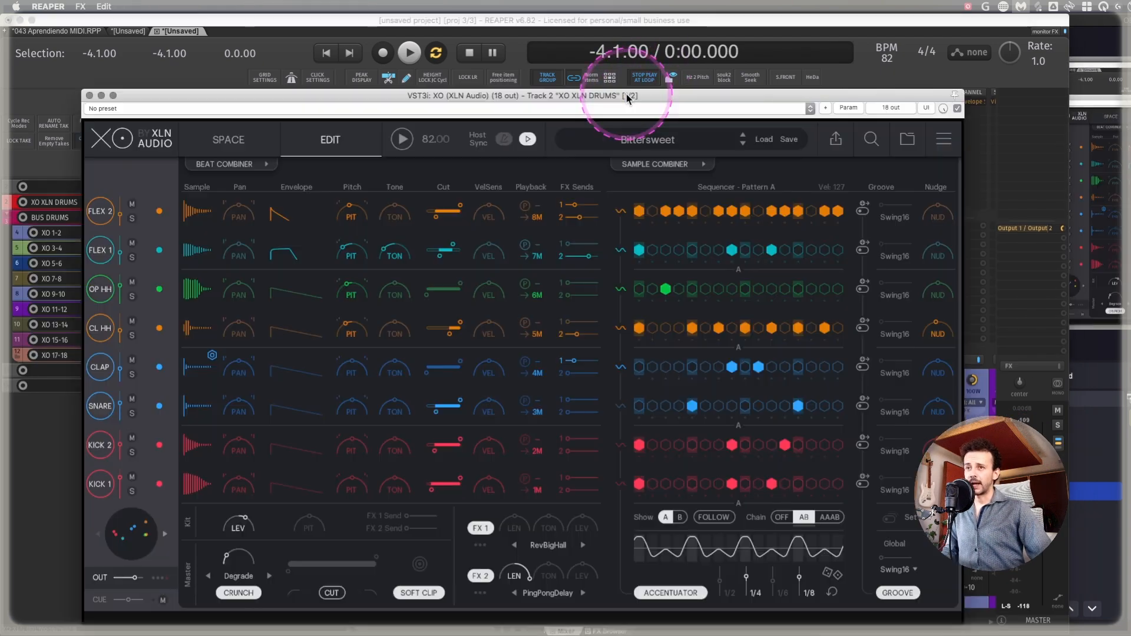
pyautogui.click(89, 96)
pyautogui.hscroll(5, 720, 380)
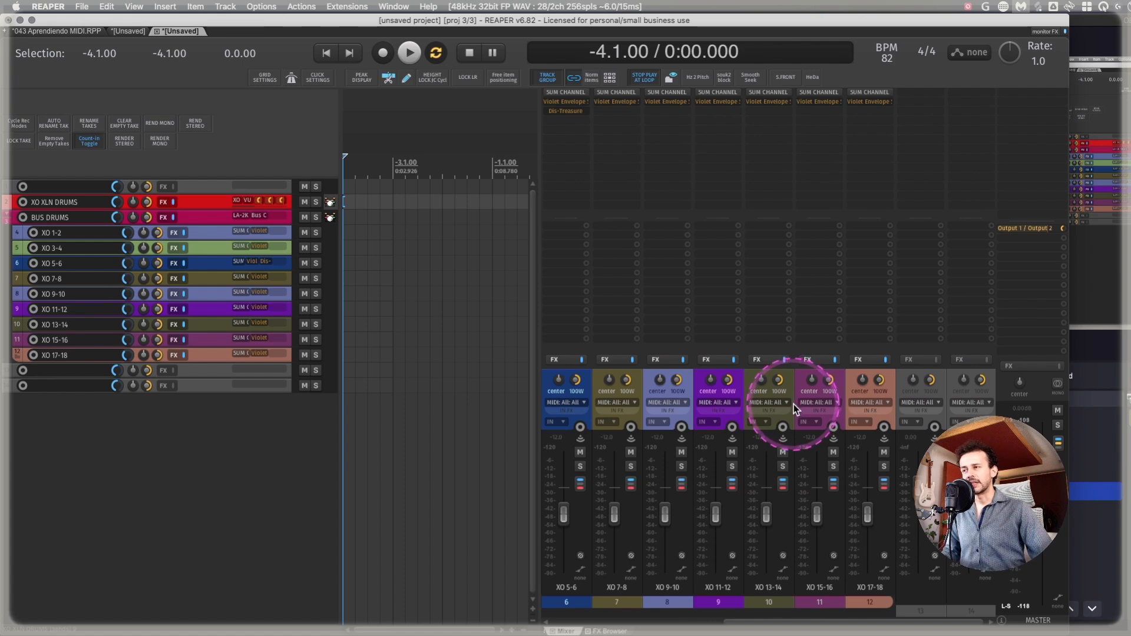
pyautogui.hscroll(-1, 793, 404)
pyautogui.hscroll(-2, 871, 420)
pyautogui.hscroll(-1, 870, 419)
pyautogui.click(823, 93)
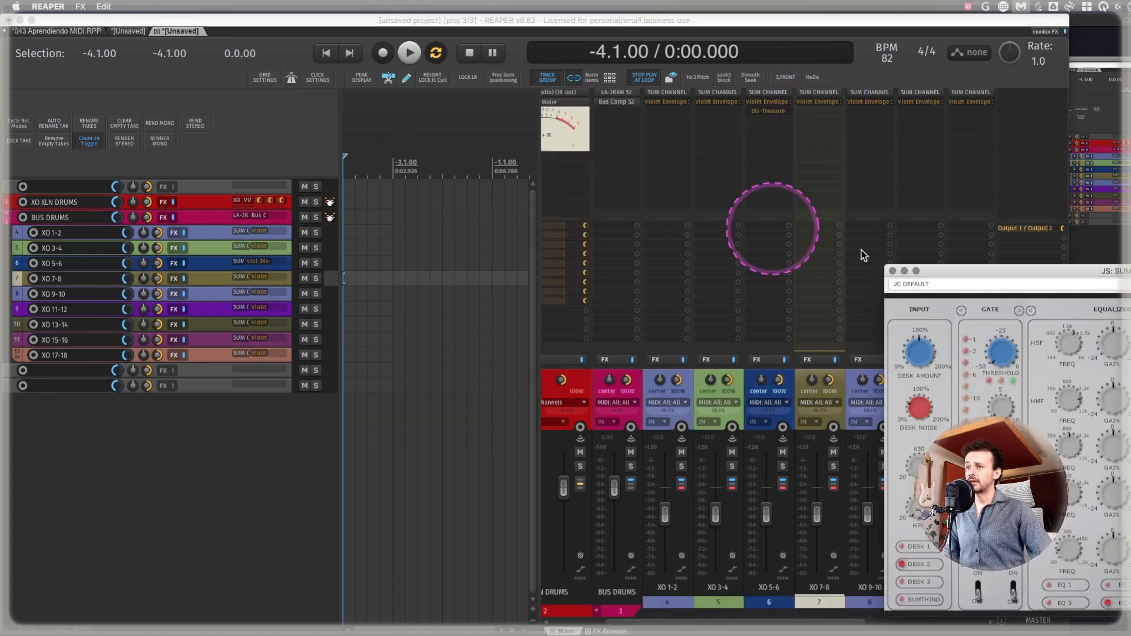
pyautogui.click(893, 271)
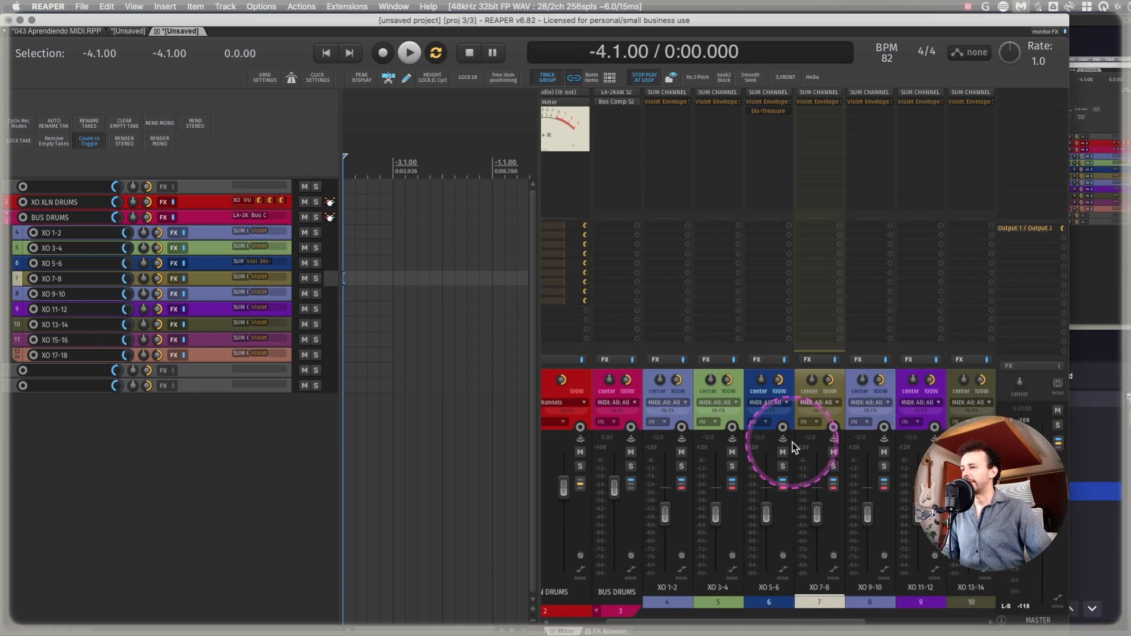
# - Delete the XO XLN DRUMS track and the BUS DRUMS folder with all its XO output tracks
pyautogui.hscroll(-1, 674, 381)
pyautogui.click(673, 382)
pyautogui.press('Delete')
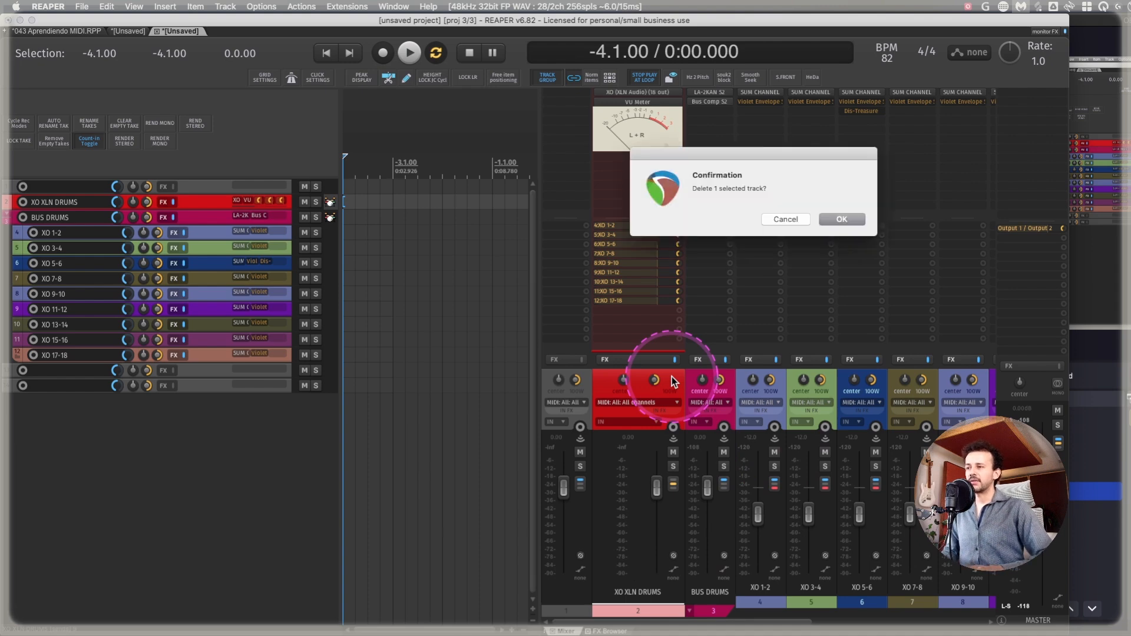
pyautogui.press('Return')
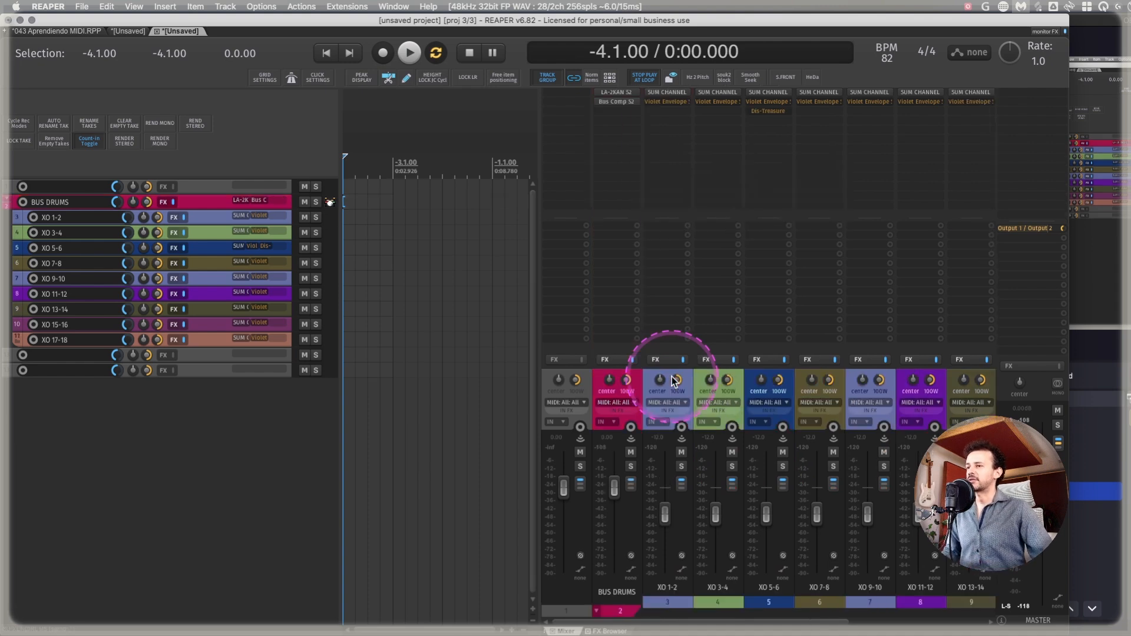
pyautogui.click(193, 200)
pyautogui.keyDown('shift'); pyautogui.click(206, 334); pyautogui.keyUp('shift')
pyautogui.press('Delete')
pyautogui.press('Return')
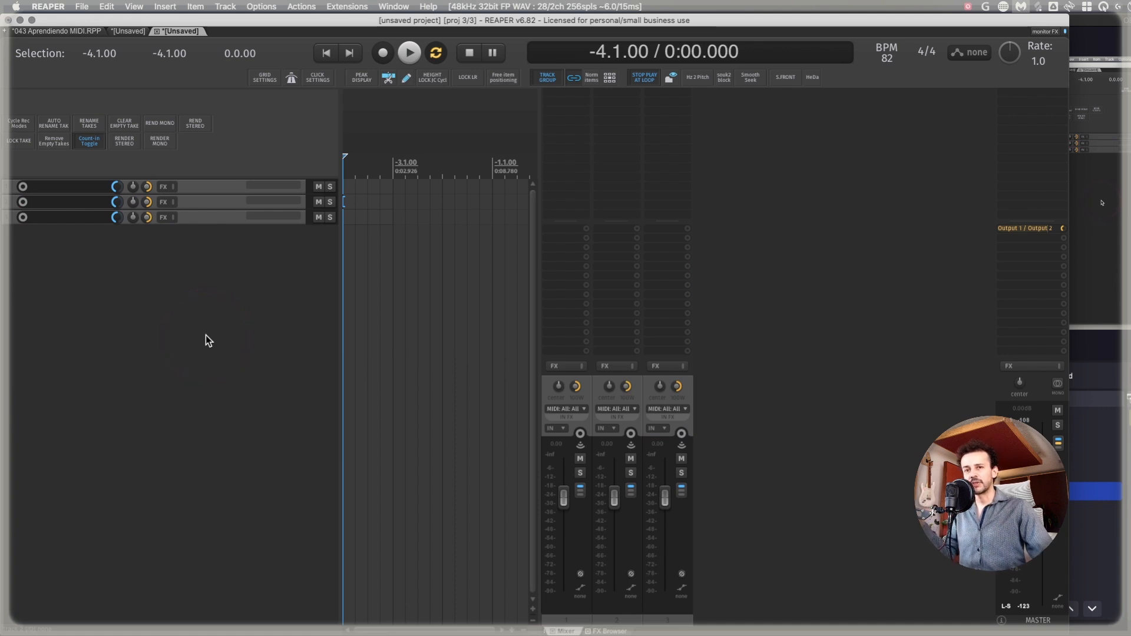
# - Filter the effects by "xo" and add AUi: XO (XLN Audio) to the first track
pyautogui.click(210, 186)
pyautogui.press('f')
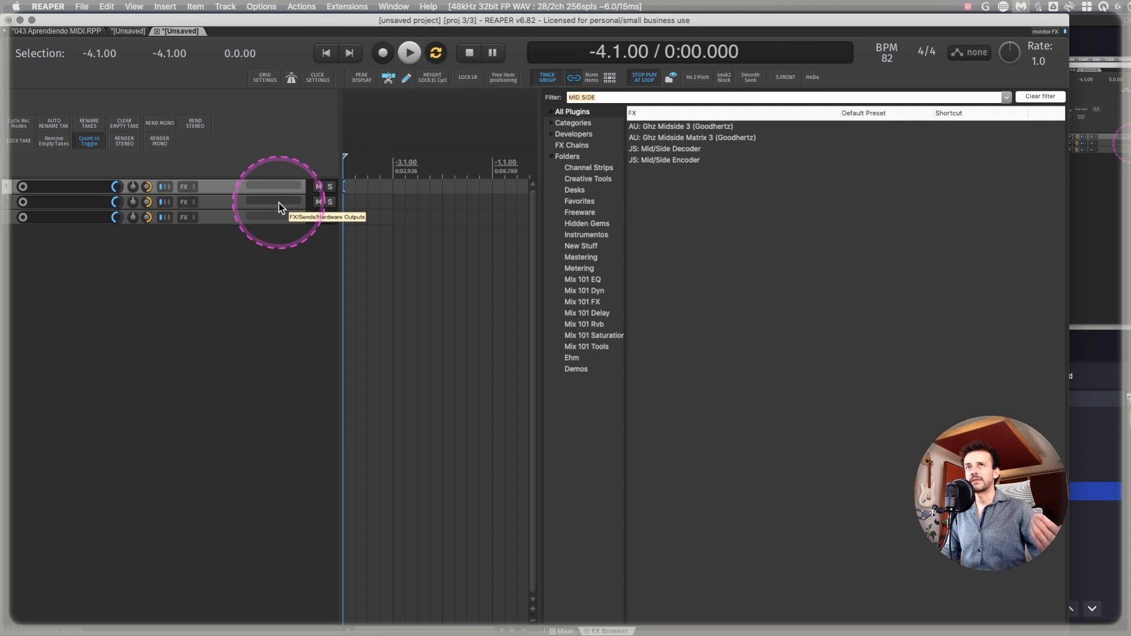
pyautogui.write('xo')
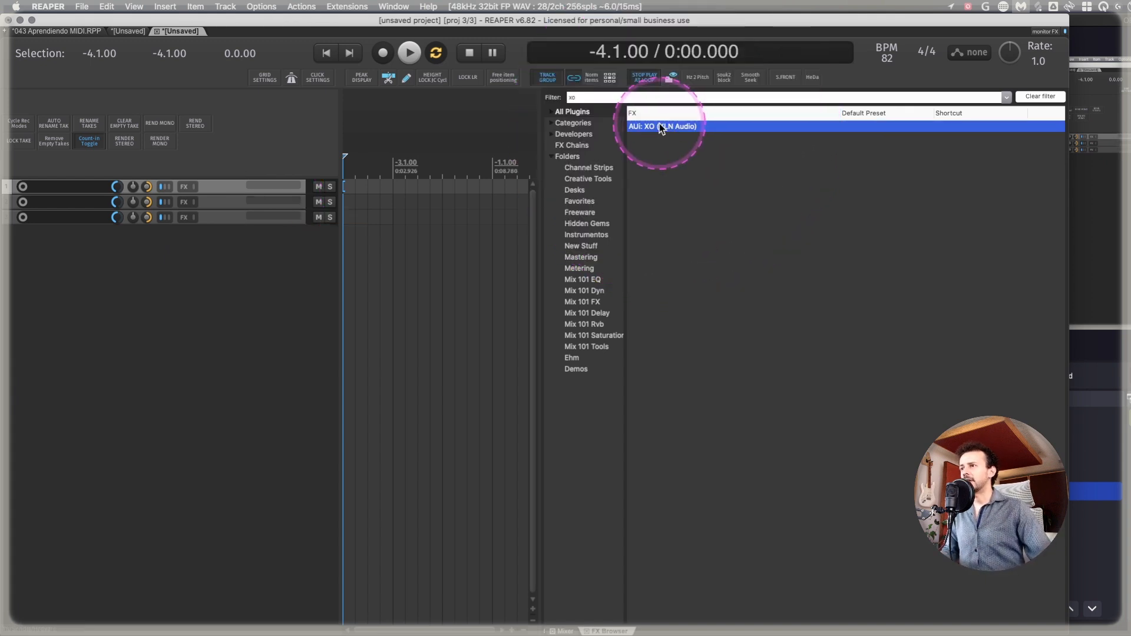
pyautogui.doubleClick(659, 126)
pyautogui.moveTo(721, 24); pyautogui.dragTo(202, 90)
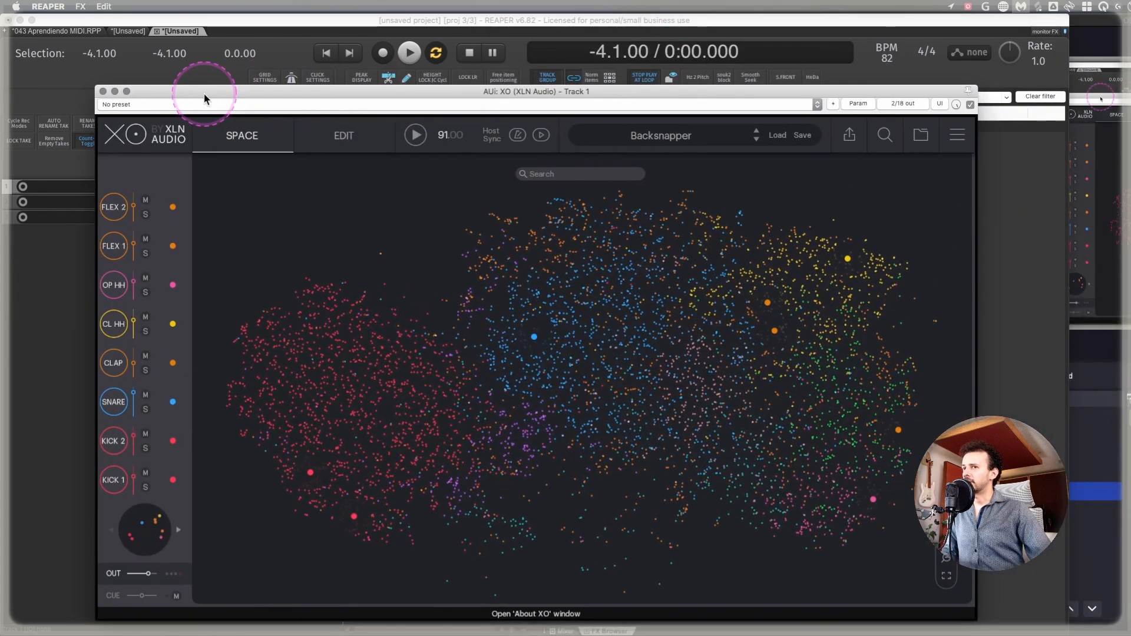
# - In XO's edit view, route the FLEX 2 output to Bus 8 & Master
pyautogui.click(333, 136)
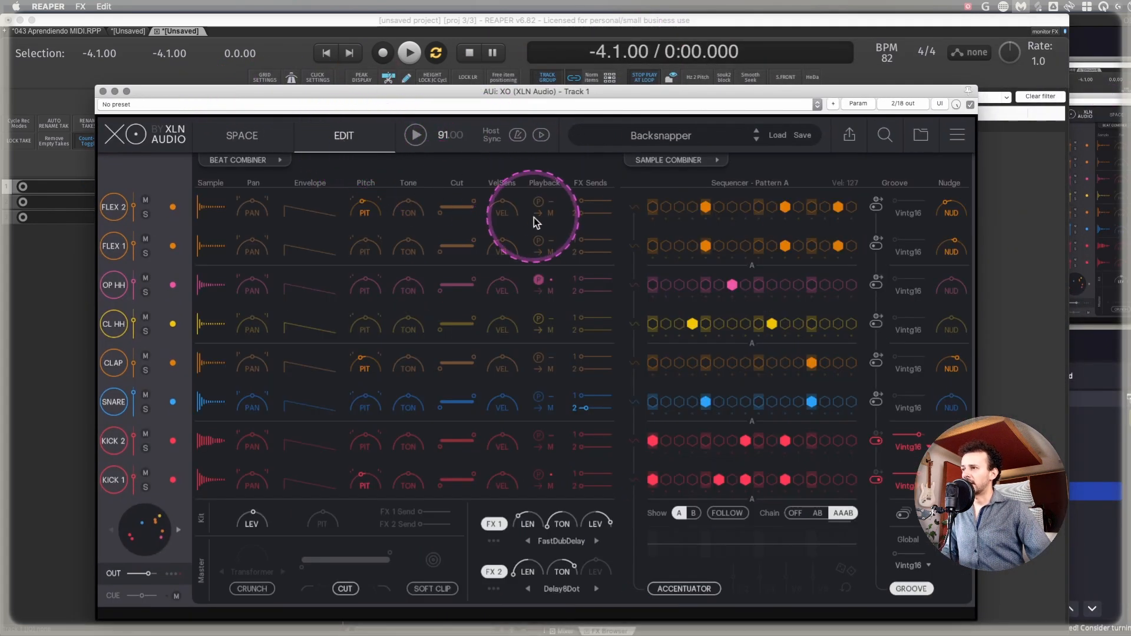
pyautogui.click(551, 213)
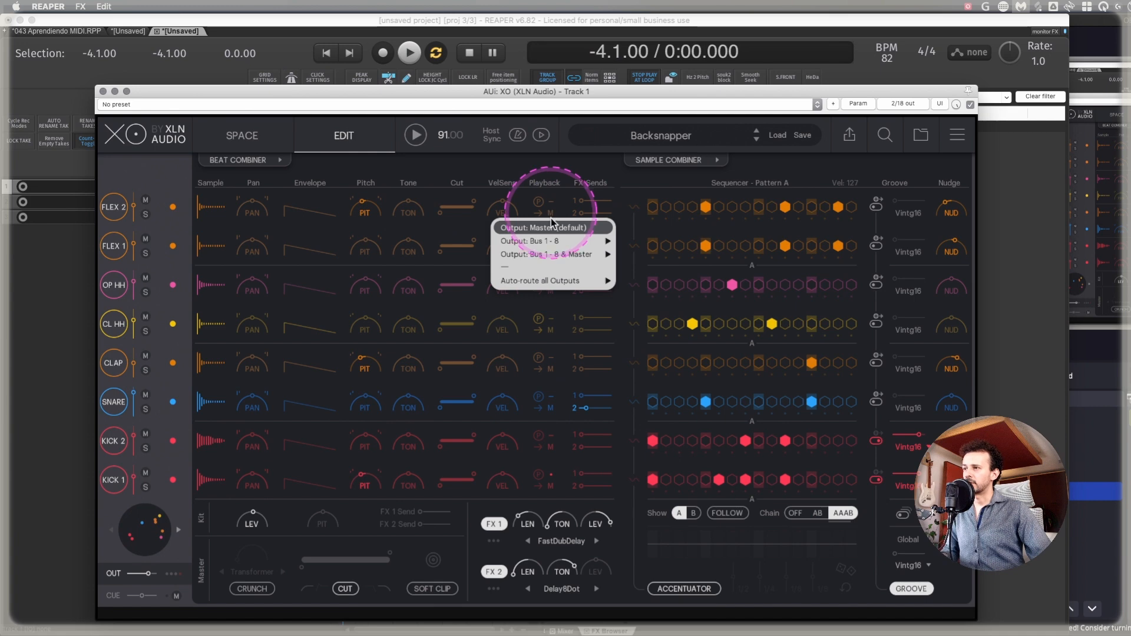
pyautogui.moveTo(552, 258)
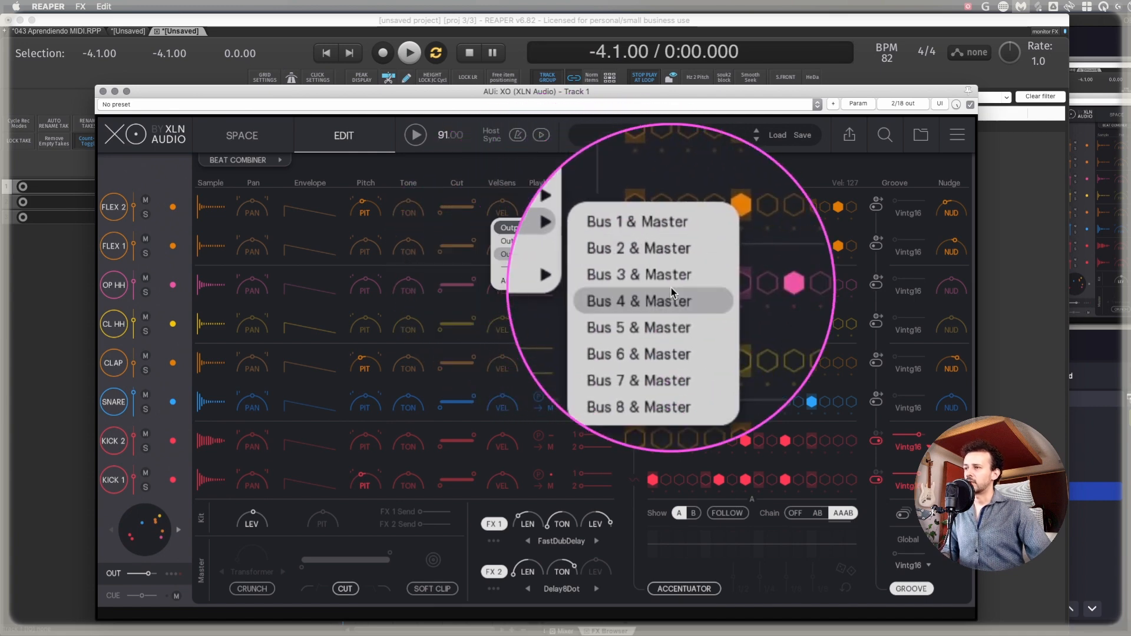
pyautogui.click(664, 347)
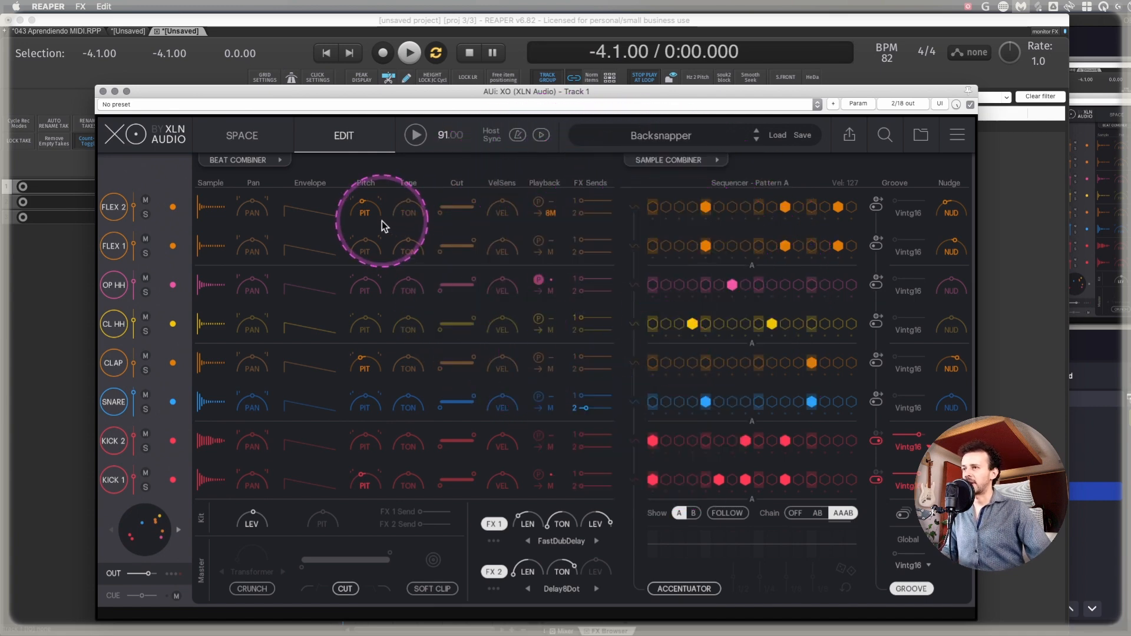
# - Examine XO's output channels in the plug-in pin connector and audition the KICK 1 and CL HH samples
pyautogui.moveTo(901, 91); pyautogui.dragTo(838, 74)
pyautogui.click(841, 85)
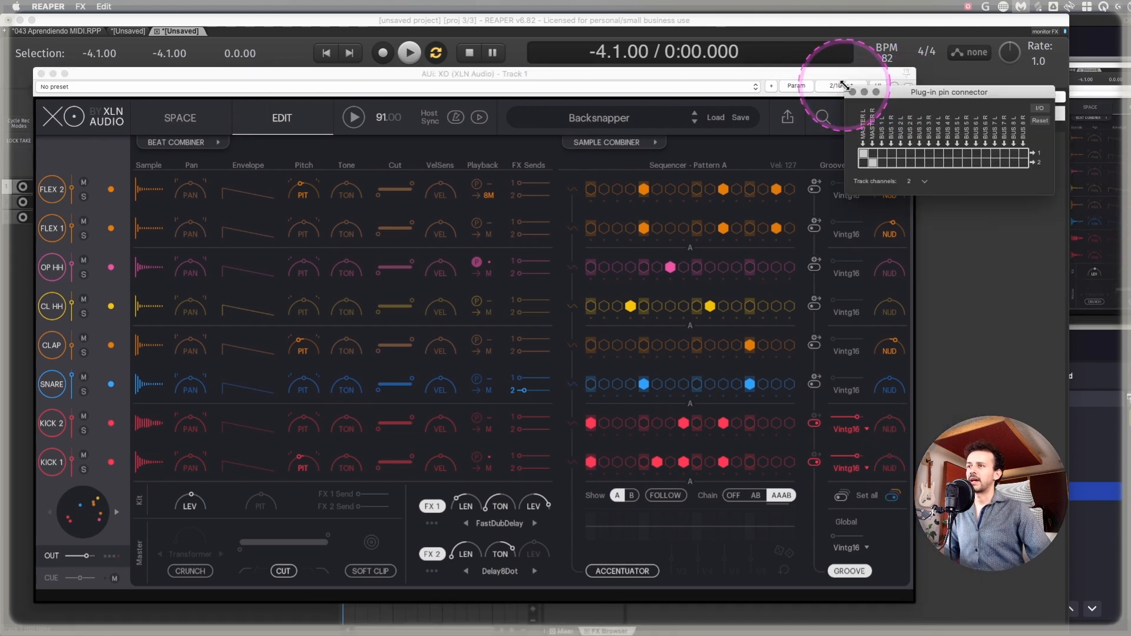
pyautogui.moveTo(920, 92); pyautogui.dragTo(635, 104)
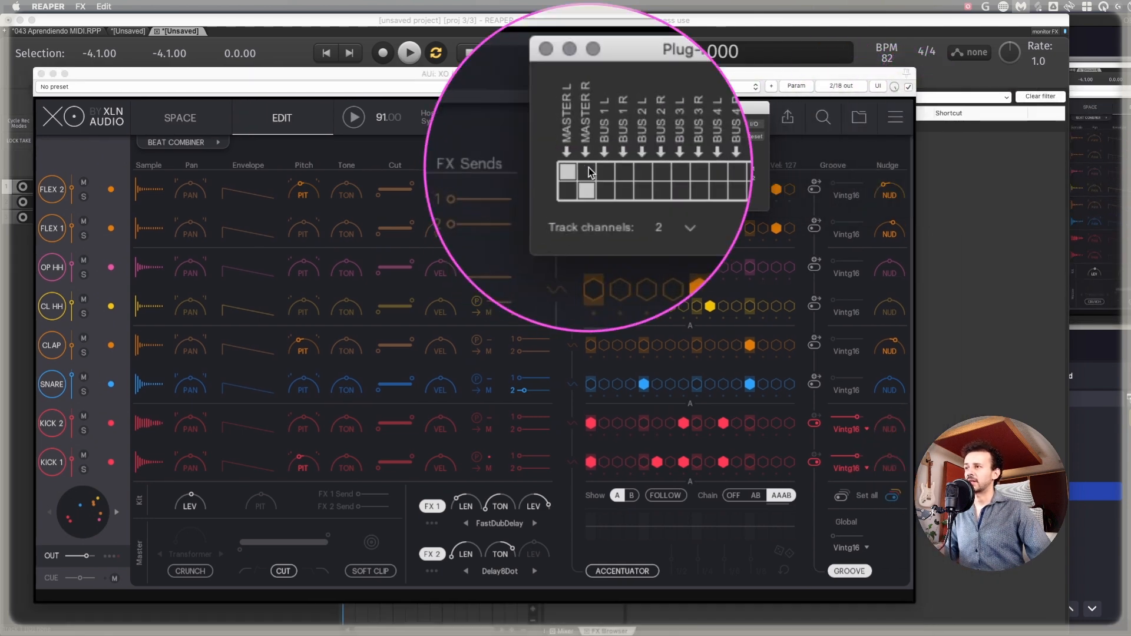
pyautogui.click(56, 469)
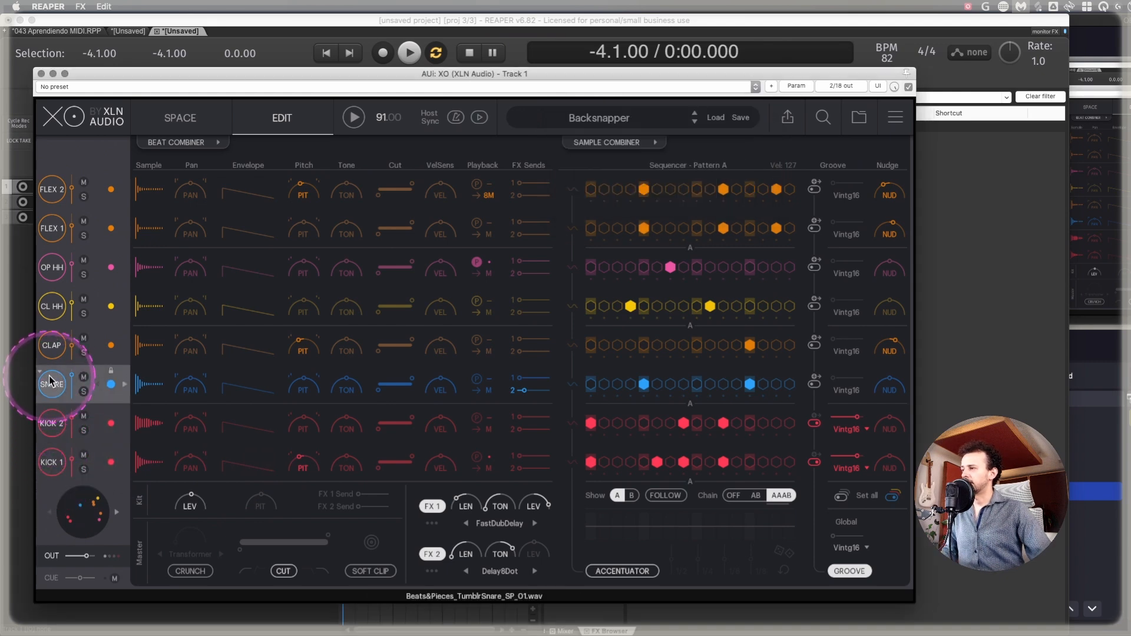
pyautogui.click(52, 307)
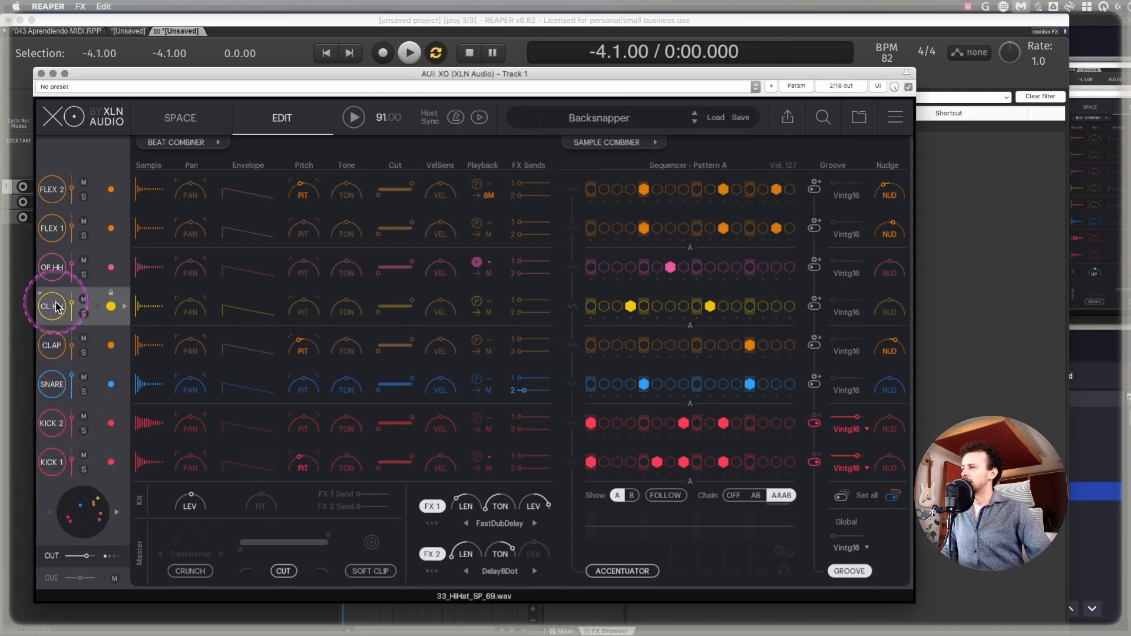
pyautogui.click(841, 85)
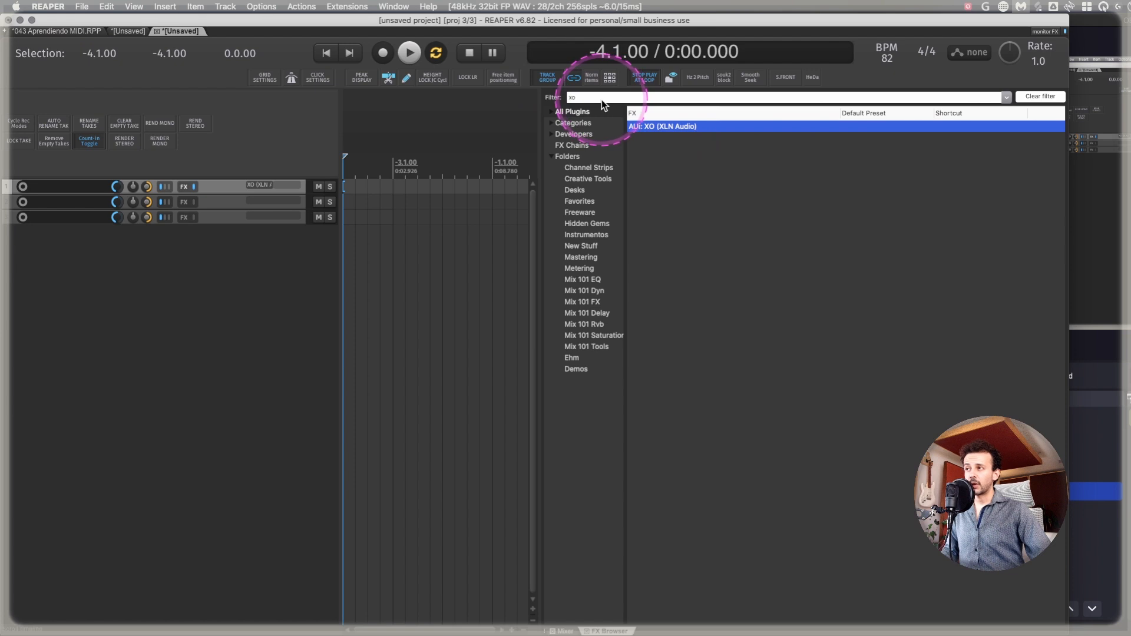
# - Clear the "xo" filter from the effects browser
pyautogui.click(598, 98)
pyautogui.doubleClick(598, 98)
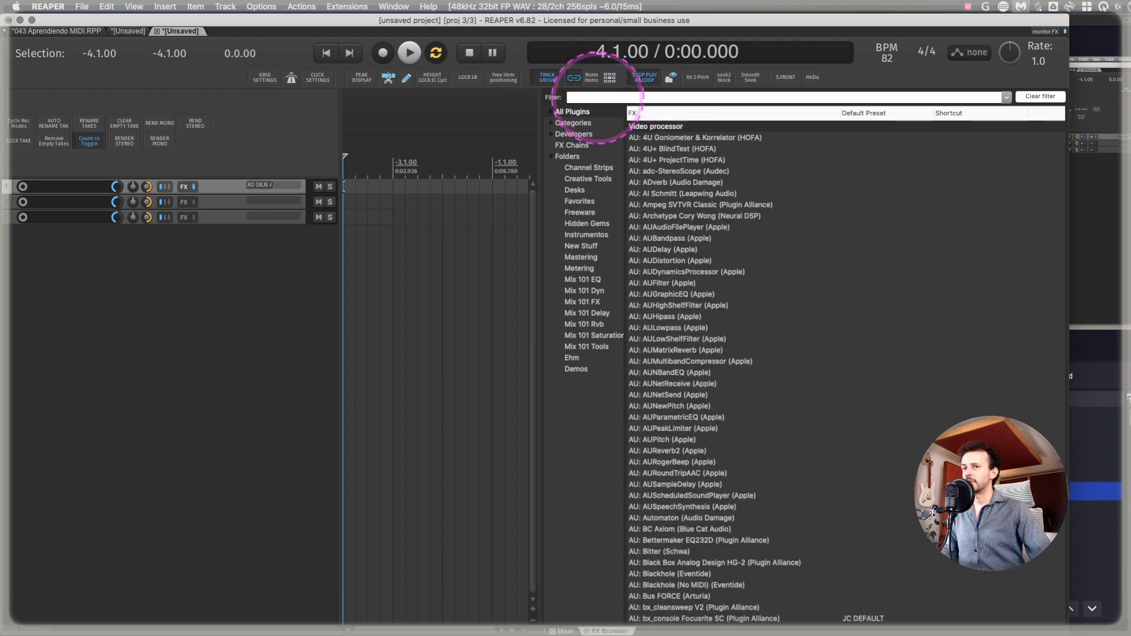
pyautogui.rightClick(577, 111)
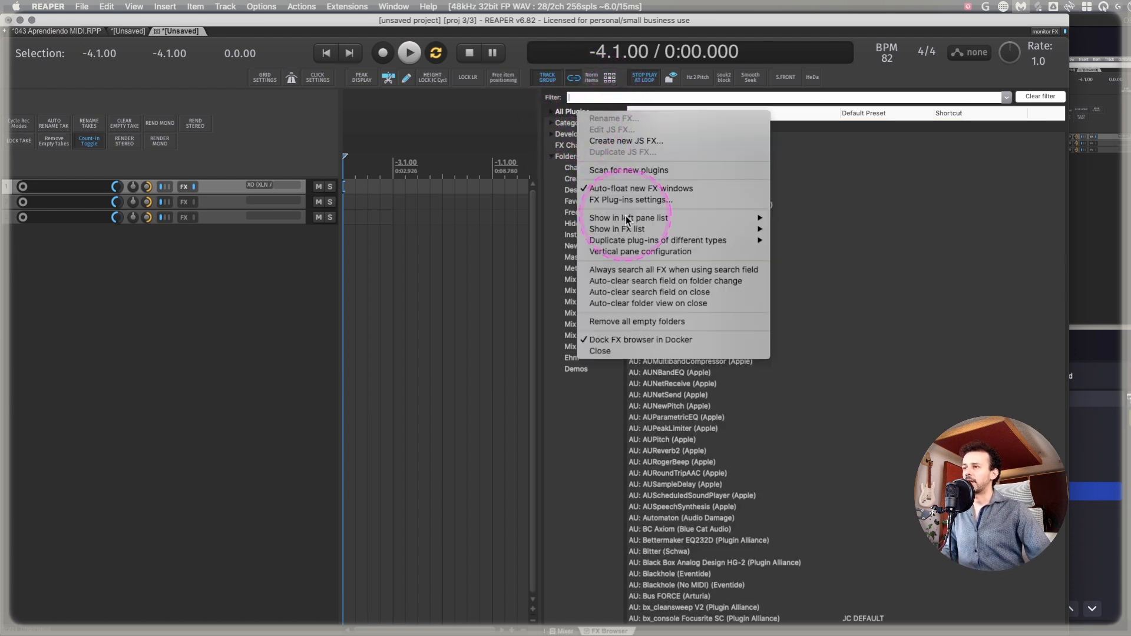
pyautogui.moveTo(642, 239)
pyautogui.click(843, 254)
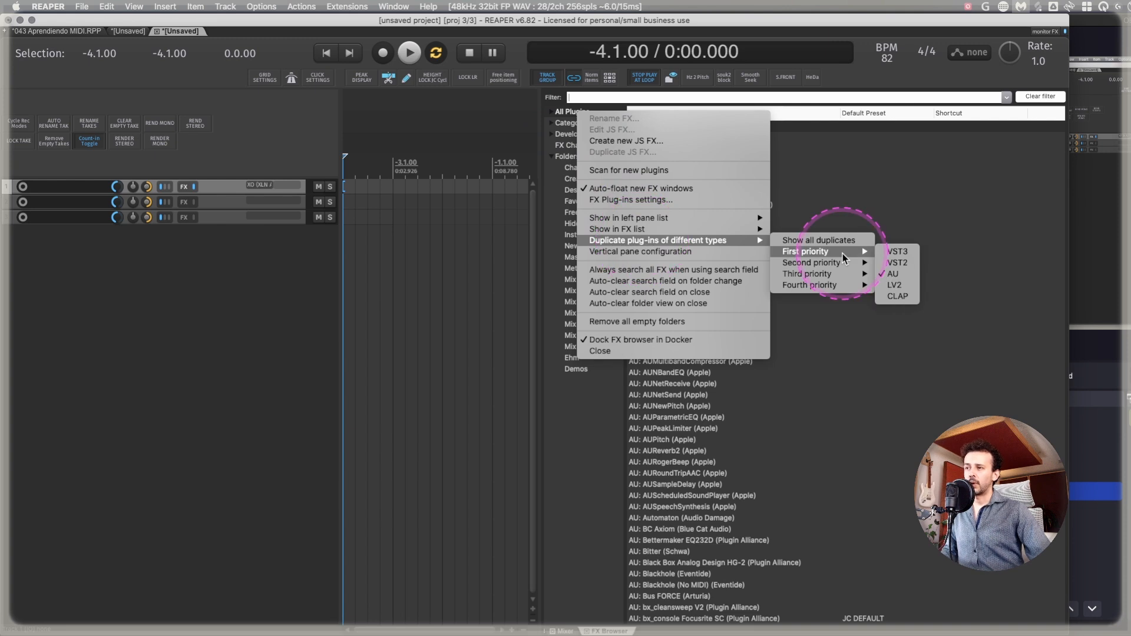
pyautogui.click(563, 112)
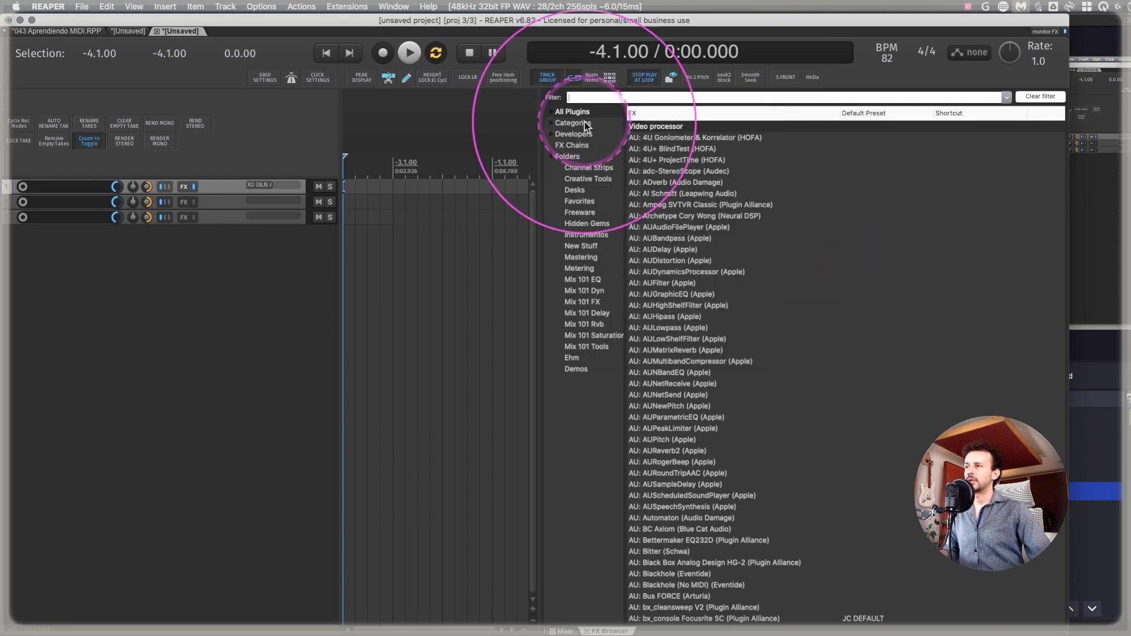
# - Set VST3 as the first priority for duplicate plug-ins of different types
pyautogui.rightClick(576, 111)
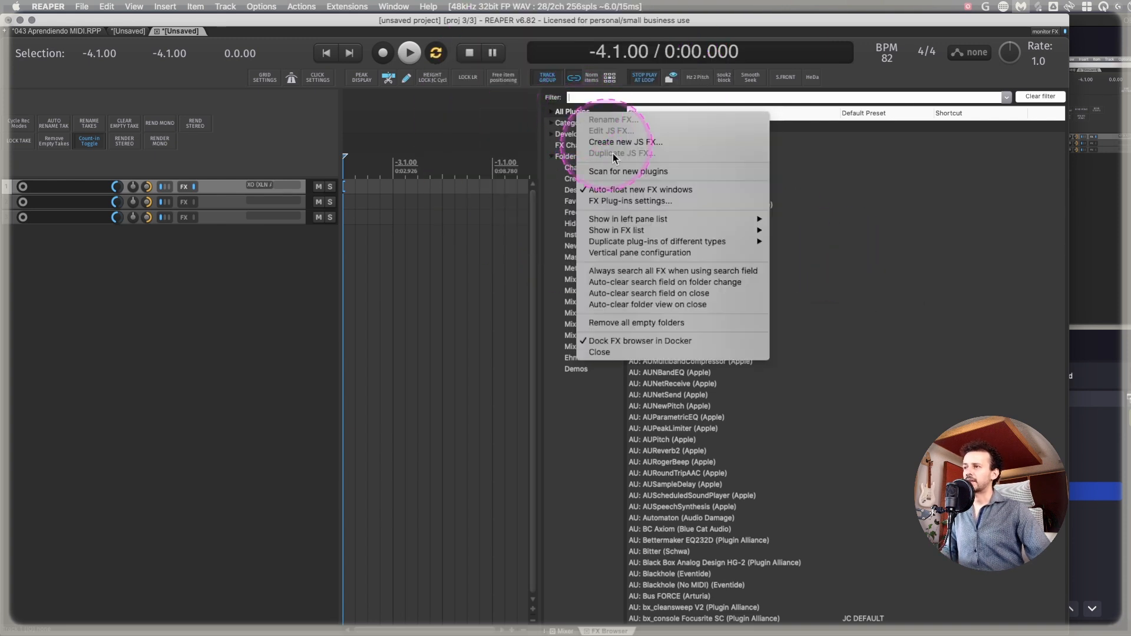
pyautogui.moveTo(664, 241)
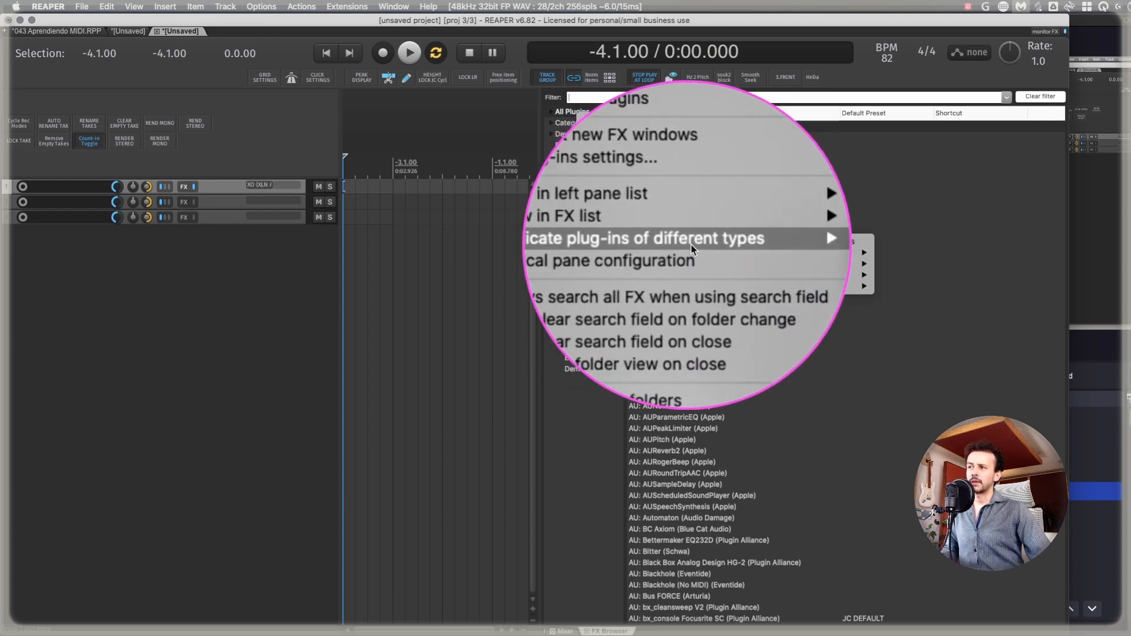
pyautogui.moveTo(804, 252)
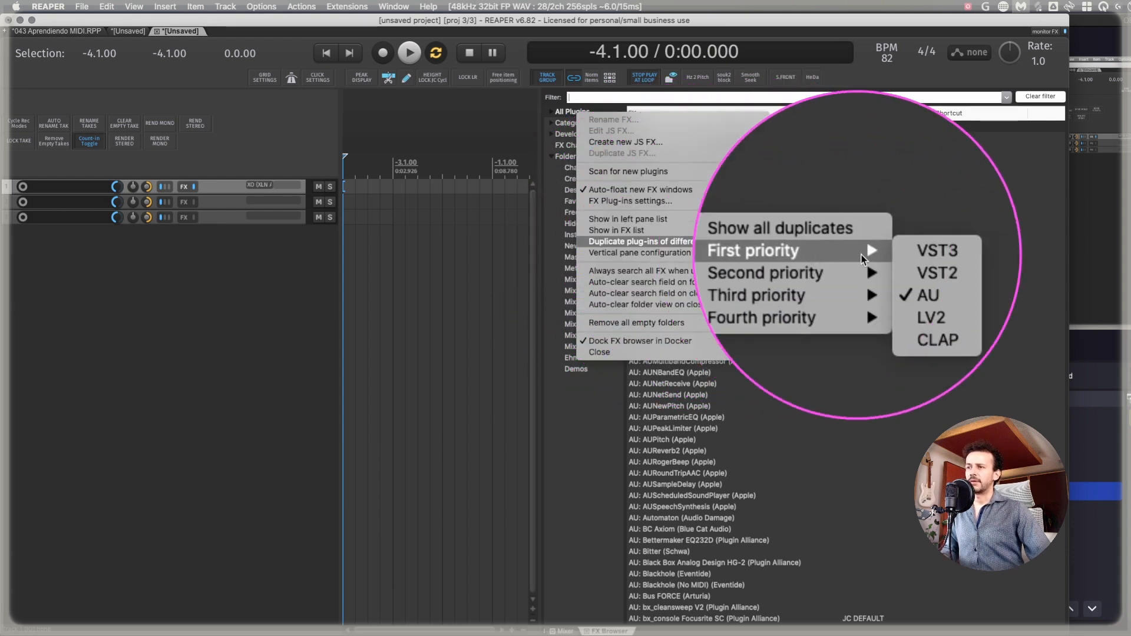
pyautogui.click(902, 255)
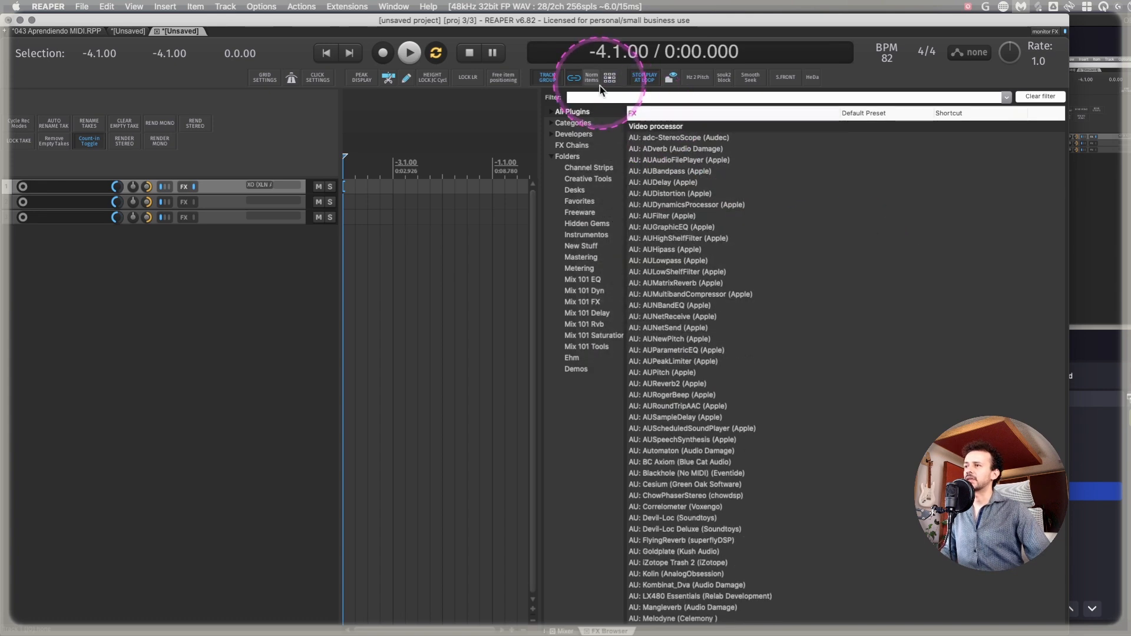
# - Search the effects browser for "xo xln" and for "arturia", and look through the Arturia entries
pyautogui.write('xo x')
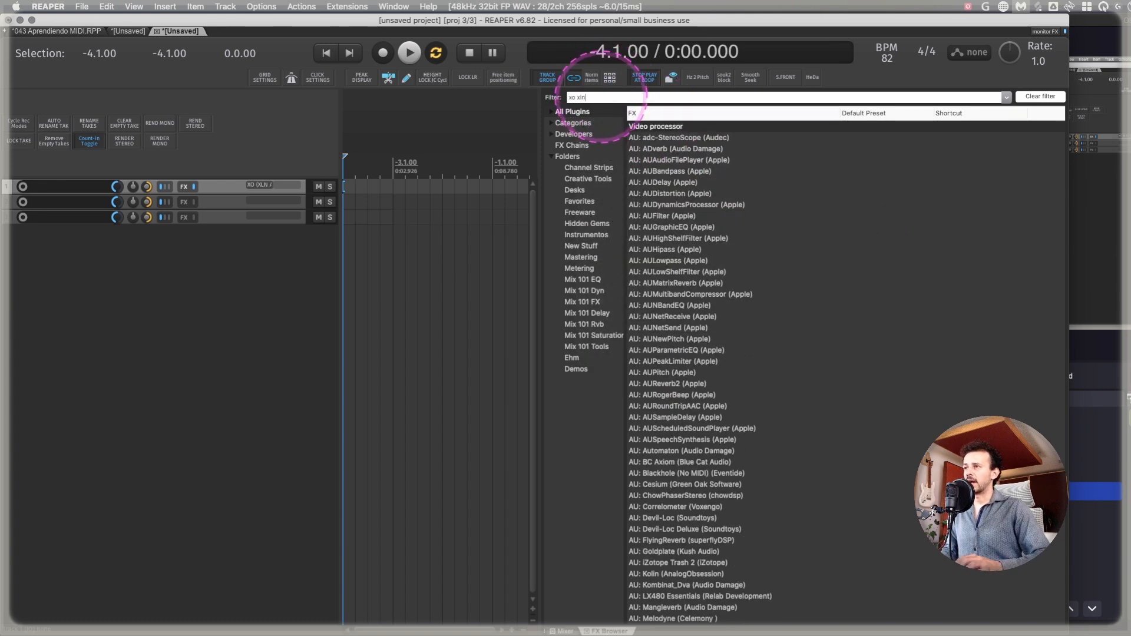
pyautogui.write('ln')
pyautogui.press('super+a')
pyautogui.write('arturia')
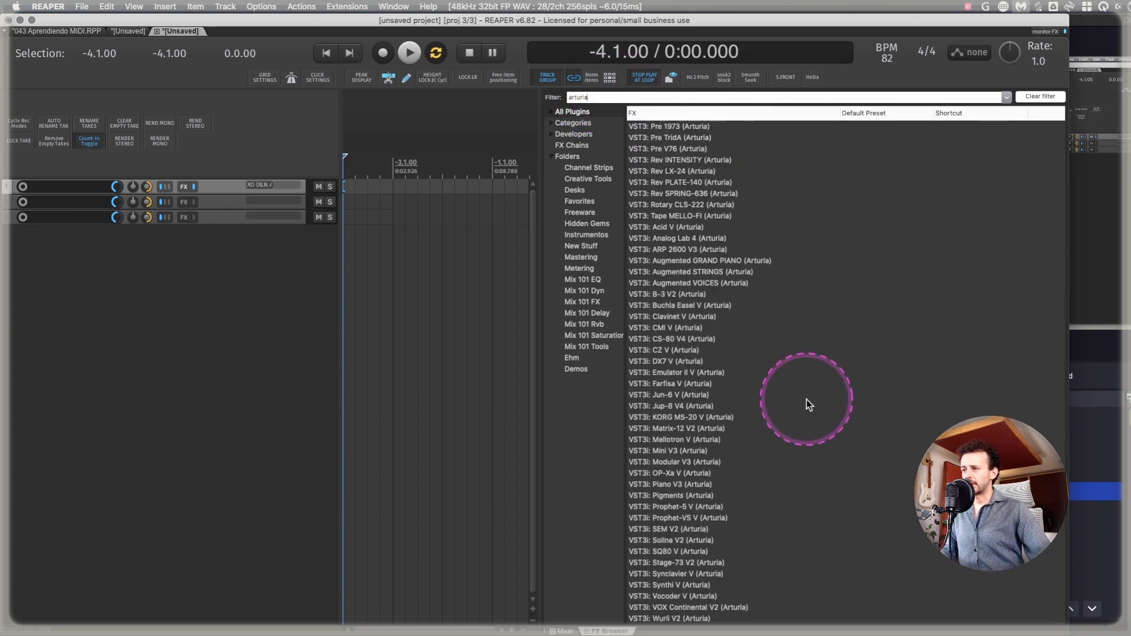
pyautogui.scroll(10, 671, 235)
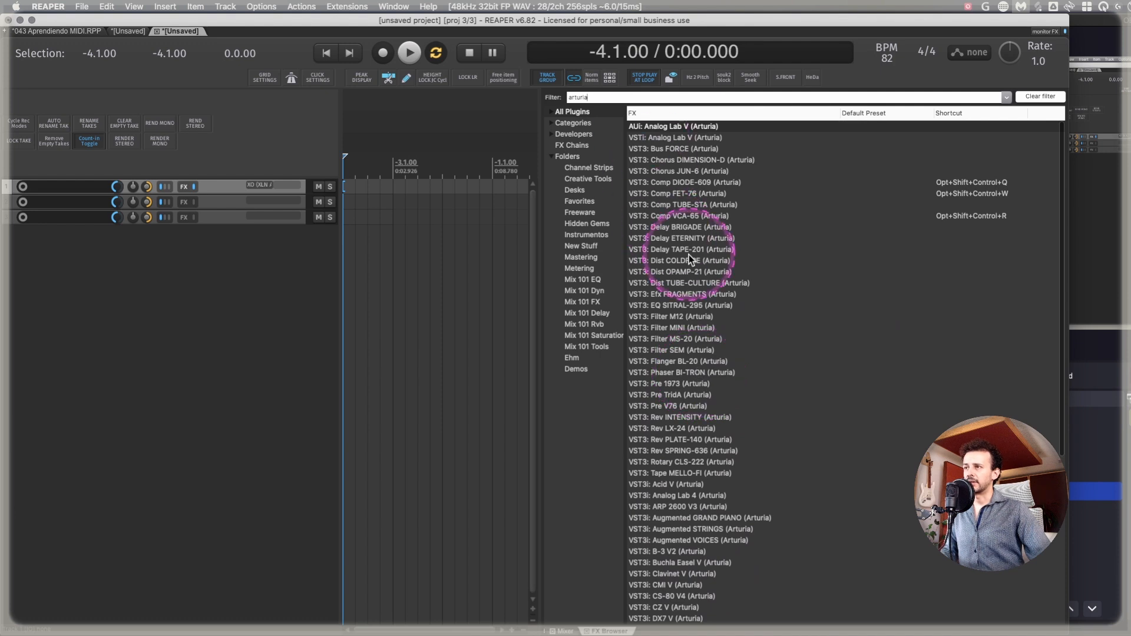
# - Search the effects browser for "surge xt", highlight the VST3i Surge XT entry, and clear the filter
pyautogui.click(613, 98)
pyautogui.press('super+a')
pyautogui.write('s')
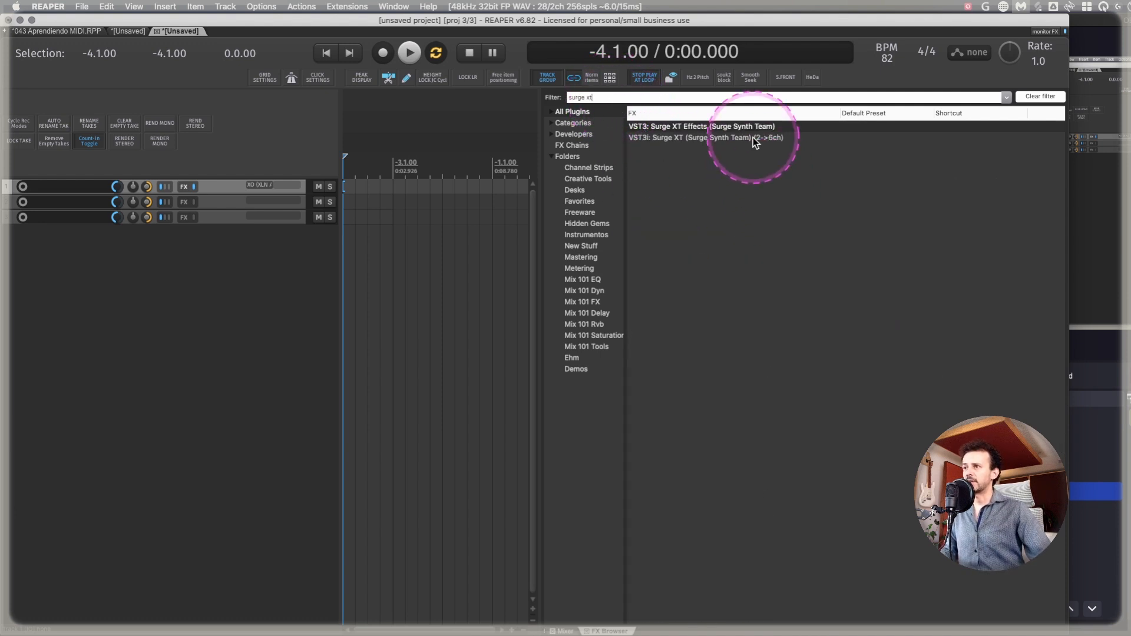
pyautogui.click(755, 139)
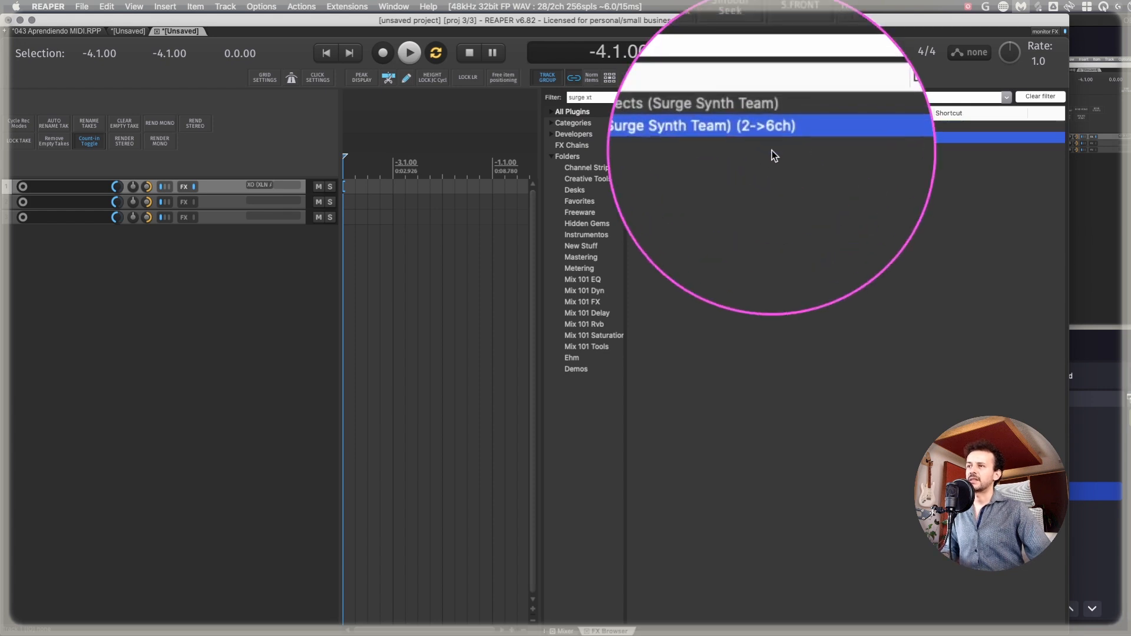
pyautogui.click(626, 97)
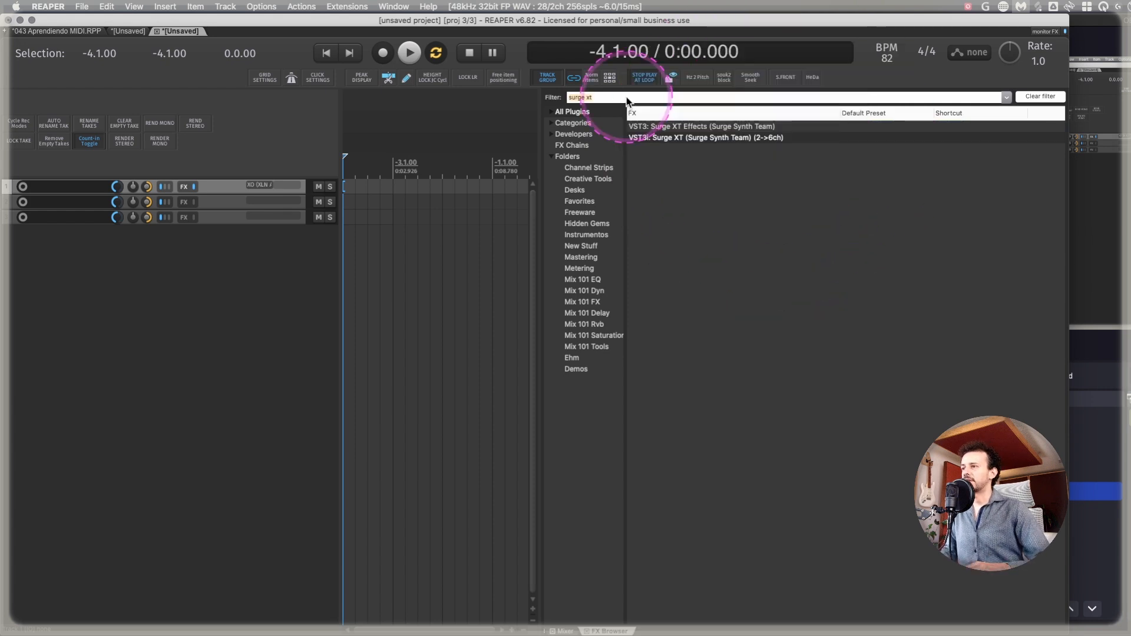
pyautogui.press('BackSpace')
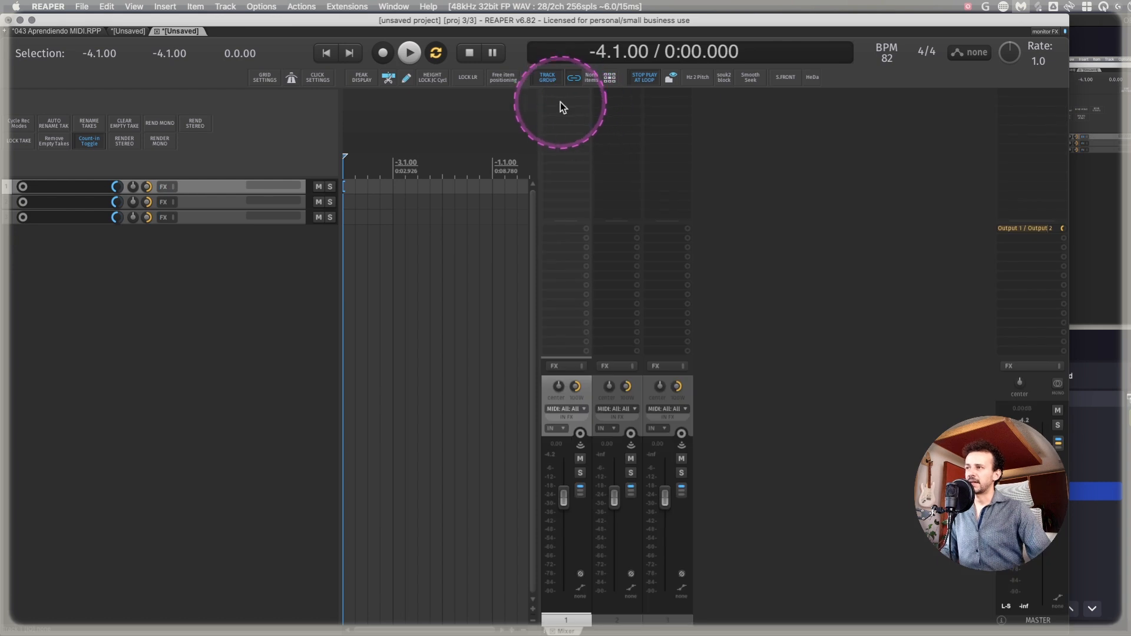
# - Restore XO on track 1 by undoing the last change, and open that track's FX chain
pyautogui.press('super+z')
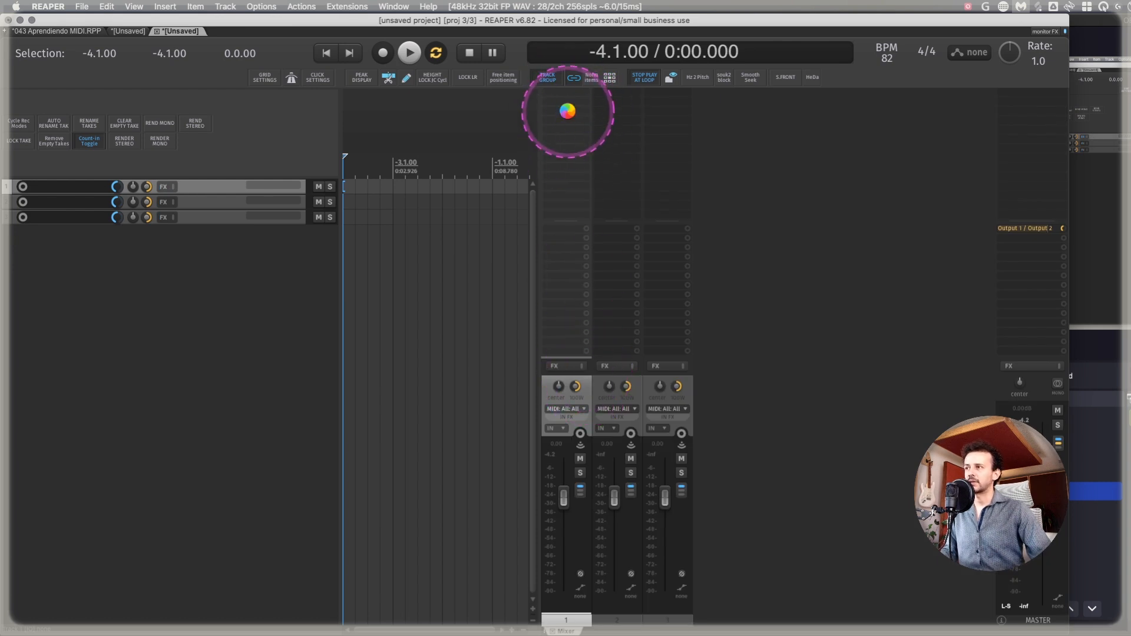
pyautogui.click(556, 367)
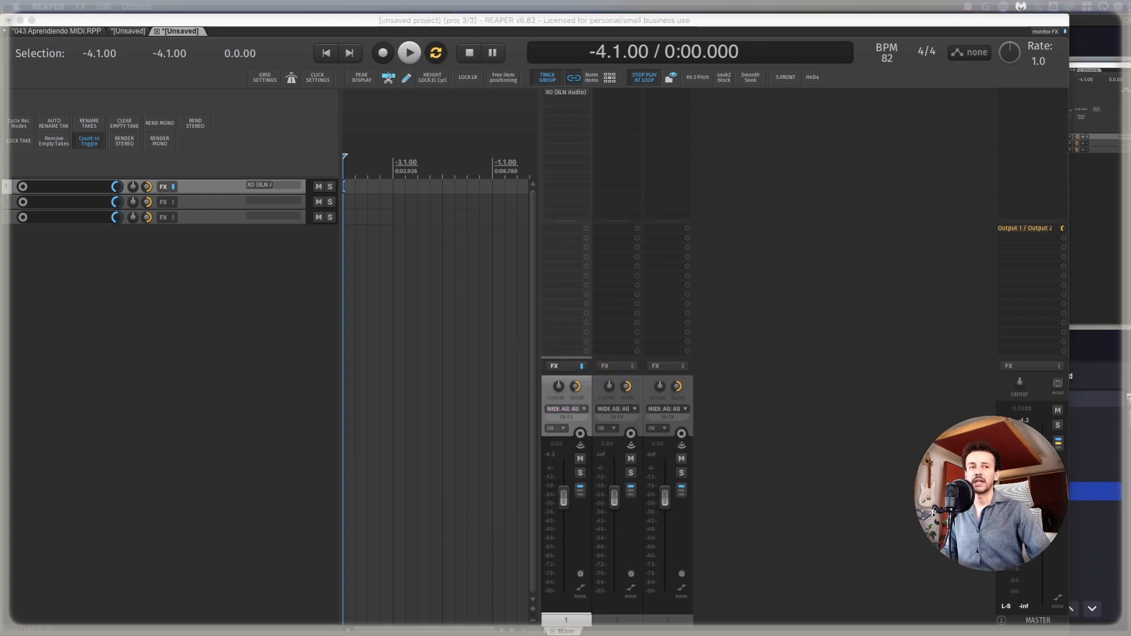
pyautogui.moveTo(778, 122); pyautogui.dragTo(465, 57)
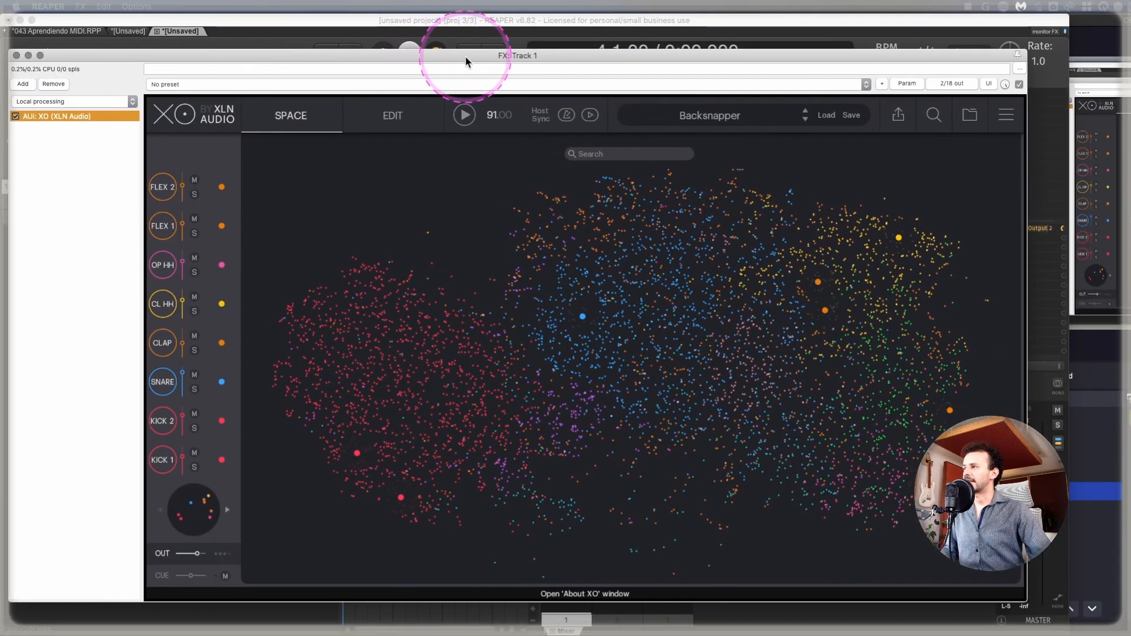
# - Compare the commands available for XO in the FX chain window with those on its mixer slot
pyautogui.rightClick(57, 114)
pyautogui.moveTo(94, 159)
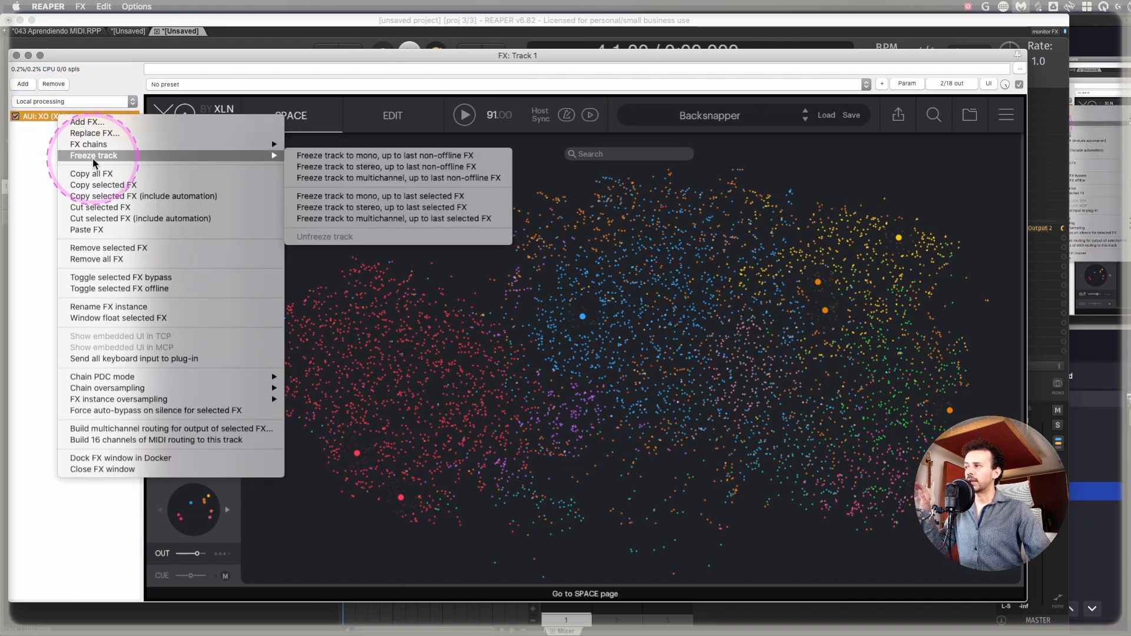
pyautogui.click(171, 58)
pyautogui.moveTo(197, 55); pyautogui.dragTo(206, 293)
pyautogui.rightClick(573, 91)
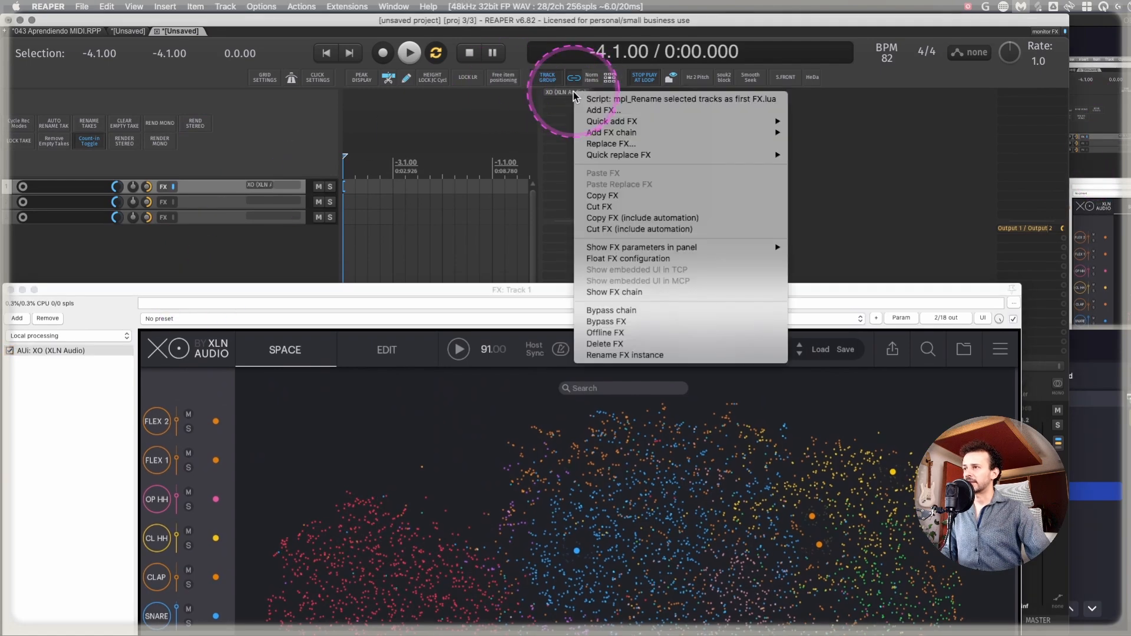
pyautogui.click(480, 290)
pyautogui.moveTo(492, 288); pyautogui.dragTo(486, 49)
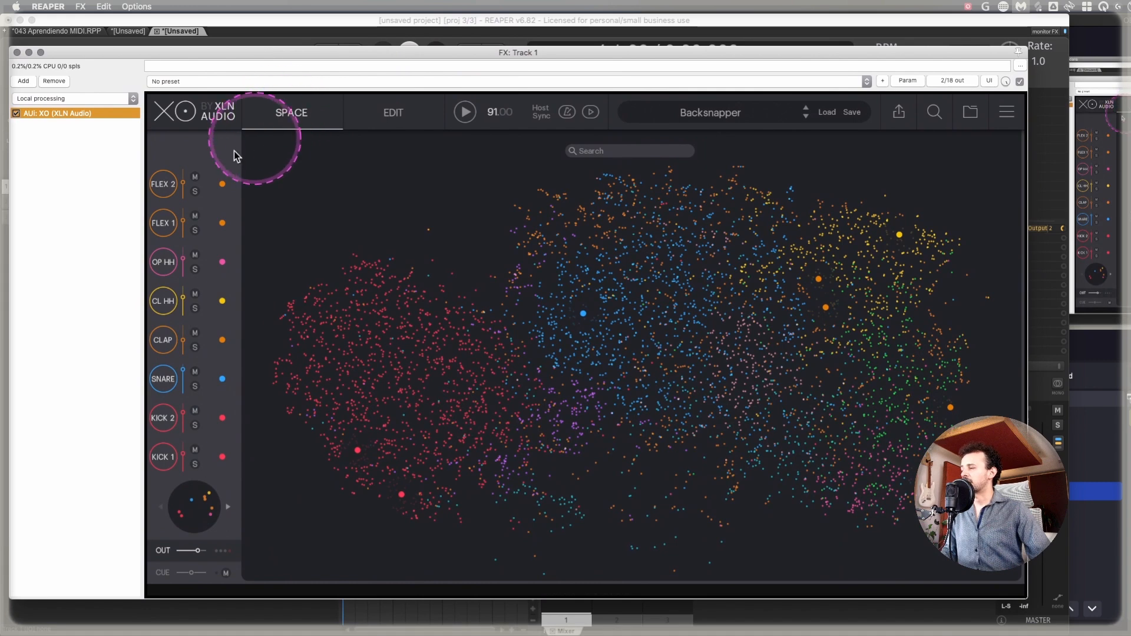
# - Build multichannel routing for XO's output to new MASTER and BUS 1 to BUS 8 tracks, and widen the mixer
pyautogui.rightClick(56, 112)
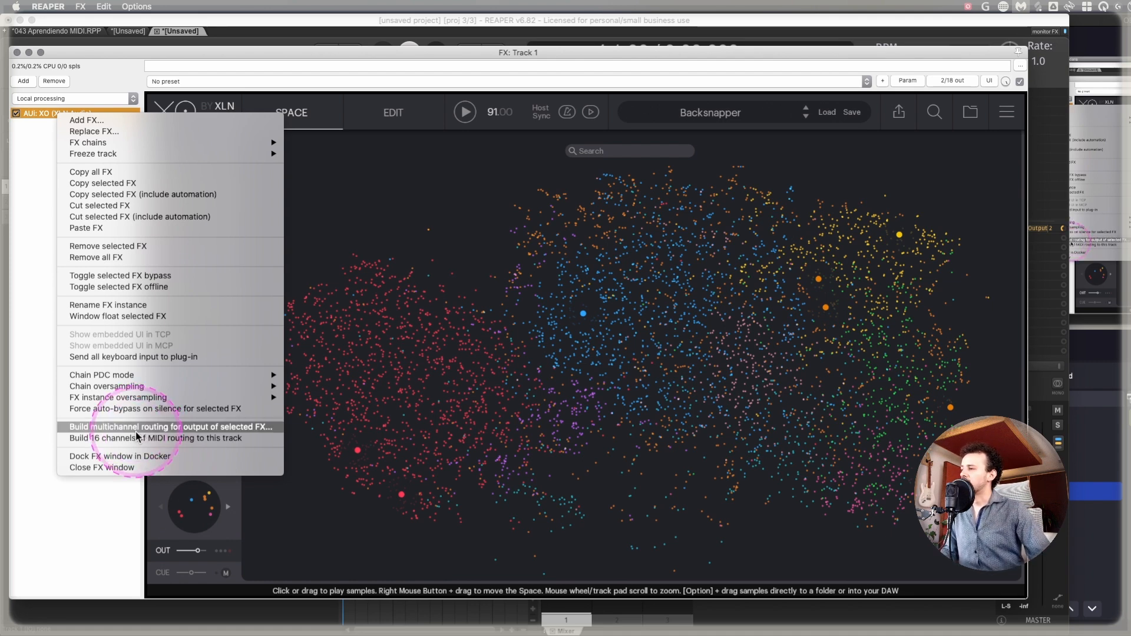
pyautogui.click(136, 429)
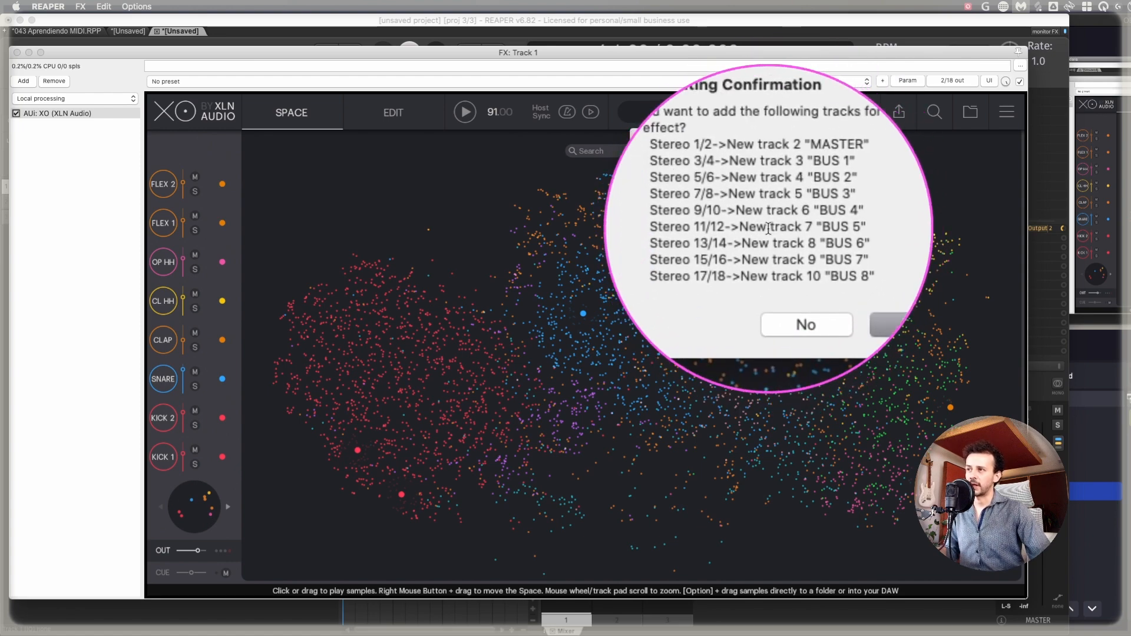
pyautogui.click(868, 286)
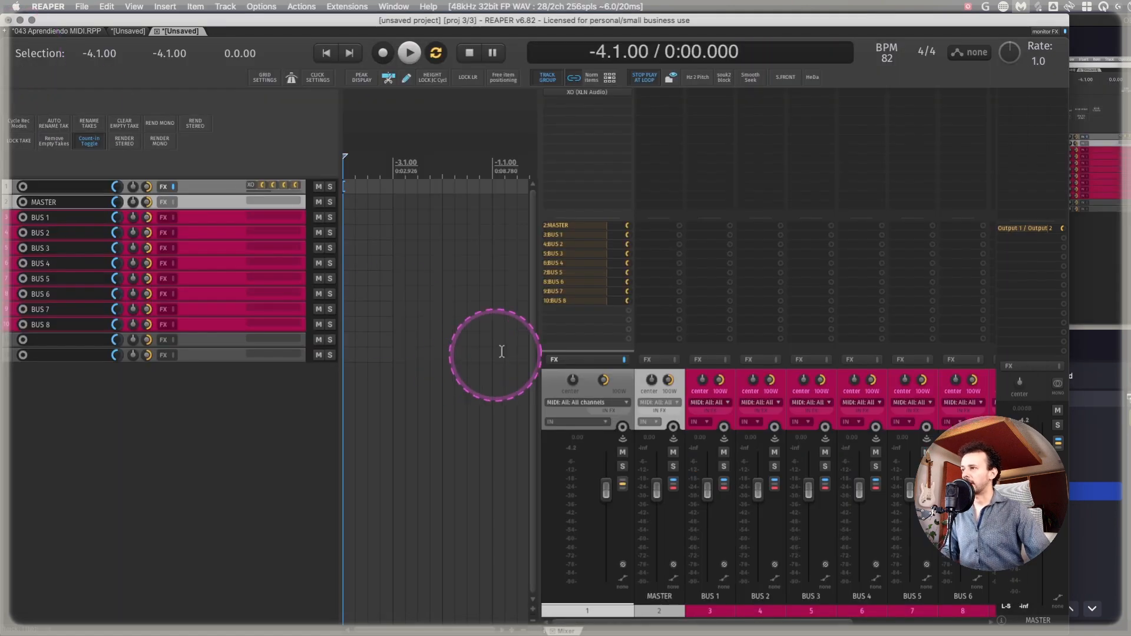
pyautogui.moveTo(539, 375); pyautogui.dragTo(362, 364)
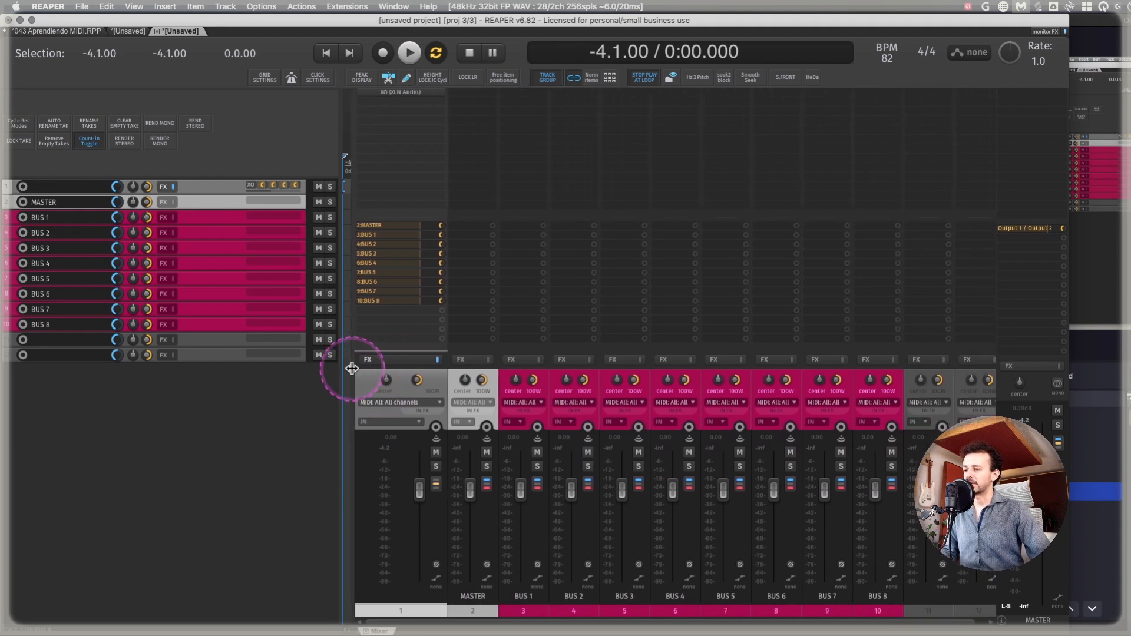
pyautogui.click(512, 384)
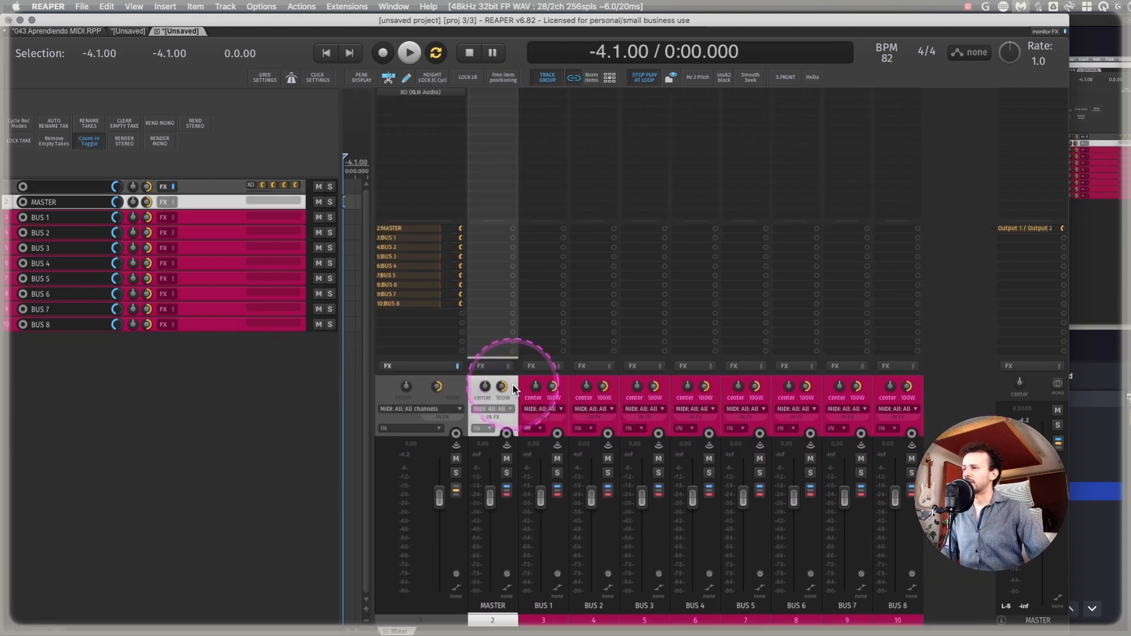
# - In XO's master section, enable Crunch, Cut and Soft Clip, raising the Transformer crunch amount and adjusting the cut range
pyautogui.click(427, 93)
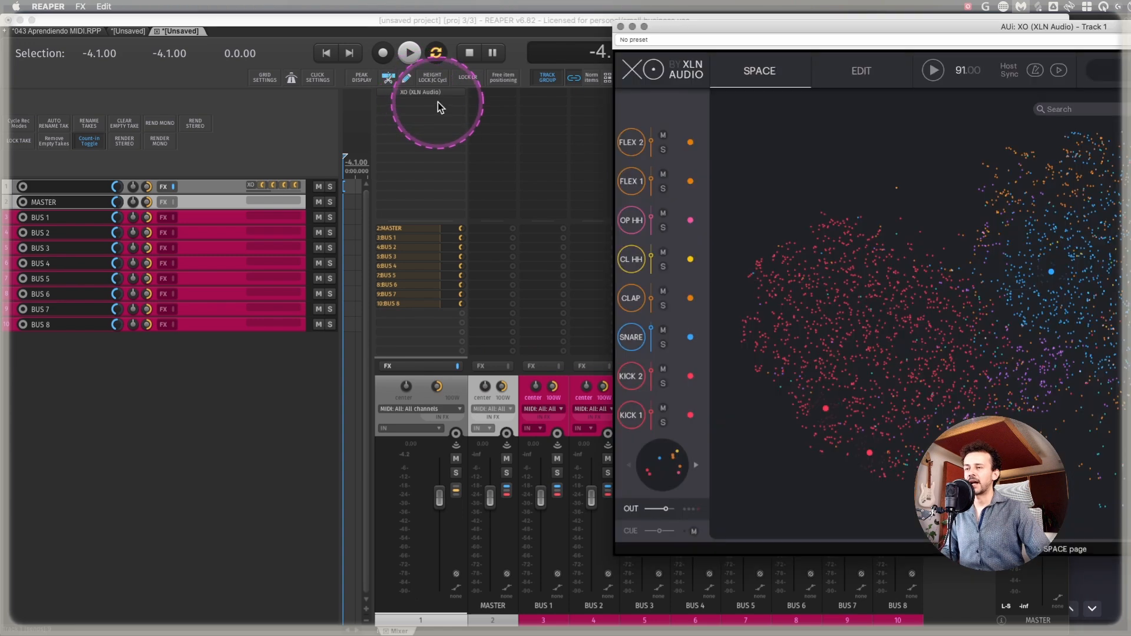
pyautogui.moveTo(925, 42); pyautogui.dragTo(545, 51)
pyautogui.click(483, 90)
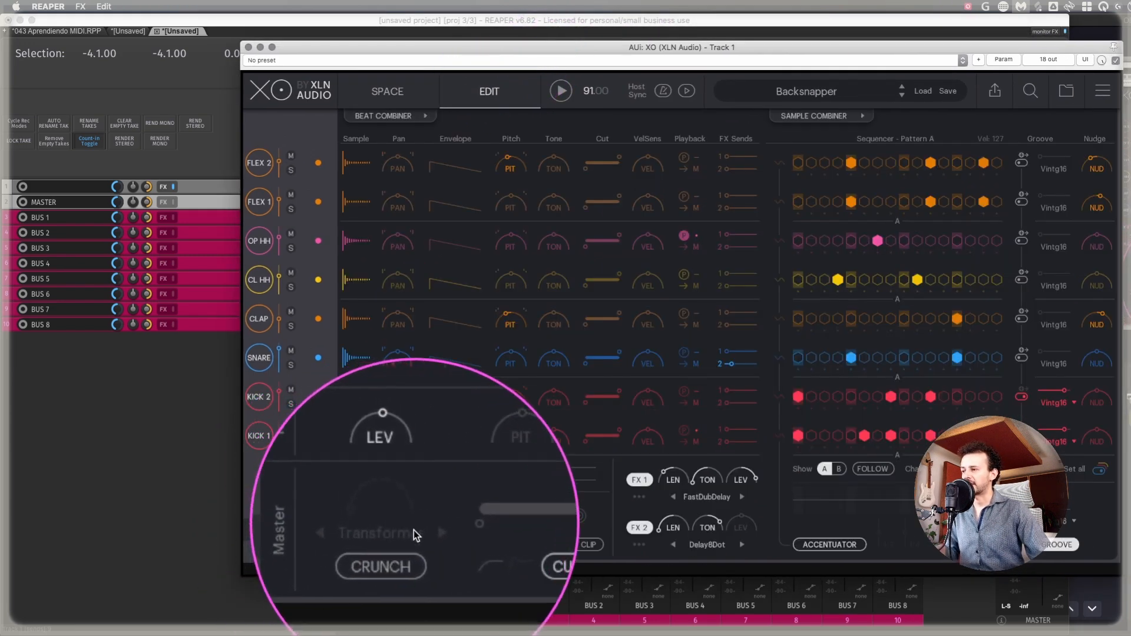
pyautogui.click(397, 544)
pyautogui.moveTo(421, 521); pyautogui.dragTo(411, 467)
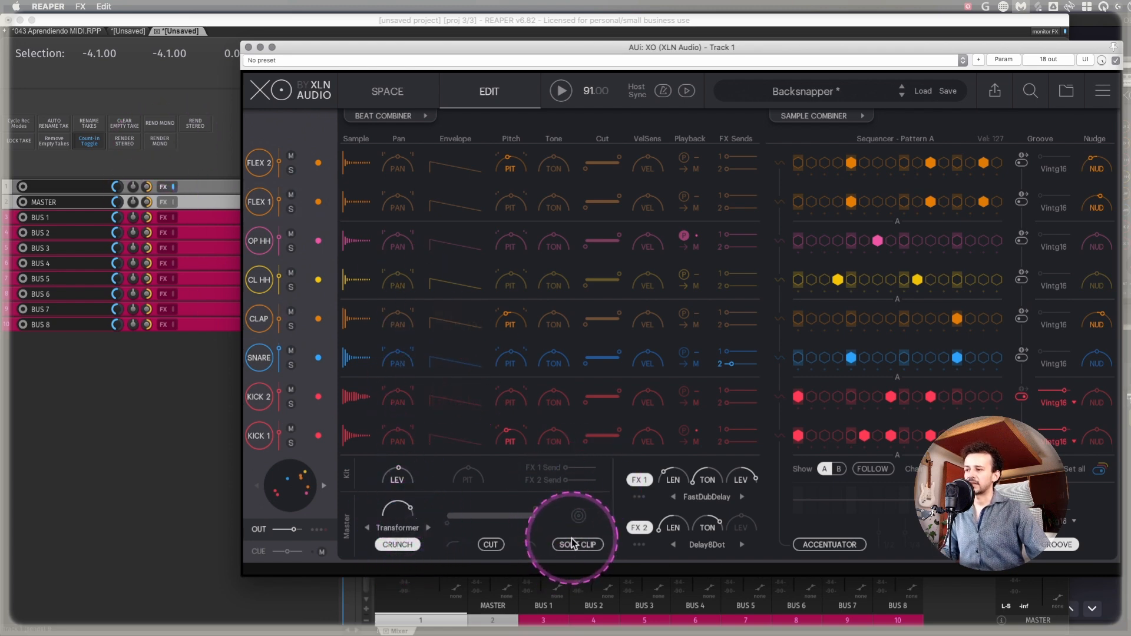
pyautogui.click(490, 544)
pyautogui.moveTo(526, 514); pyautogui.dragTo(455, 542)
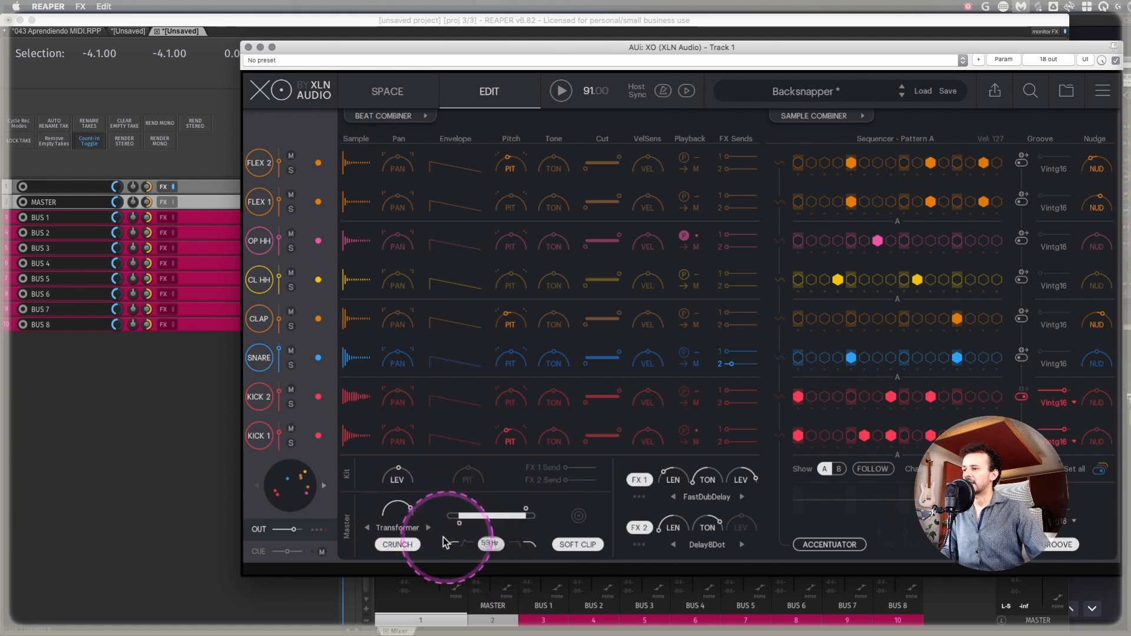
pyautogui.press('Escape')
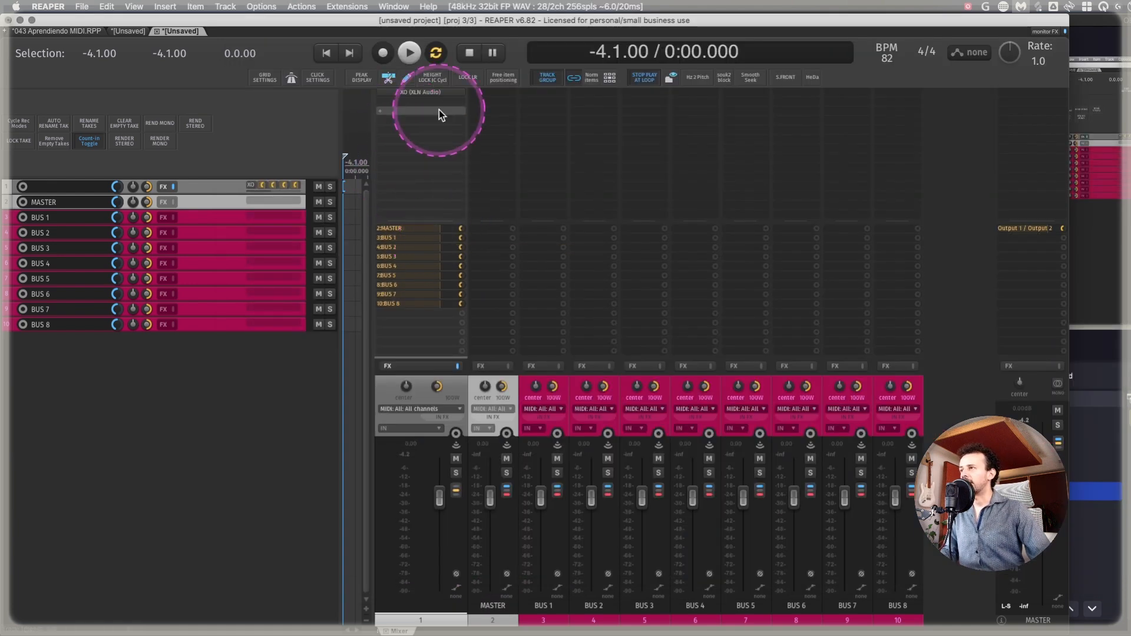
# - Solo the MASTER track and play XO's beat through it
pyautogui.click(476, 384)
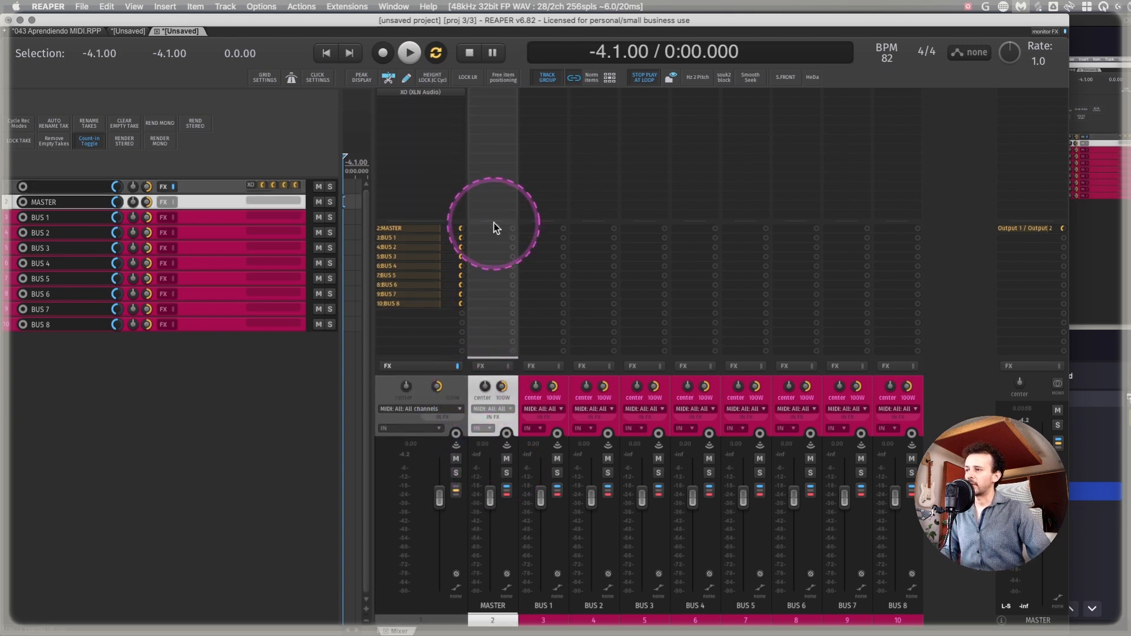
pyautogui.click(506, 472)
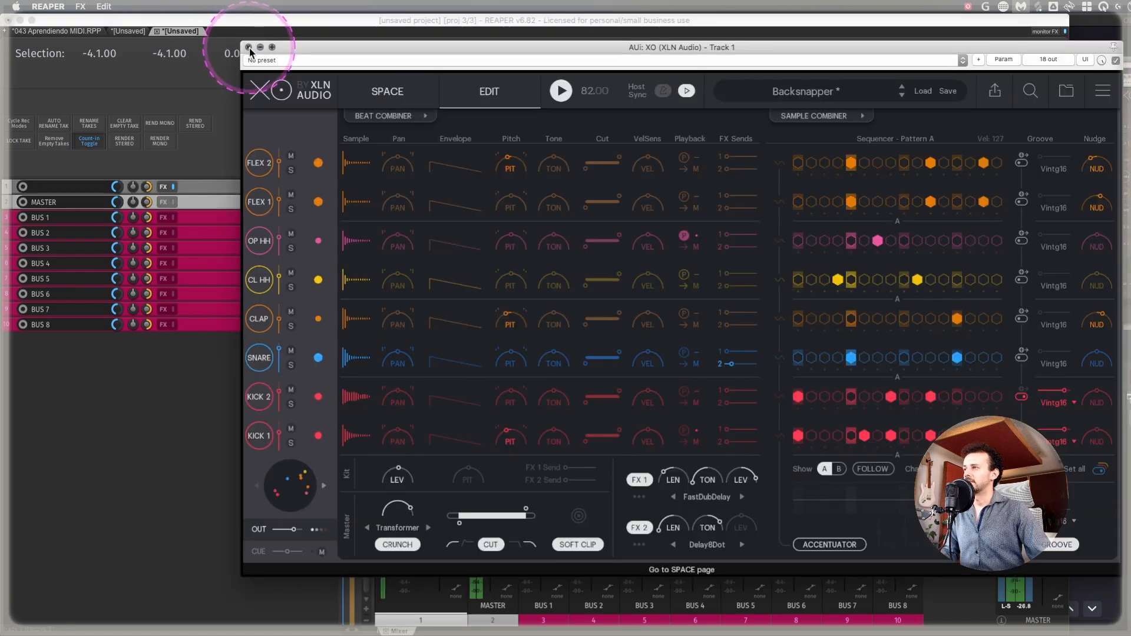
pyautogui.click(249, 46)
pyautogui.press('space')
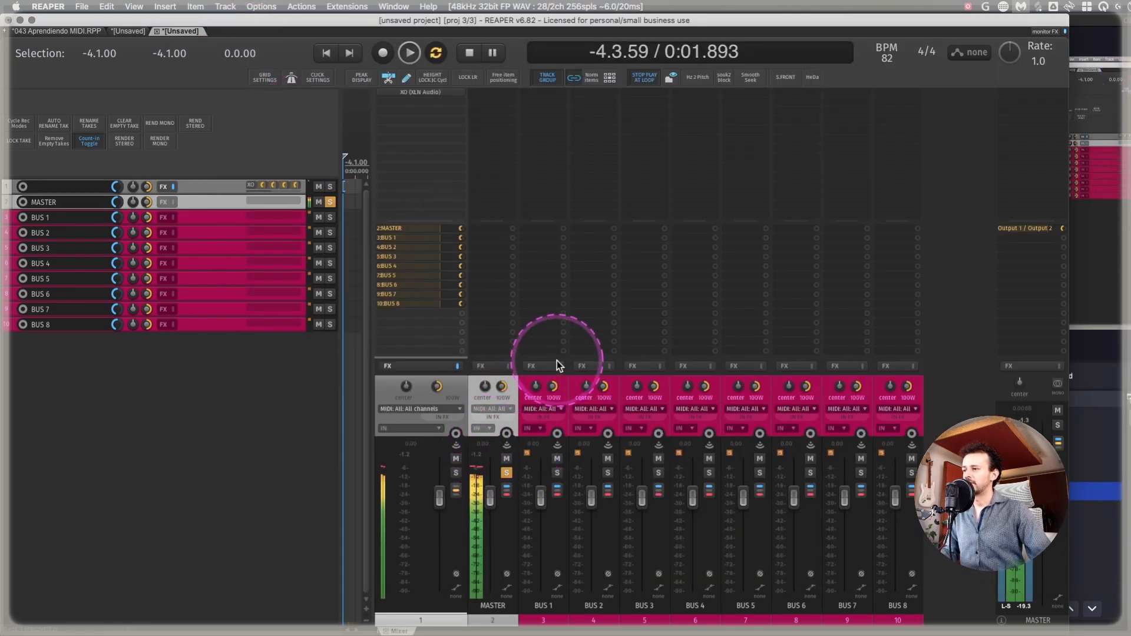
# - Mute the MASTER track, solo BUS 1 and audition its output
pyautogui.press('space')
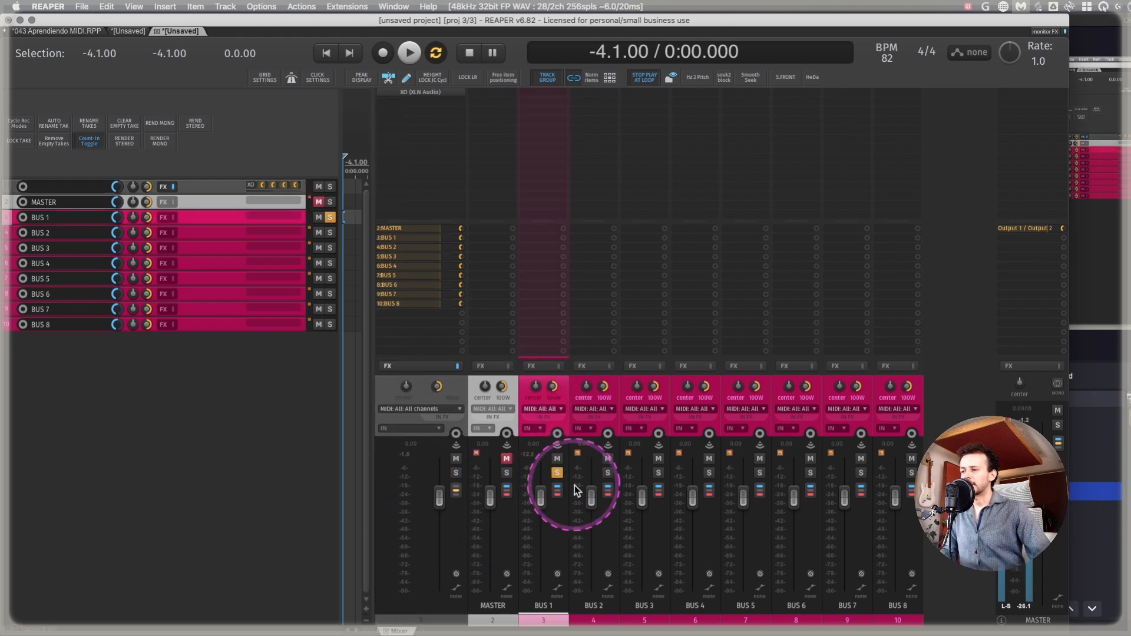
pyautogui.press('space')
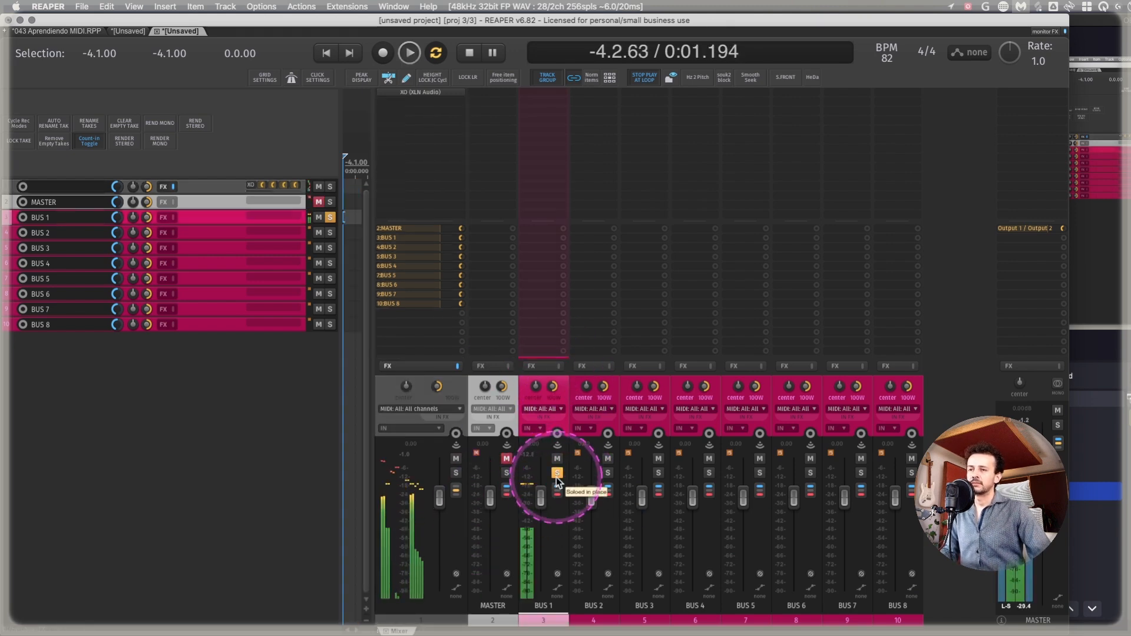
pyautogui.press('space')
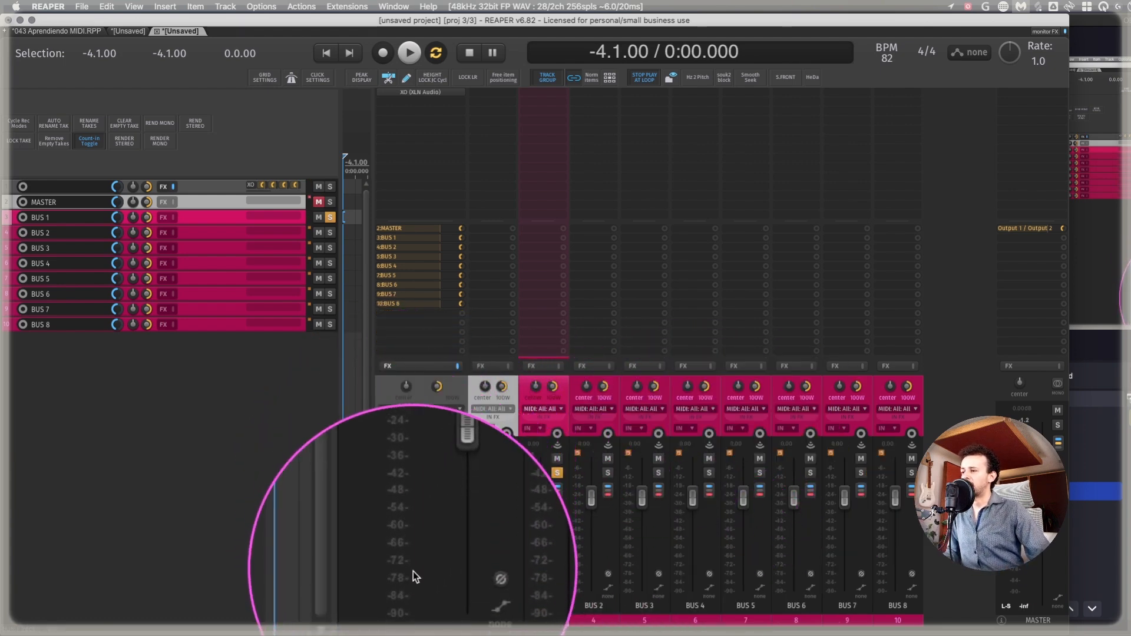
# - Examine track 1's routing, including its channel count and the sends to the MASTER and bus tracks
pyautogui.click(454, 387)
pyautogui.press('i')
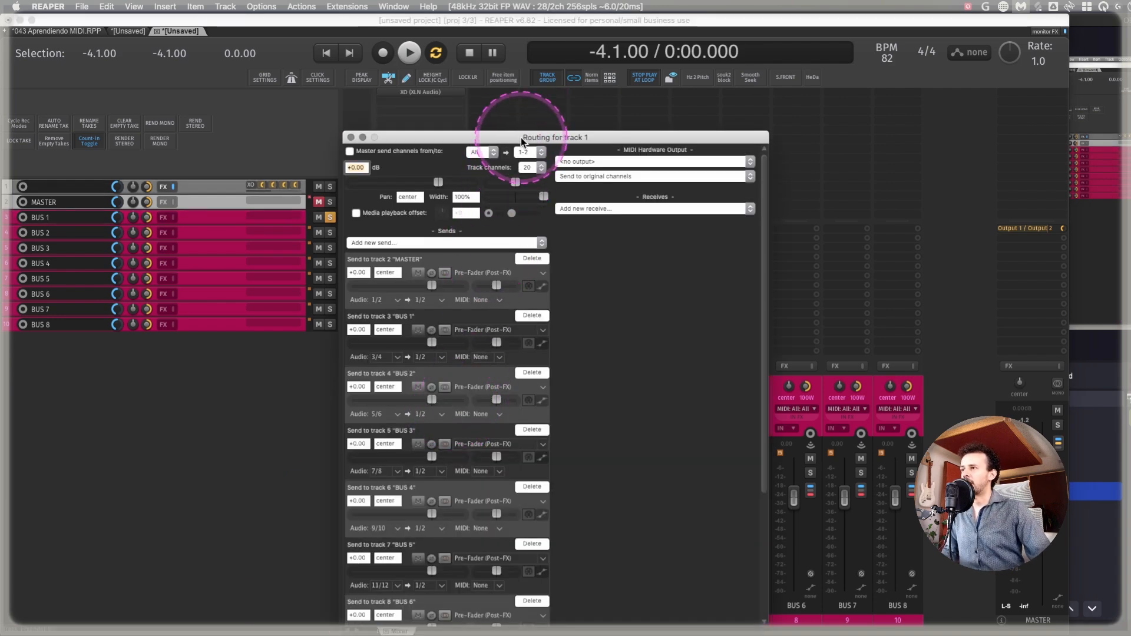
pyautogui.moveTo(518, 137); pyautogui.dragTo(443, 79)
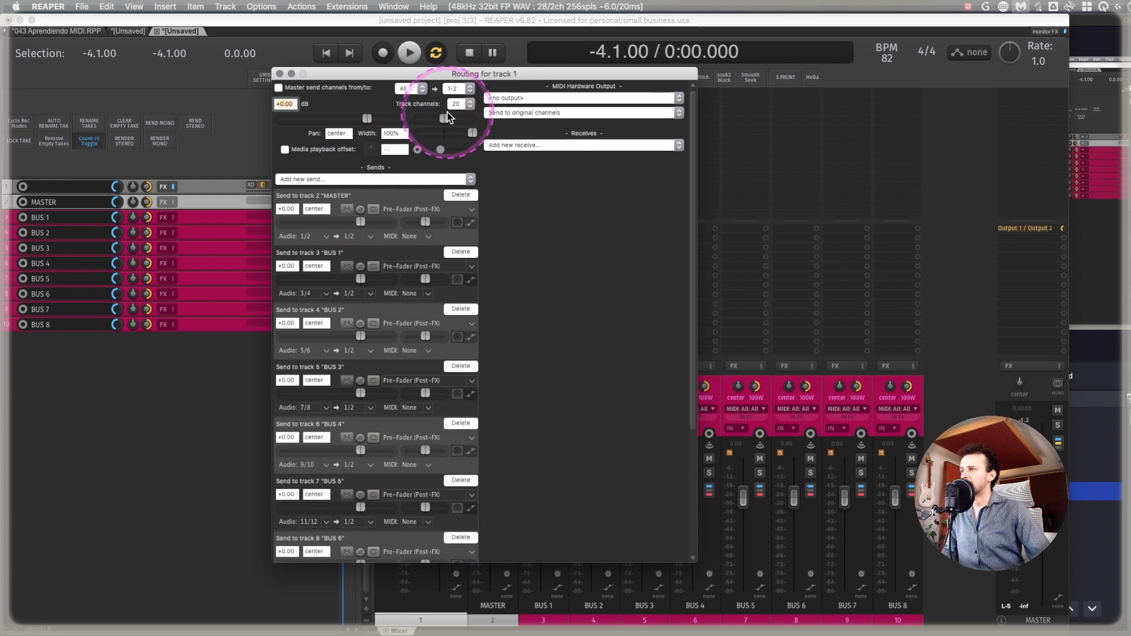
pyautogui.click(279, 74)
# - Play the soloed BUS 1 once more, and remove its solo
pyautogui.press('space')
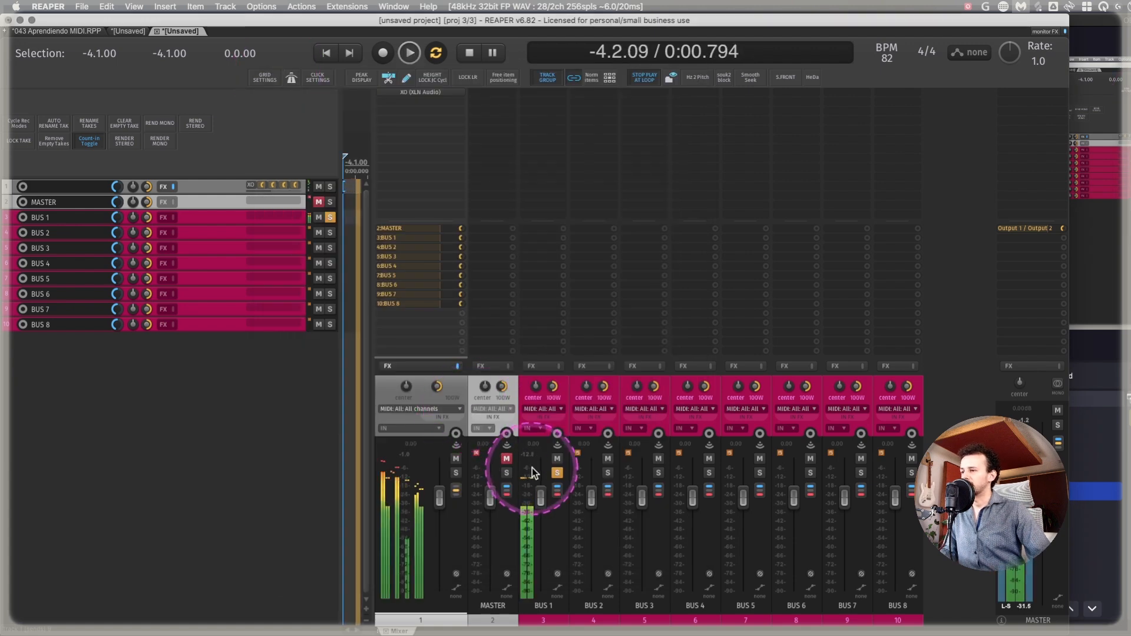
pyautogui.press('space')
pyautogui.click(557, 473)
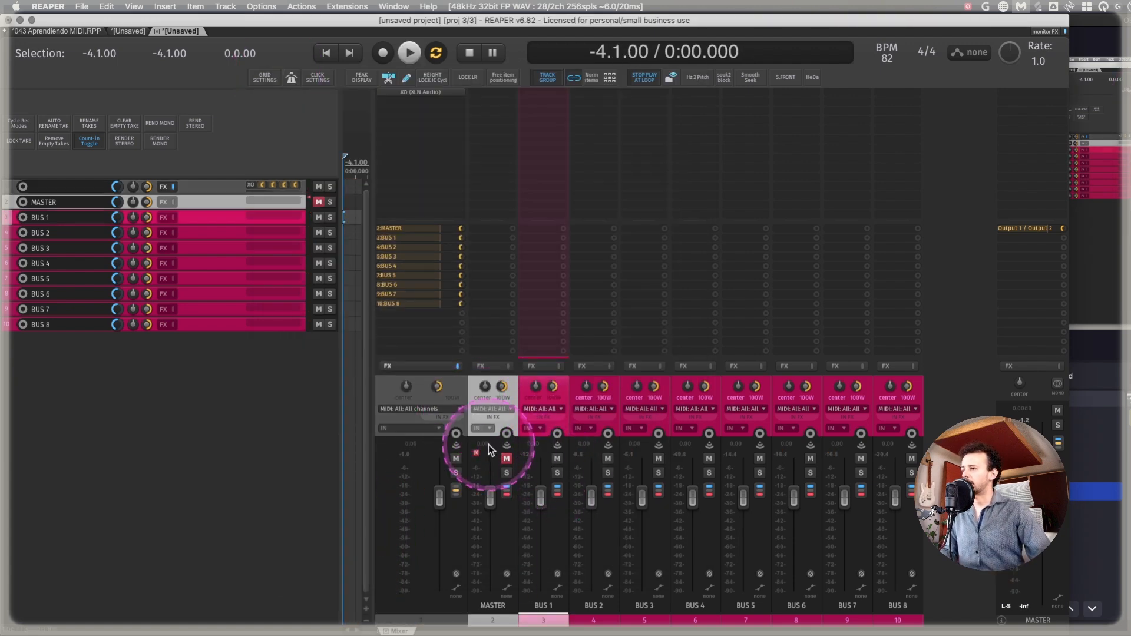
# - From XO's FX chain on track 1, build 16 channels of MIDI routing to the track
pyautogui.click(401, 367)
pyautogui.rightClick(51, 109)
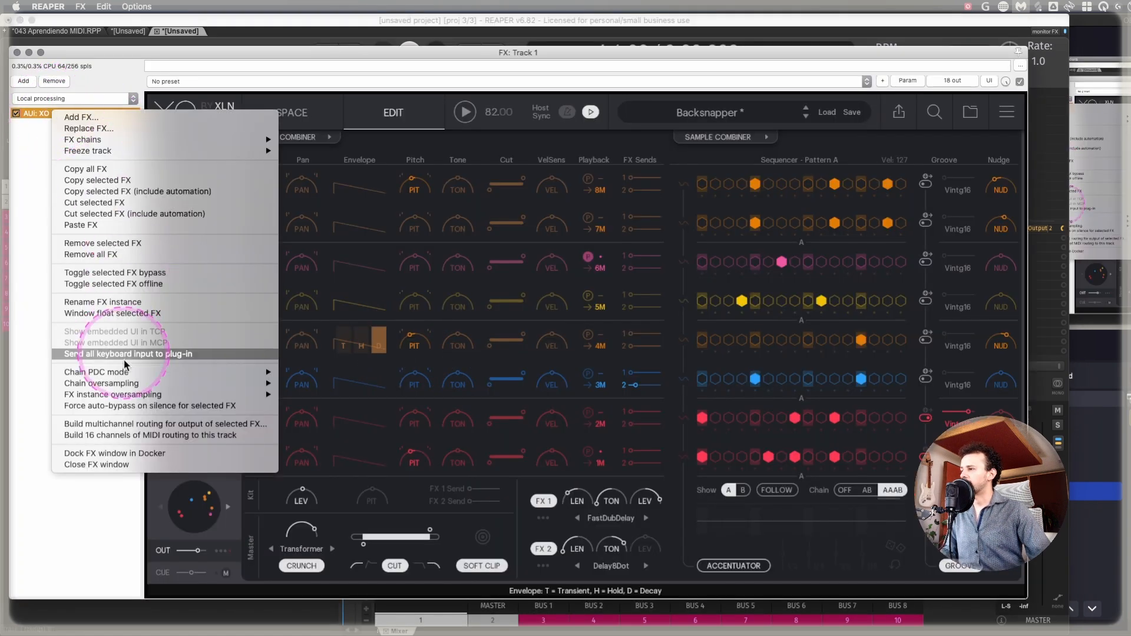
pyautogui.click(101, 434)
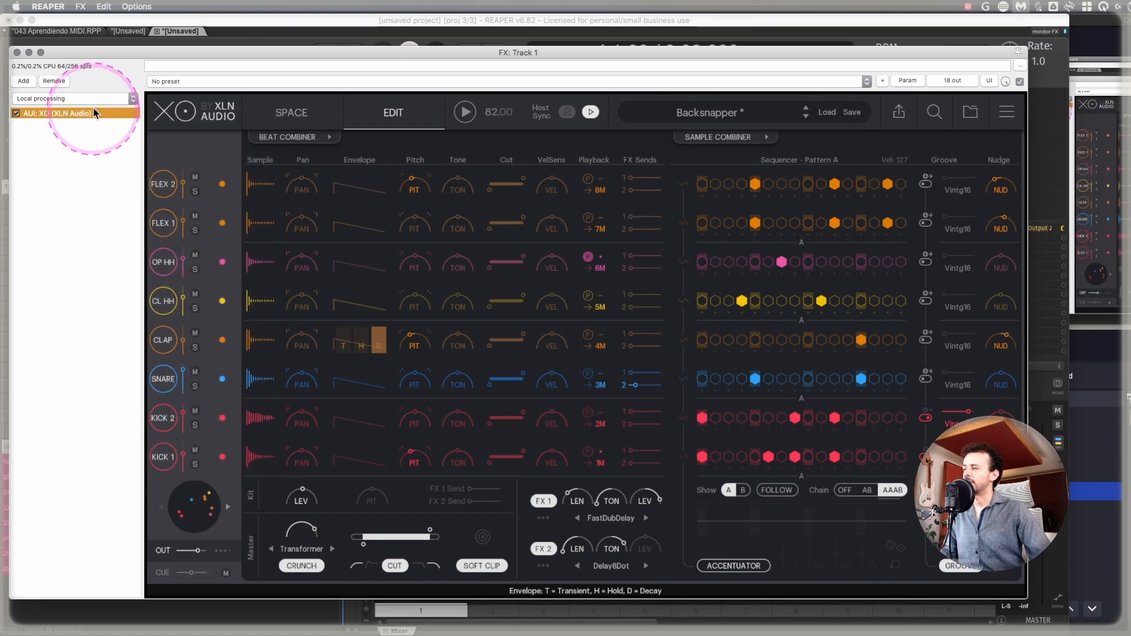
# - Close XO's FX window and select the tracks from MIDI 1 to MIDI 16 in the mixer
pyautogui.click(18, 53)
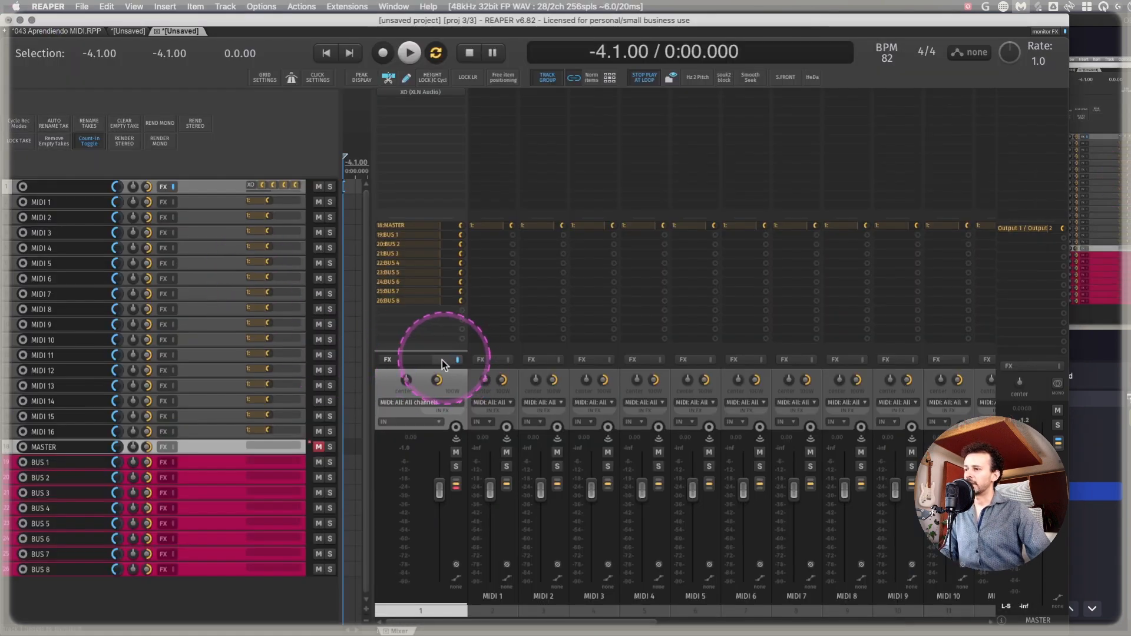
pyautogui.click(513, 388)
pyautogui.hscroll(3, 909, 386)
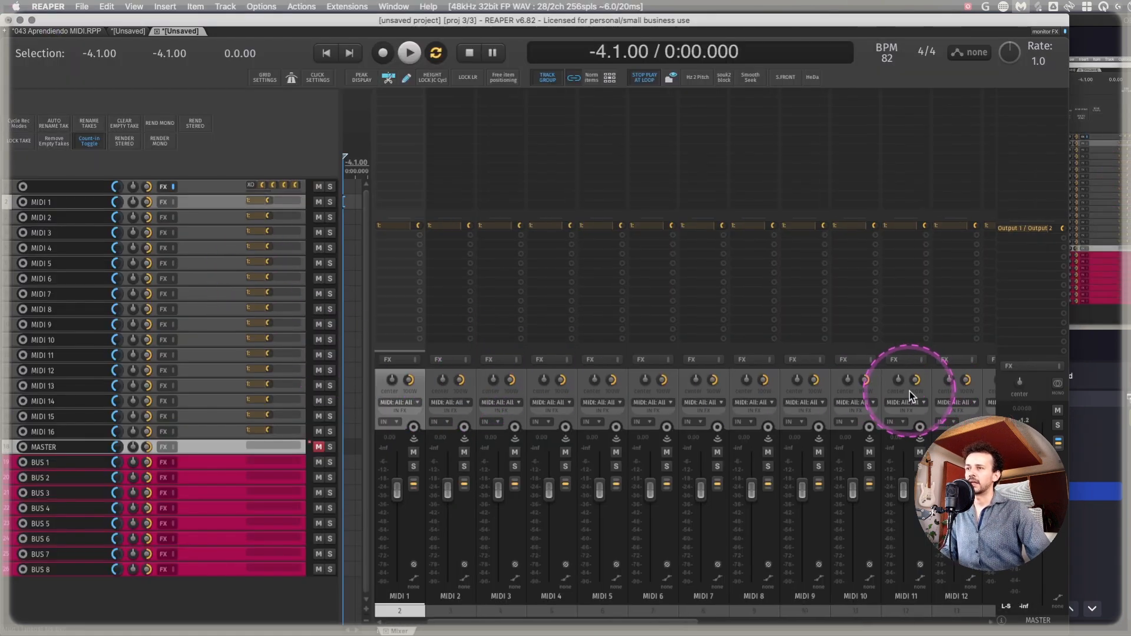
pyautogui.hscroll(3, 866, 391)
pyautogui.keyDown('shift'); pyautogui.click(834, 380); pyautogui.keyUp('shift')
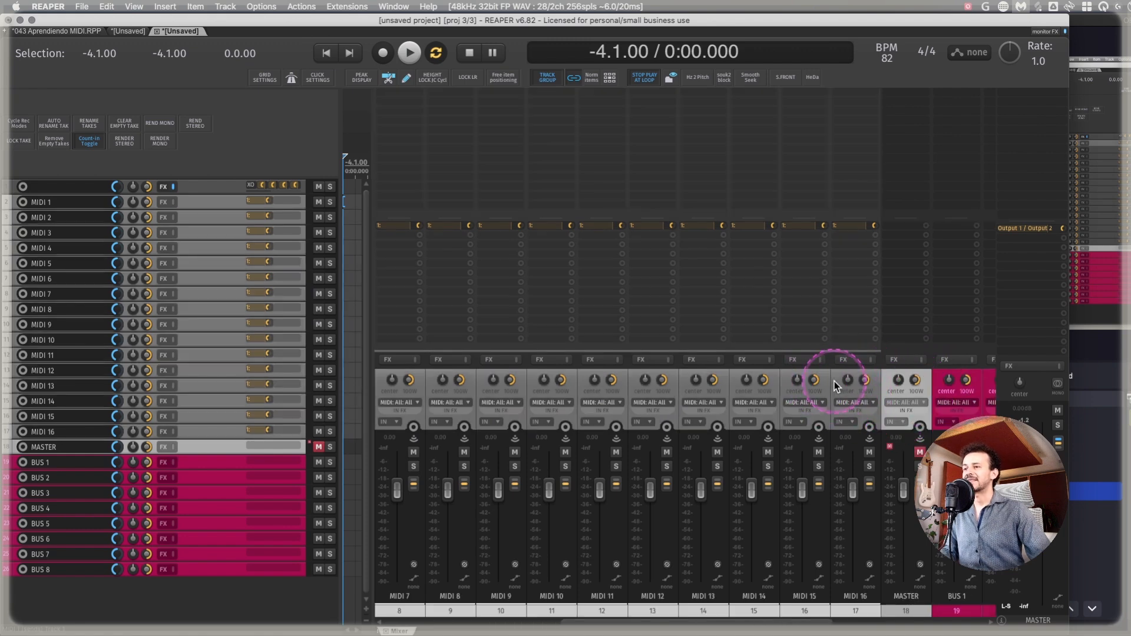
# - Select the tracks from BUS 1 to BUS 8 in the mixer
pyautogui.hscroll(-6, 608, 384)
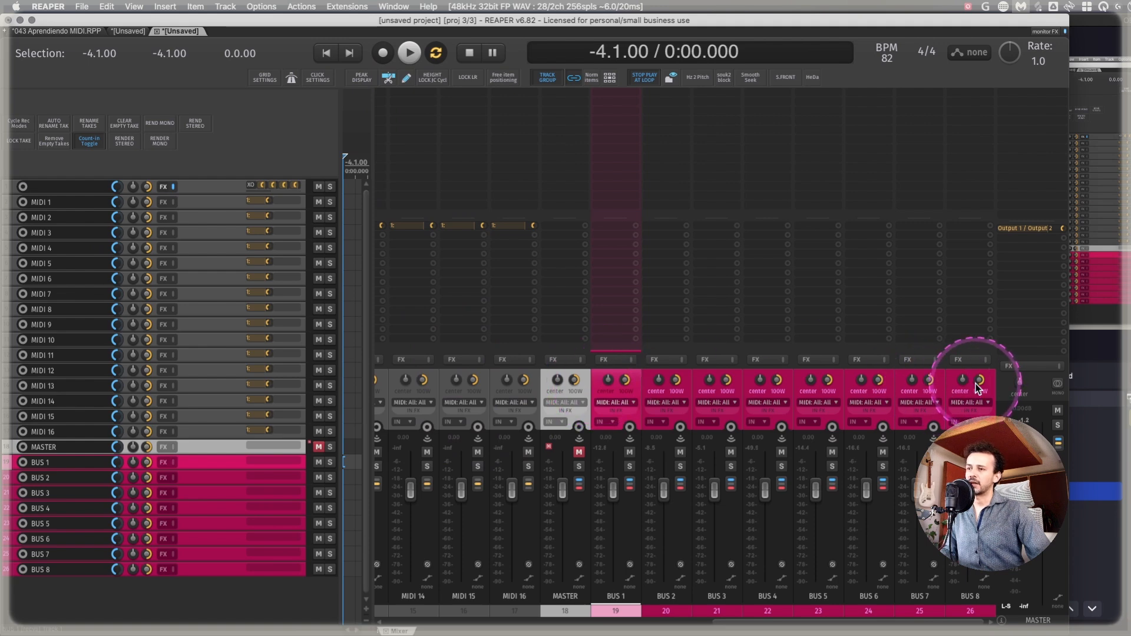
pyautogui.keyDown('shift'); pyautogui.click(948, 383); pyautogui.keyUp('shift')
pyautogui.hscroll(-10, 698, 392)
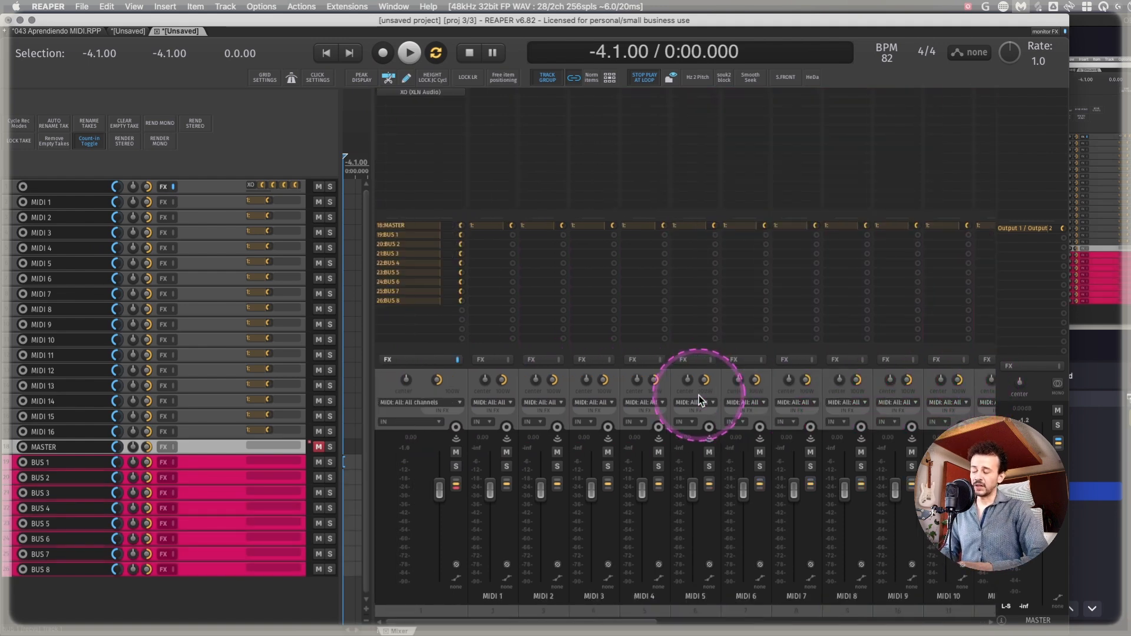
# - Switch to the second open project, which has the xo xln and DRUMS tracks, and show its mixer
pyautogui.press('super+m')
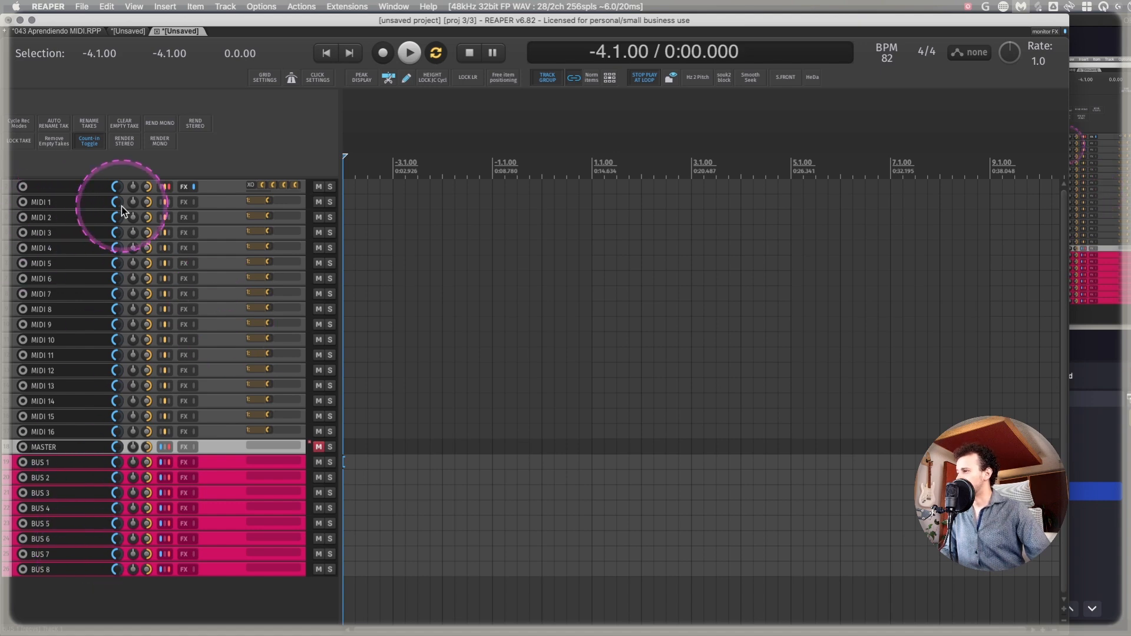
pyautogui.hotkey('ctrl', 'shift', 'Tab')
pyautogui.click(402, 454)
pyautogui.click(513, 621)
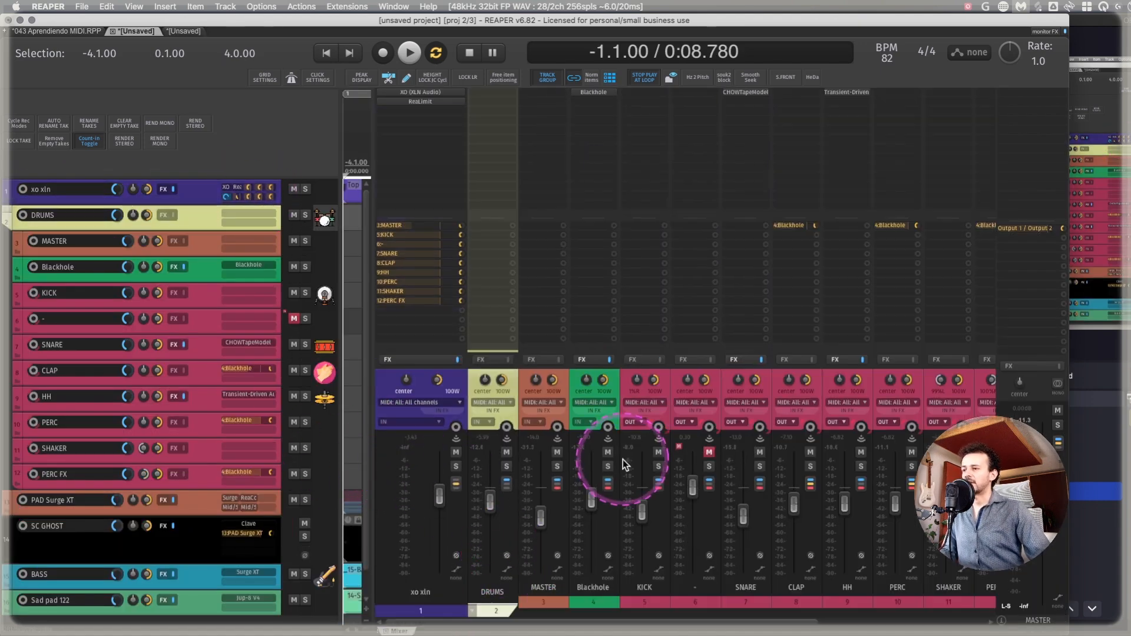
# - Select the SNARE track, view its CHOWTapeModel plug-in, and close the plug-in window
pyautogui.hscroll(2, 618, 461)
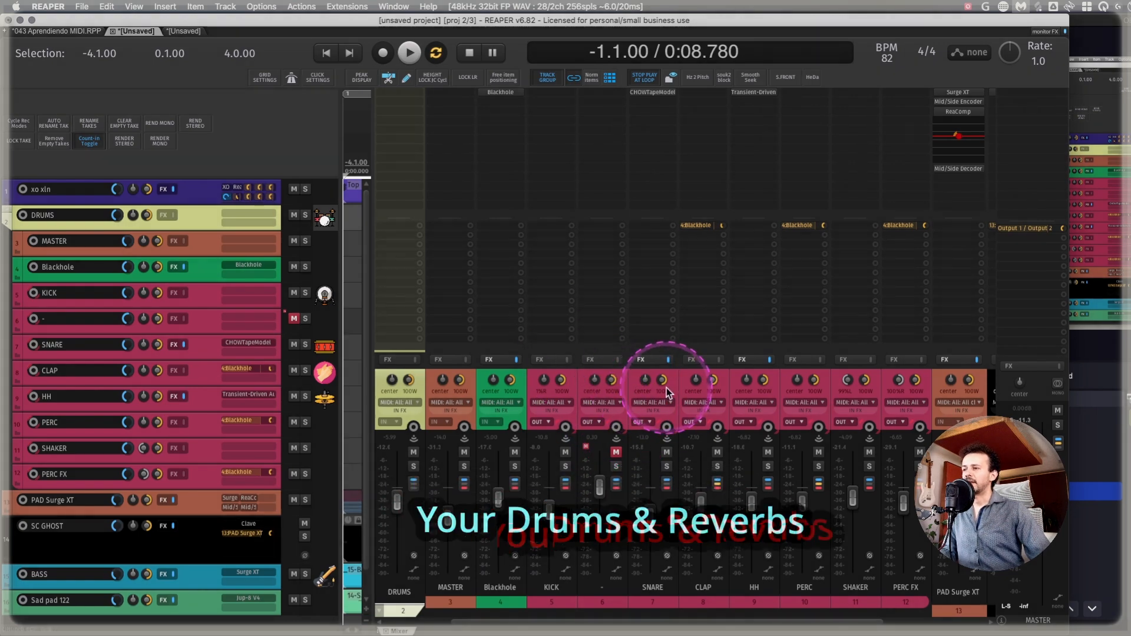
pyautogui.click(667, 384)
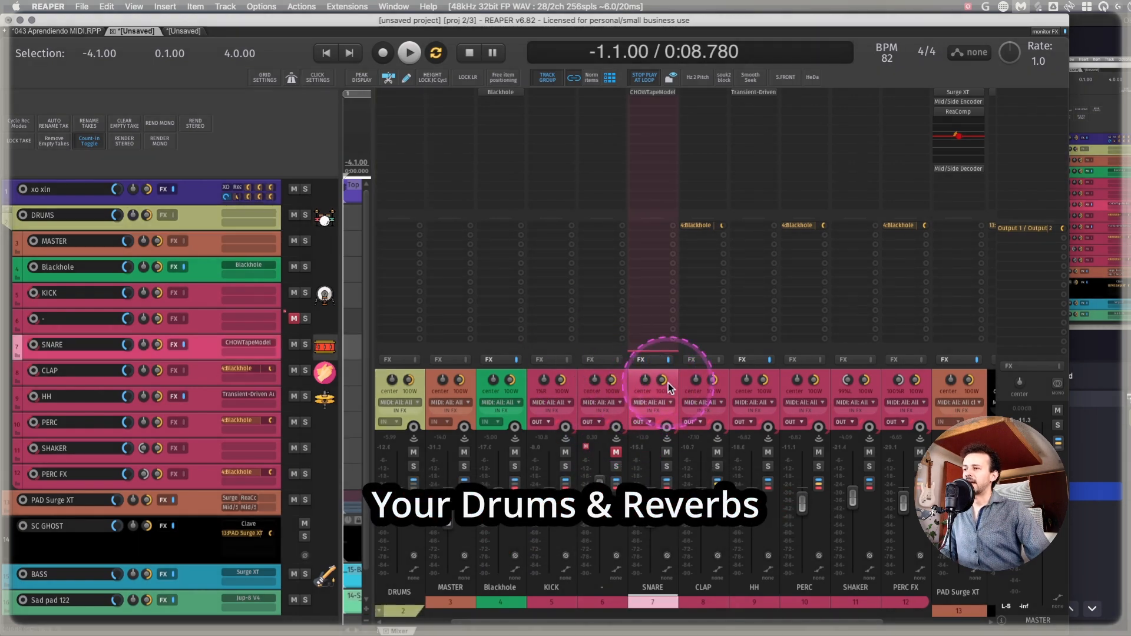
pyautogui.click(649, 91)
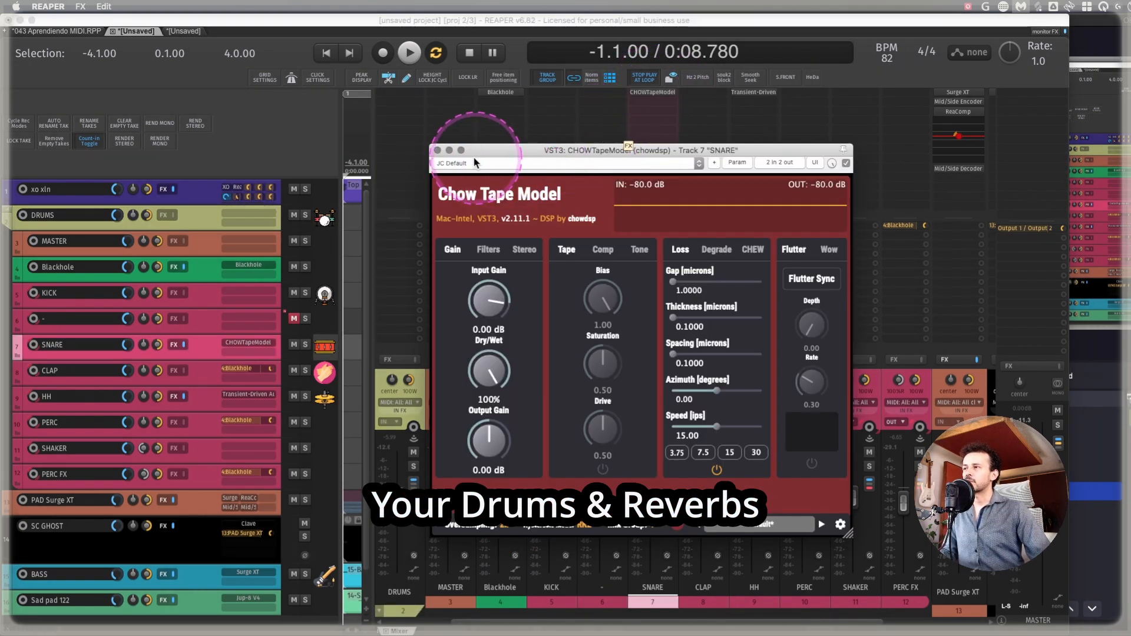
pyautogui.click(437, 151)
pyautogui.scroll(1, 515, 204)
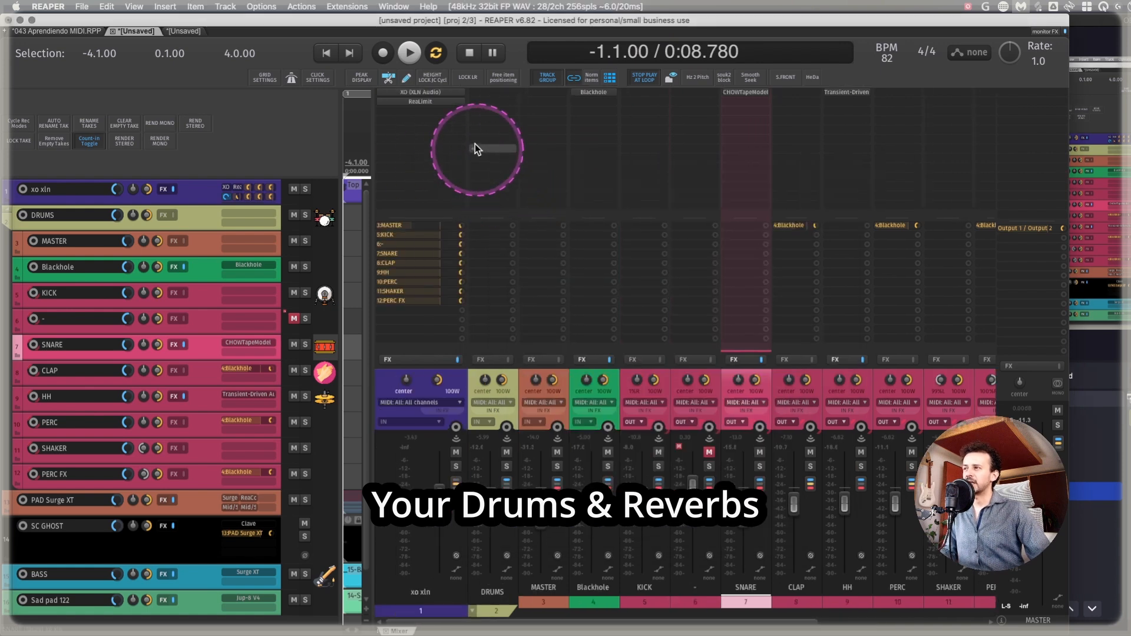
# - Select the xo xln track, play the project briefly and check the track's level meter
pyautogui.click(453, 381)
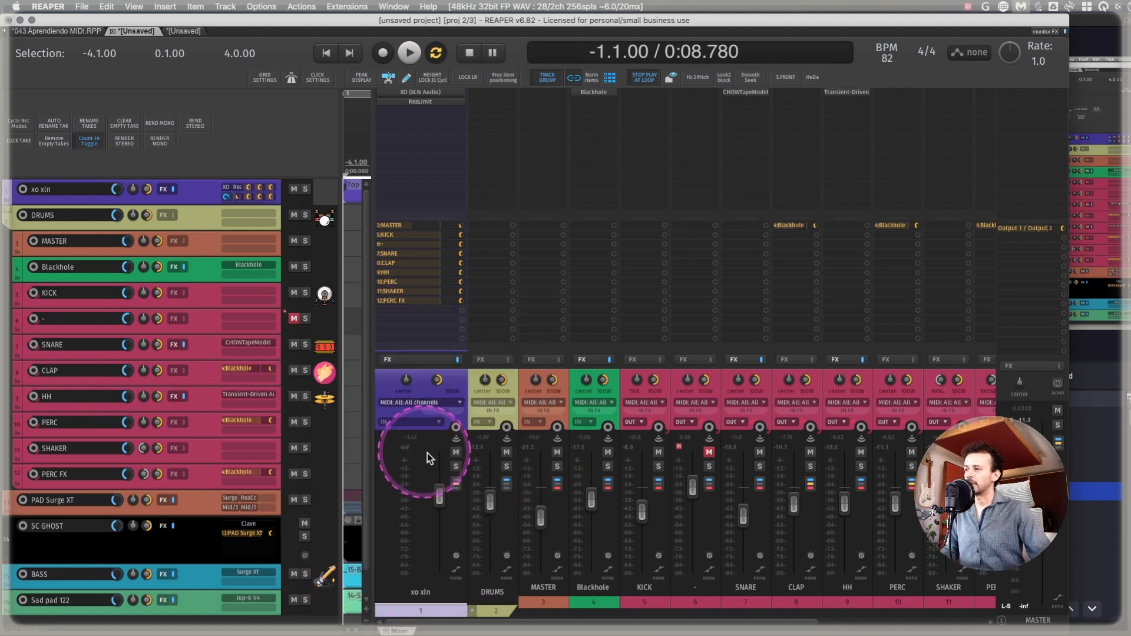
pyautogui.press('space')
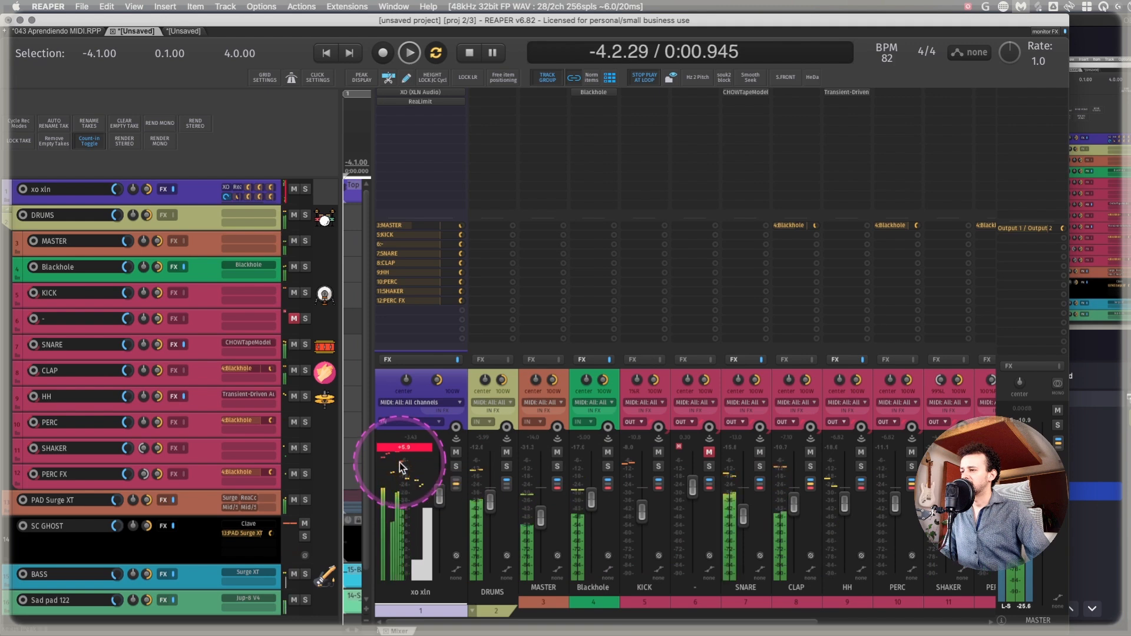
pyautogui.press('space')
pyautogui.hotkey('ctrl', 'alt', 'm')
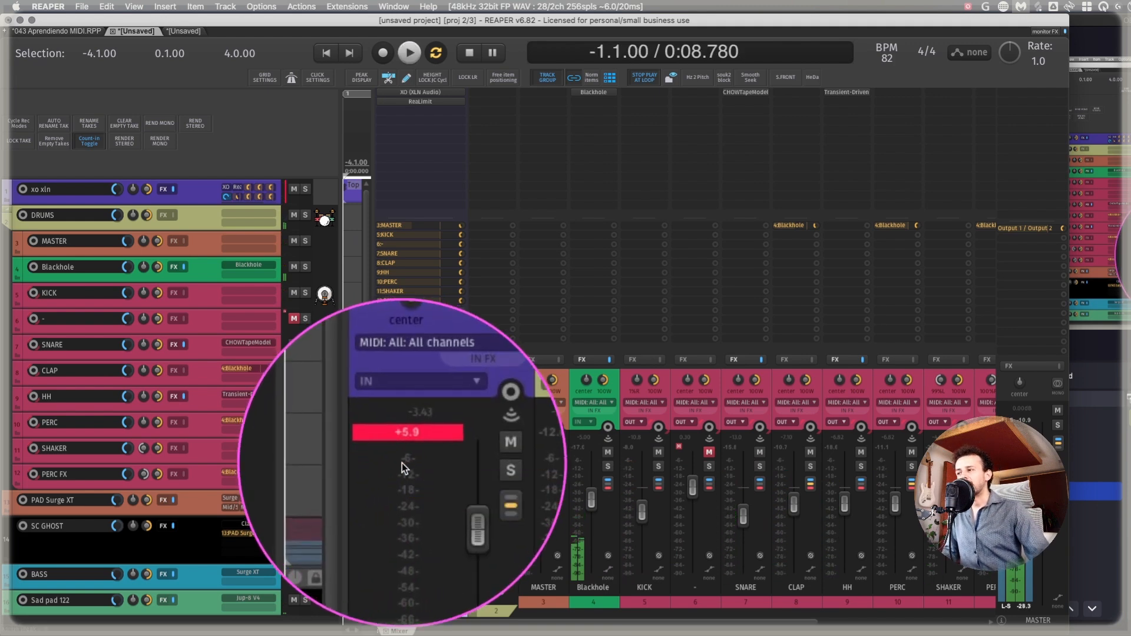
pyautogui.hotkey('ctrl', 'alt', 'm')
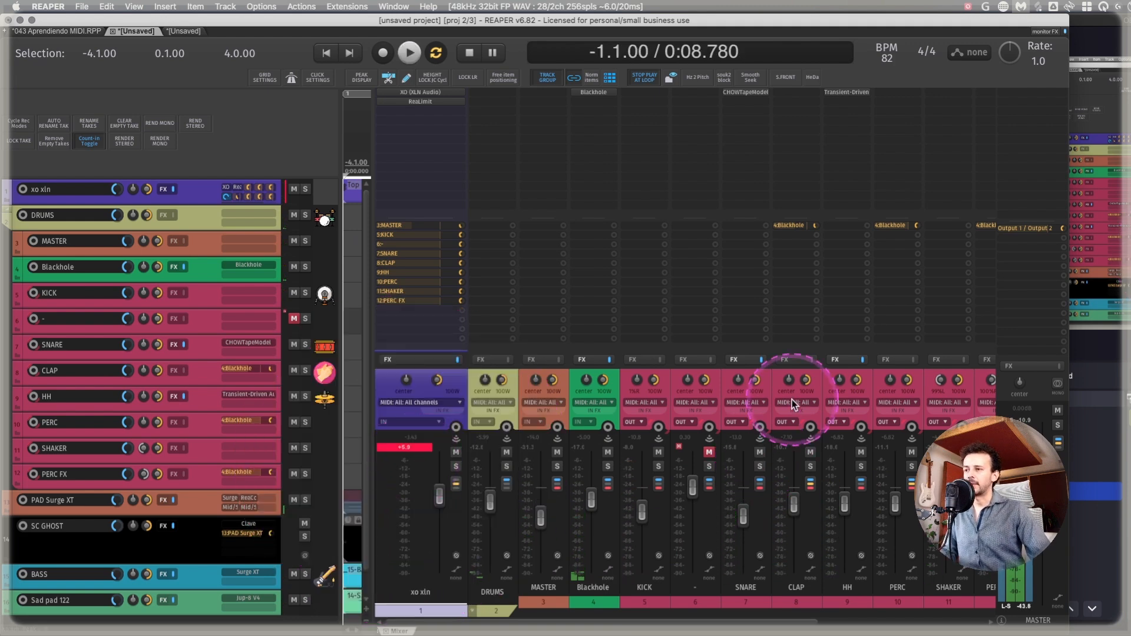
# - Select the SNARE track and check its fader volume
pyautogui.click(764, 379)
pyautogui.moveTo(744, 521)
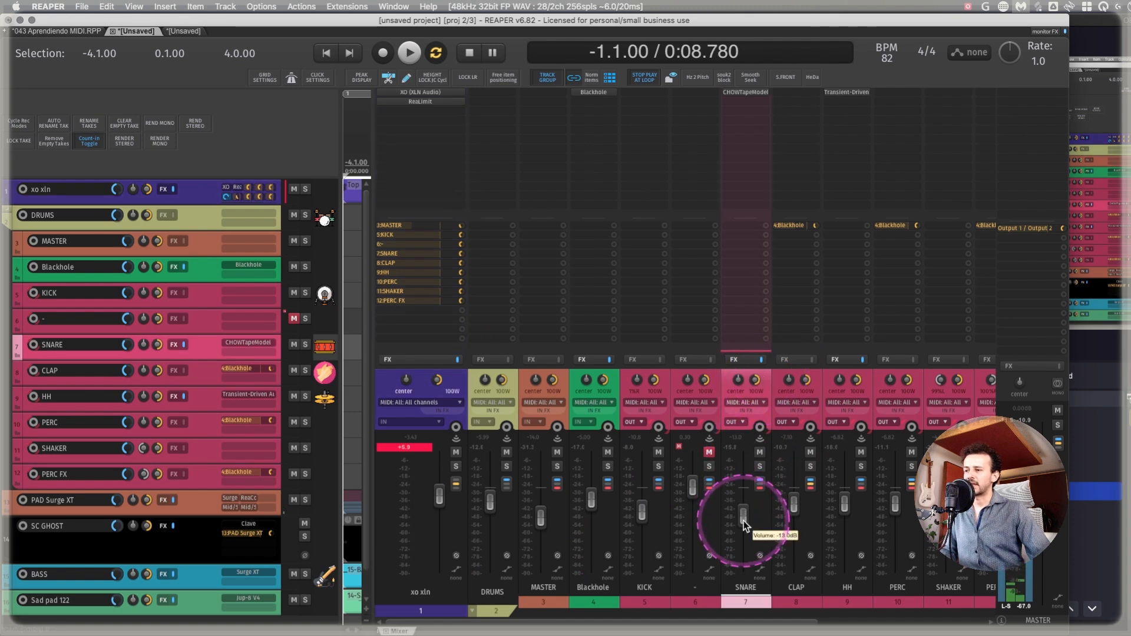
pyautogui.hotkey('ctrl', 'alt', 'm')
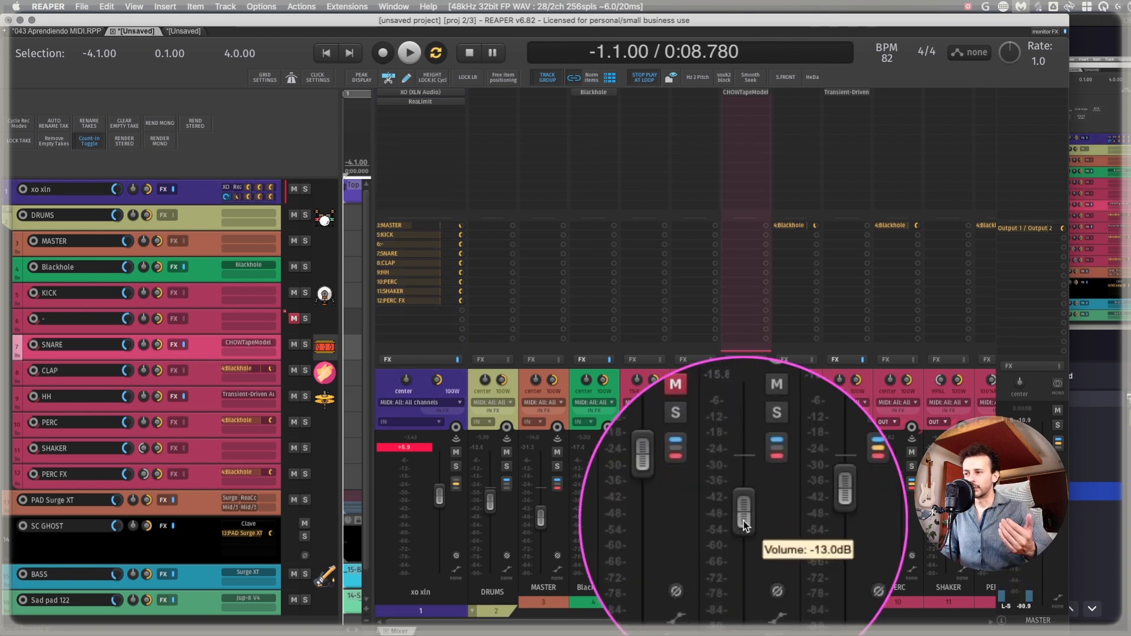
pyautogui.hotkey('ctrl', 'alt', 'm')
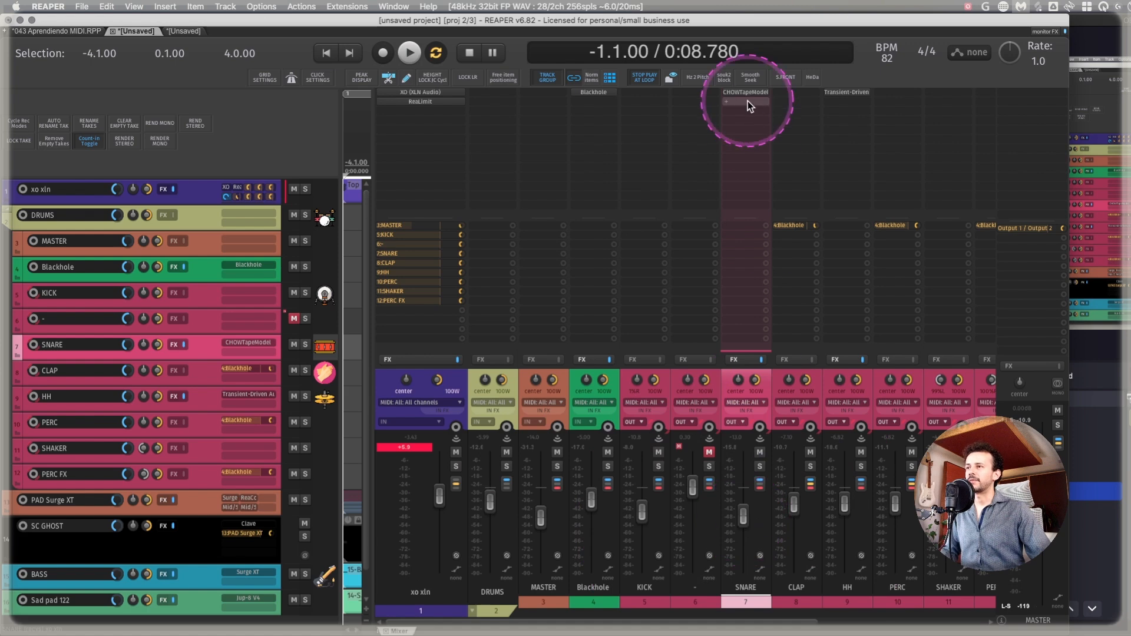
# - Open CHOWTapeModel on the SNARE track, reposition its window and view its Comp settings
pyautogui.click(747, 95)
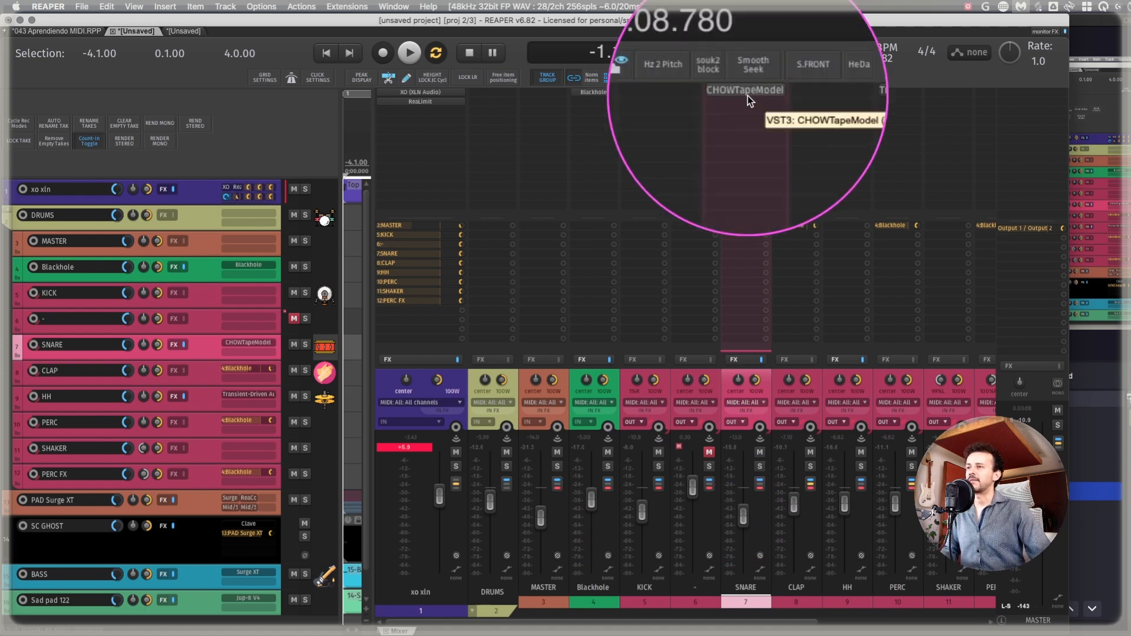
pyautogui.moveTo(622, 169); pyautogui.dragTo(542, 136)
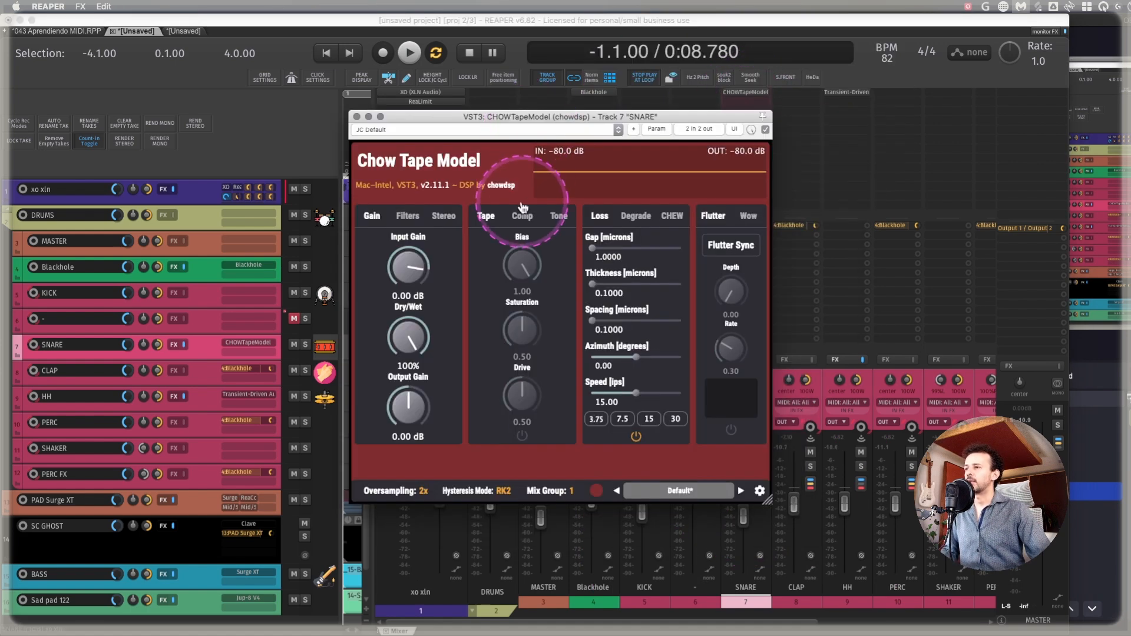
pyautogui.click(521, 216)
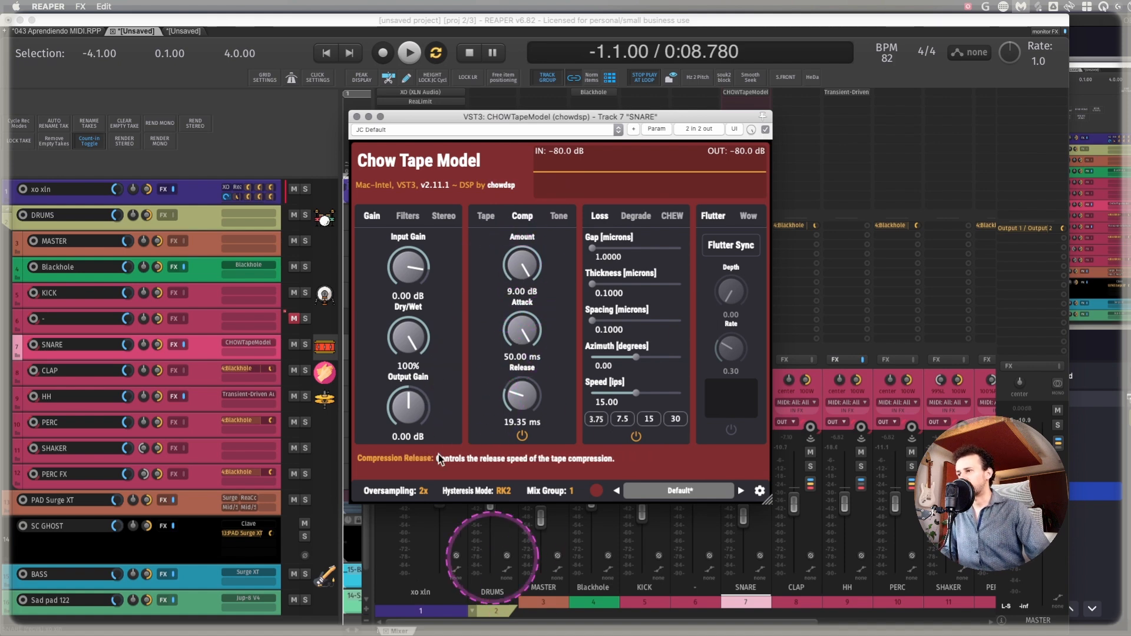
# - Select all the tracks inside the DRUMS folder, from MASTER to PERC FX
pyautogui.click(513, 383)
pyautogui.click(557, 381)
pyautogui.hscroll(3, 625, 394)
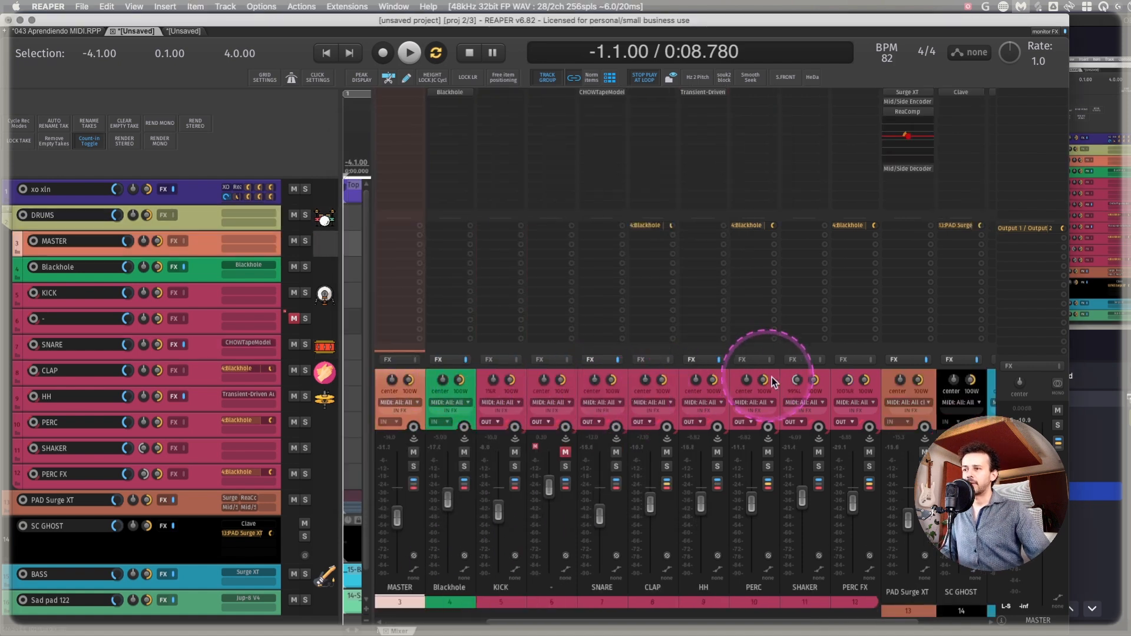
pyautogui.keyDown('shift'); pyautogui.click(837, 382); pyautogui.keyUp('shift')
pyautogui.hscroll(-3, 714, 416)
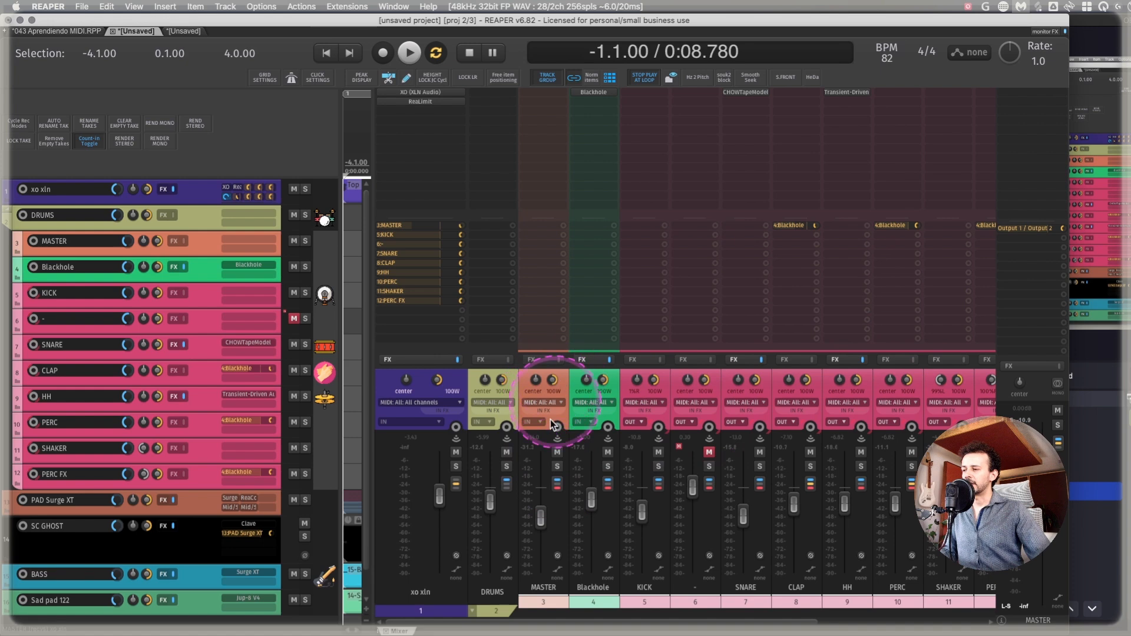
# - Collapse the DRUMS folder in the mixer, check its fader, and expand the folder again
pyautogui.click(486, 461)
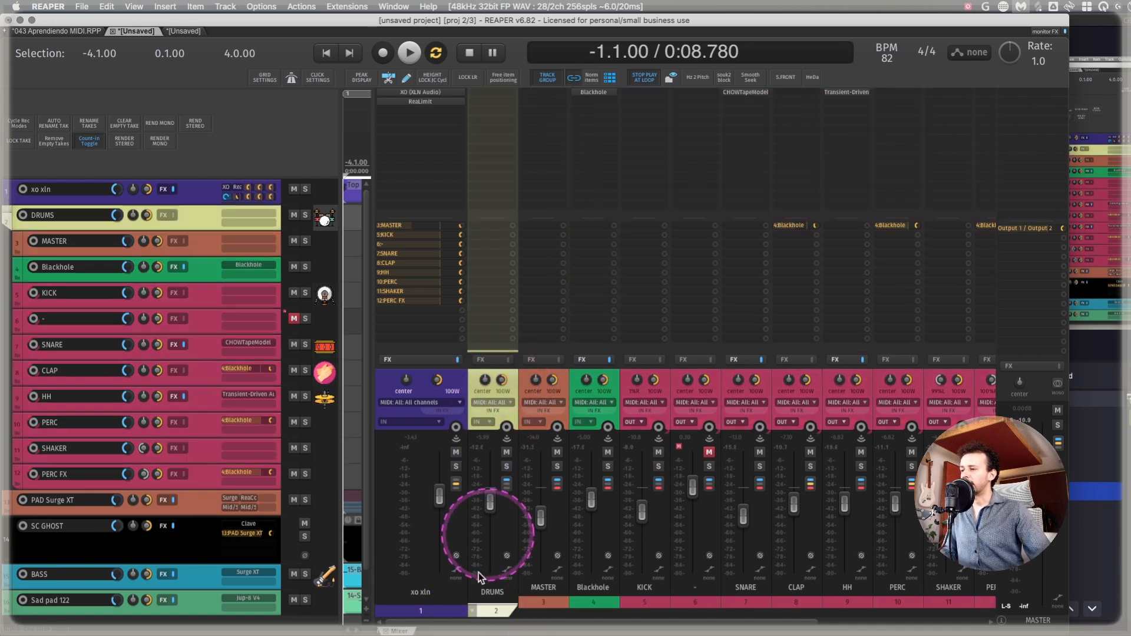
pyautogui.click(471, 613)
pyautogui.moveTo(488, 508); pyautogui.dragTo(490, 510)
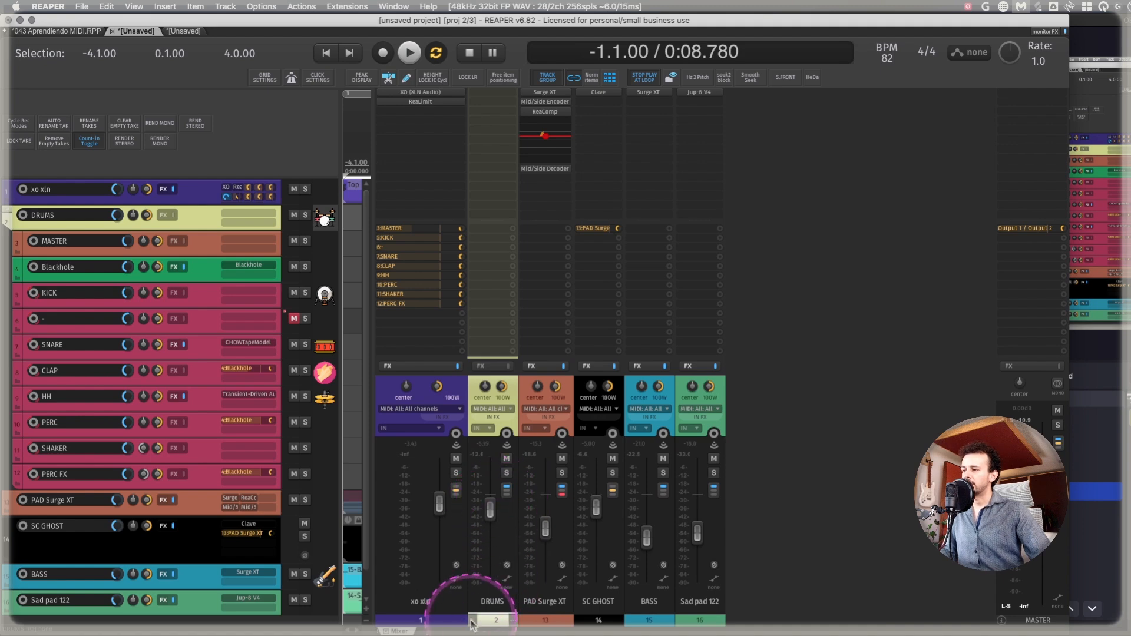
pyautogui.click(471, 621)
# - Try lowering the volume of the tracks from MASTER to PERC FX together, and undo the change
pyautogui.hscroll(2, 578, 533)
pyautogui.hscroll(-1, 549, 500)
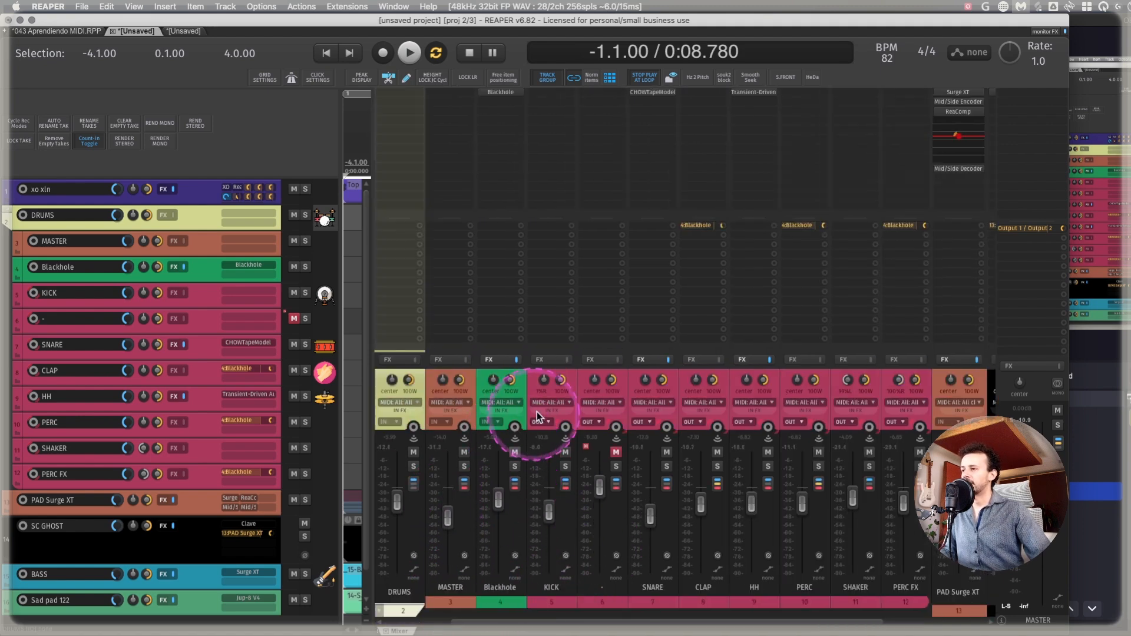
pyautogui.click(467, 386)
pyautogui.keyDown('shift'); pyautogui.click(887, 381); pyautogui.keyUp('shift')
pyautogui.moveTo(903, 502); pyautogui.dragTo(904, 517)
pyautogui.press('super+z')
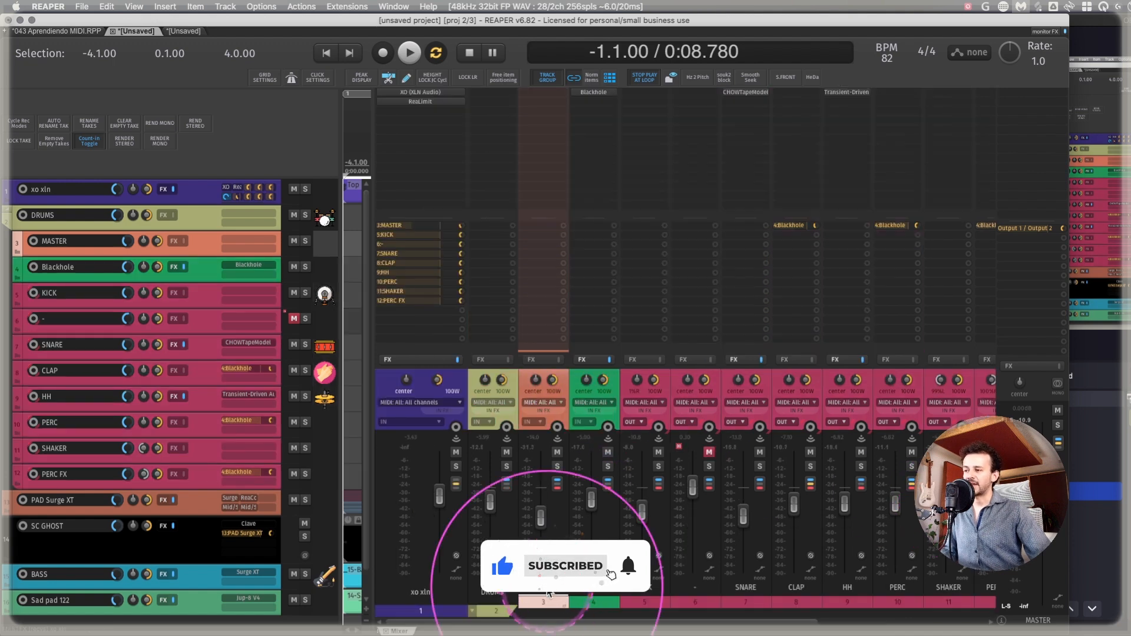
# - Select the Blackhole reverb track, open its Blackhole plug-in, and move the window clear of the mixer channels
pyautogui.click(613, 386)
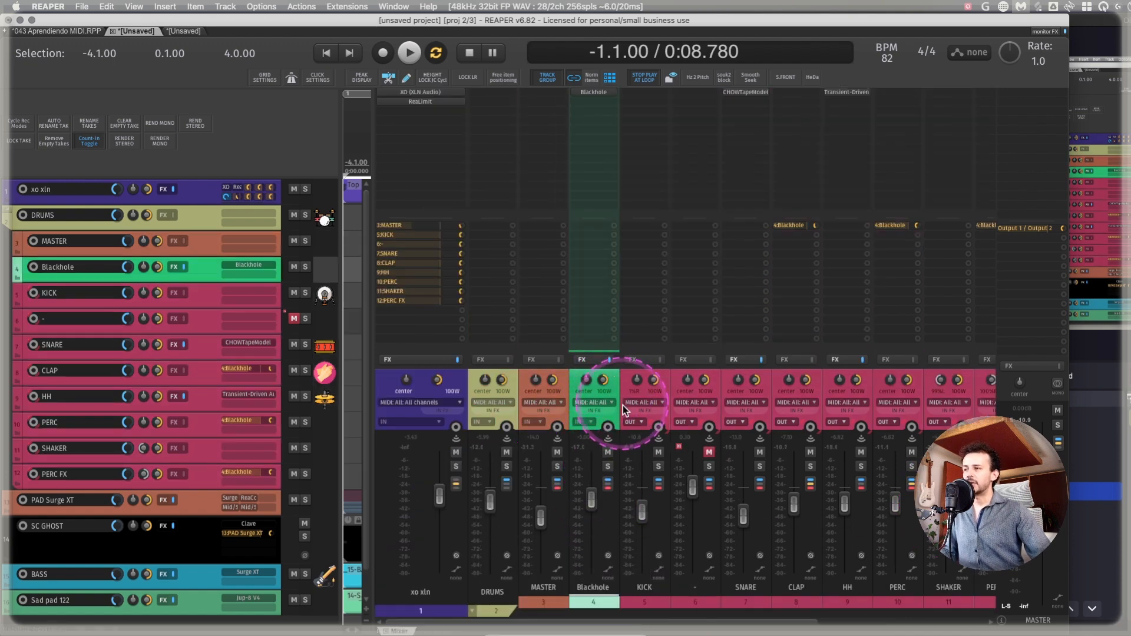
pyautogui.hscroll(2, 622, 401)
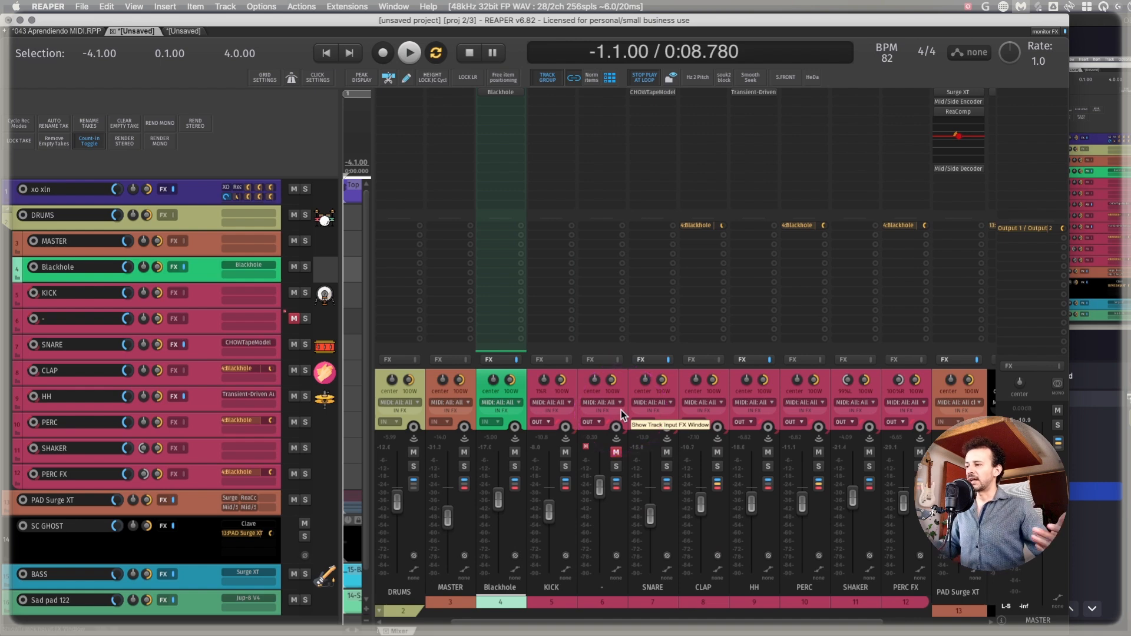
pyautogui.click(625, 411)
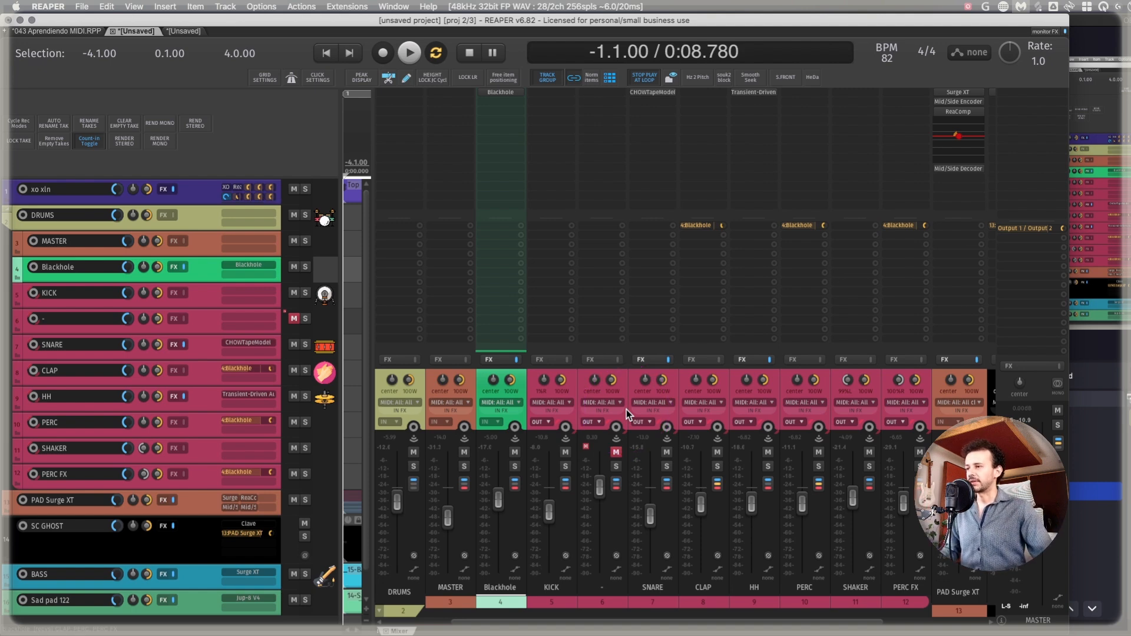
pyautogui.doubleClick(500, 94)
pyautogui.moveTo(645, 171); pyautogui.dragTo(160, 115)
# - Solo the CLAP, PERC and PERC FX tracks that send to Blackhole
pyautogui.click(705, 391)
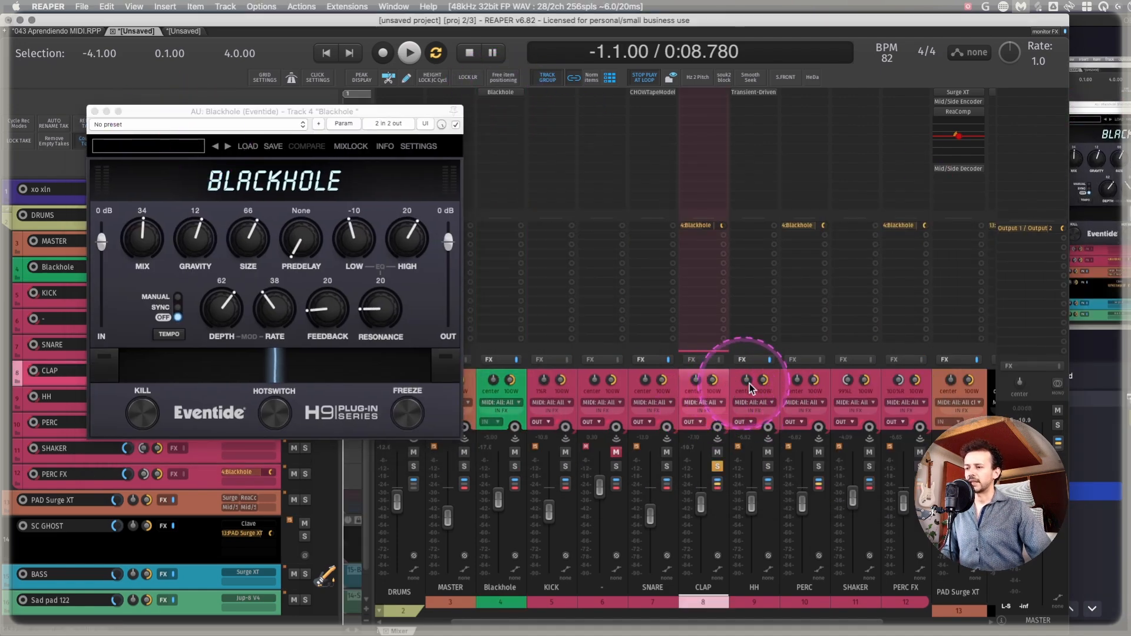
pyautogui.click(818, 466)
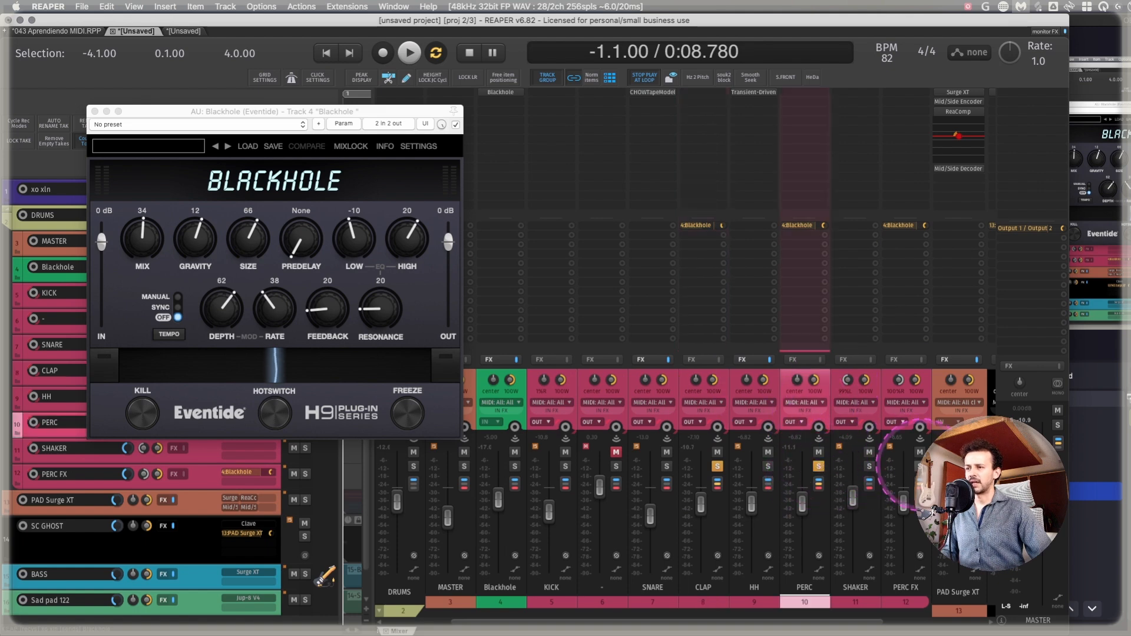
pyautogui.click(920, 466)
# - Play the soloed tracks, try raising the Blackhole track's volume, undo that change and stop playback
pyautogui.moveTo(323, 112); pyautogui.dragTo(751, 184)
pyautogui.press('space')
pyautogui.moveTo(502, 506); pyautogui.dragTo(499, 472)
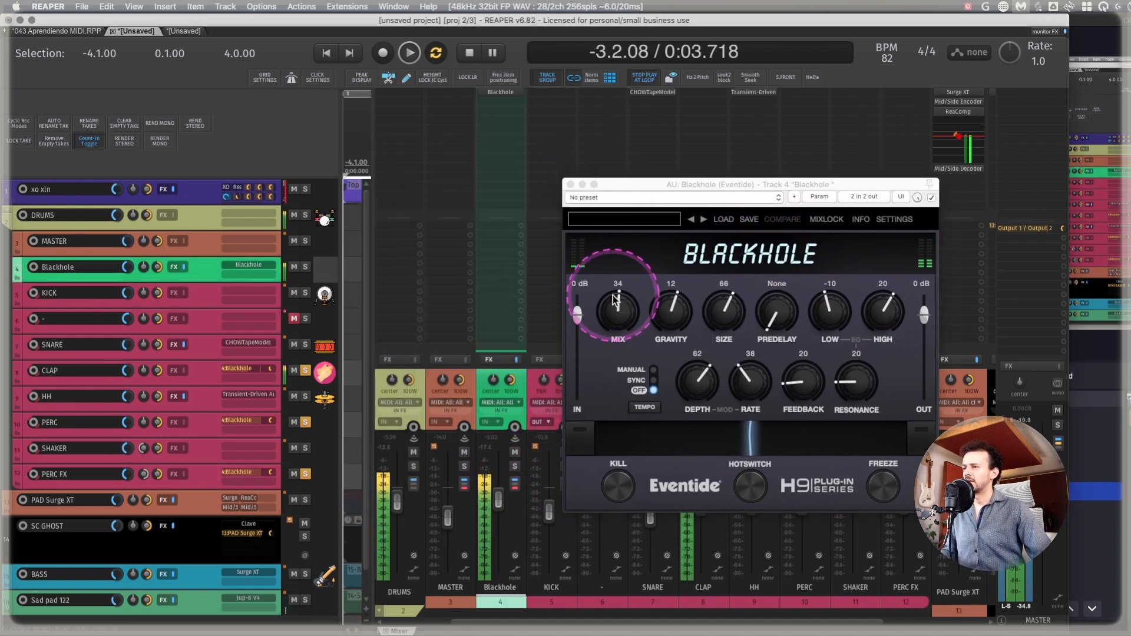
pyautogui.press('super+z')
pyautogui.press('space')
# - Set the Blackhole plug-in's mix to 100 and raise its track's volume to about +8.77 dB during playback
pyautogui.moveTo(614, 312); pyautogui.dragTo(630, 151)
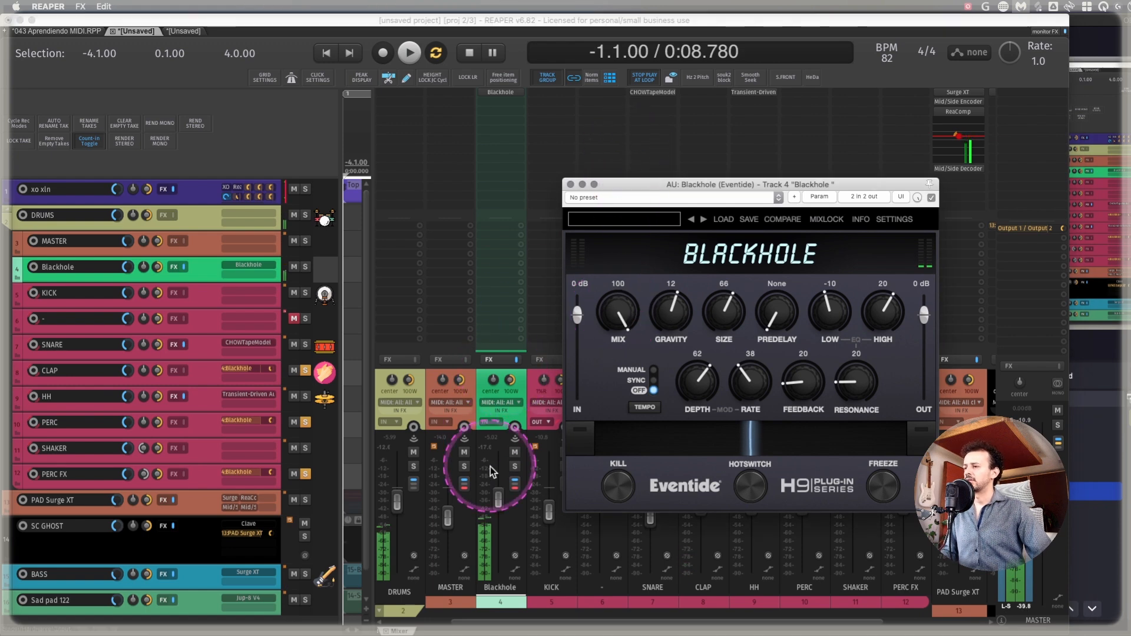
pyautogui.click(499, 485)
pyautogui.press('space')
pyautogui.moveTo(501, 499); pyautogui.dragTo(501, 471)
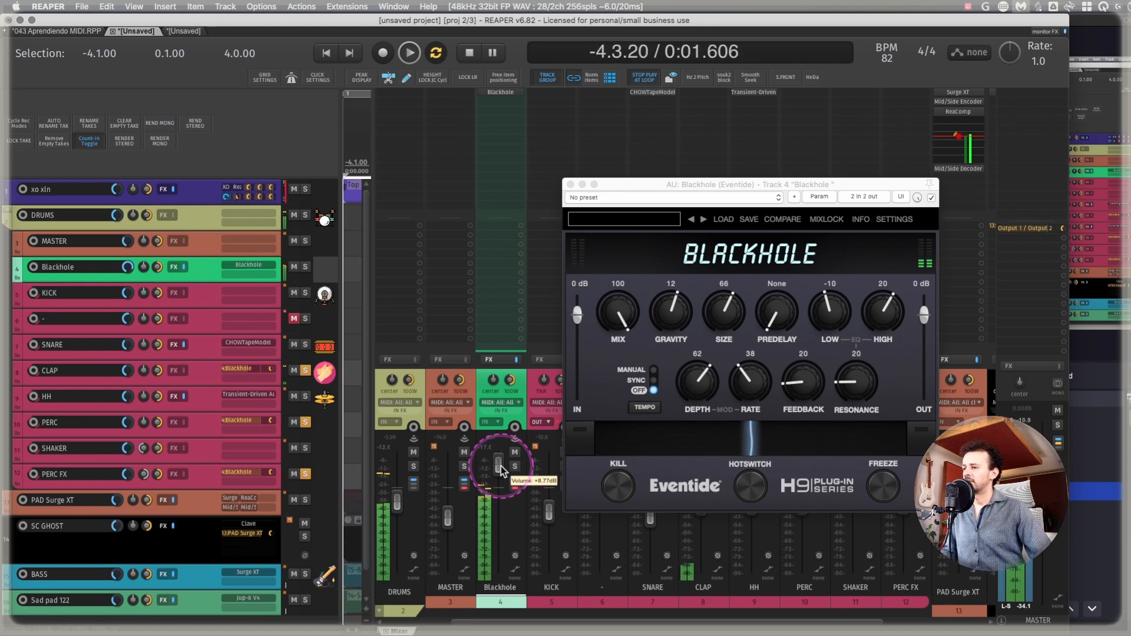
# - Stop playback, undo the Blackhole track's volume boost, and mute the track with its plug-in window closed
pyautogui.press('space')
pyautogui.press('super+z')
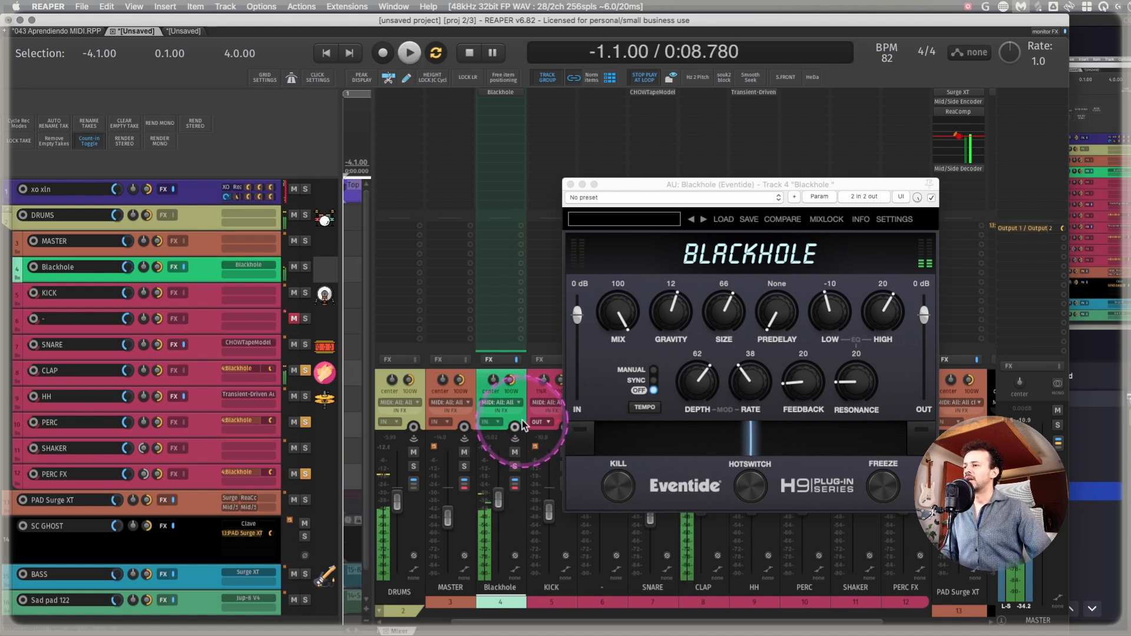
pyautogui.click(514, 453)
pyautogui.click(570, 185)
# - Clear the solos on the CLAP, PERC and PERC FX tracks and select the DRUMS track
pyautogui.hscroll(-2, 589, 342)
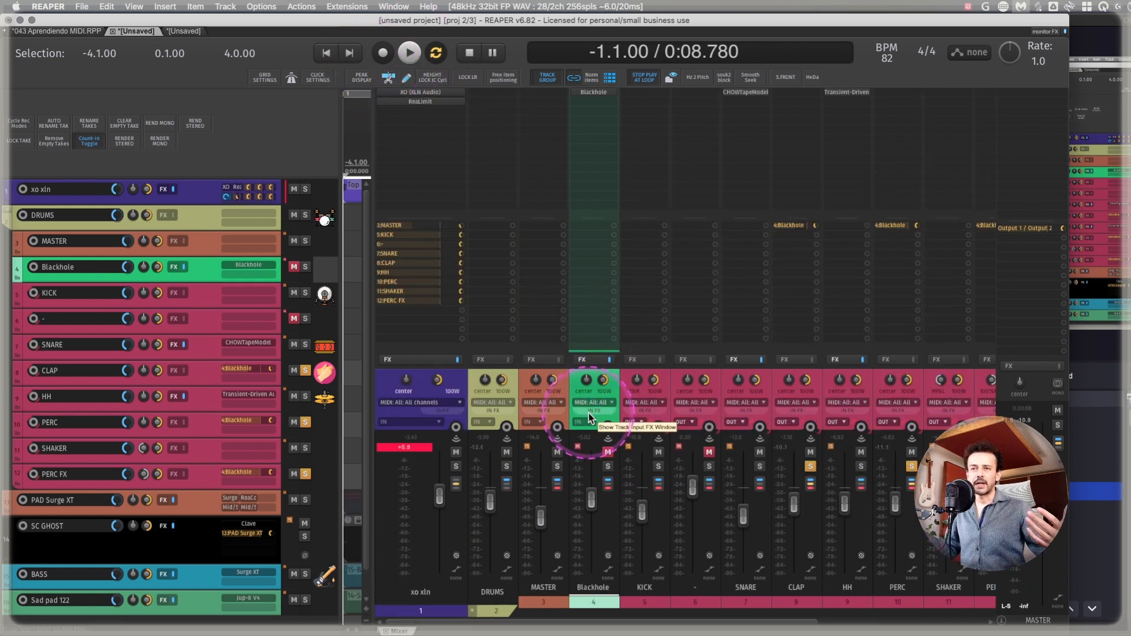
pyautogui.click(505, 470)
pyautogui.click(506, 467)
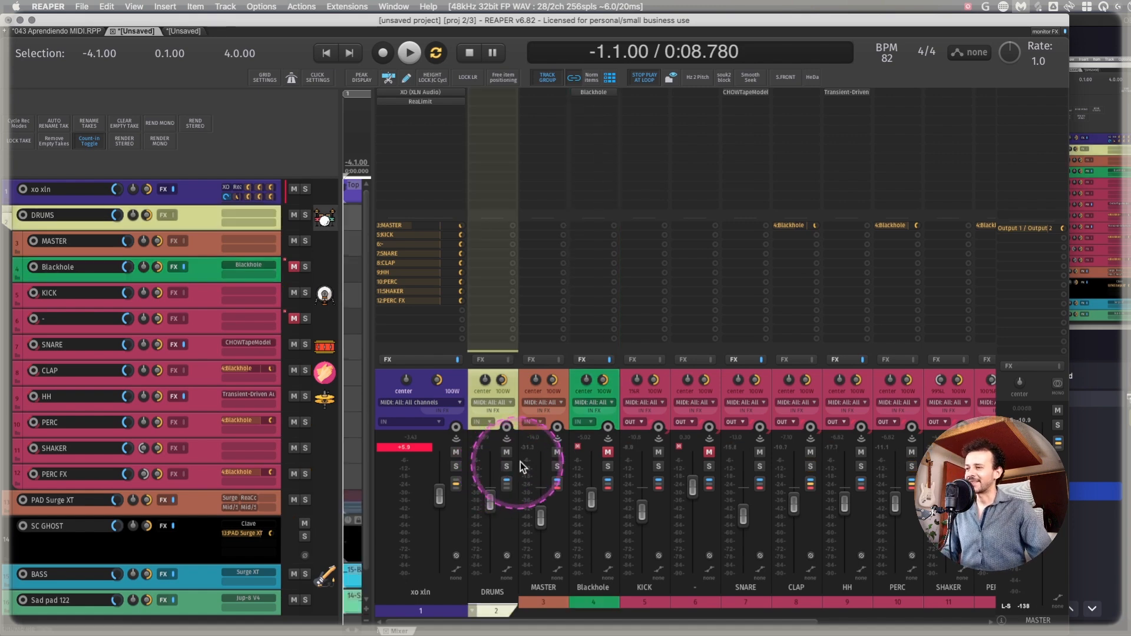
# - Play the full mix with the Blackhole track muted, and unmute it during playback to compare
pyautogui.hscroll(2, 518, 462)
pyautogui.hscroll(-1, 521, 461)
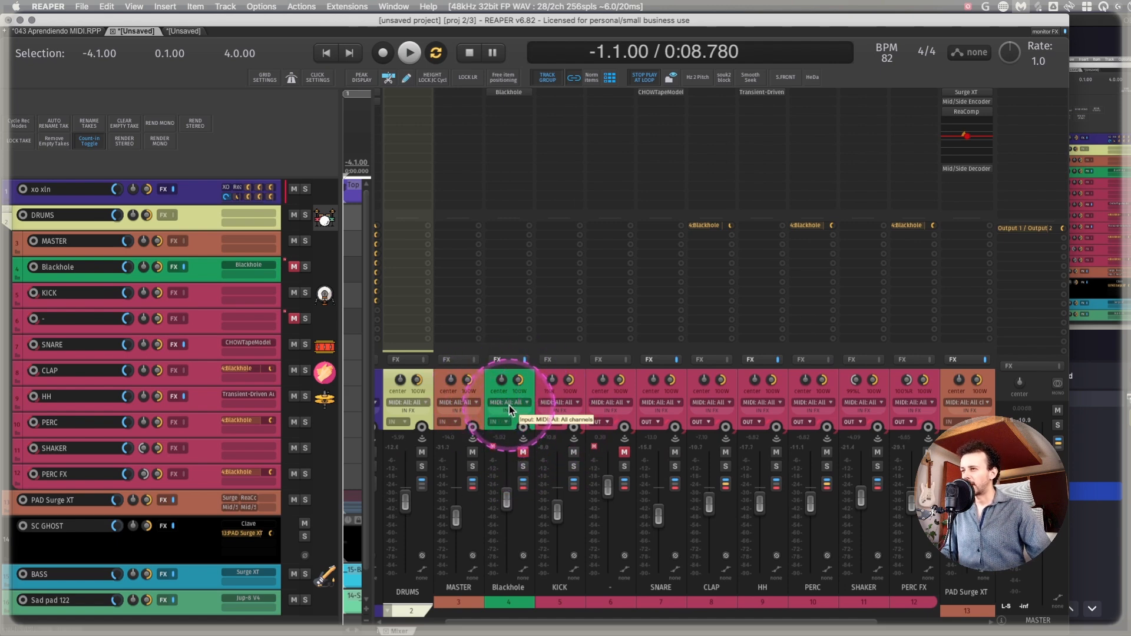
pyautogui.press('space')
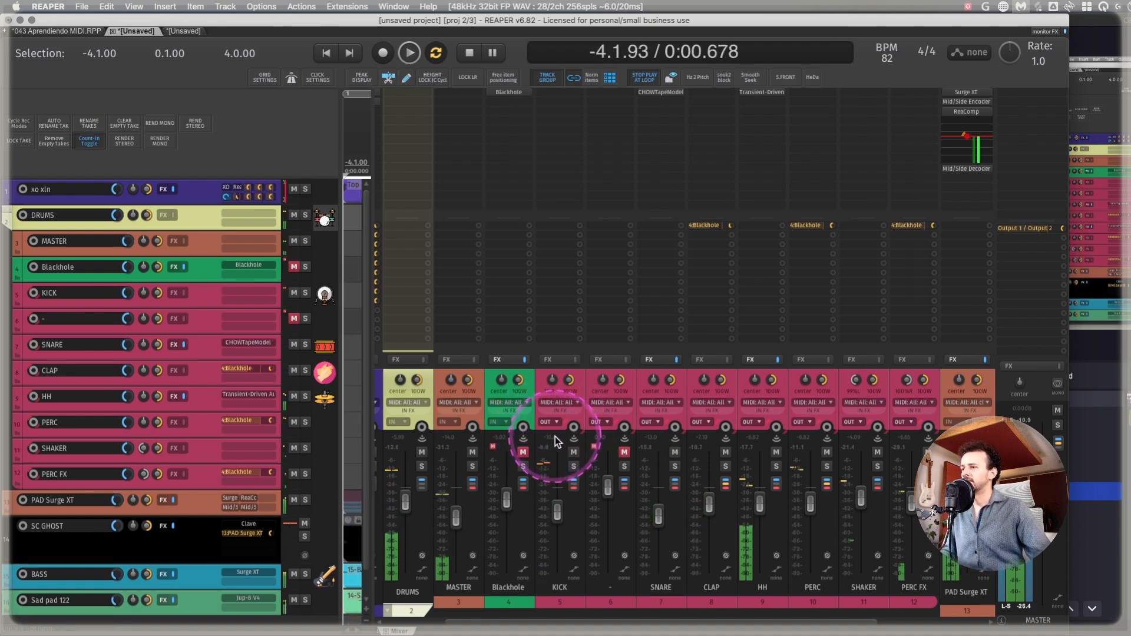
pyautogui.moveTo(554, 435)
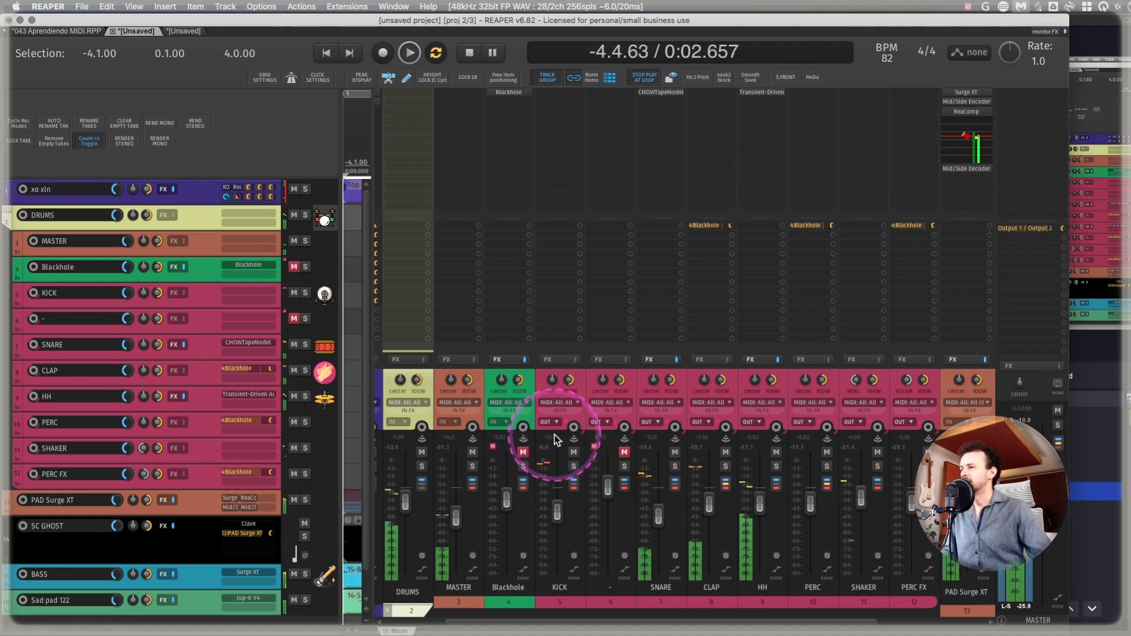
pyautogui.click(524, 453)
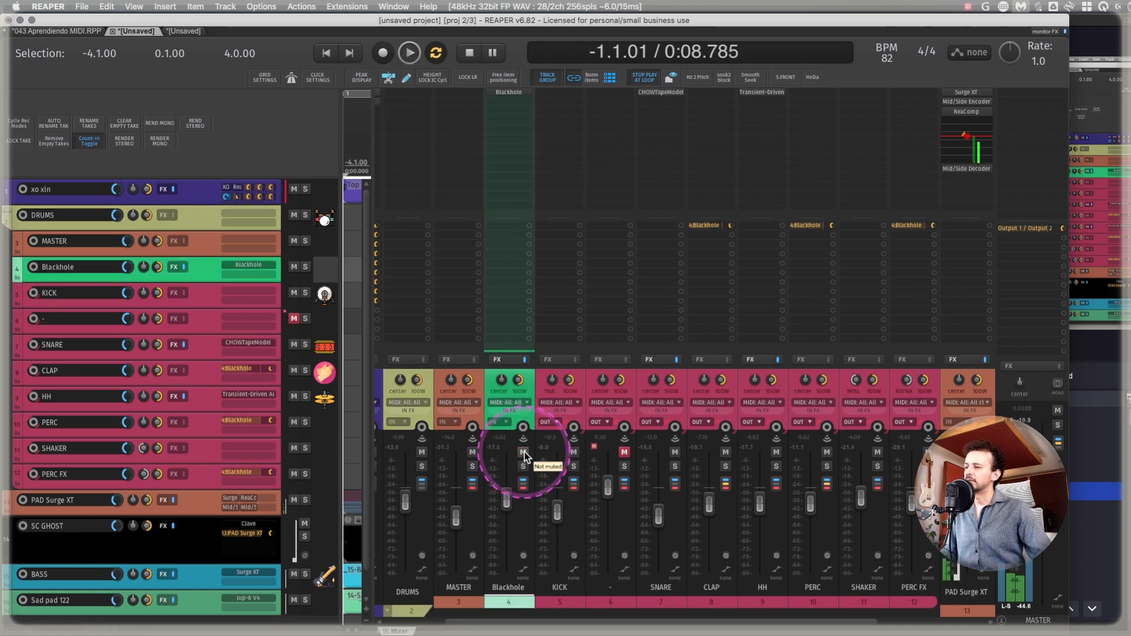
# - Try the Blackhole track's volume at 0.00 dB, lower it again, and briefly open its plug-in window
pyautogui.moveTo(507, 498)
pyautogui.mouseDown()
pyautogui.moveTo(508, 471)
pyautogui.moveTo(507, 486)
pyautogui.mouseUp()
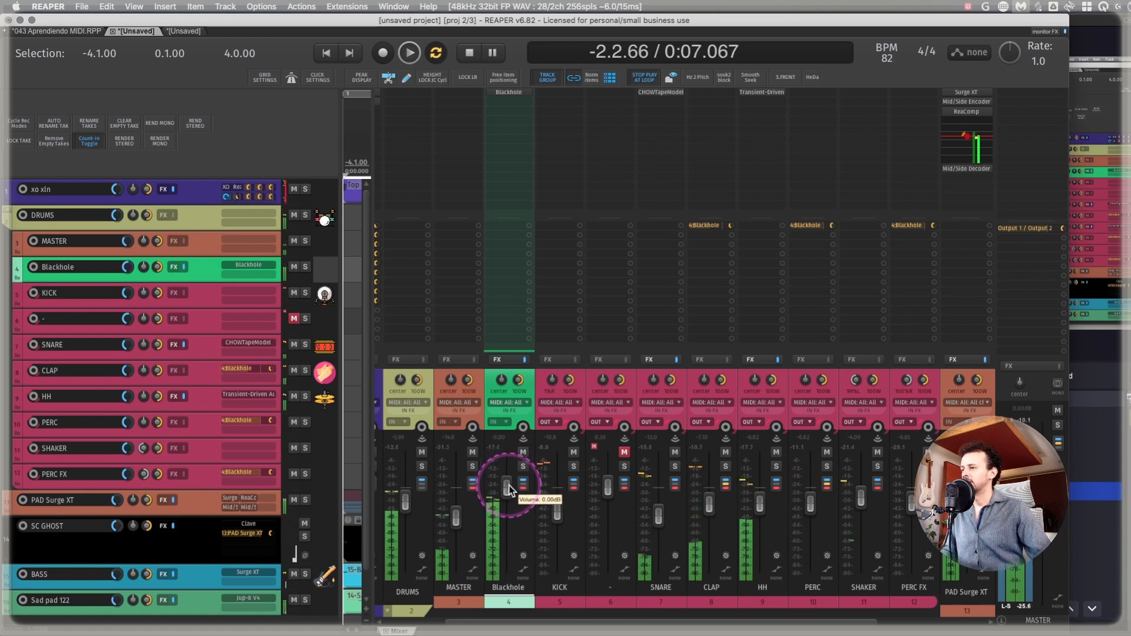
pyautogui.moveTo(509, 486); pyautogui.dragTo(512, 500)
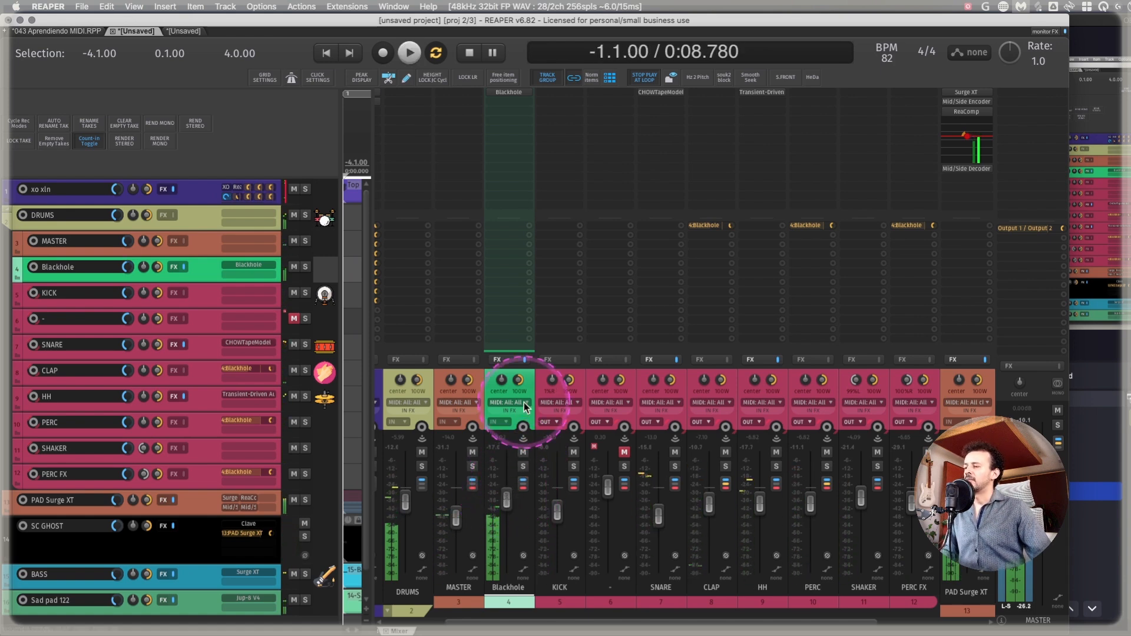
pyautogui.click(510, 92)
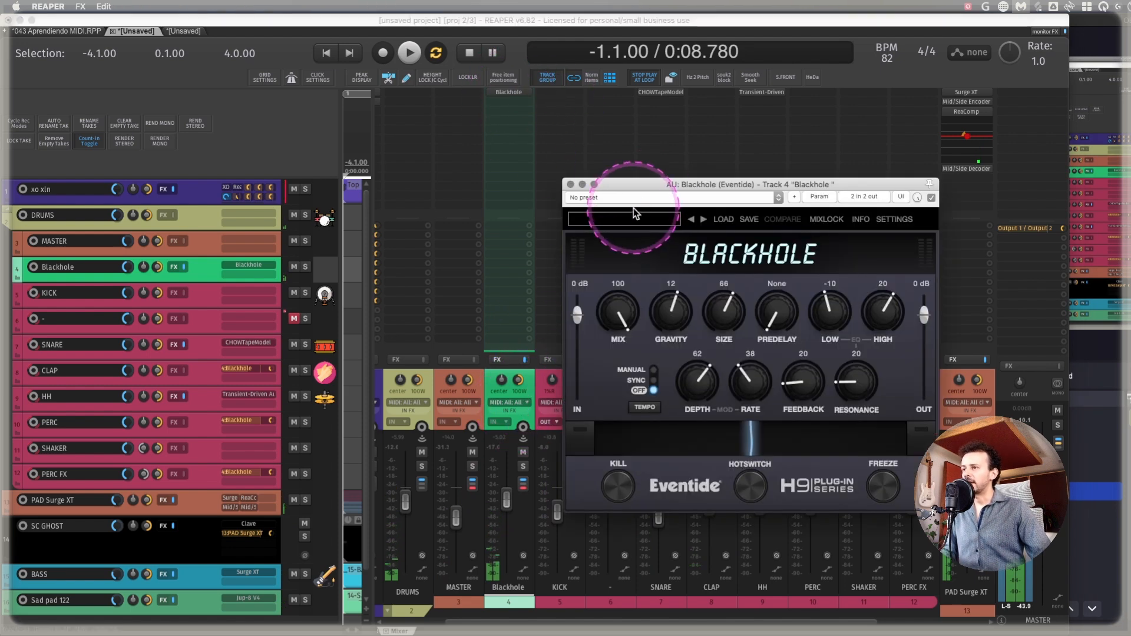
pyautogui.click(569, 185)
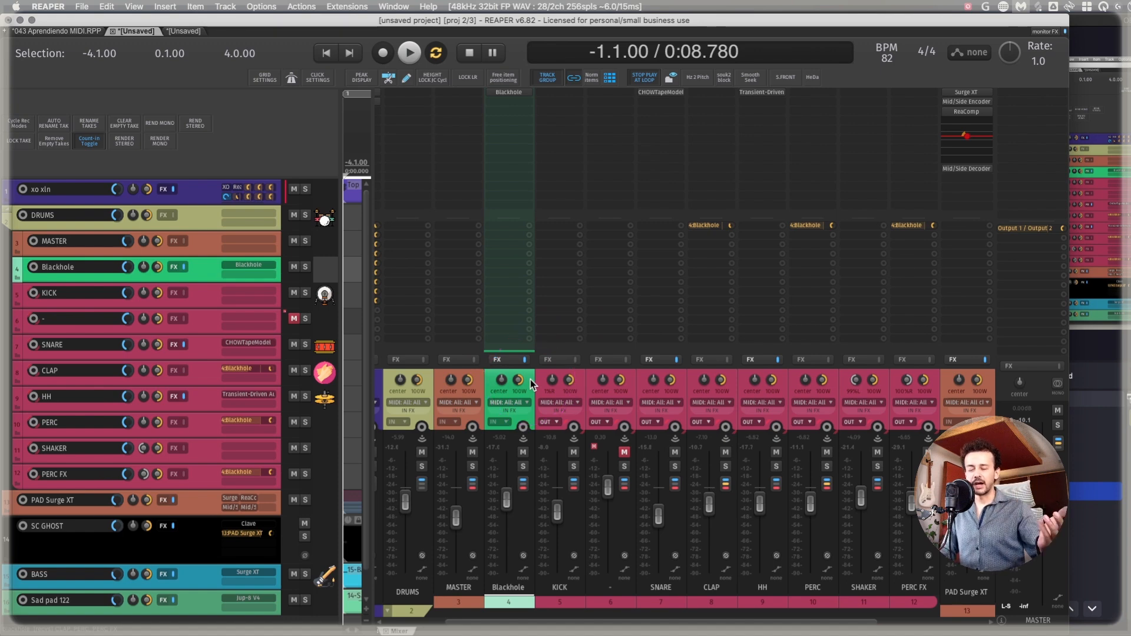
# - Insert a new track after Blackhole and copy the Blackhole plug-in onto it
pyautogui.press('super+t')
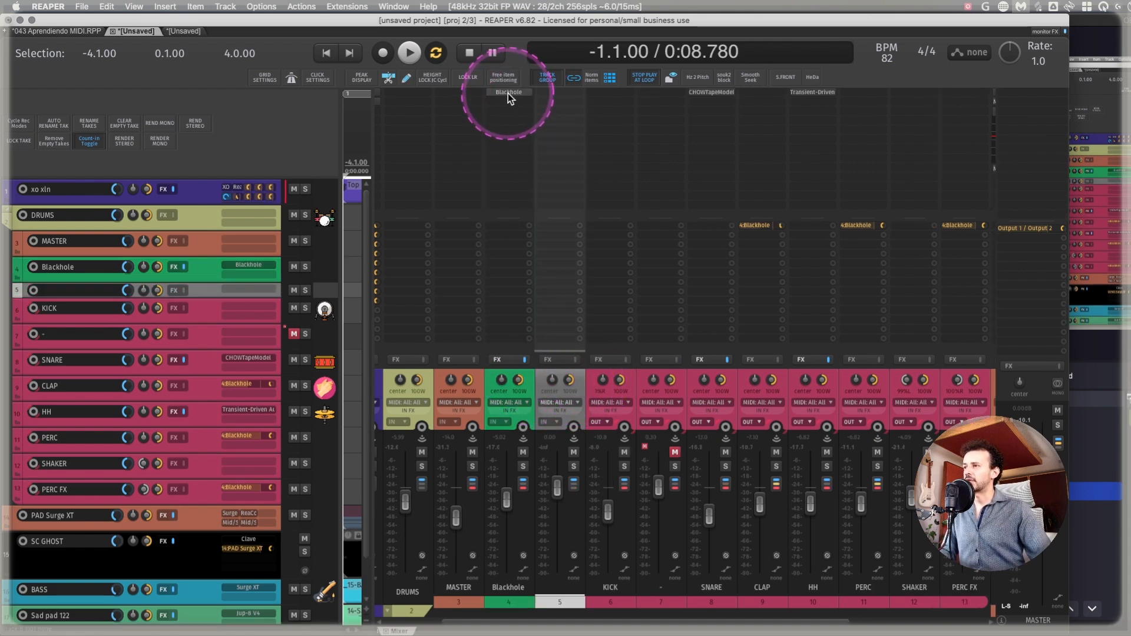
pyautogui.moveTo(507, 93); pyautogui.dragTo(560, 93)
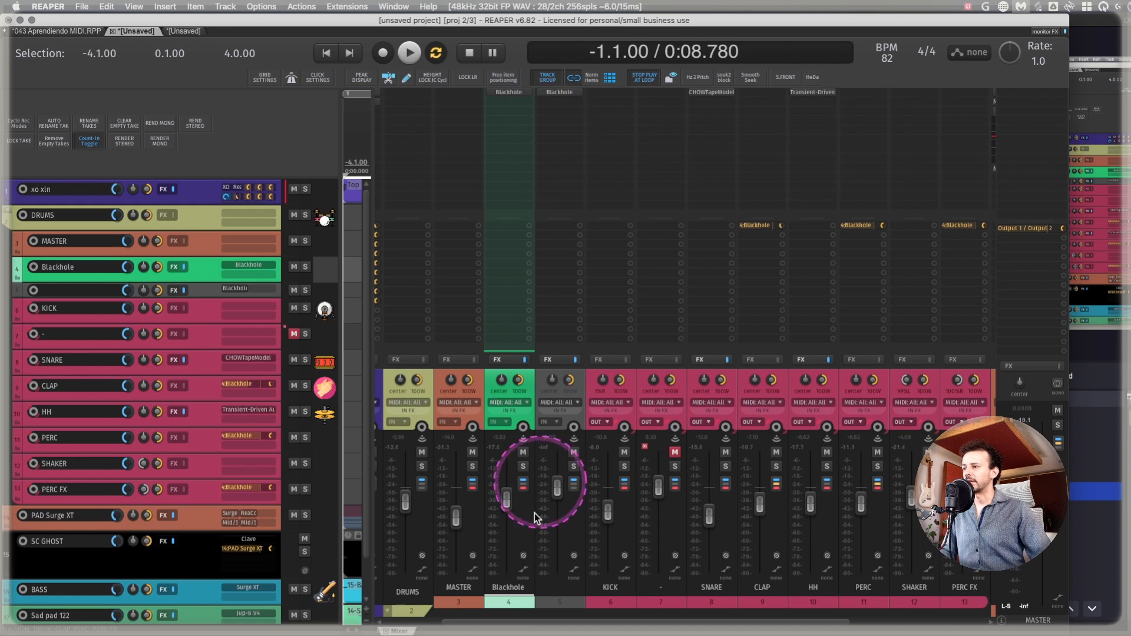
pyautogui.rightClick(563, 114)
pyautogui.click(542, 421)
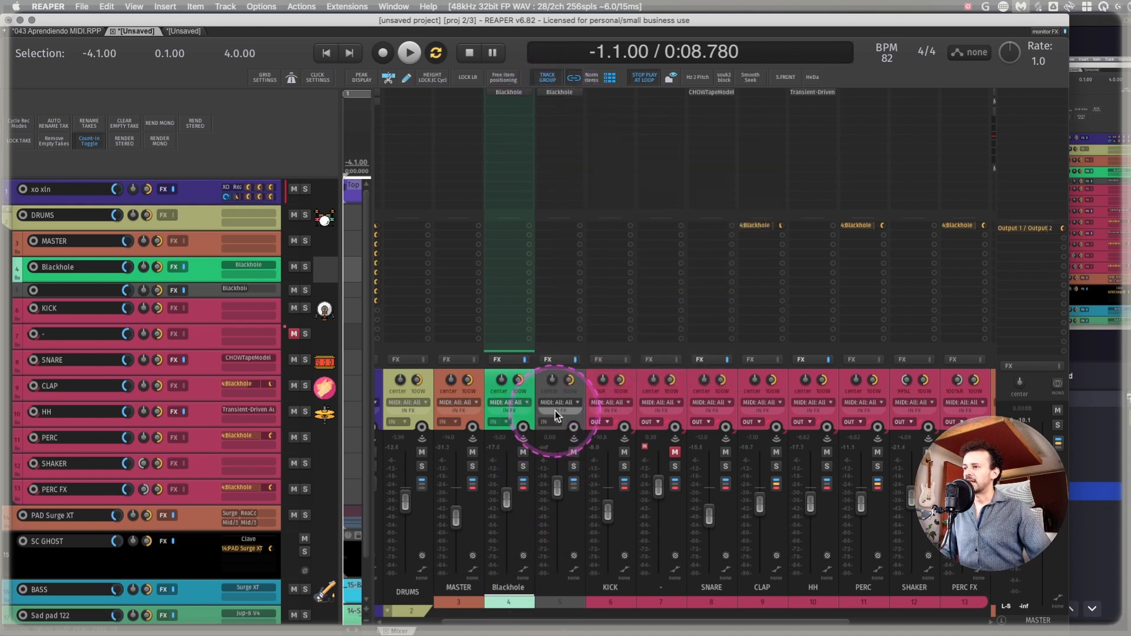
# - Narrow the new track's stereo width to 0W, name it "Blackhole MONO" and recolour it blue
pyautogui.click(576, 381)
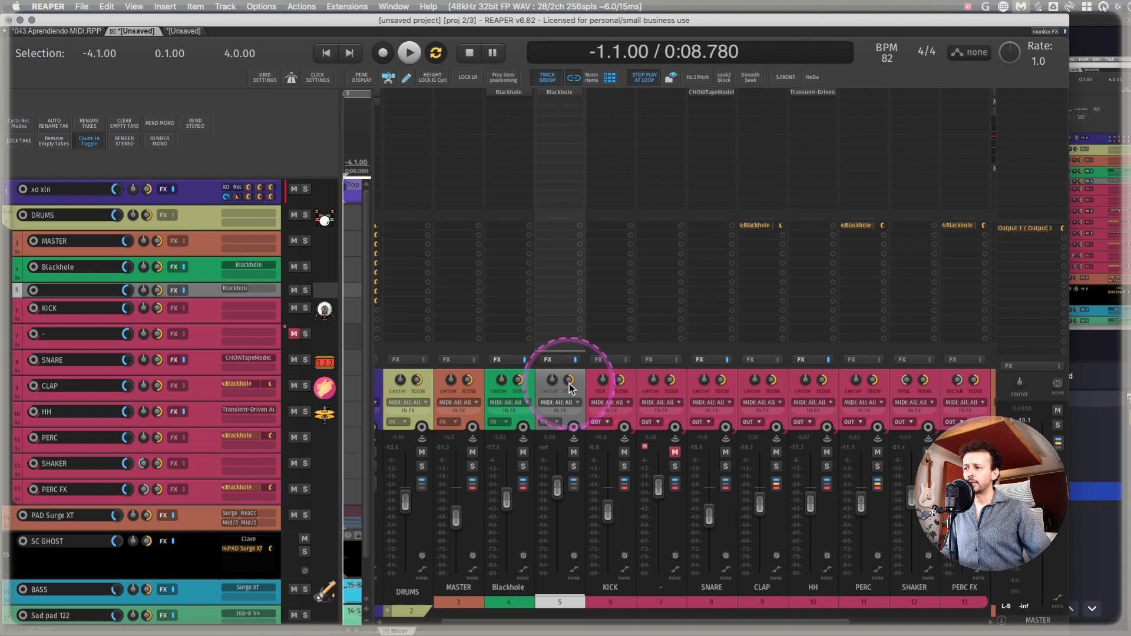
pyautogui.moveTo(570, 382); pyautogui.dragTo(569, 391)
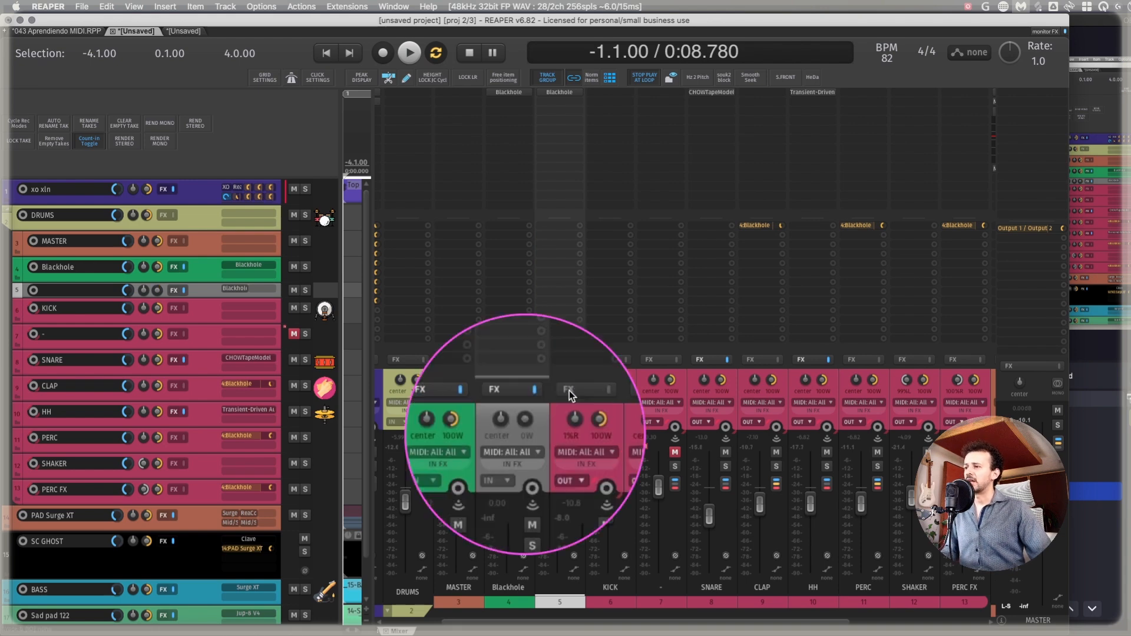
pyautogui.hotkey('shift', 'c')
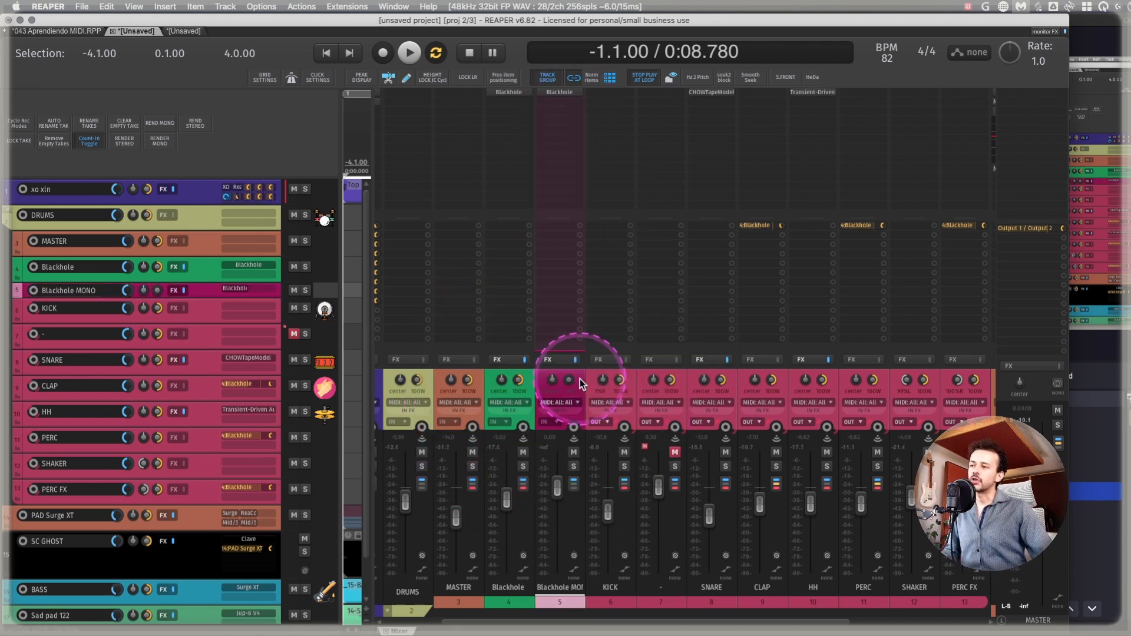
pyautogui.hotkey('shift', 'c')
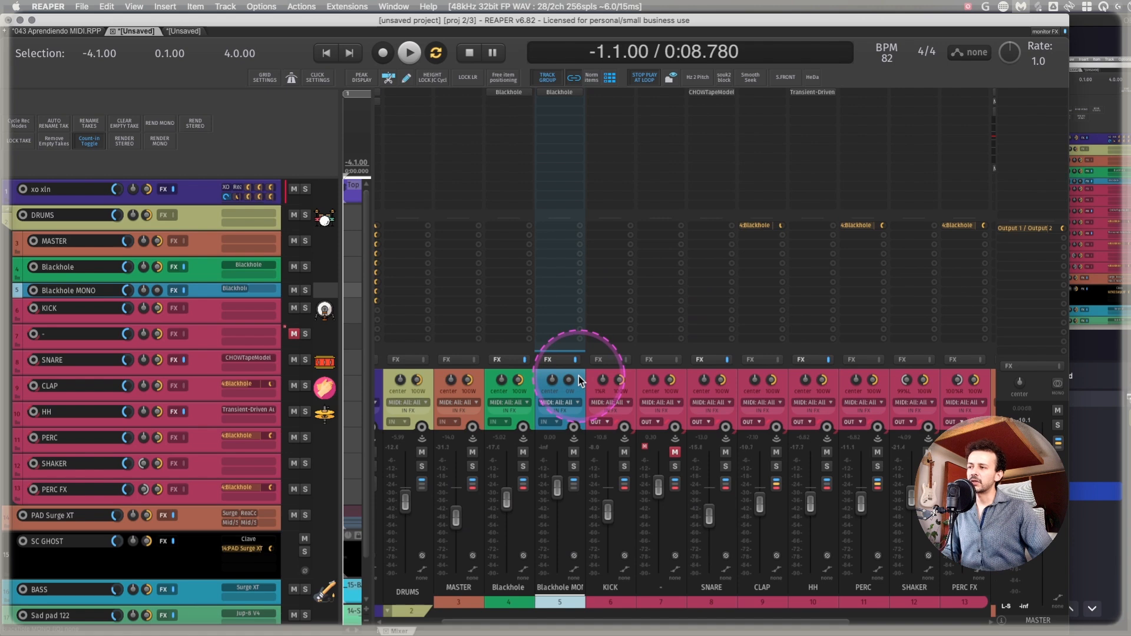
# - Open the Blackhole MONO track's plug-in clear of the mixer channels, and set its size to 29 and predelay to 29 ms
pyautogui.click(562, 92)
pyautogui.moveTo(511, 126); pyautogui.dragTo(466, 124)
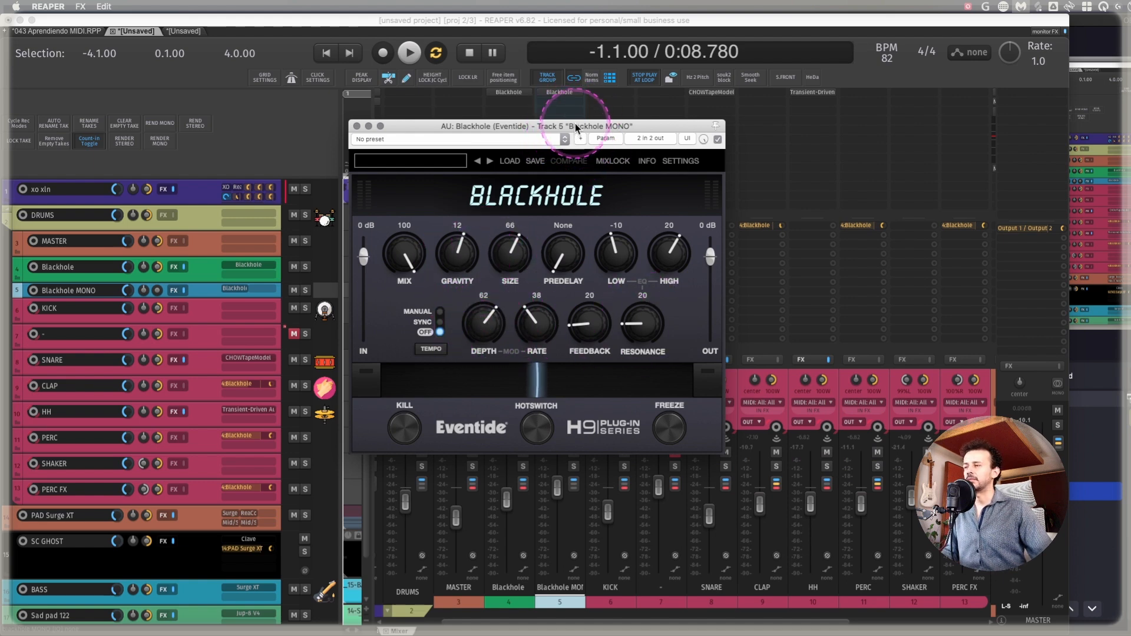
pyautogui.moveTo(575, 123); pyautogui.dragTo(313, 144)
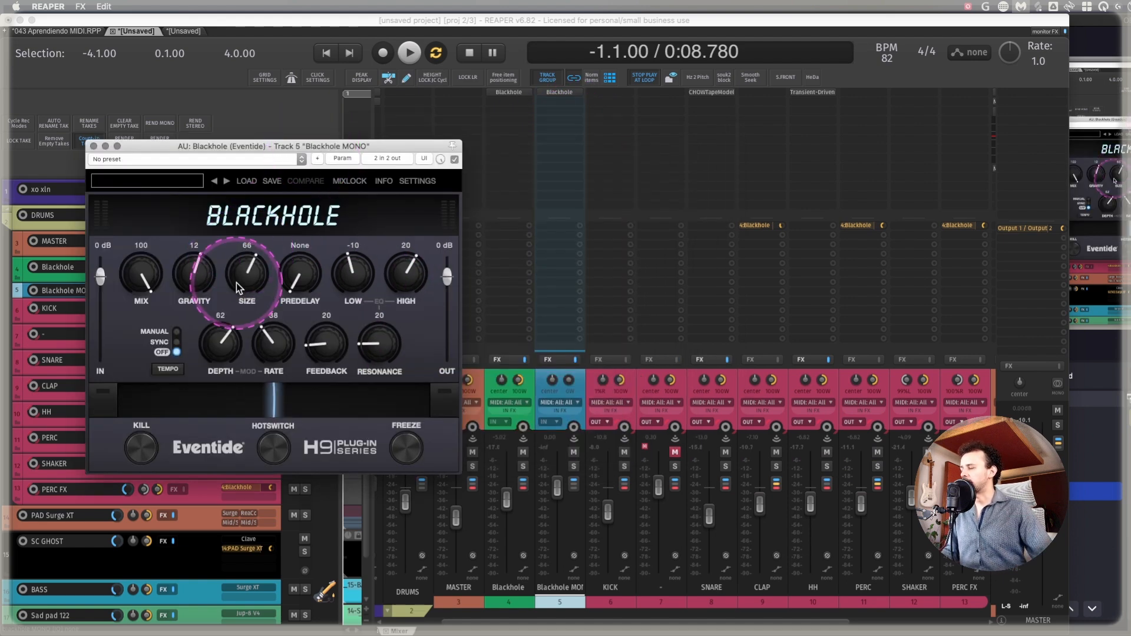
pyautogui.moveTo(250, 276); pyautogui.dragTo(301, 267)
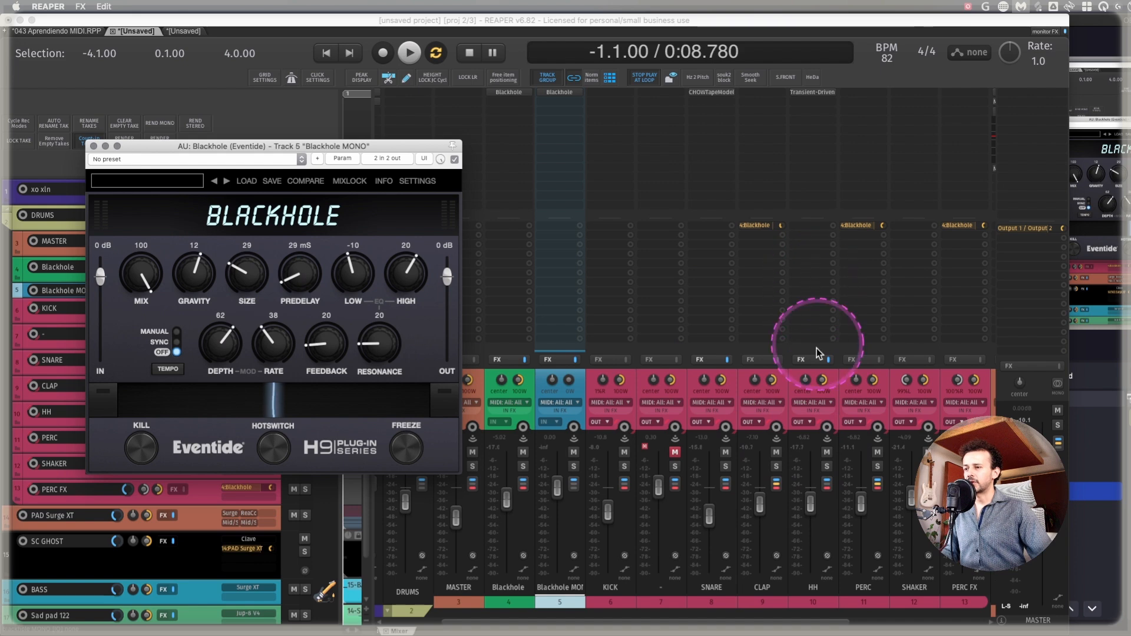
# - Create a send from the SNARE track to Blackhole MONO and solo the SNARE track
pyautogui.click(731, 378)
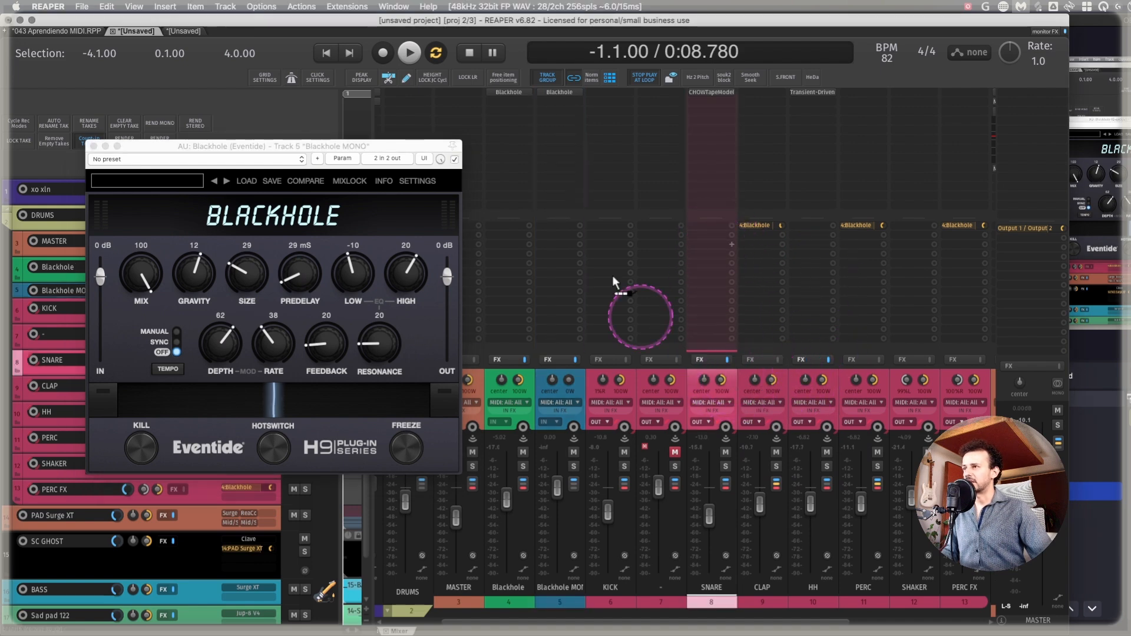
pyautogui.moveTo(547, 260); pyautogui.dragTo(548, 261)
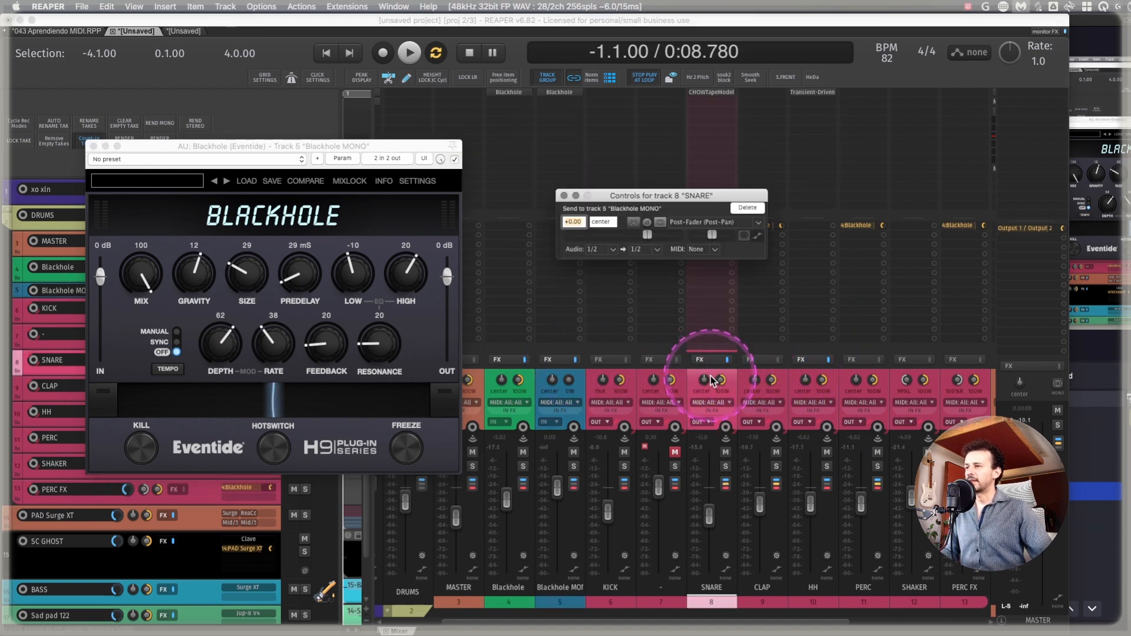
pyautogui.press('Escape')
pyautogui.press('F6')
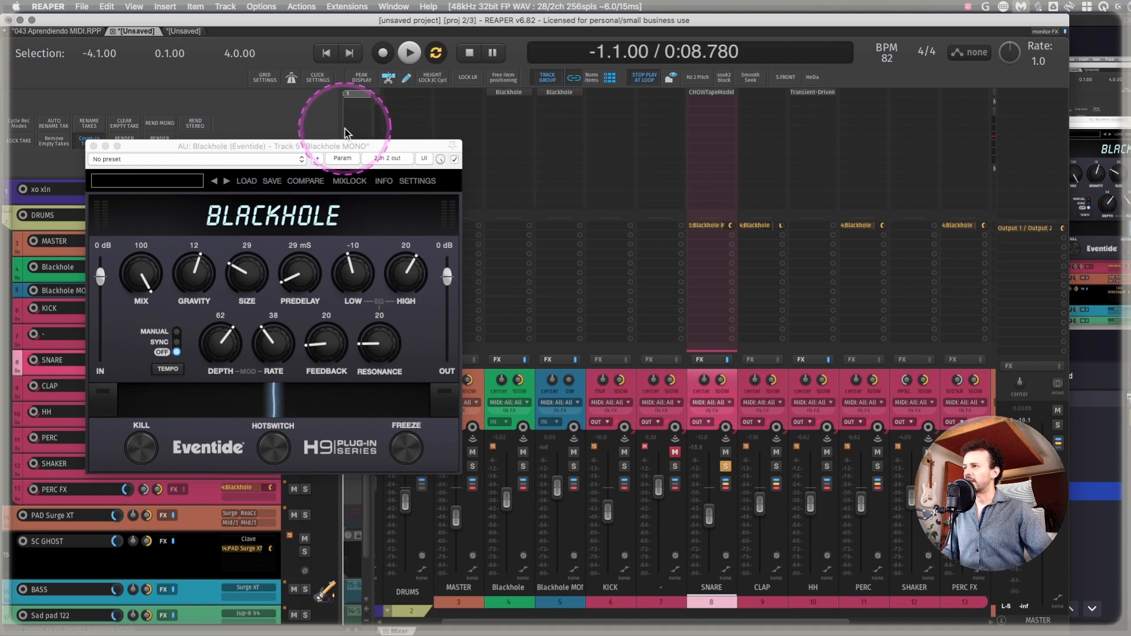
# - While the soloed snare plays, set Blackhole MONO's size to 39, predelay 75 ms, gravity 31, low -25, high 39 and resonance 55
pyautogui.moveTo(251, 268); pyautogui.dragTo(302, 262)
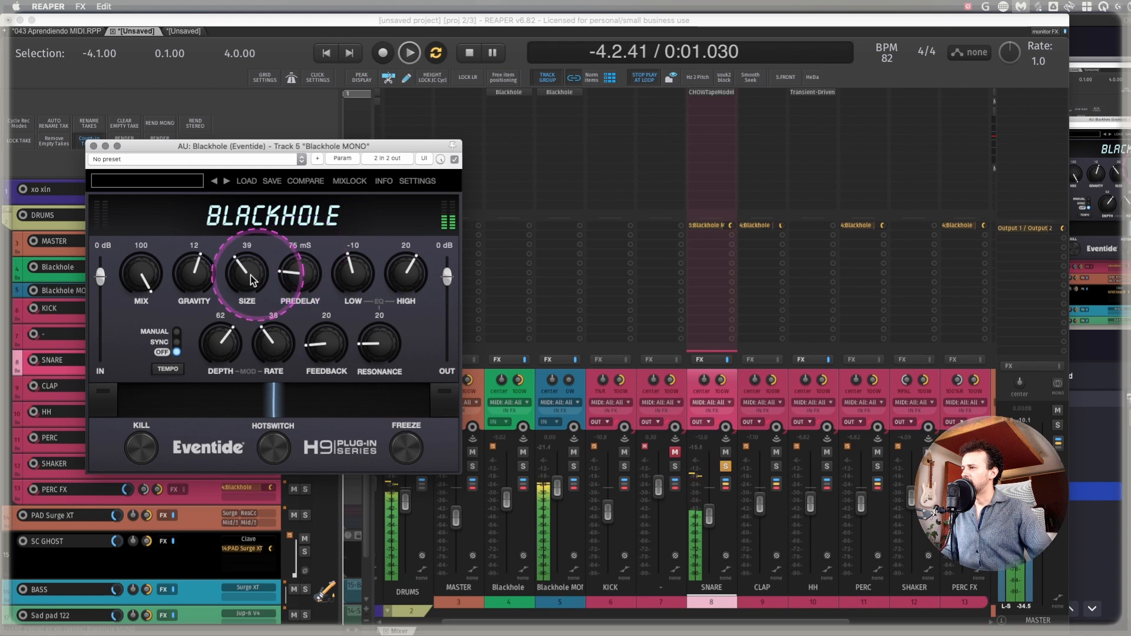
pyautogui.moveTo(194, 272); pyautogui.dragTo(195, 259)
pyautogui.moveTo(351, 271); pyautogui.dragTo(404, 253)
pyautogui.moveTo(375, 327); pyautogui.dragTo(383, 253)
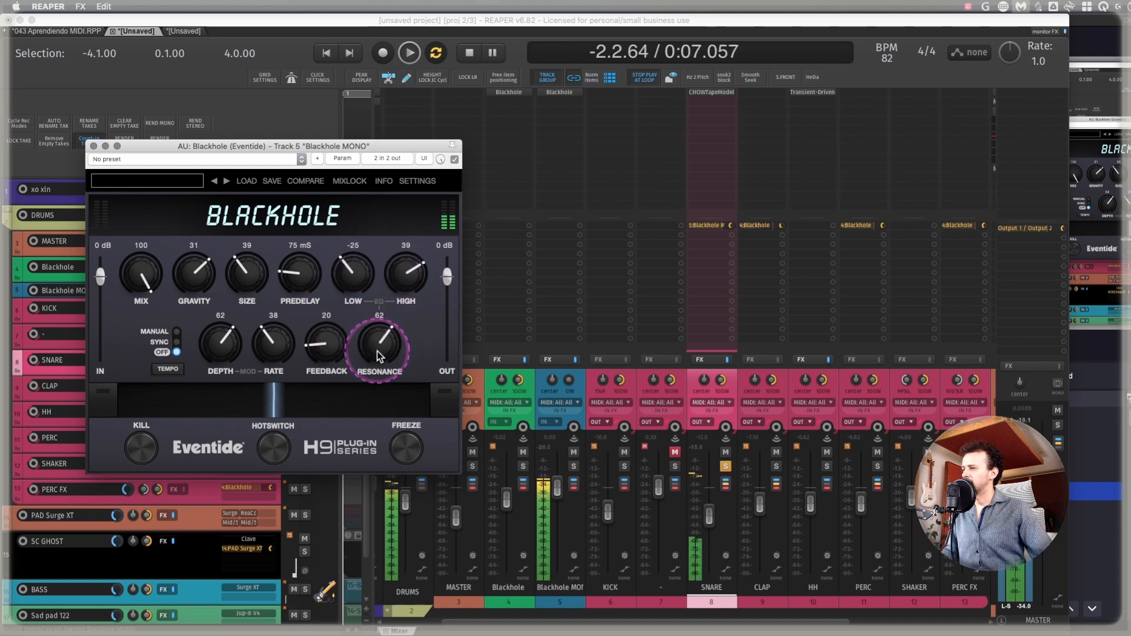
pyautogui.click(322, 341)
pyautogui.moveTo(378, 337)
pyautogui.mouseDown()
pyautogui.moveTo(371, 352)
pyautogui.moveTo(376, 335)
pyautogui.mouseUp()
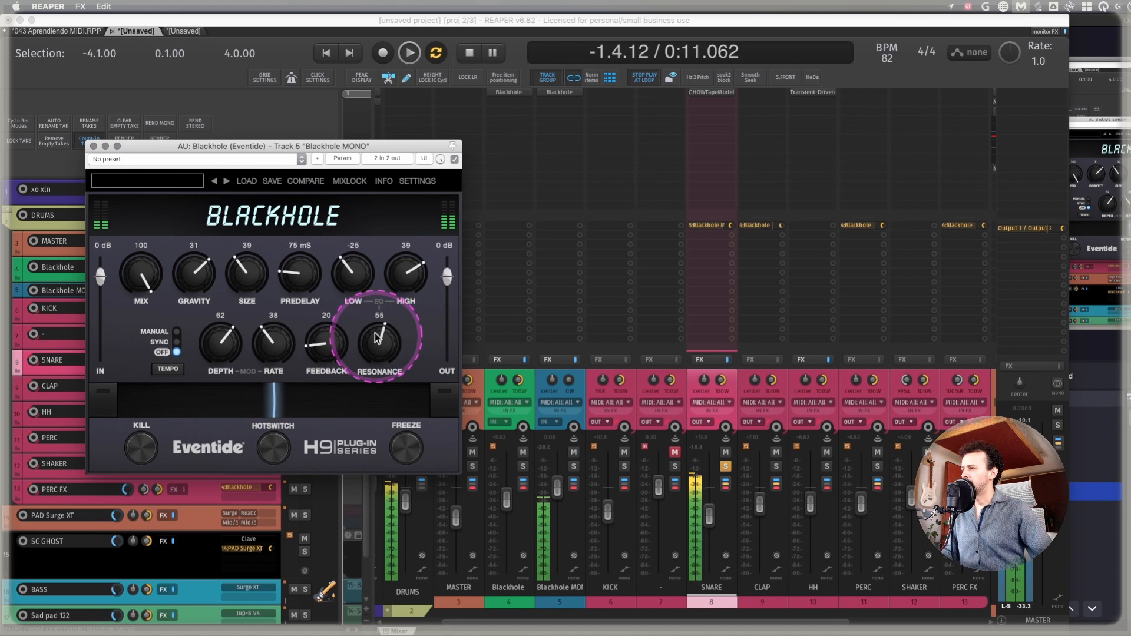
pyautogui.press('space')
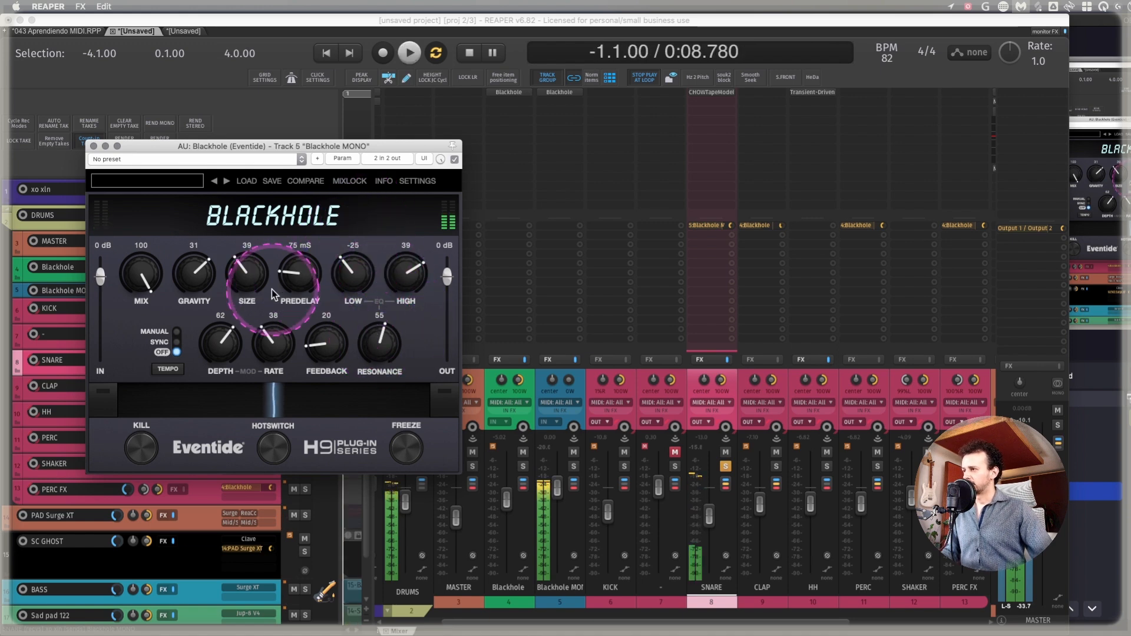
# - Reduce the Blackhole MONO reverb size to 9 and play back the soloed snare
pyautogui.moveTo(247, 274); pyautogui.dragTo(247, 283)
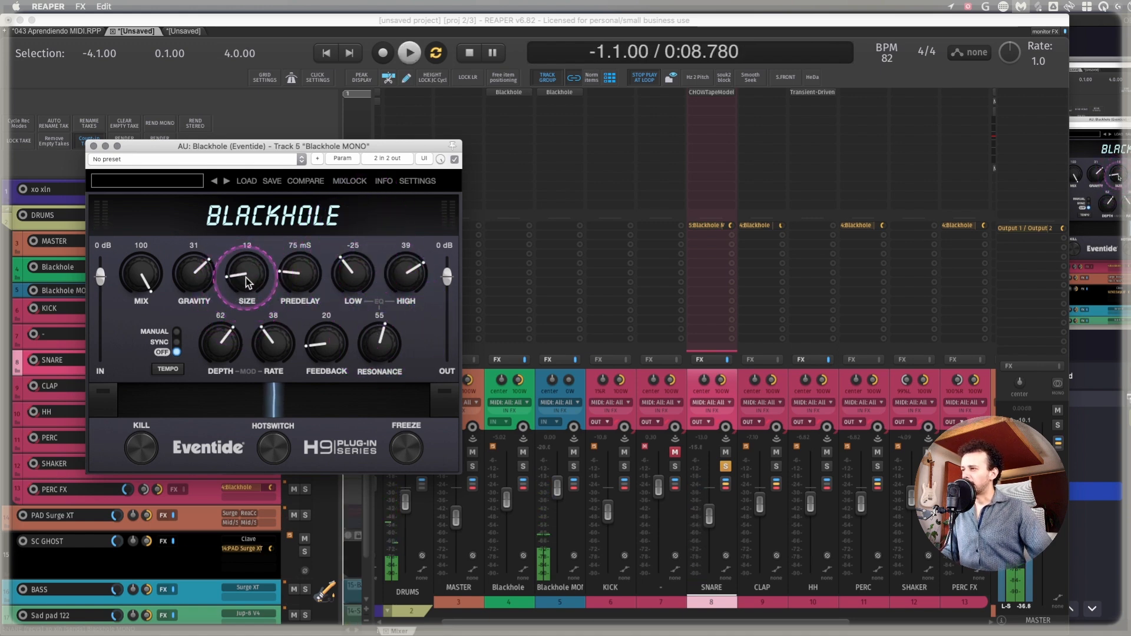
pyautogui.press('space')
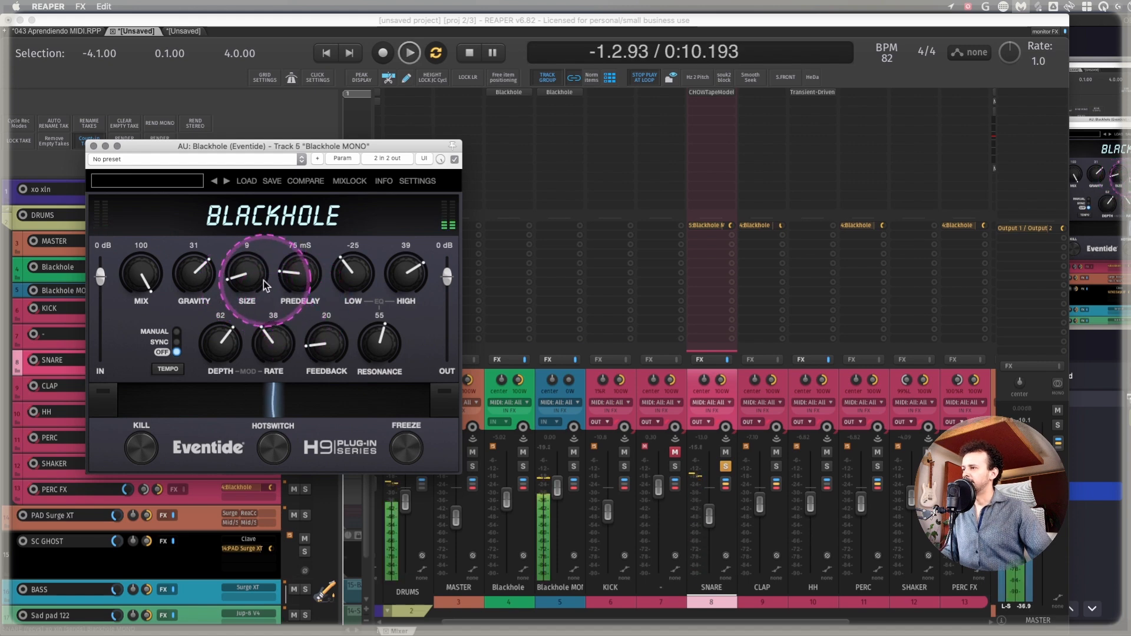
pyautogui.press('space')
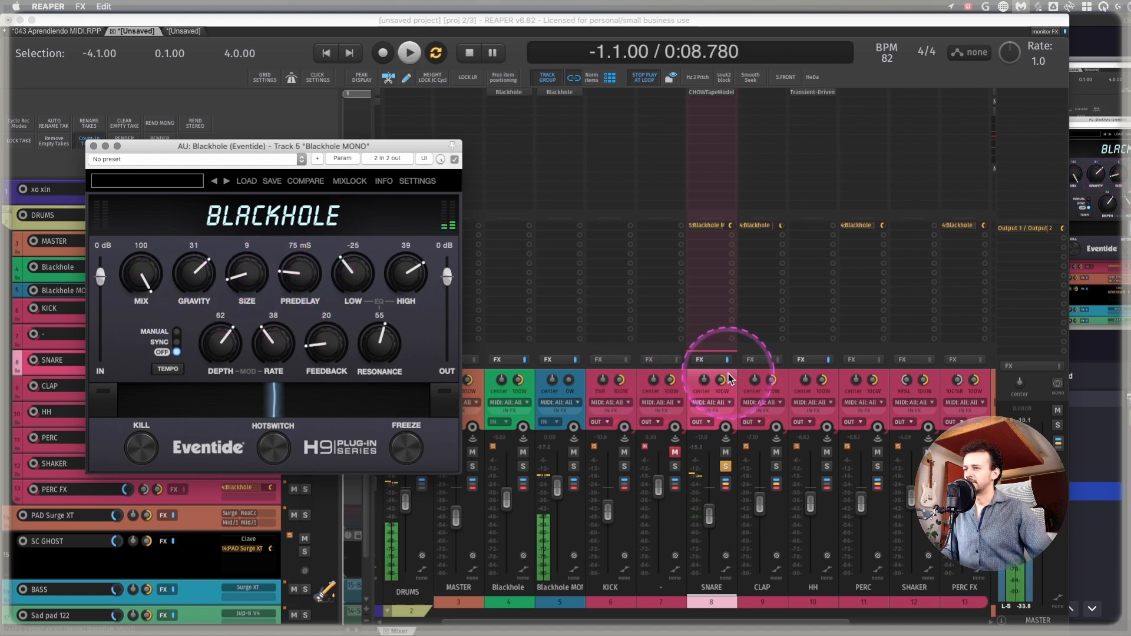
# - Unsolo the SNARE track and close the Blackhole MONO plug-in window
pyautogui.click(729, 377)
pyautogui.click(255, 300)
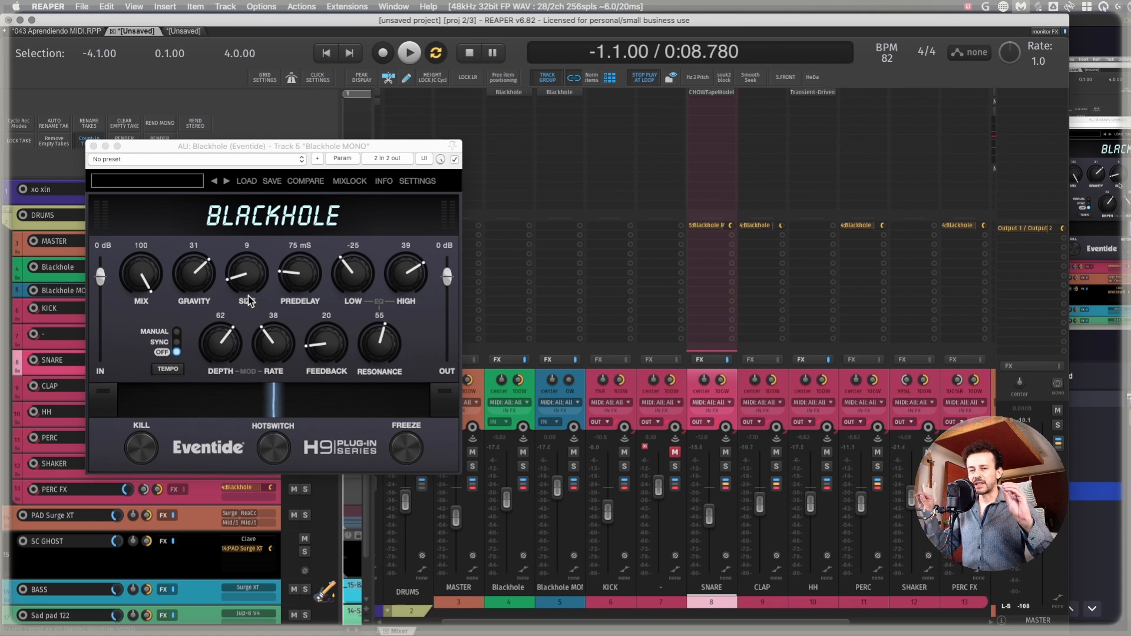
pyautogui.click(93, 146)
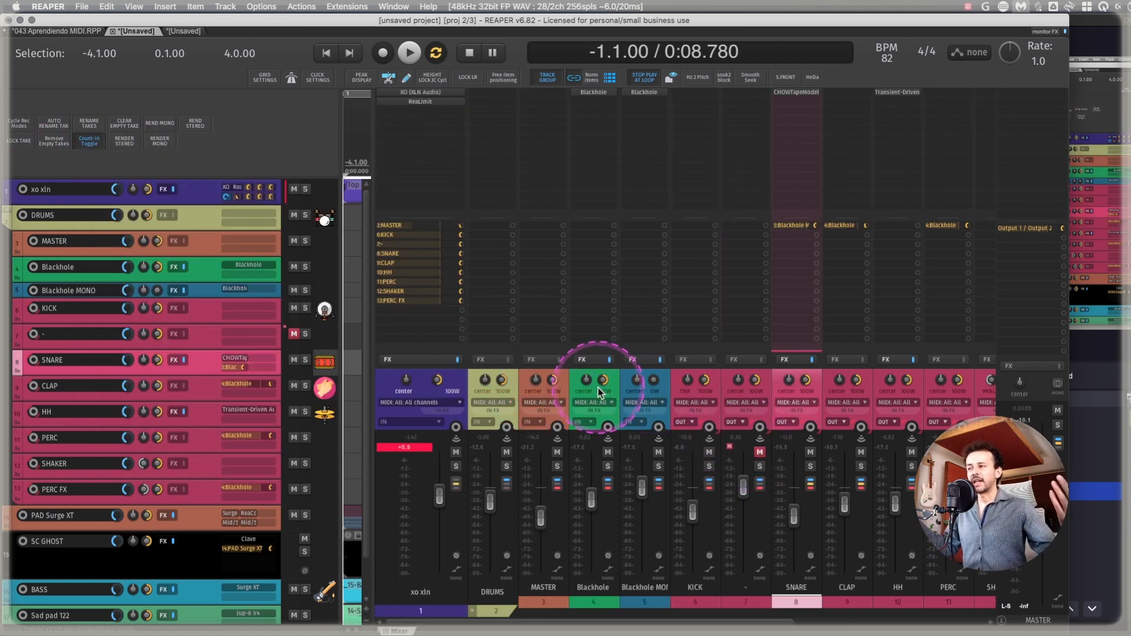
# - Select the DRUMS track and play the full mix with both reverb tracks active
pyautogui.click(514, 382)
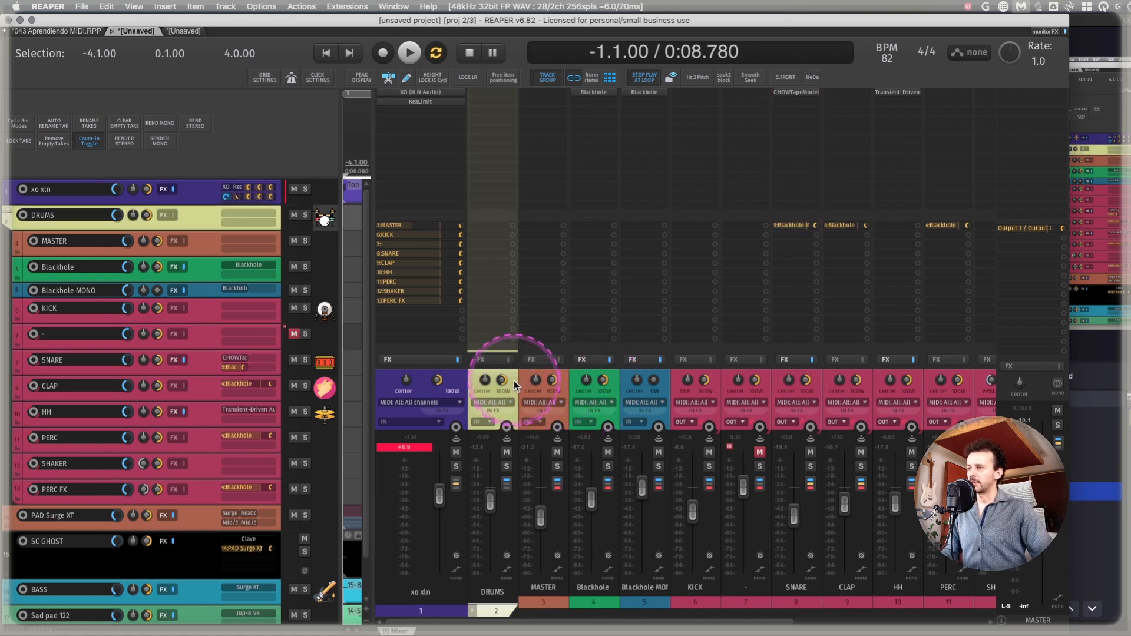
pyautogui.press('space')
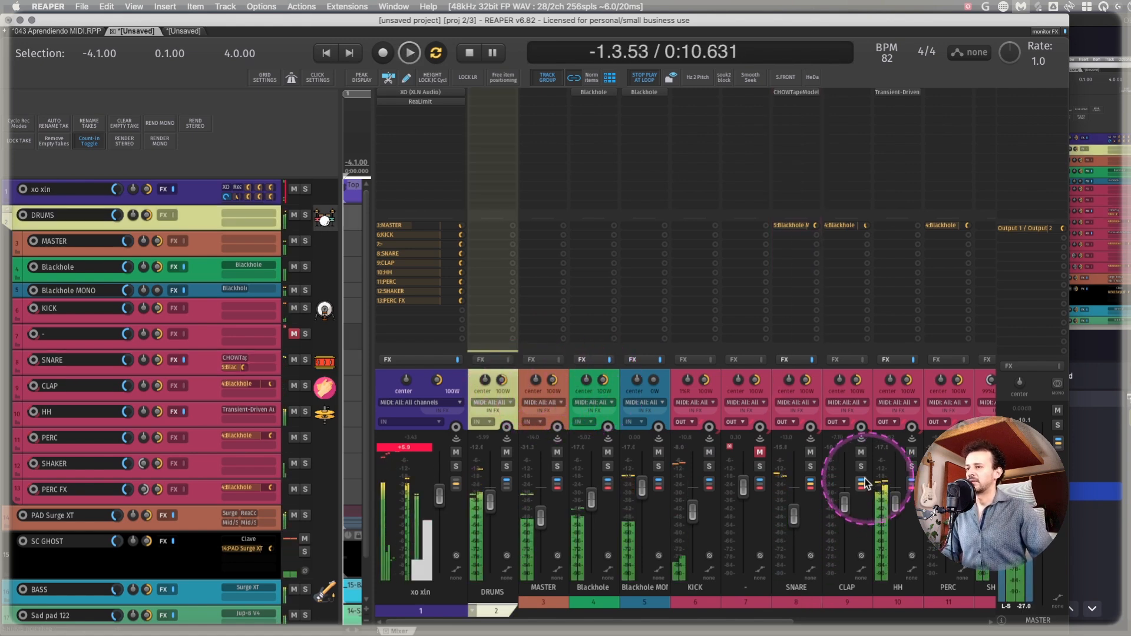
# - Lower the Blackhole MONO fader and raise the Blackhole fader during playback, muting and unmuting both reverb tracks to compare
pyautogui.moveTo(642, 488); pyautogui.dragTo(641, 517)
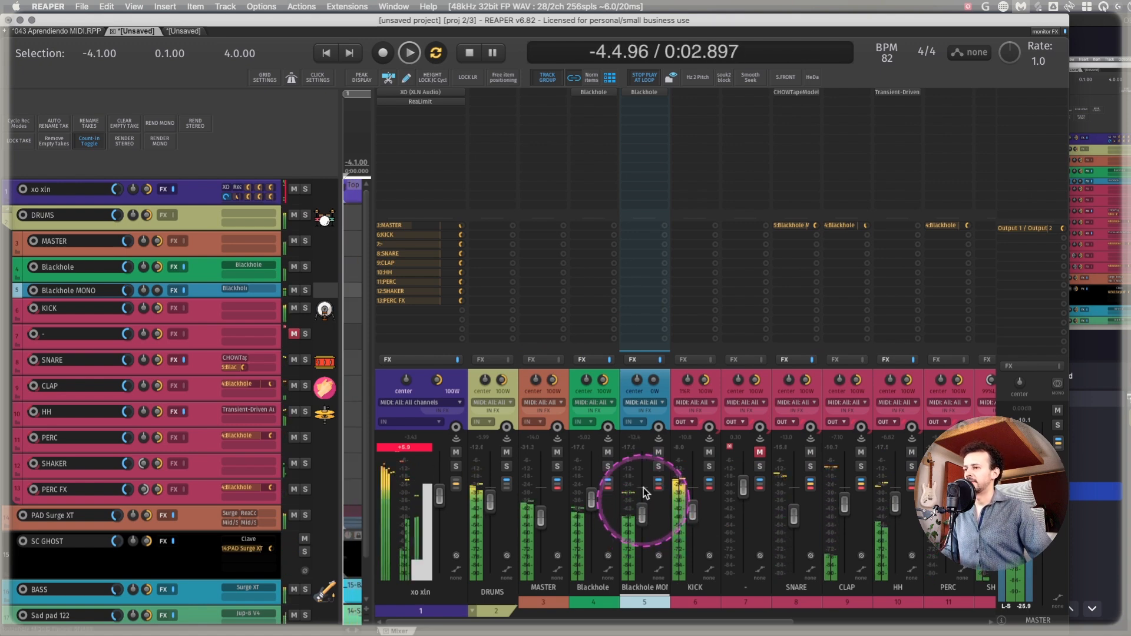
pyautogui.keyDown('super'); pyautogui.click(612, 377); pyautogui.keyUp('super')
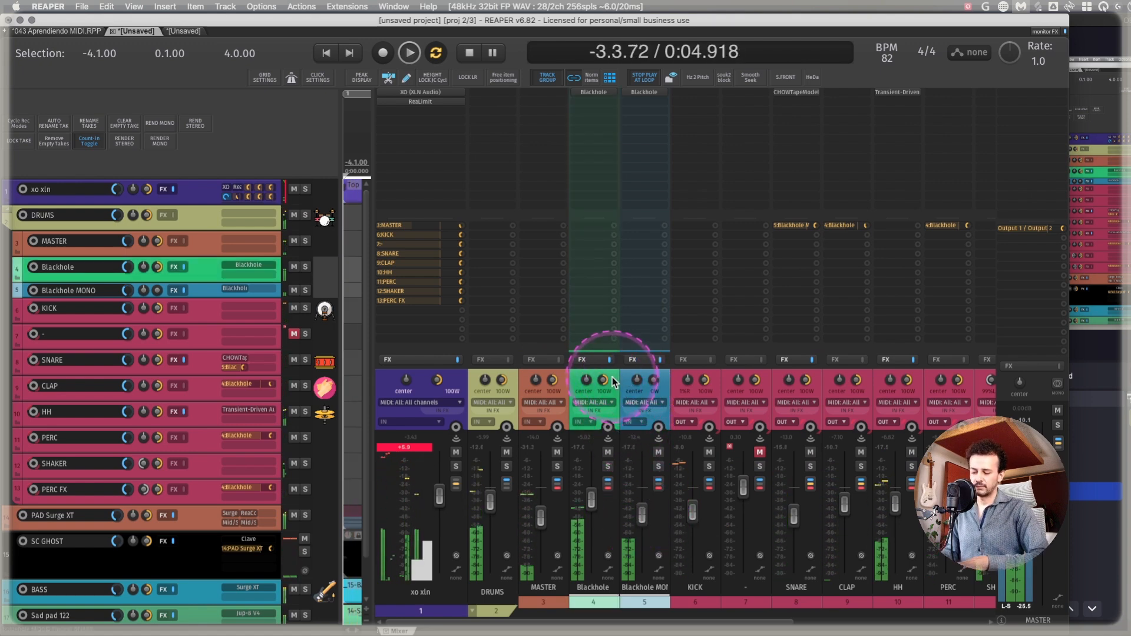
pyautogui.click(608, 452)
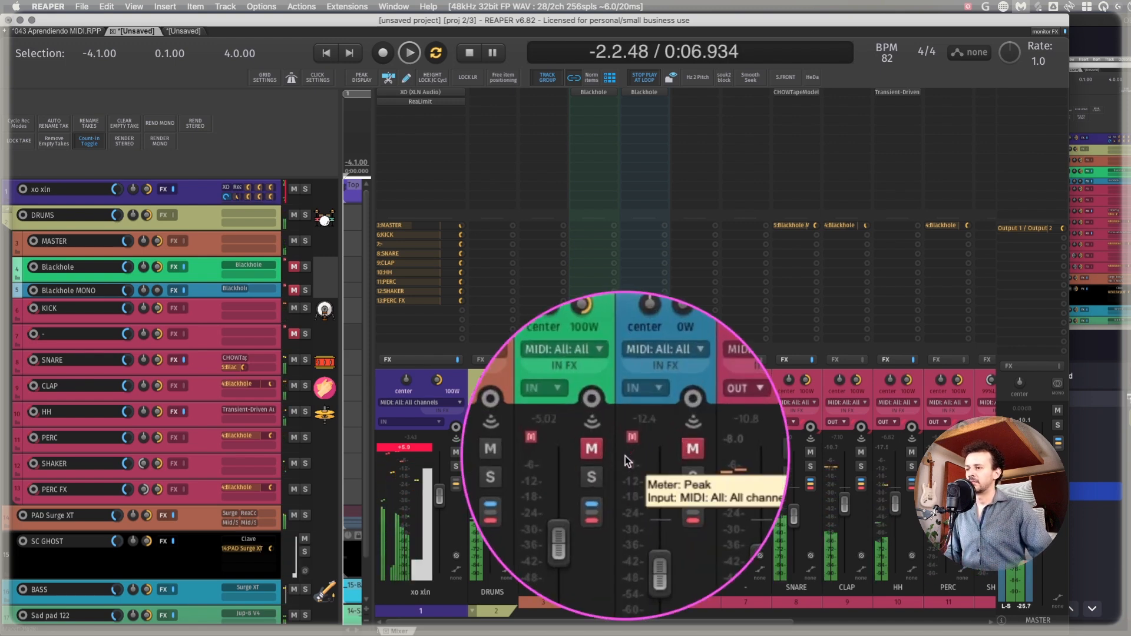
pyautogui.press('F5')
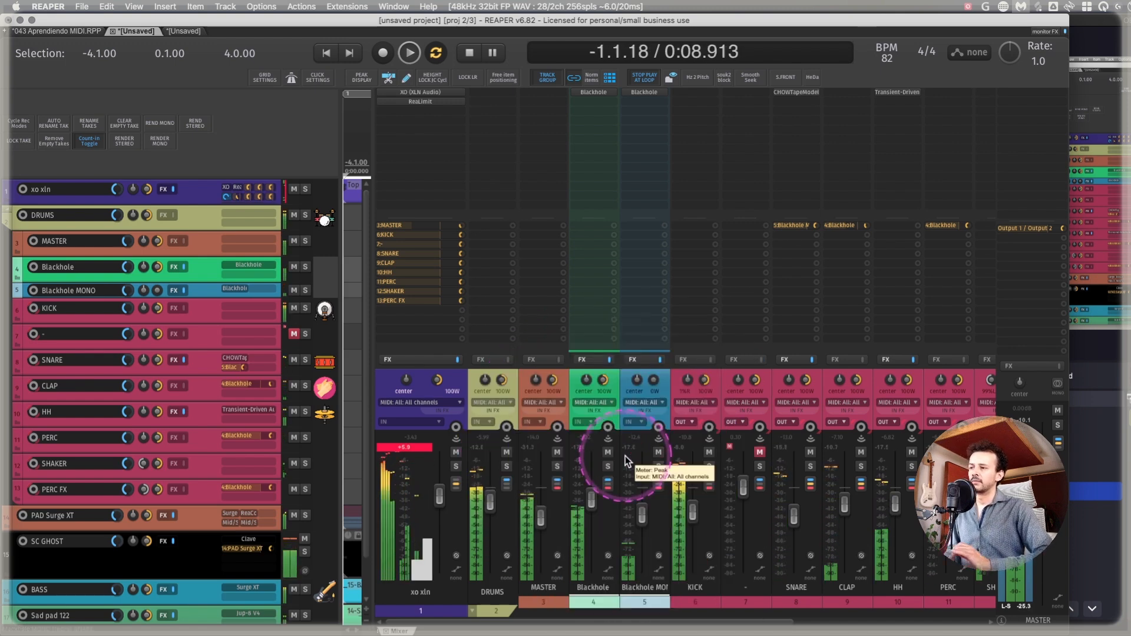
pyautogui.moveTo(593, 486)
pyautogui.mouseDown()
pyautogui.moveTo(588, 469)
pyautogui.moveTo(591, 480)
pyautogui.mouseUp()
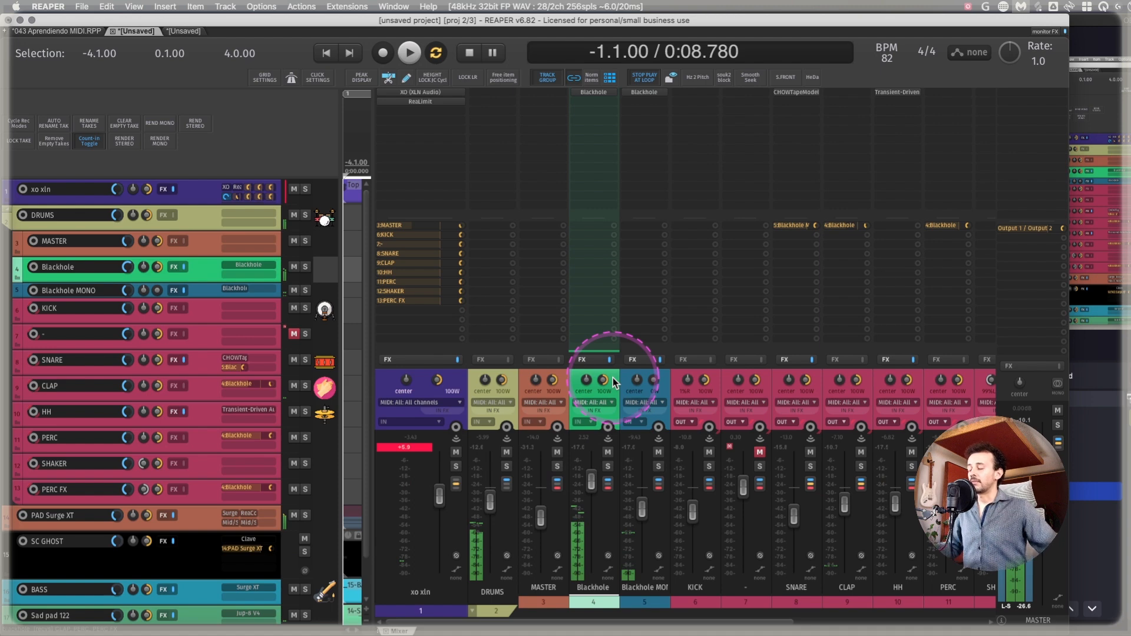
# - Open the Transient-Driven Auto-Pan plug-in on the HH track and move its window clear of the channel controls
pyautogui.hscroll(1, 614, 447)
pyautogui.hscroll(2, 614, 447)
pyautogui.hscroll(-1, 609, 448)
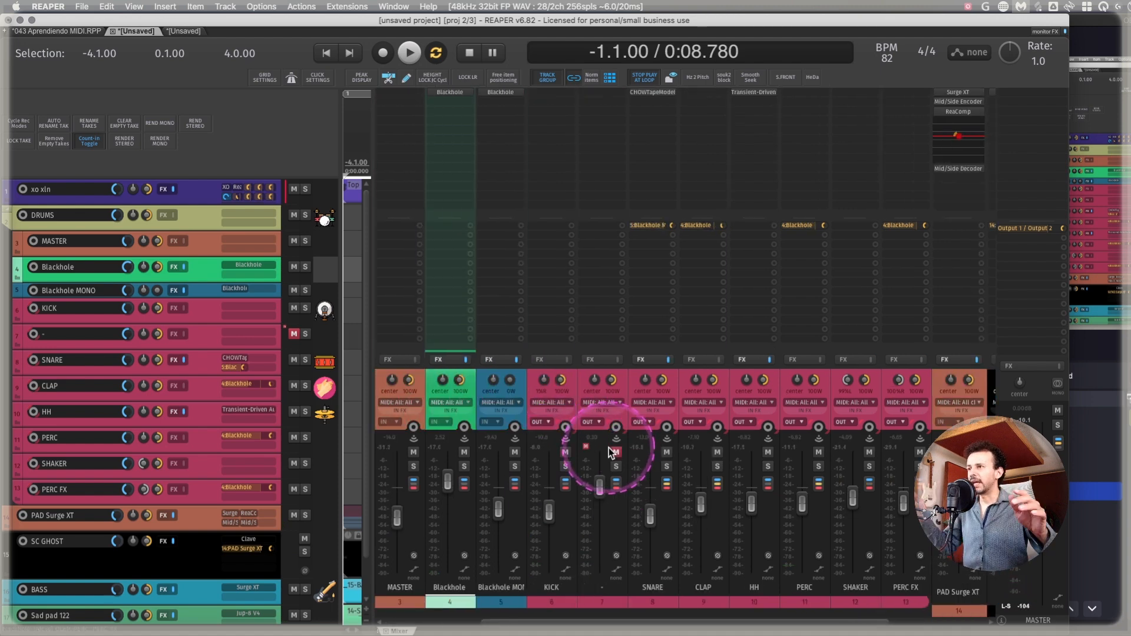
pyautogui.hscroll(-1, 608, 441)
pyautogui.hscroll(1, 616, 443)
pyautogui.hscroll(-1, 616, 443)
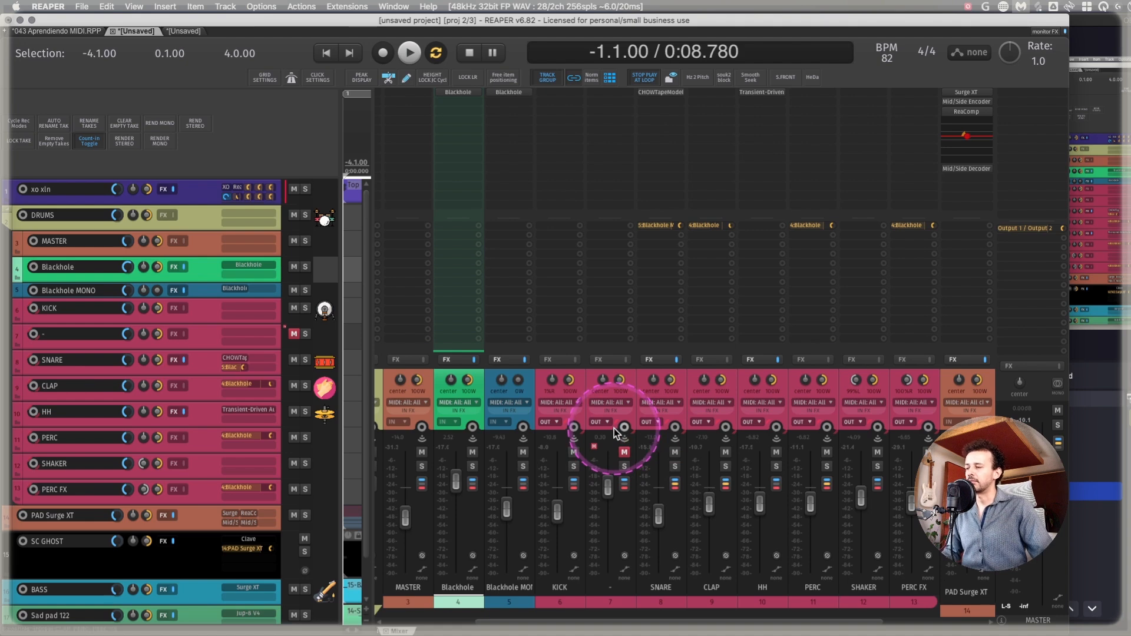
pyautogui.hscroll(-1, 615, 430)
pyautogui.hscroll(1, 623, 432)
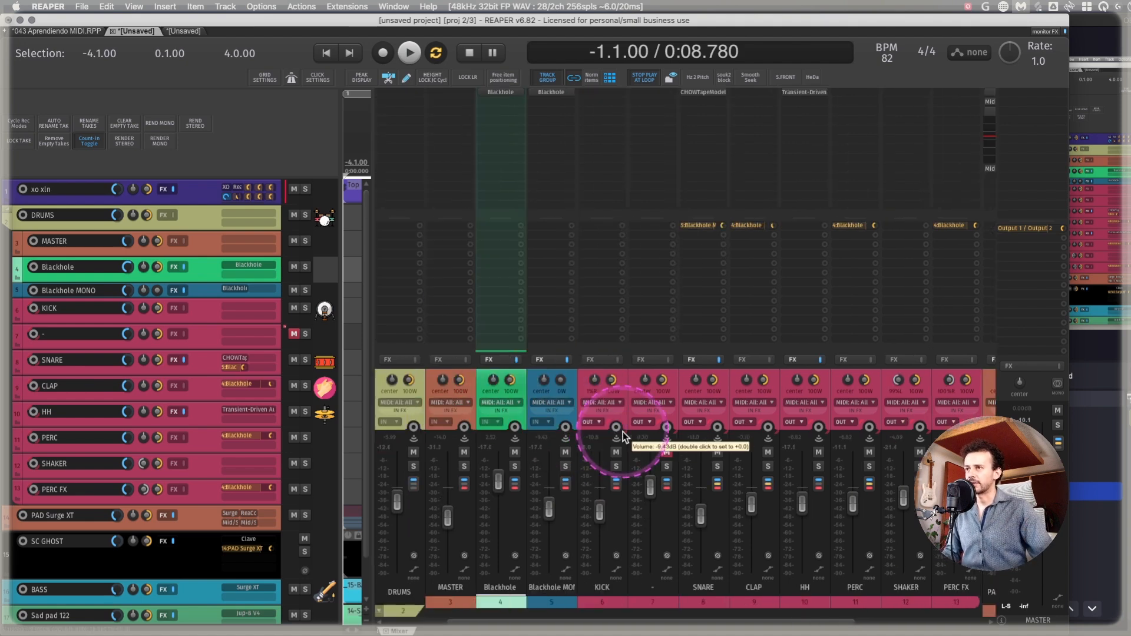
pyautogui.click(823, 380)
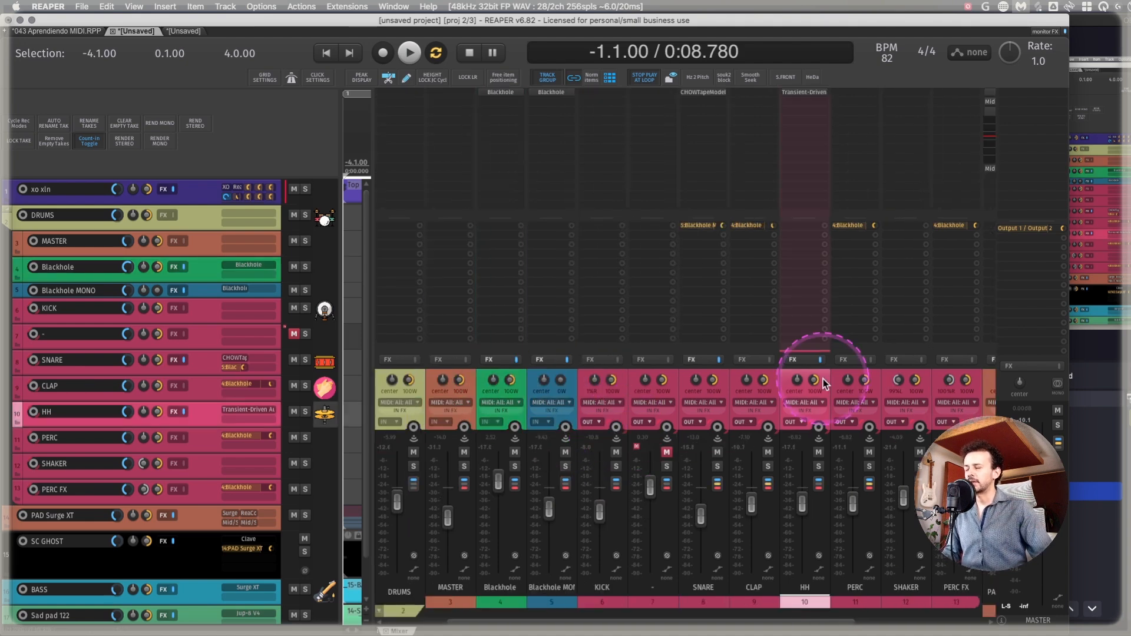
pyautogui.click(801, 91)
pyautogui.moveTo(656, 175); pyautogui.dragTo(626, 132)
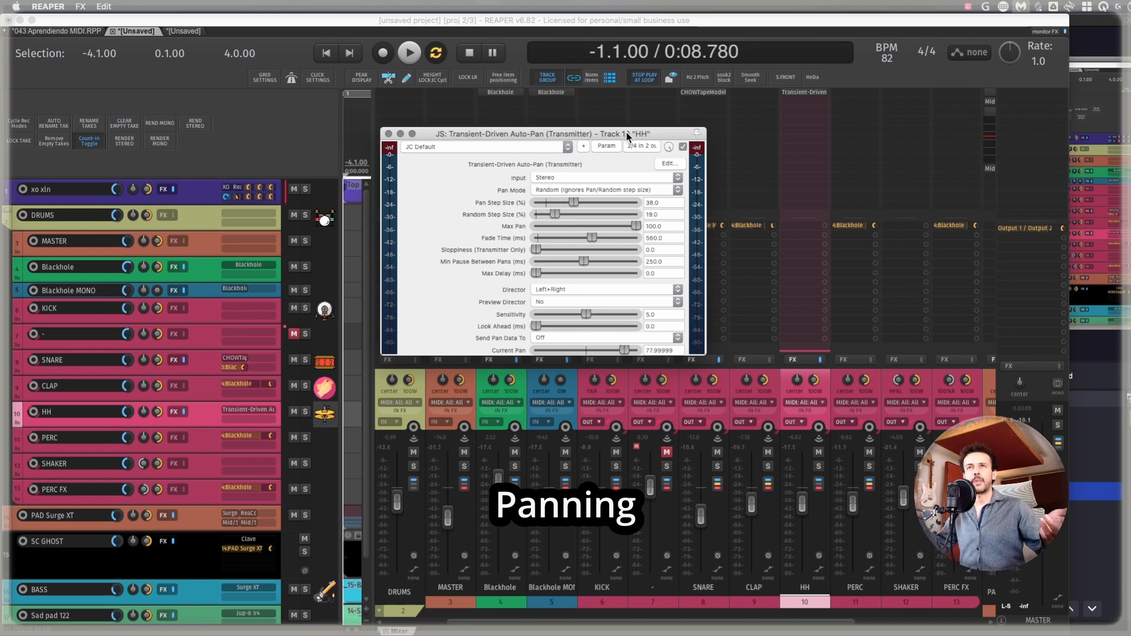
pyautogui.click(629, 135)
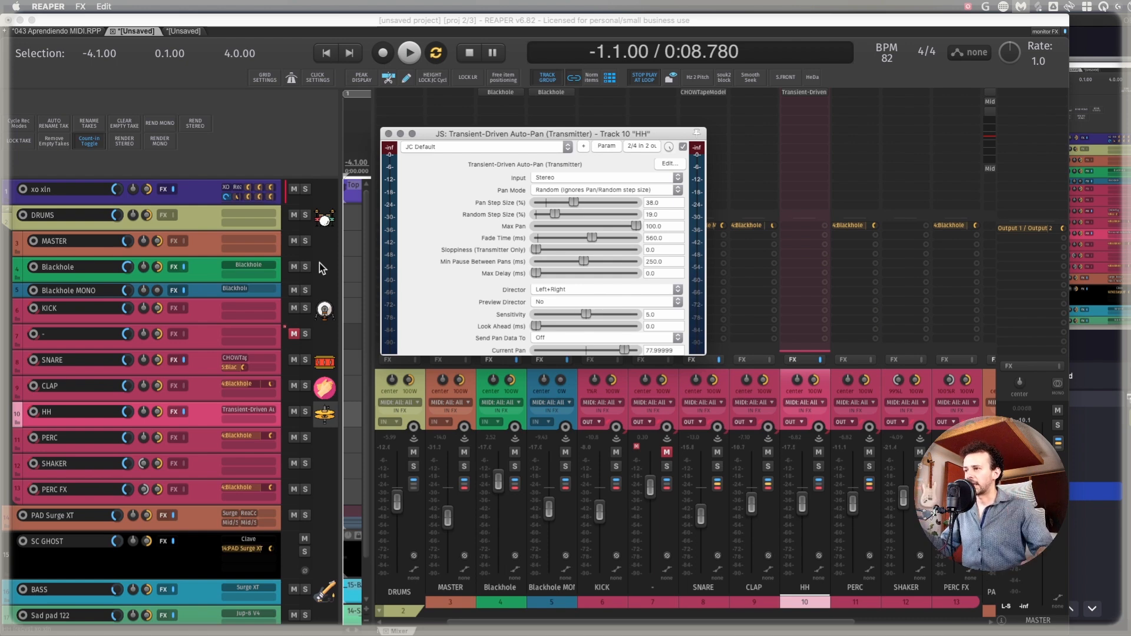
# - Solo the HH, KICK and SNARE tracks, leaving the HH track selected
pyautogui.click(820, 382)
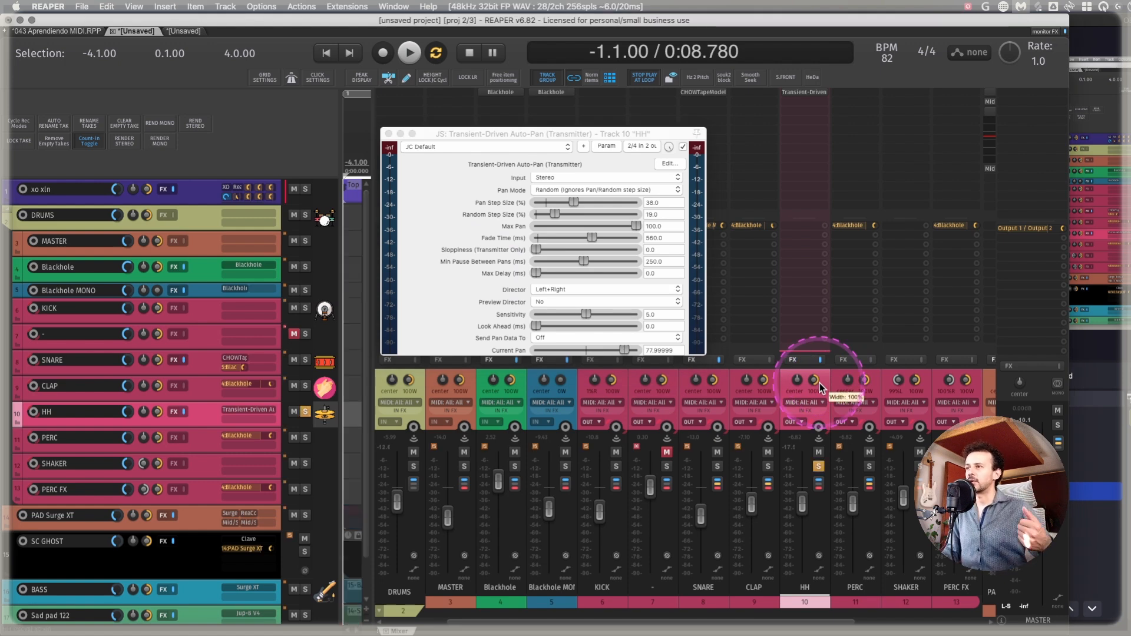
pyautogui.click(616, 472)
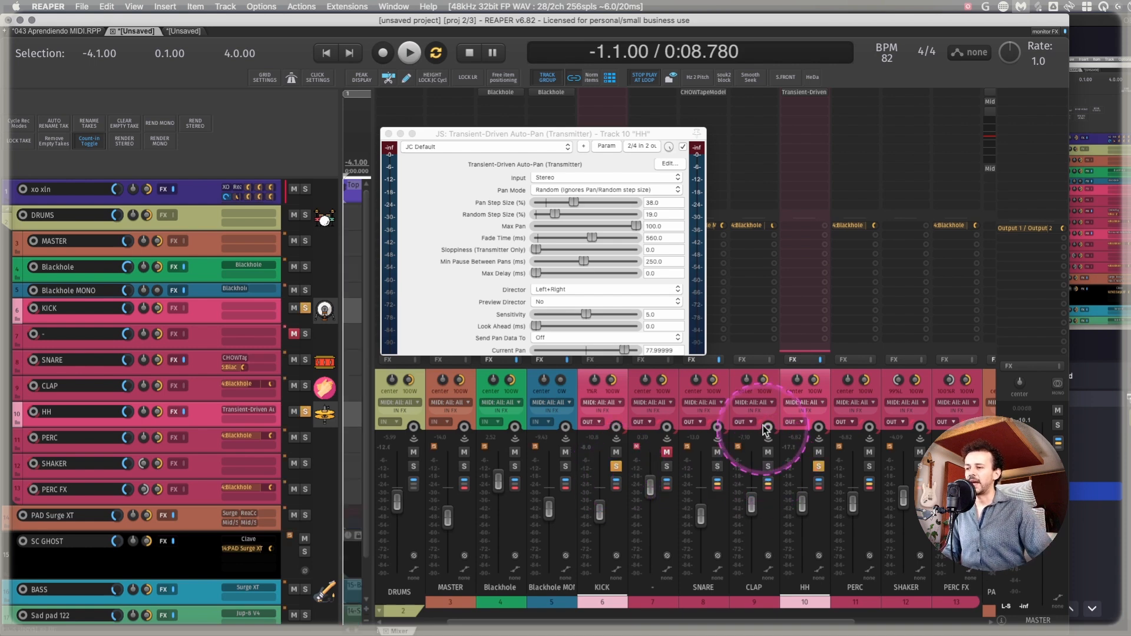
pyautogui.click(727, 426)
pyautogui.click(717, 466)
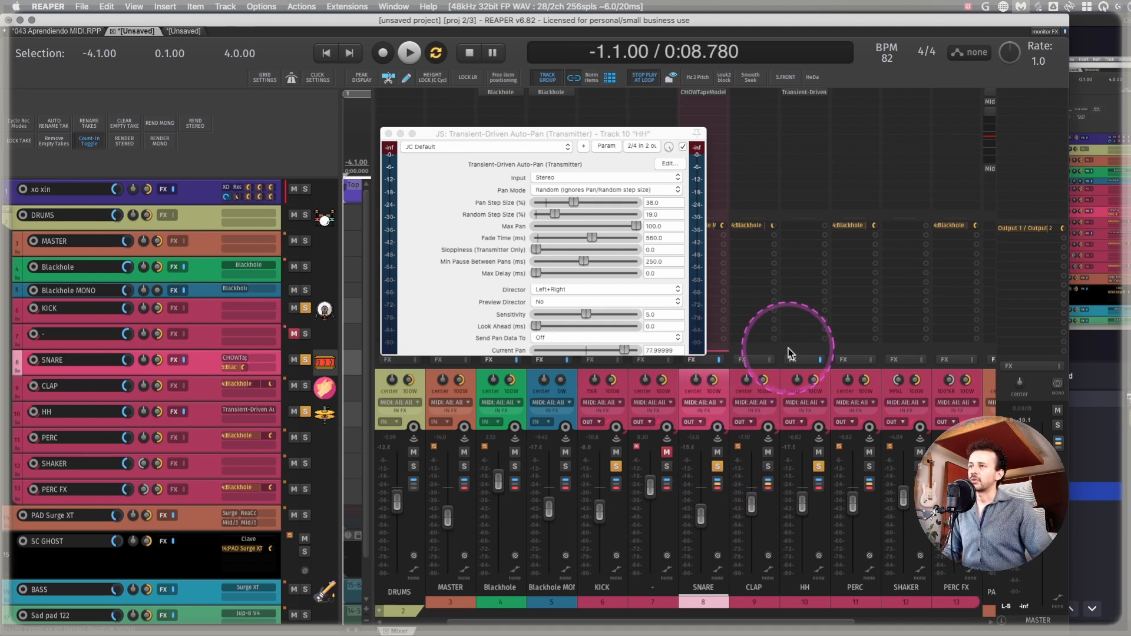
pyautogui.click(825, 379)
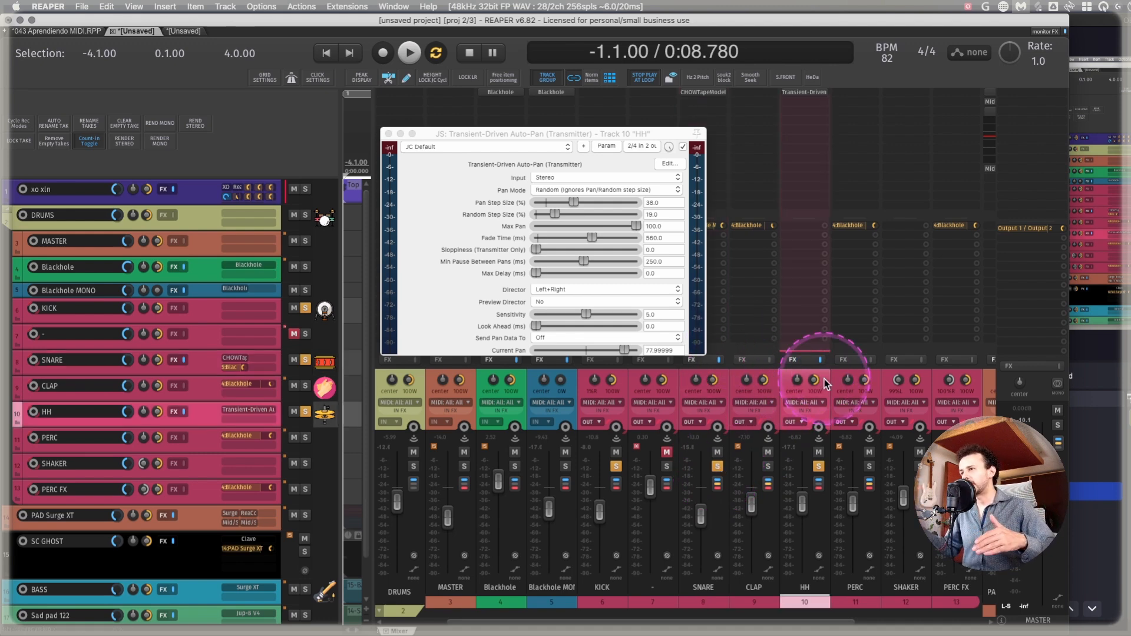
# - Play the soloed drums with the HH auto-pan bypassed and re-enabled to compare, and close the plug-in window
pyautogui.press('space')
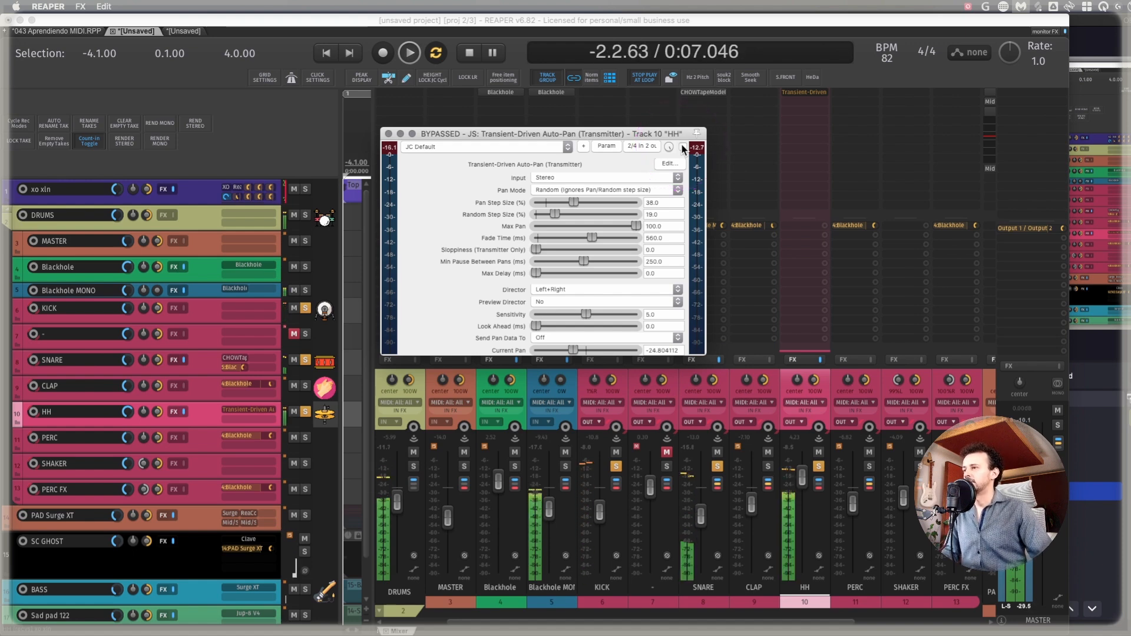
pyautogui.click(683, 147)
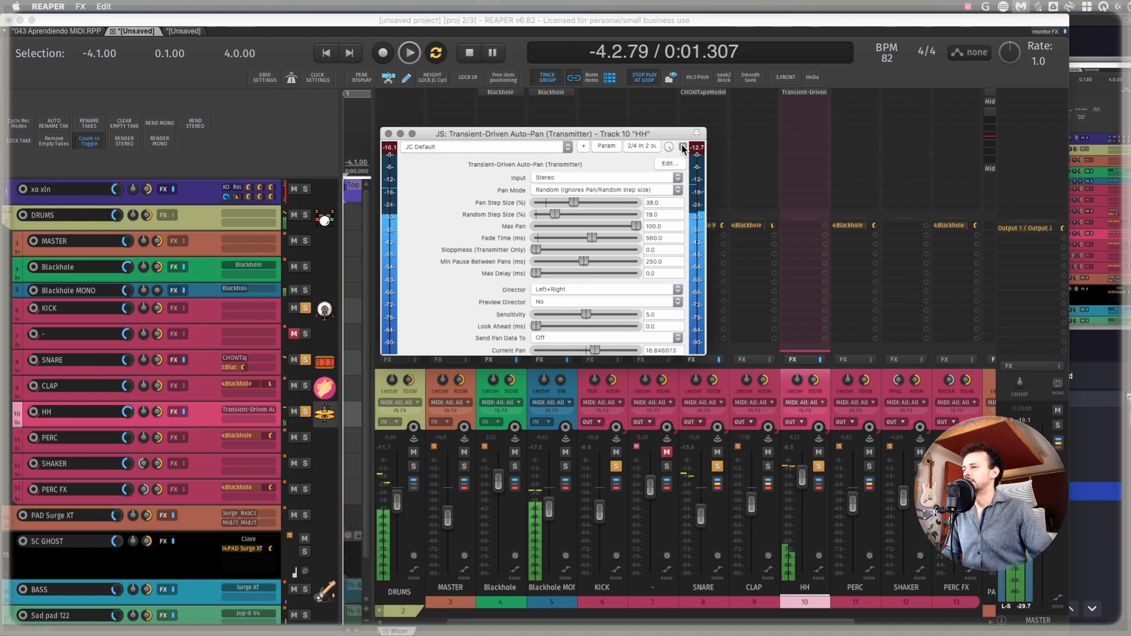
pyautogui.press('space')
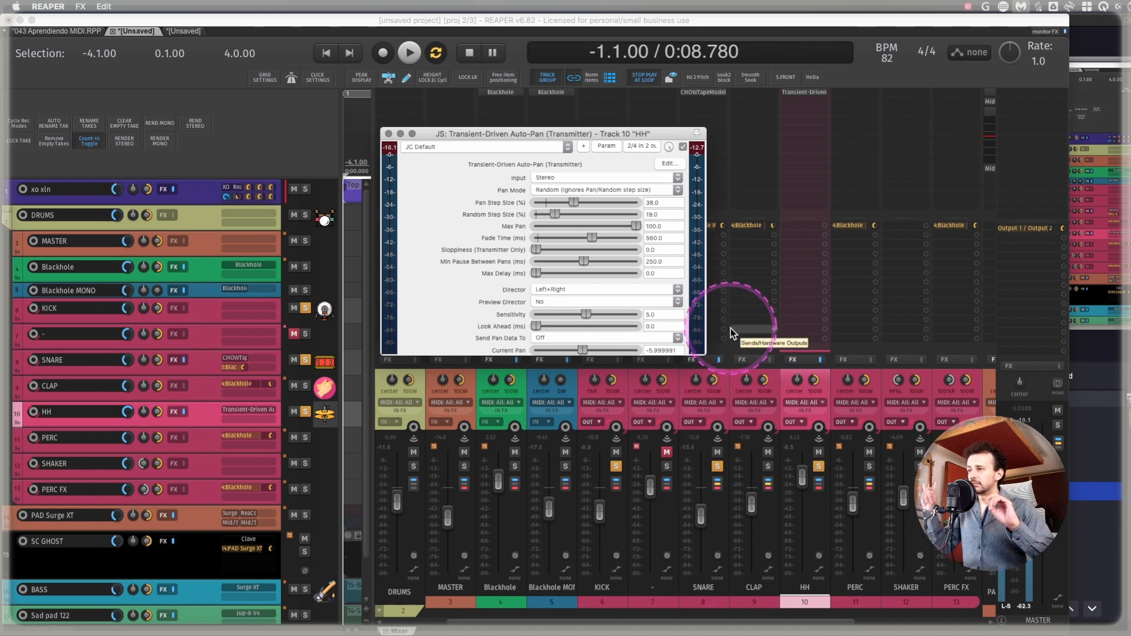
pyautogui.click(388, 133)
# - Add a send from the HH track to the Blackhole track and solo Blackhole
pyautogui.moveTo(792, 257); pyautogui.dragTo(789, 280)
pyautogui.moveTo(510, 298); pyautogui.dragTo(496, 242)
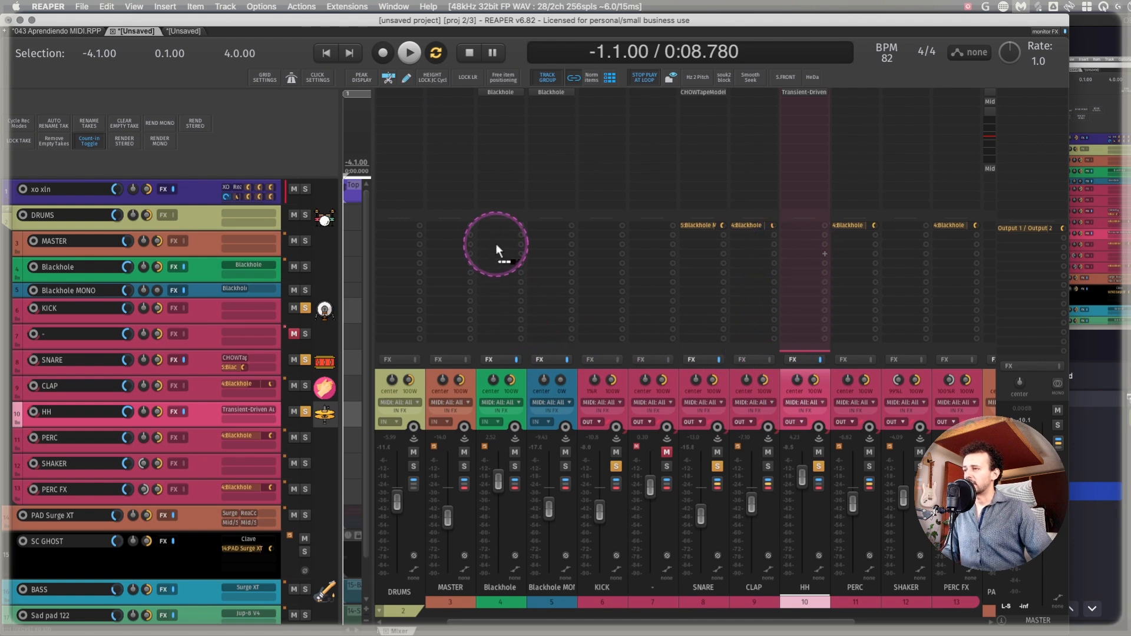
pyautogui.click(518, 369)
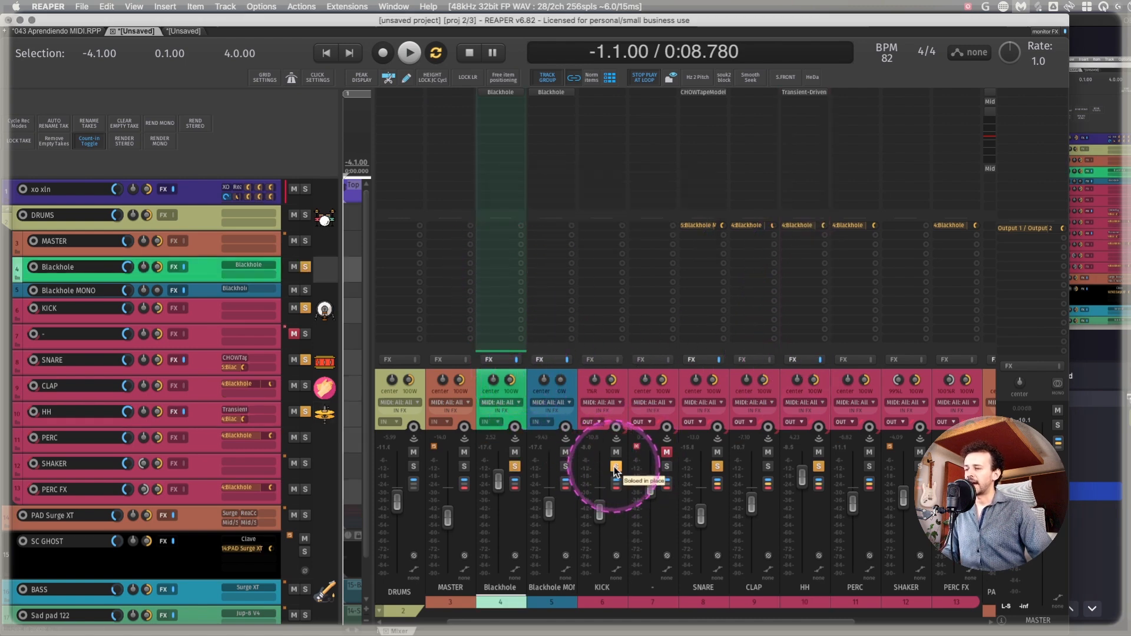
# - Lower the level of the HH send to Blackhole while the soloed drums play, and close the send controls
pyautogui.click(799, 225)
pyautogui.press('space')
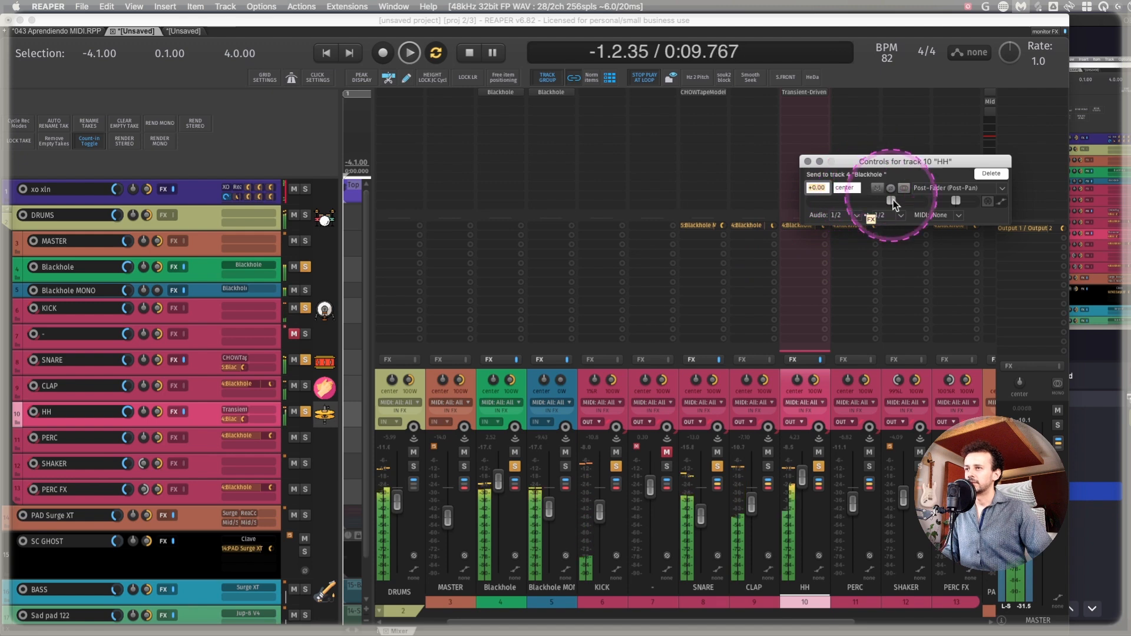
pyautogui.moveTo(895, 209); pyautogui.dragTo(839, 204)
pyautogui.click(808, 161)
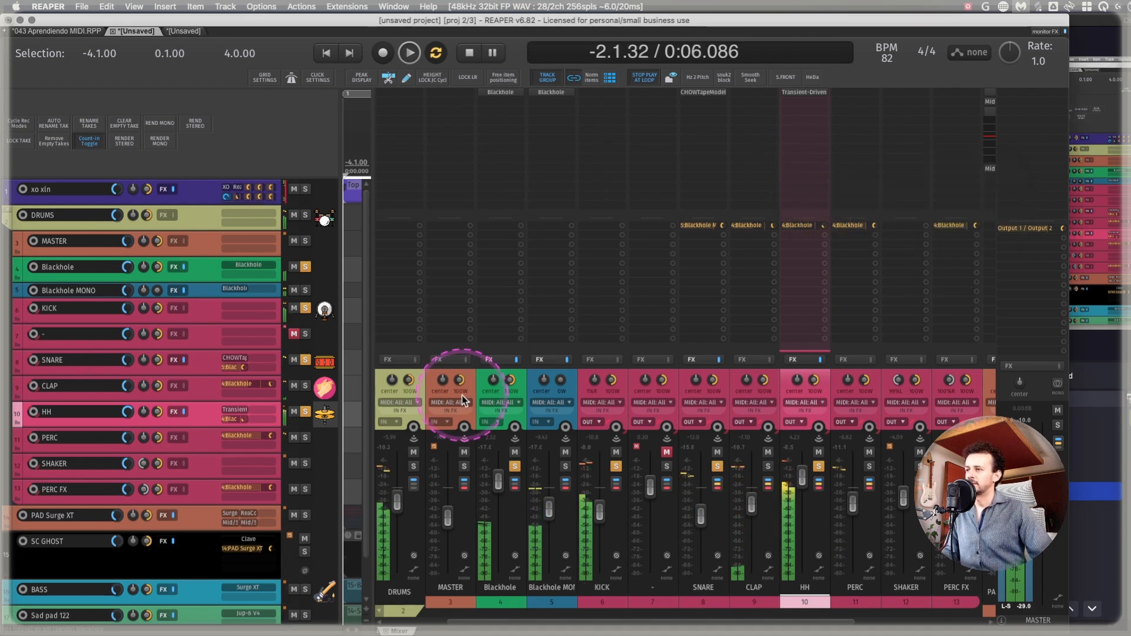
# - Add ReaEQ ahead of the Blackhole plug-in on the Blackhole track and raise its high-pass frequency above 120 Hz
pyautogui.click(524, 378)
pyautogui.click(503, 103)
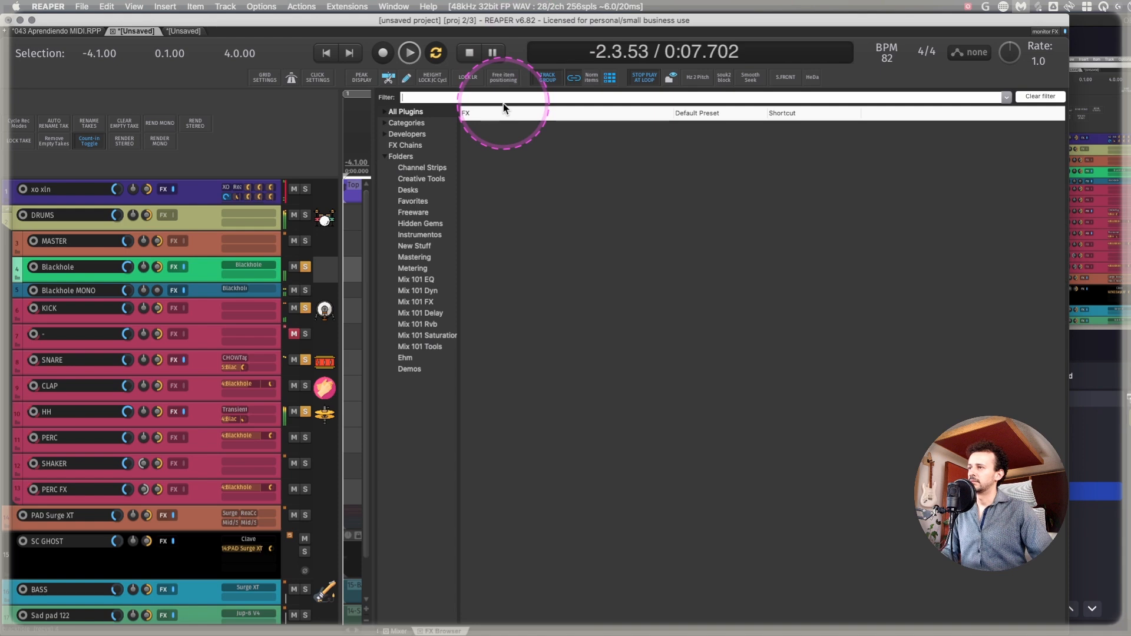
pyautogui.write('REAEQ')
pyautogui.press('Down')
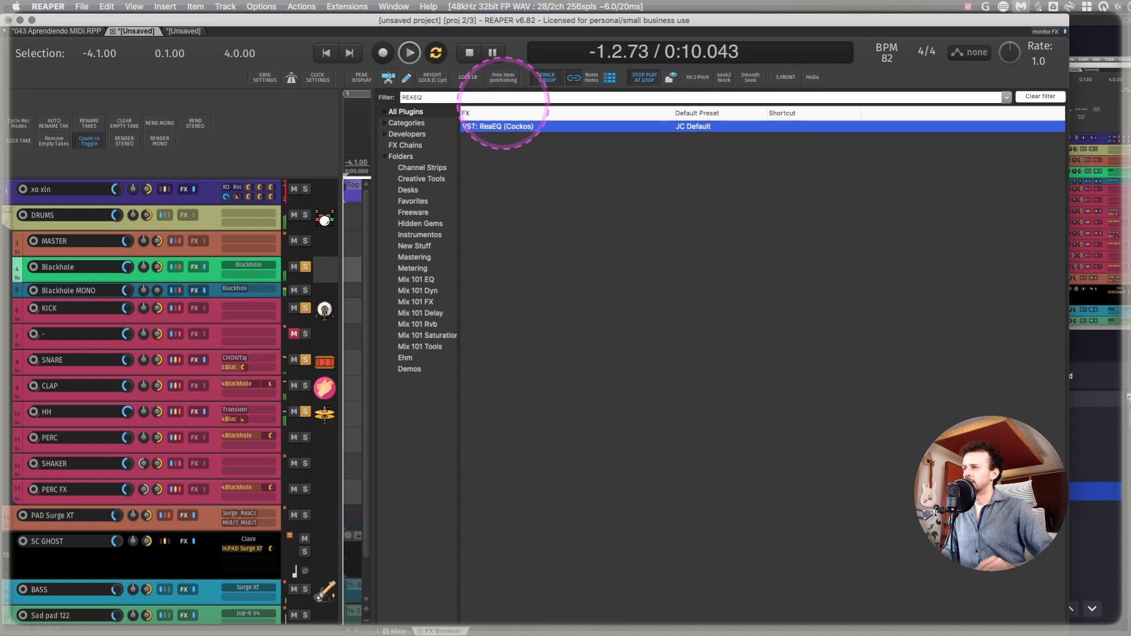
pyautogui.press('Return')
pyautogui.moveTo(502, 92); pyautogui.dragTo(502, 94)
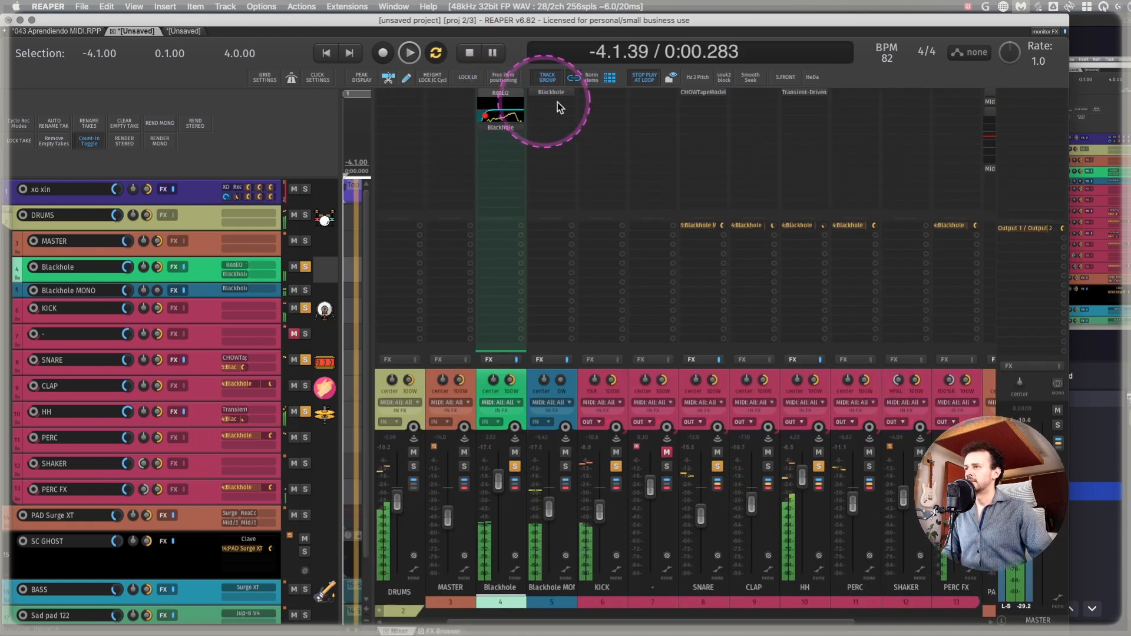
pyautogui.click(502, 93)
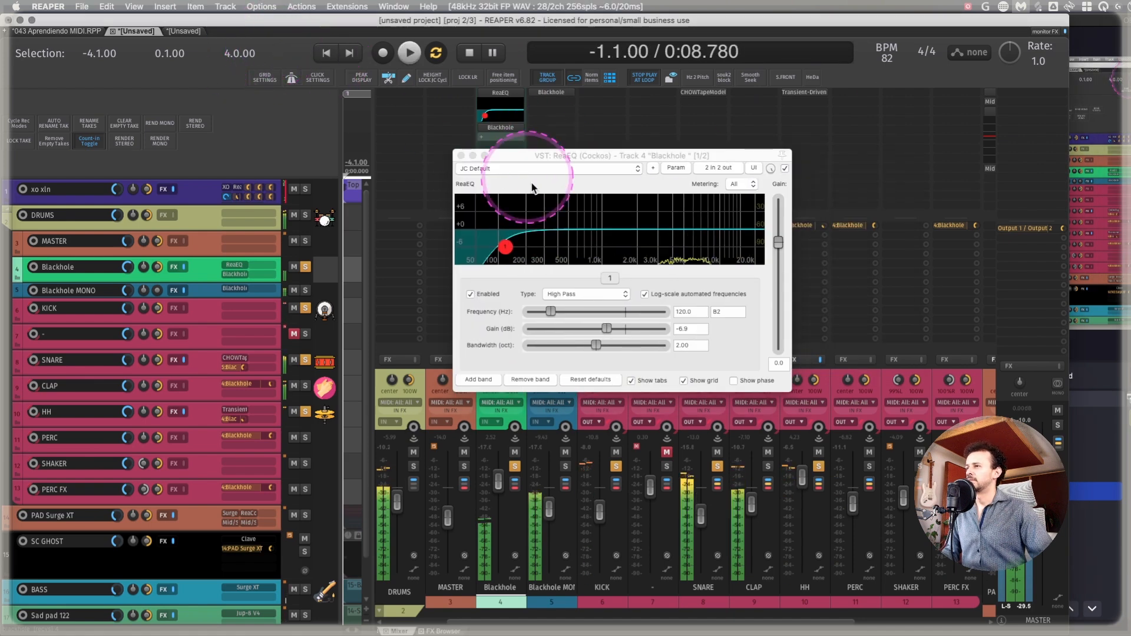
pyautogui.moveTo(506, 247); pyautogui.dragTo(523, 248)
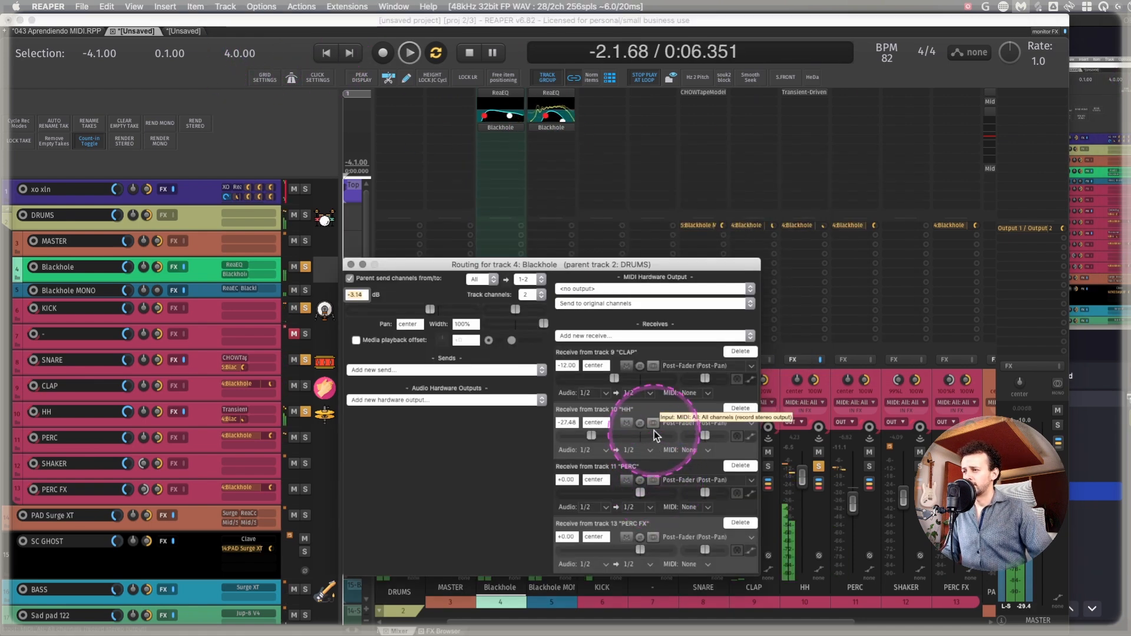
# - Set the HH receive level on the Blackhole track to about -34.1 dB and unsolo all tracks
pyautogui.moveTo(586, 435); pyautogui.dragTo(584, 435)
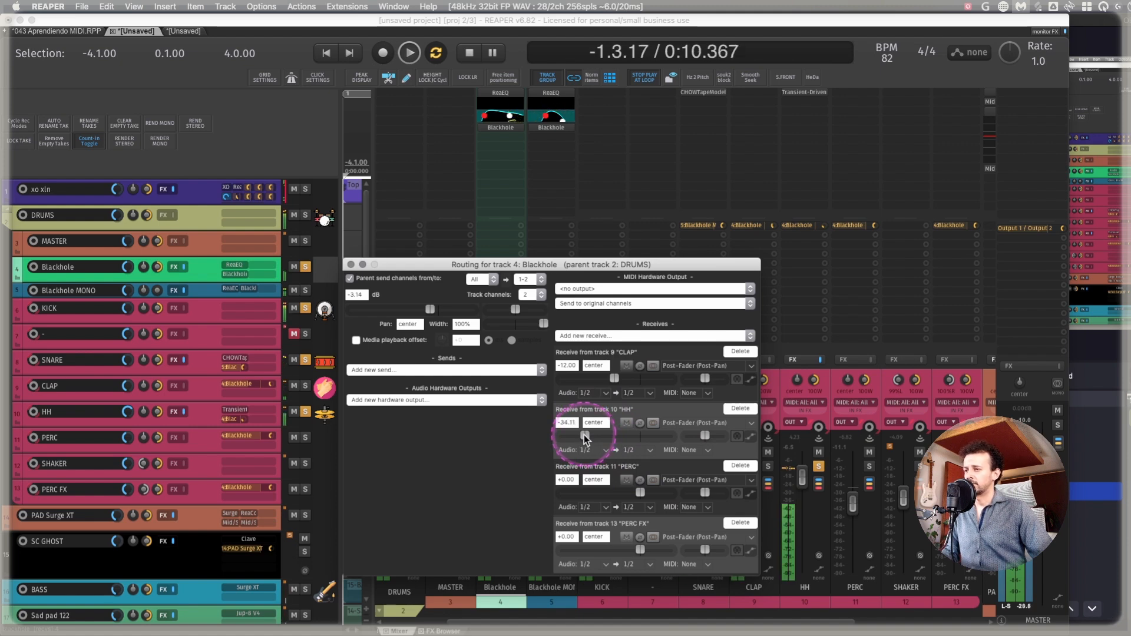
pyautogui.click(350, 264)
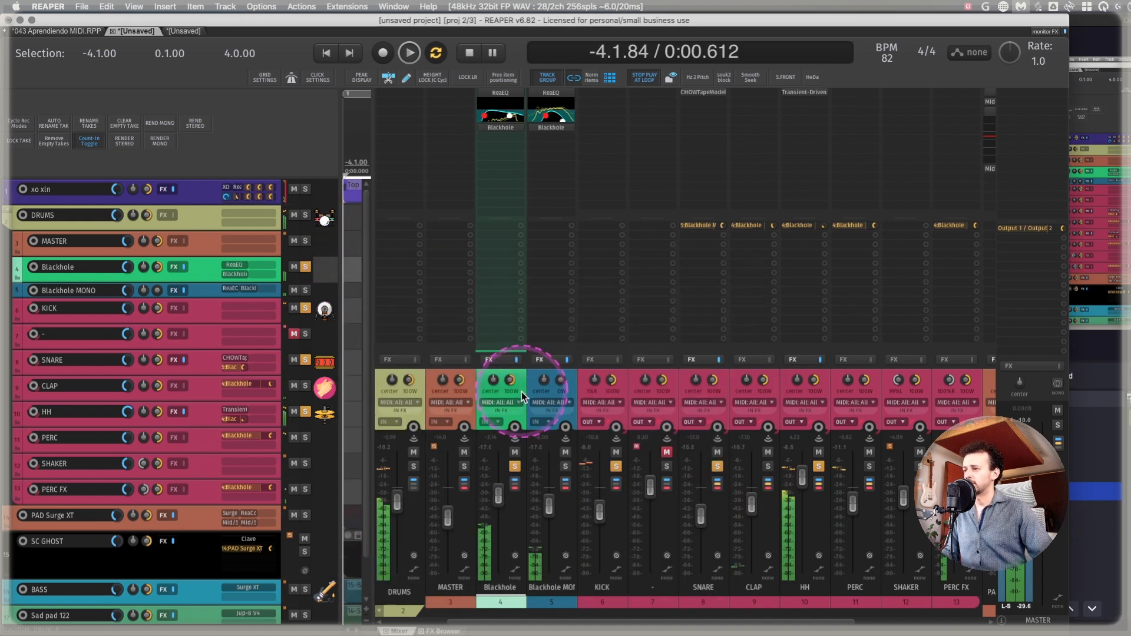
pyautogui.click(514, 466)
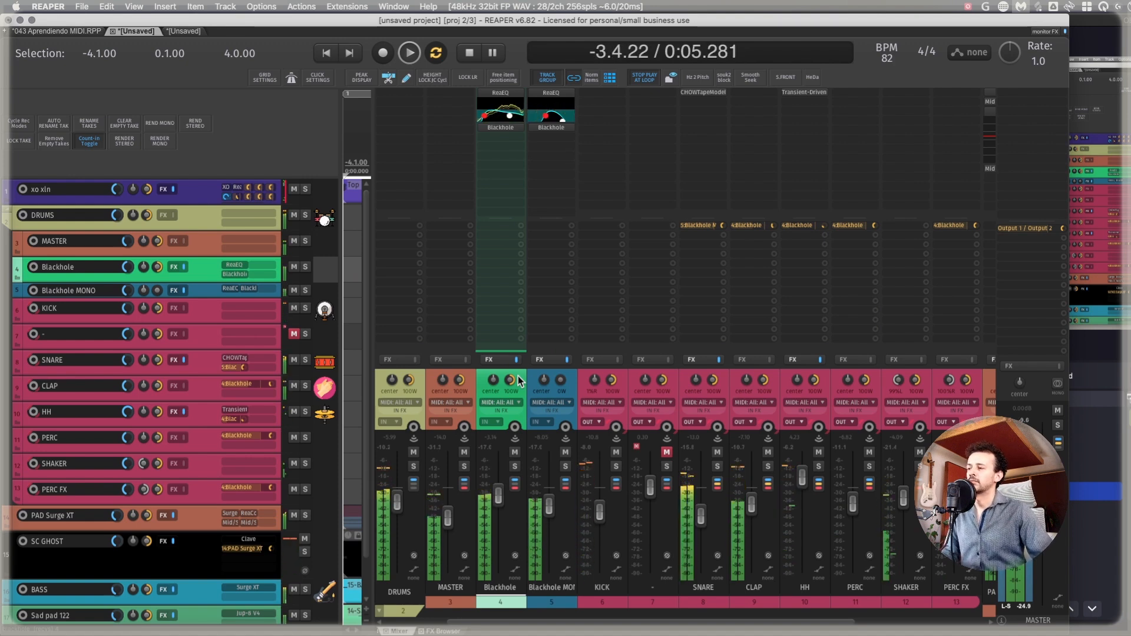
pyautogui.hscroll(-1, 536, 596)
pyautogui.press('super+Tab')
pyautogui.press('super+Tab')
pyautogui.press('super+Tab')
pyautogui.press('super+Tab')
pyautogui.press('super+Tab')
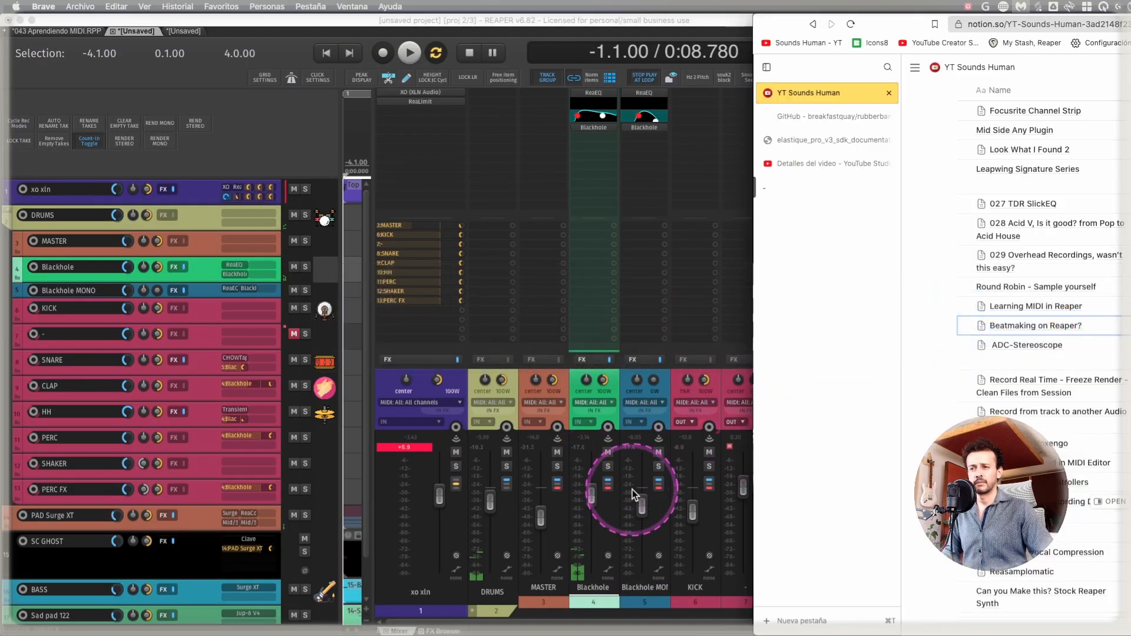
pyautogui.click(631, 489)
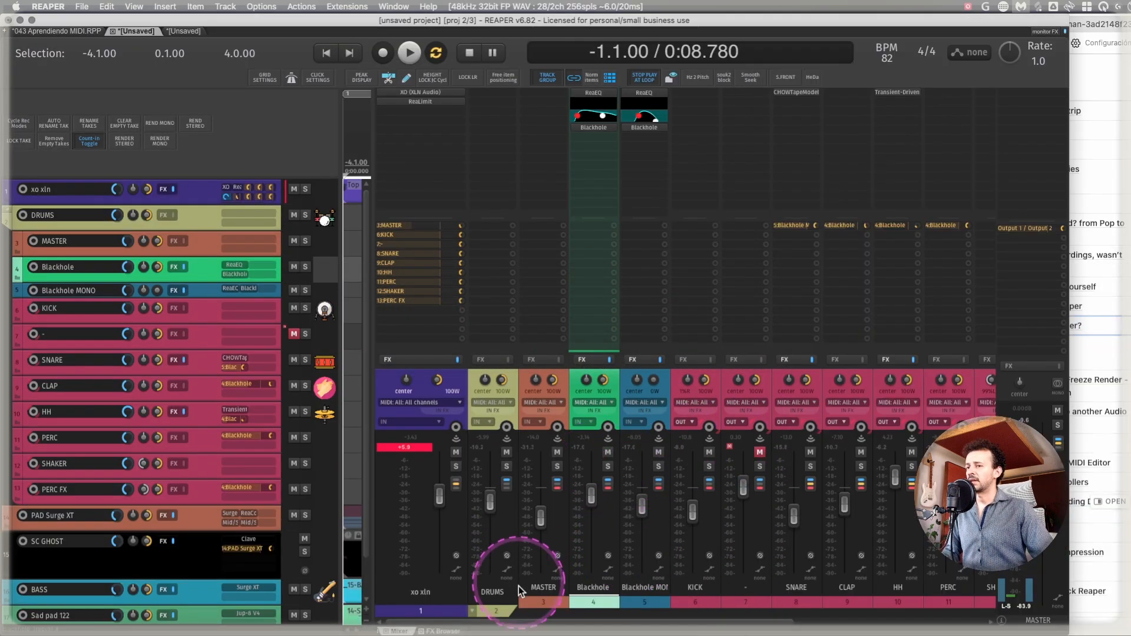
# - Collapse the DRUMS folder in the mixer, hide the mixer and bring the SC GHOST track into view in the arrangement
pyautogui.click(472, 610)
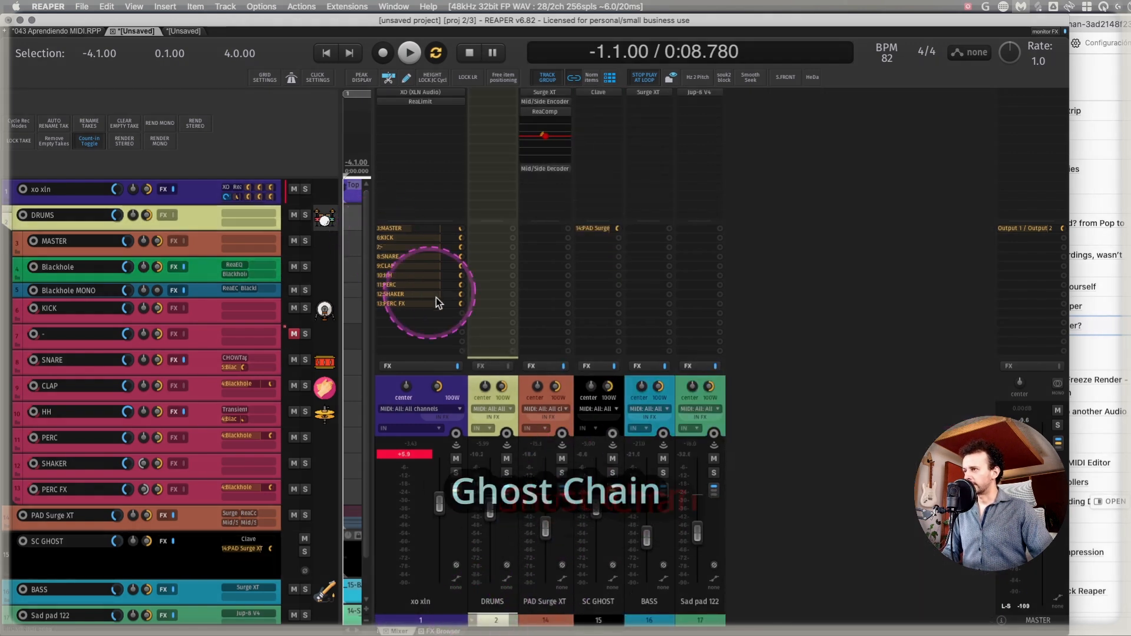
pyautogui.press('super+m')
pyautogui.click(605, 288)
pyautogui.press('Escape')
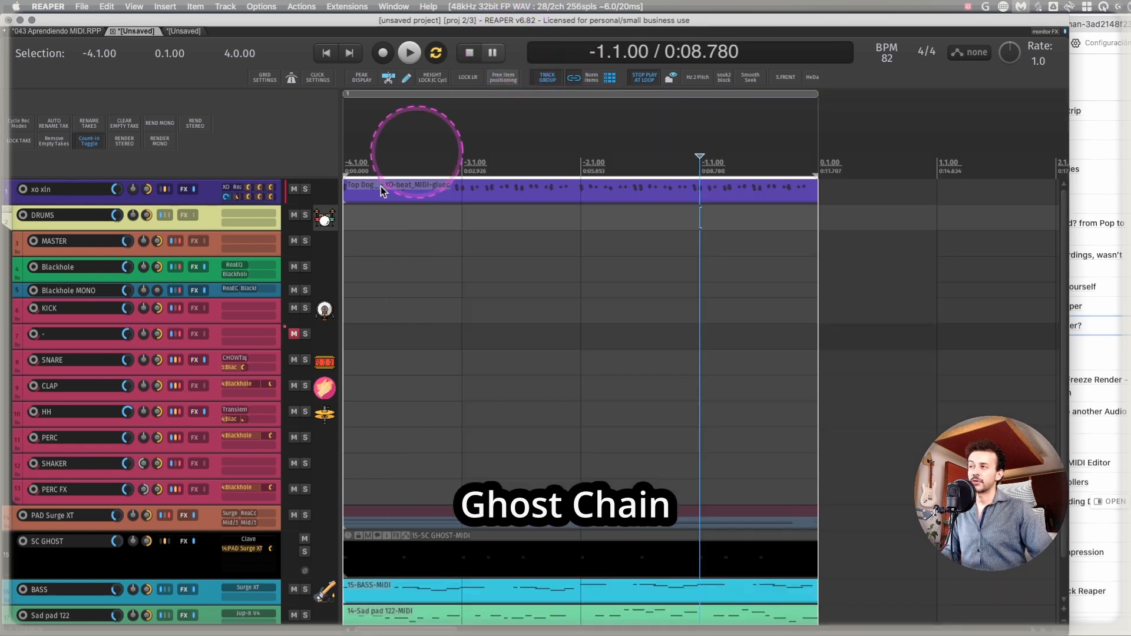
pyautogui.scroll(-2, 168, 328)
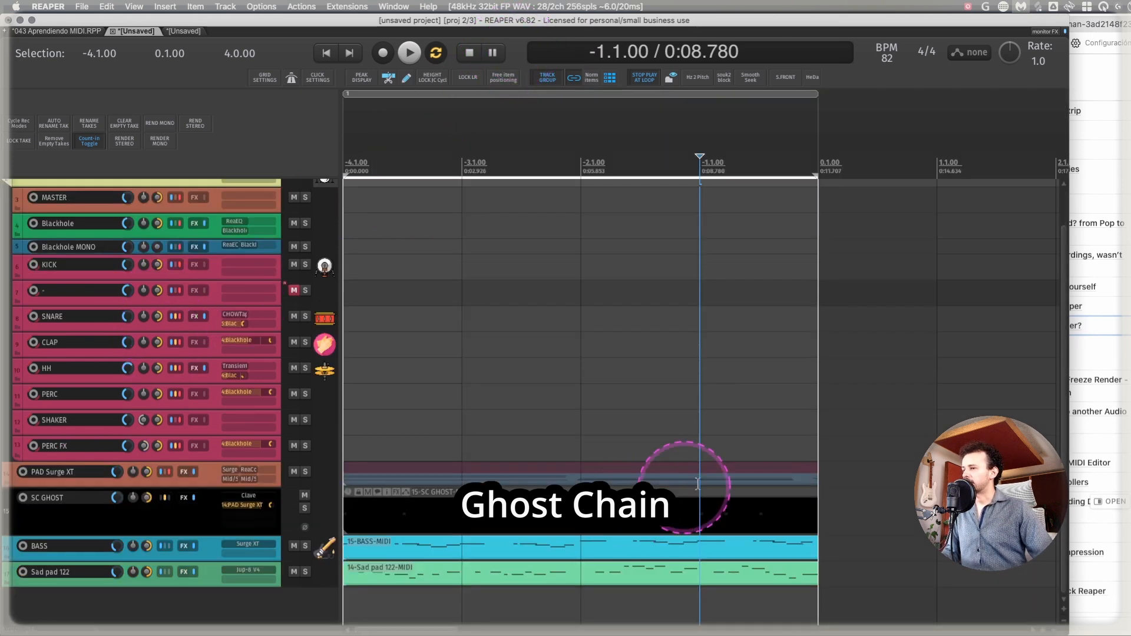
# - Fit the PAD Surge XT and SC GHOST tracks in the arrangement and select the SC GHOST track
pyautogui.moveTo(828, 469); pyautogui.dragTo(287, 534)
pyautogui.press('z')
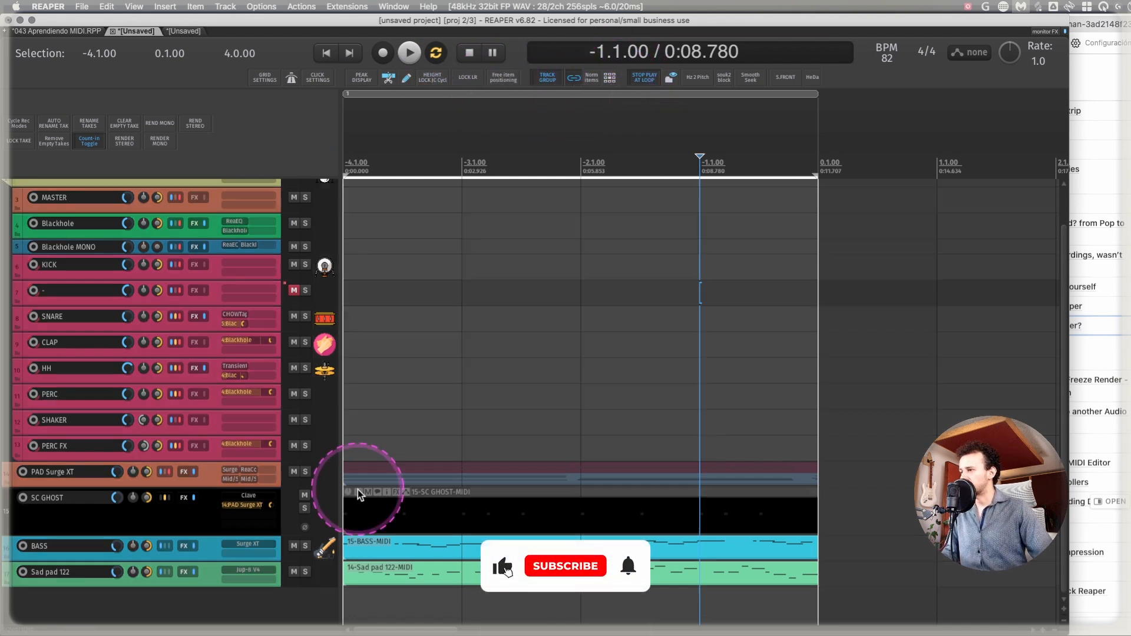
pyautogui.click(859, 478)
pyautogui.moveTo(840, 473); pyautogui.dragTo(243, 519)
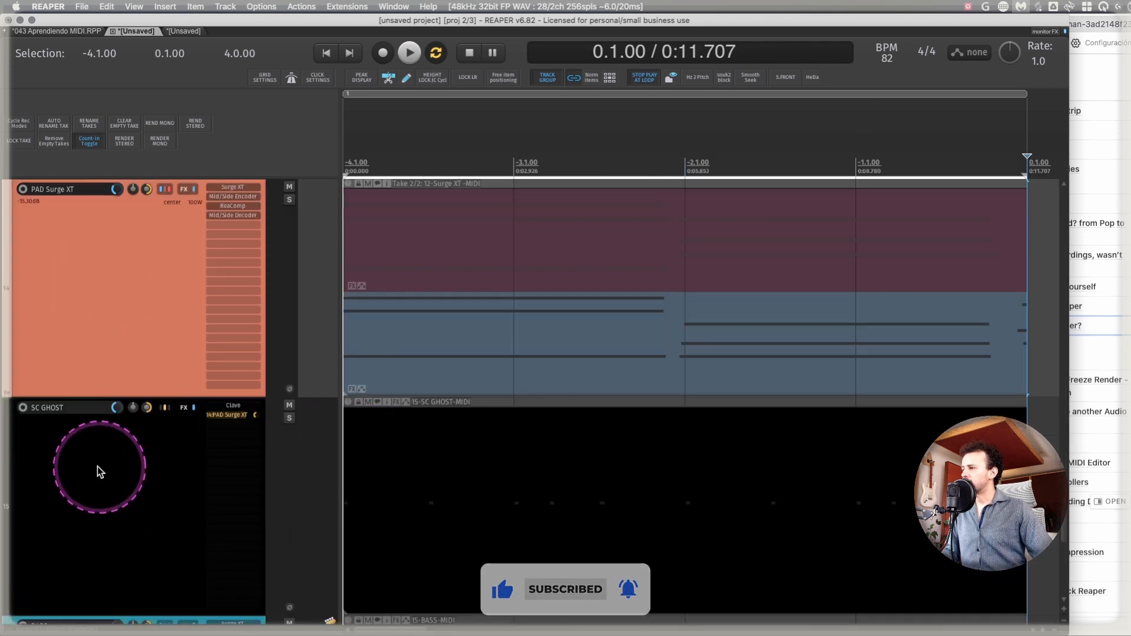
pyautogui.click(100, 482)
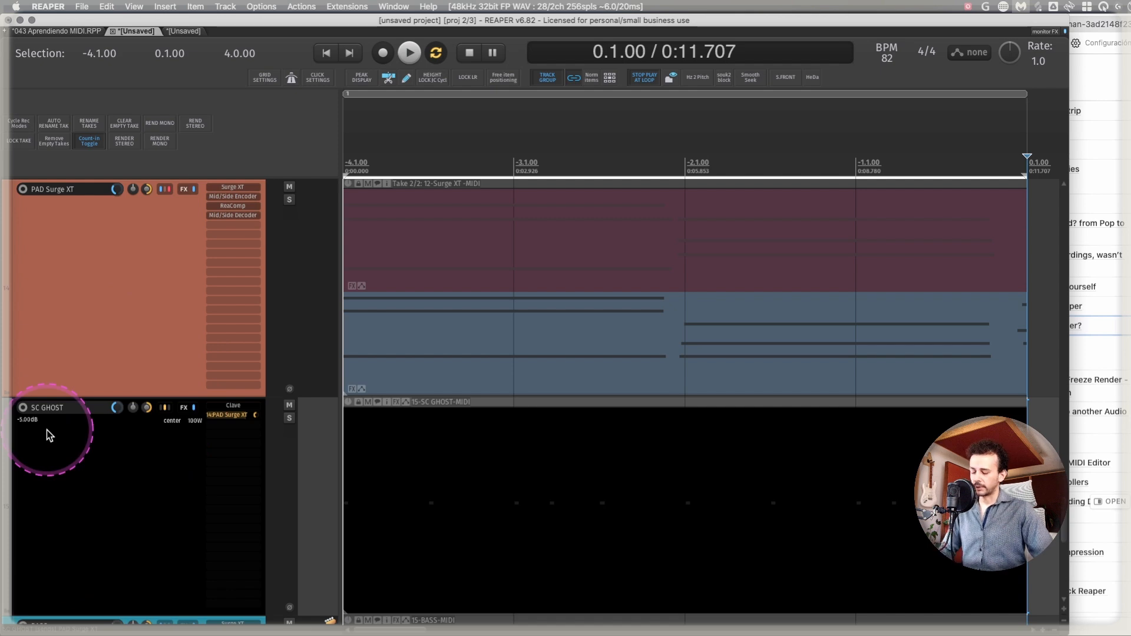
# - Look up GHOST SC in the track templates available for insertion, and dismiss the list without inserting anything
pyautogui.scroll(-5, 94, 458)
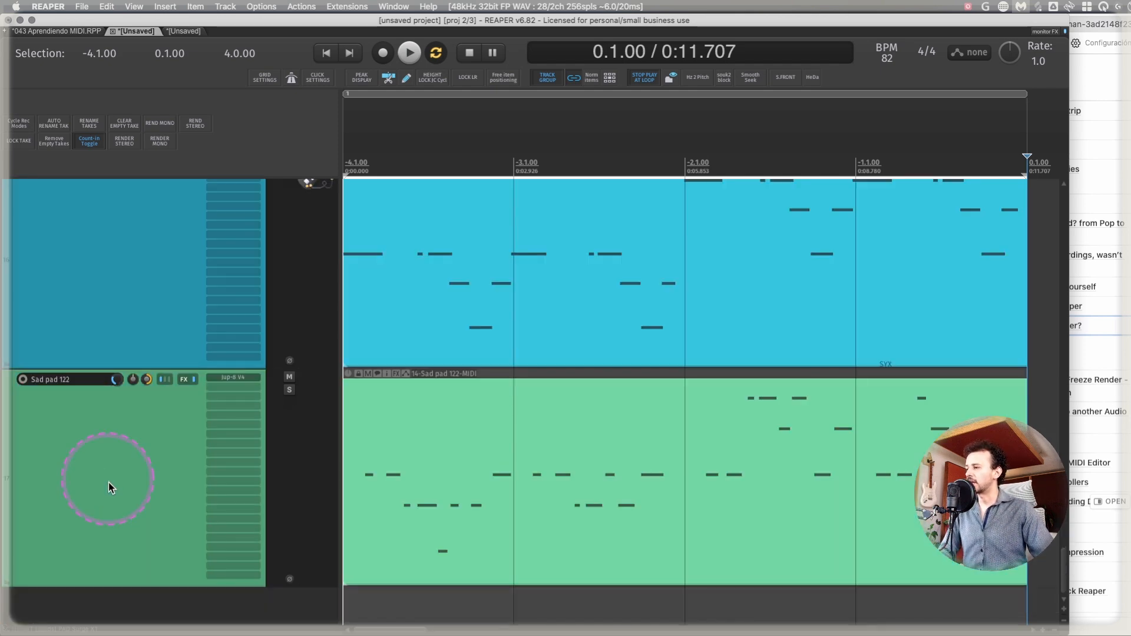
pyautogui.rightClick(148, 601)
pyautogui.moveTo(200, 579)
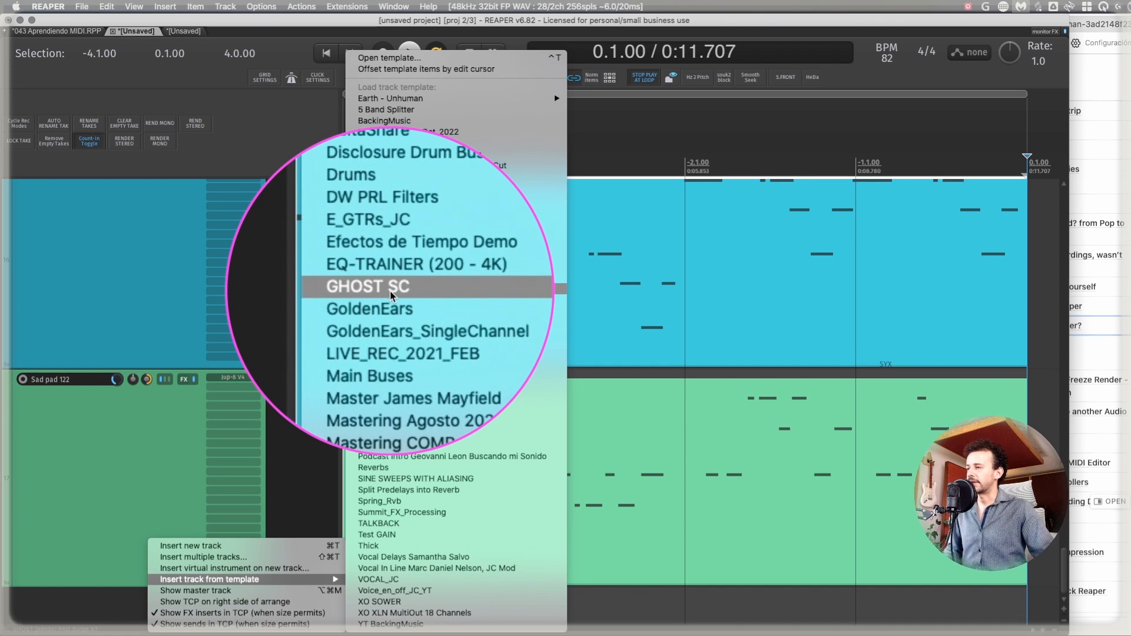
pyautogui.click(151, 440)
# - Show the mixer beside the arrangement and narrow it to give the SC GHOST item more room
pyautogui.scroll(5, 151, 440)
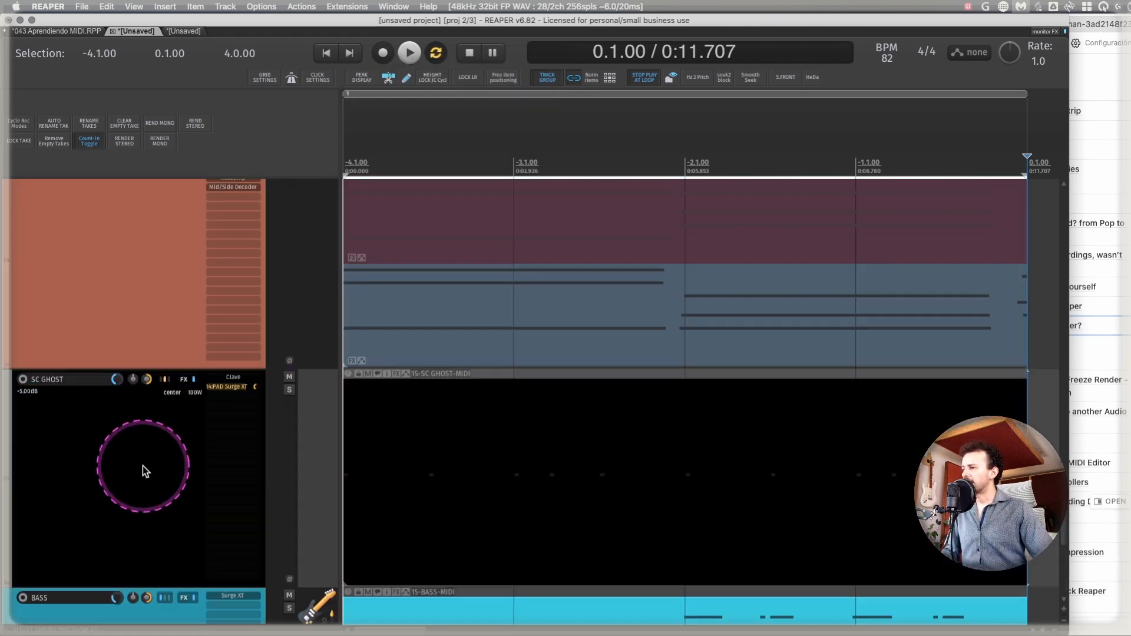
pyautogui.press('super+m')
pyautogui.click(368, 370)
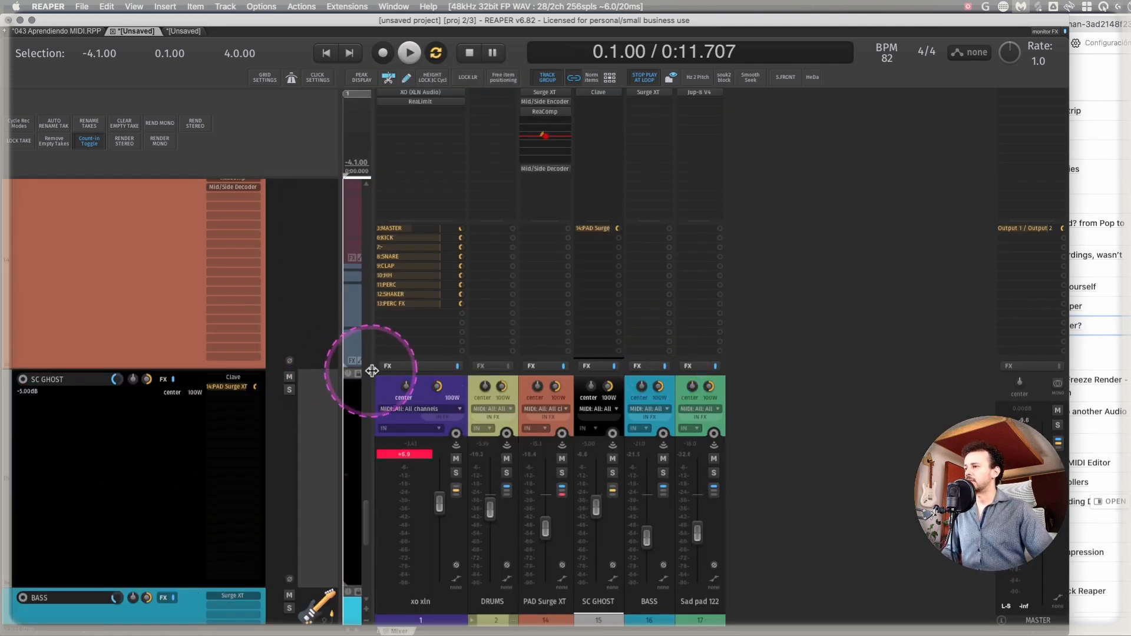
pyautogui.moveTo(371, 371); pyautogui.dragTo(732, 354)
# - Inspect the notes of the SC GHOST MIDI item and the settings of the Clave sampler on its track
pyautogui.doubleClick(503, 423)
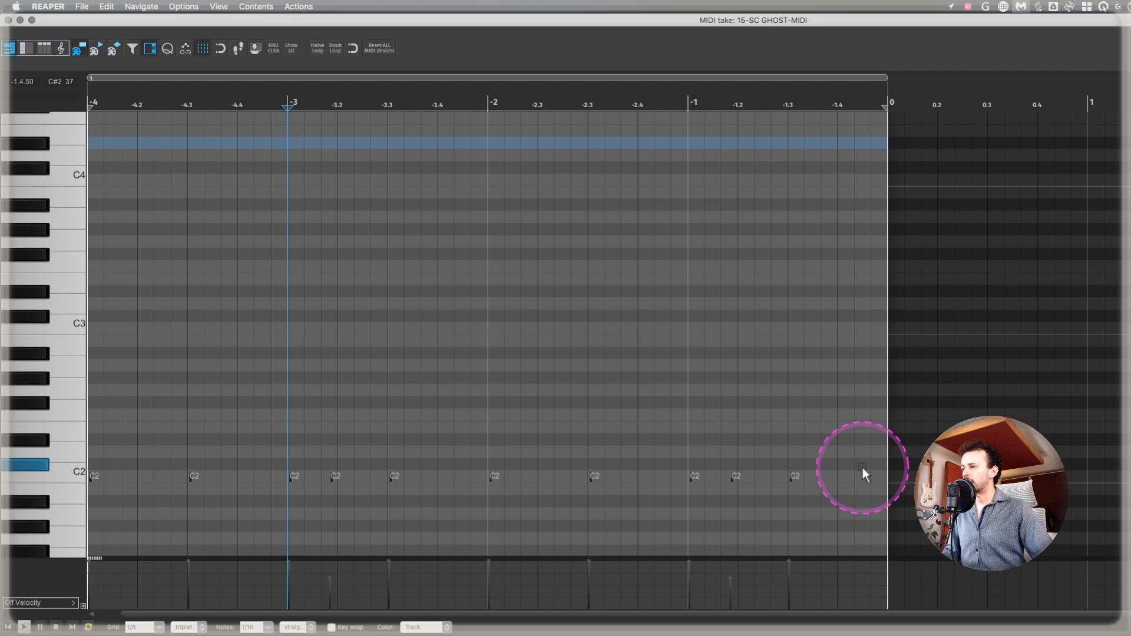
pyautogui.press('Escape')
pyautogui.click(931, 93)
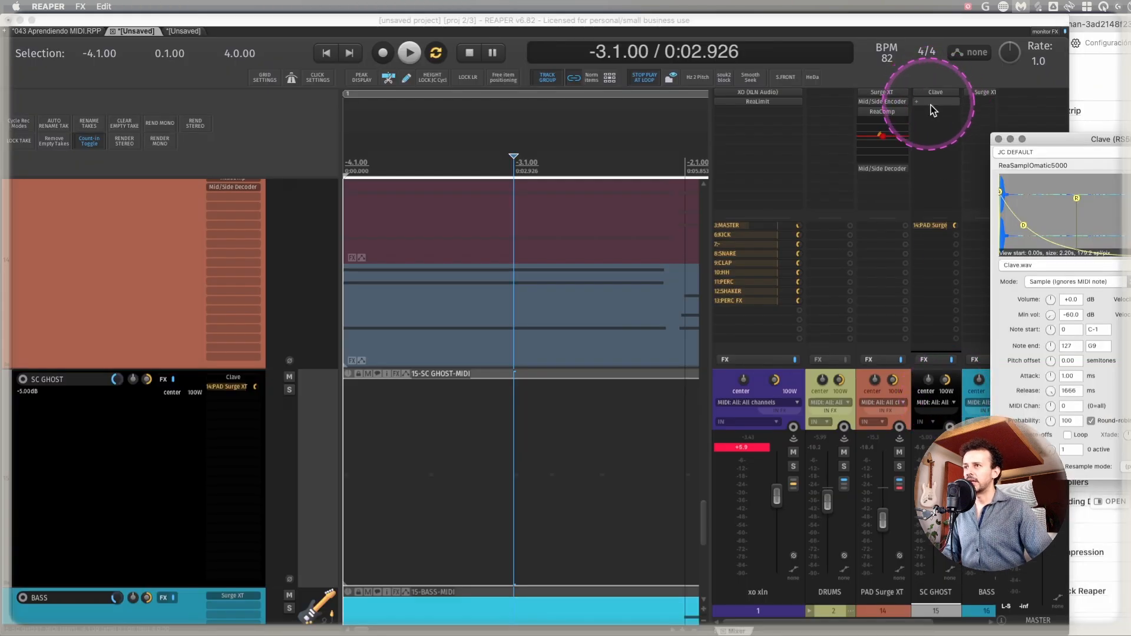
pyautogui.moveTo(1094, 146); pyautogui.dragTo(426, 236)
pyautogui.click(612, 619)
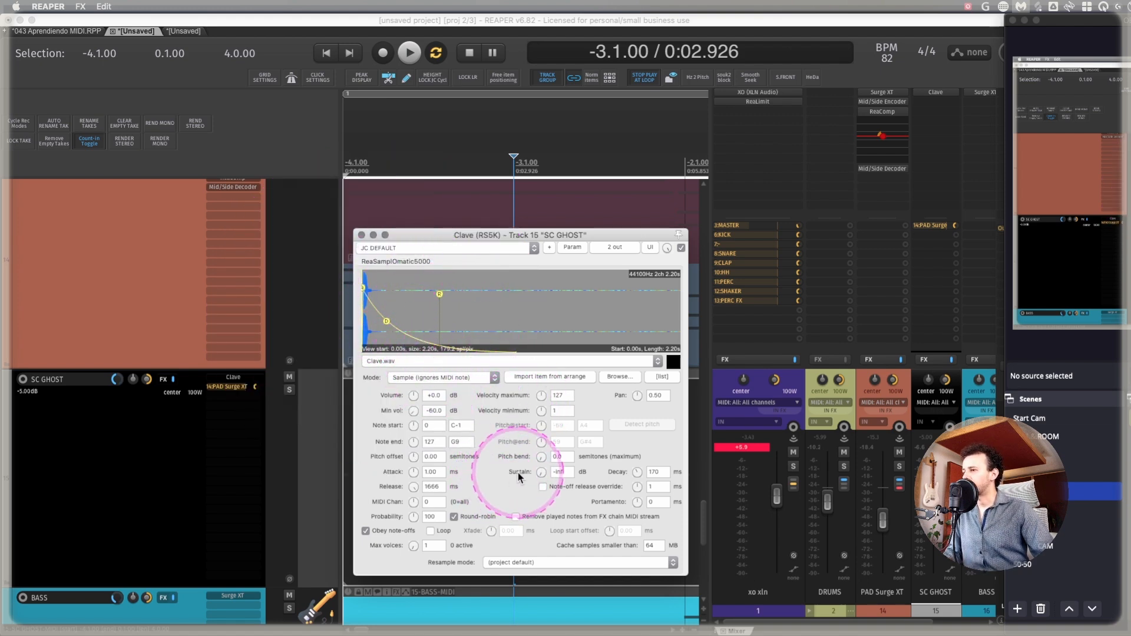
pyautogui.click(361, 234)
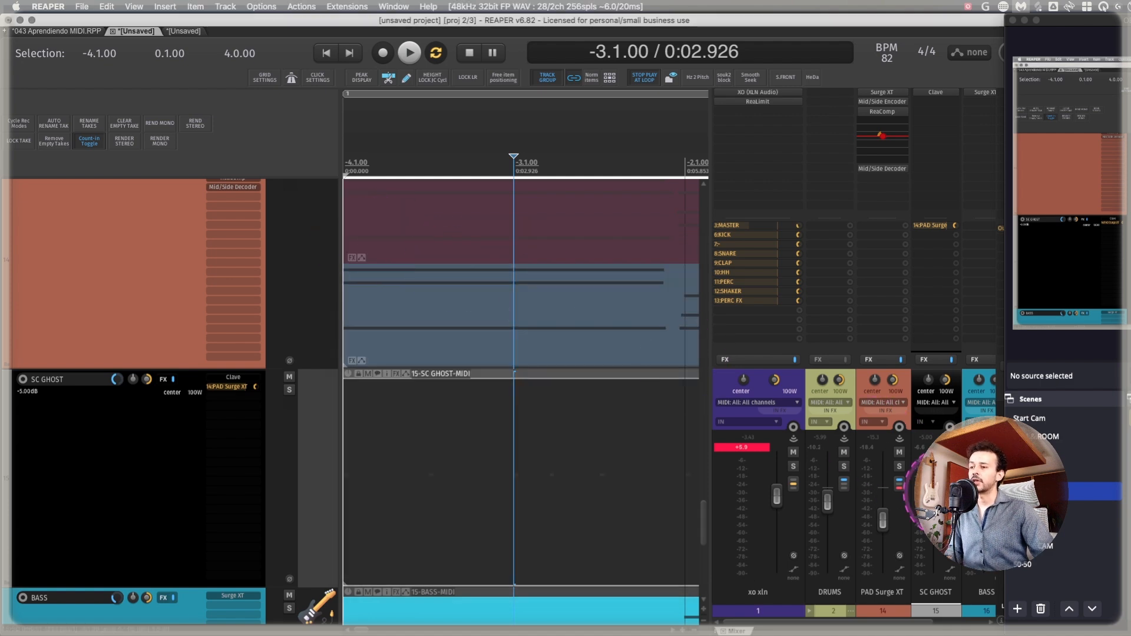
# - Examine the SC GHOST routing, including its master send and its send to channels 3/4 of PAD Surge XT
pyautogui.click(953, 384)
pyautogui.press('i')
pyautogui.hotkey('ctrl', 'alt', 'm')
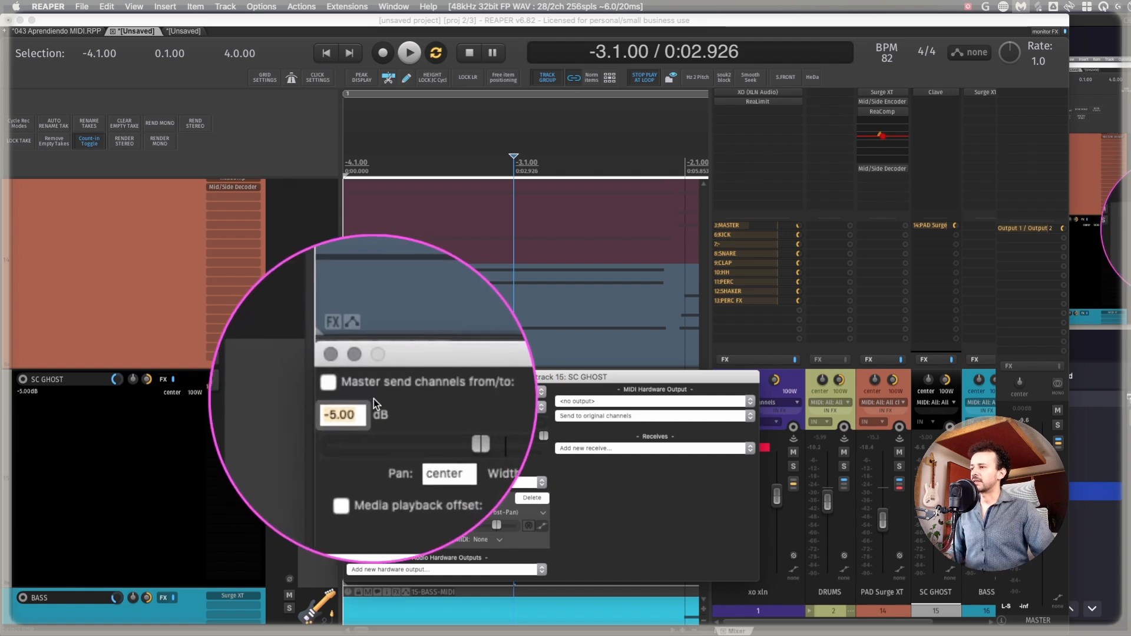
pyautogui.hotkey('ctrl', 'alt', 'm')
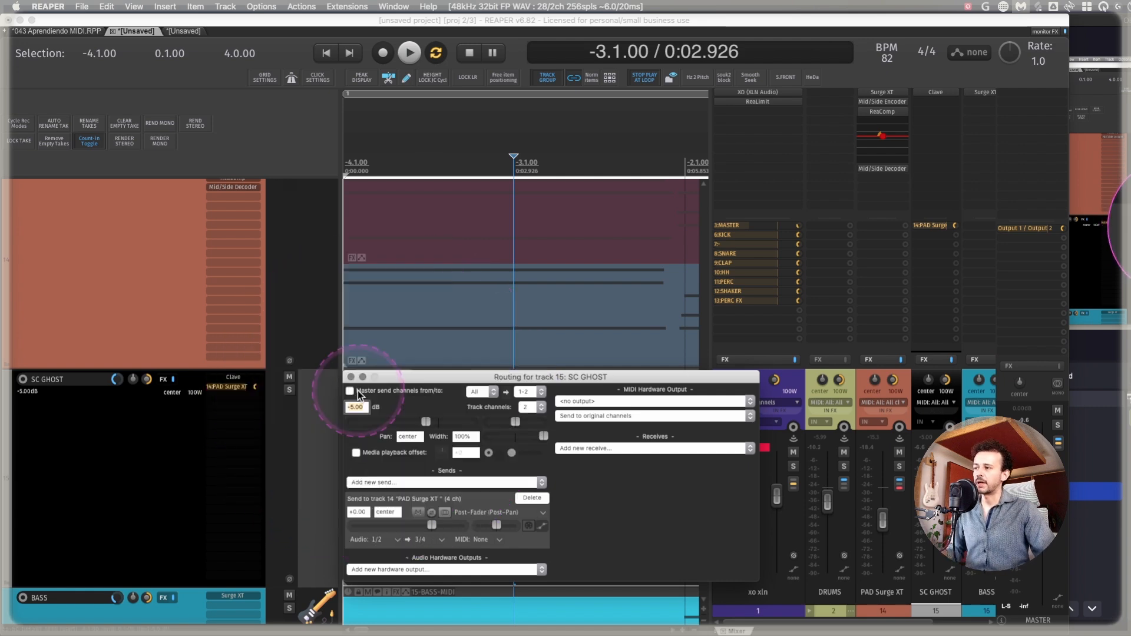
pyautogui.click(353, 376)
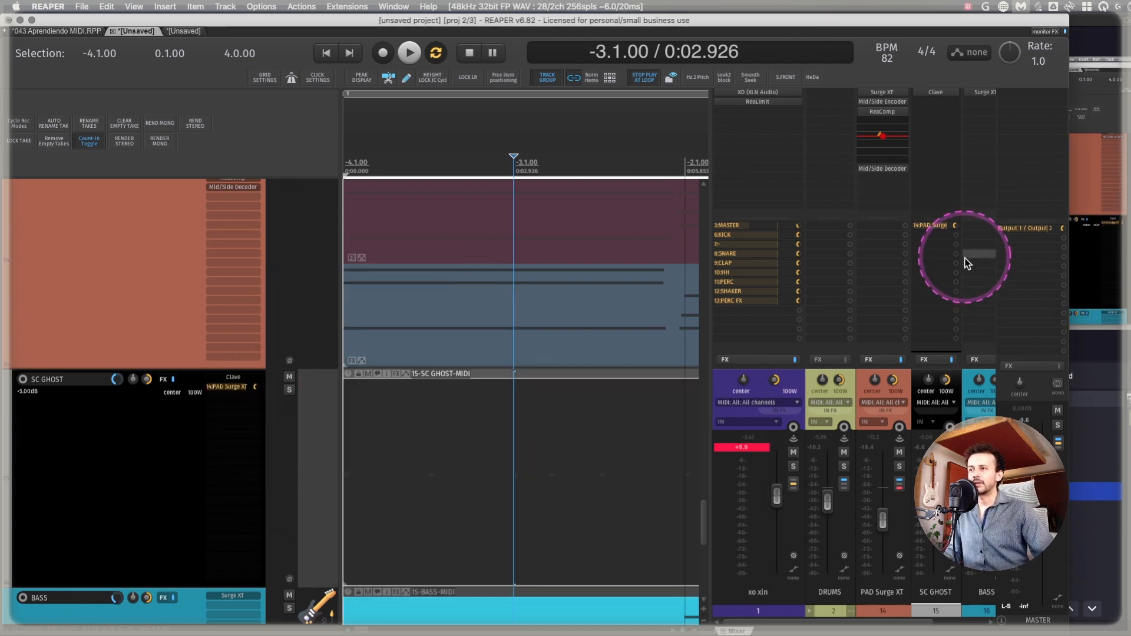
# - Solo PAD Surge XT, bypass its Mid/Side Encoder, ReaComp and Mid/Side Decoder, and play it from the loop start
pyautogui.click(899, 383)
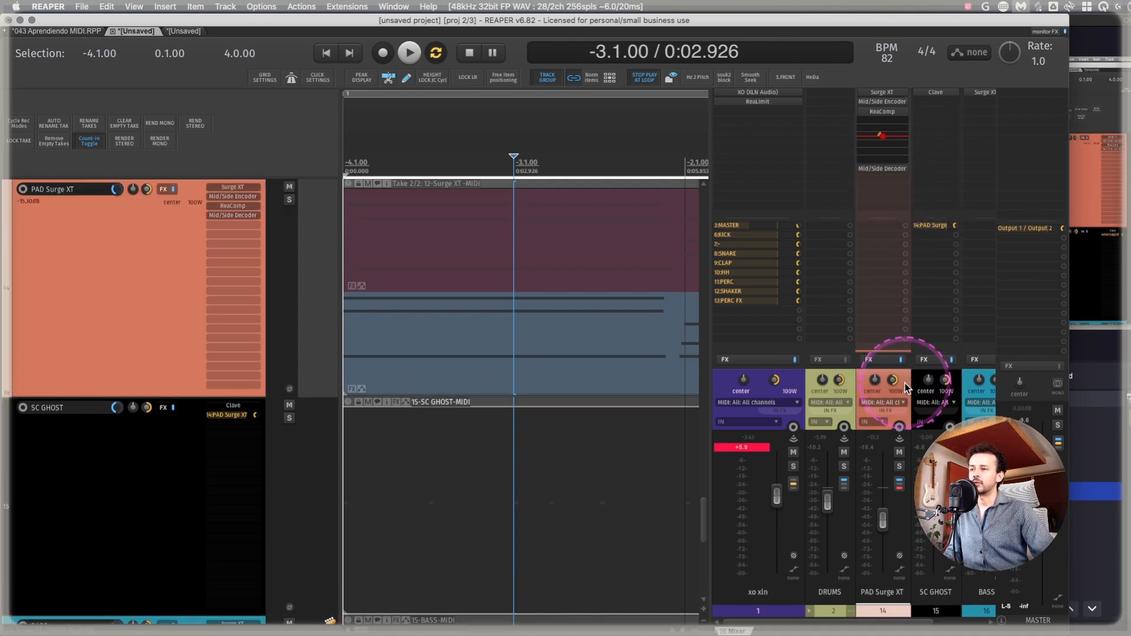
pyautogui.click(883, 104)
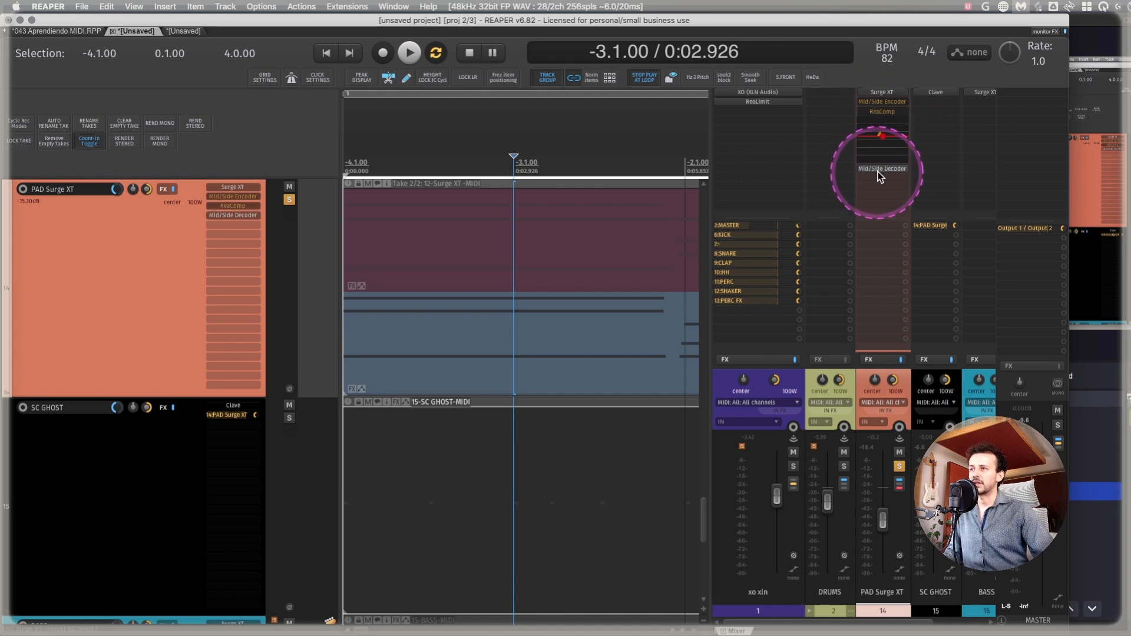
pyautogui.click(379, 159)
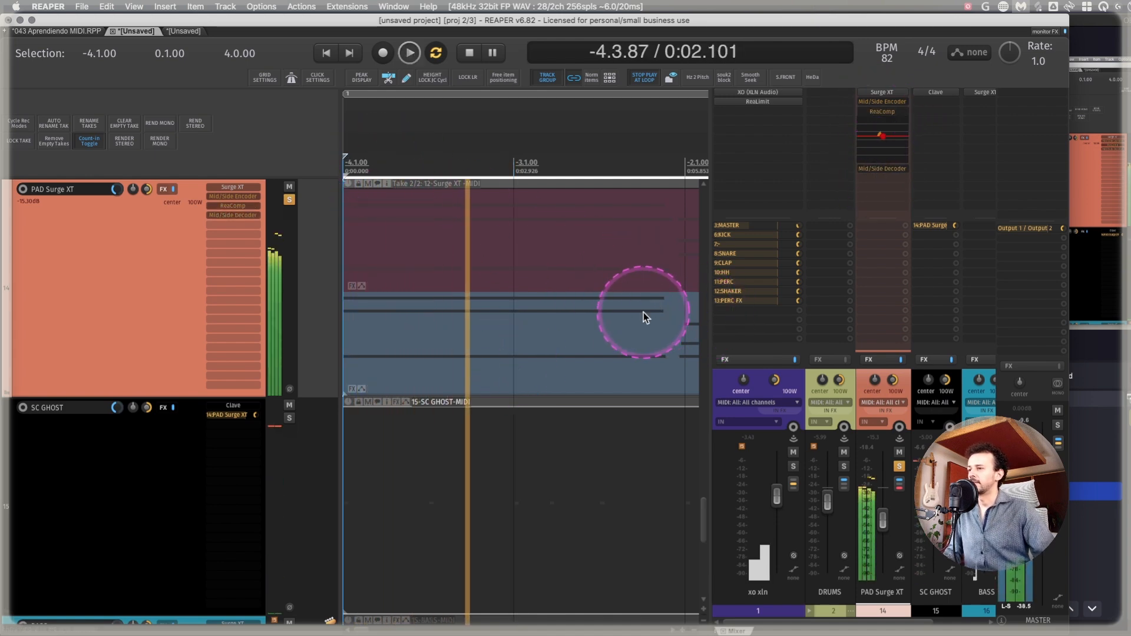
pyautogui.press('space')
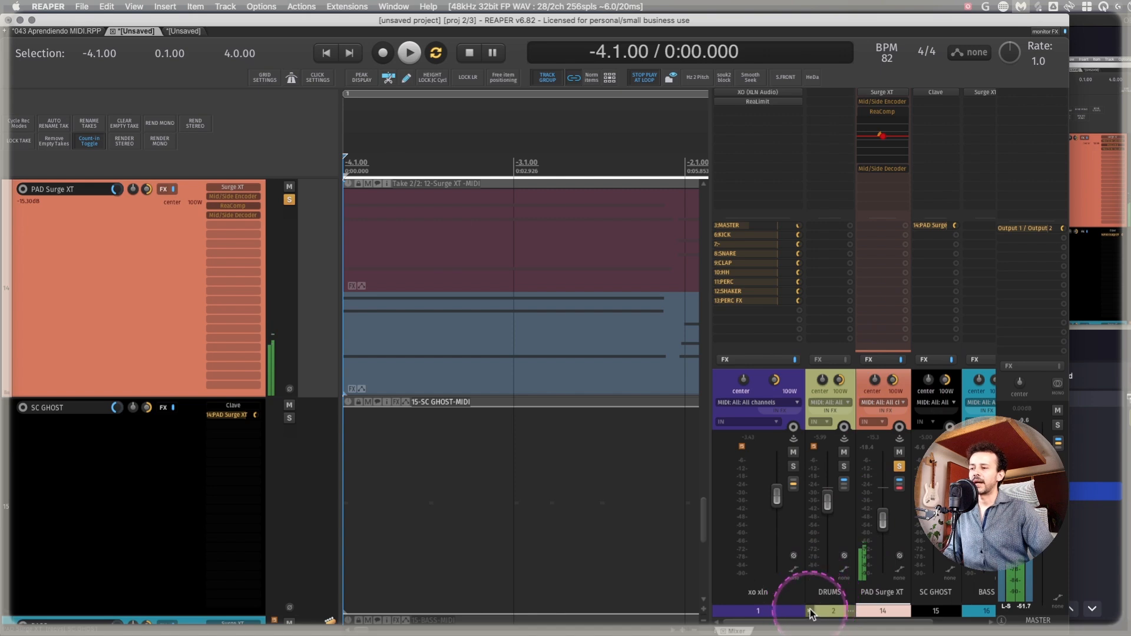
# - Expand the DRUMS folder in the mixer to look over its tracks, and collapse it again
pyautogui.click(851, 571)
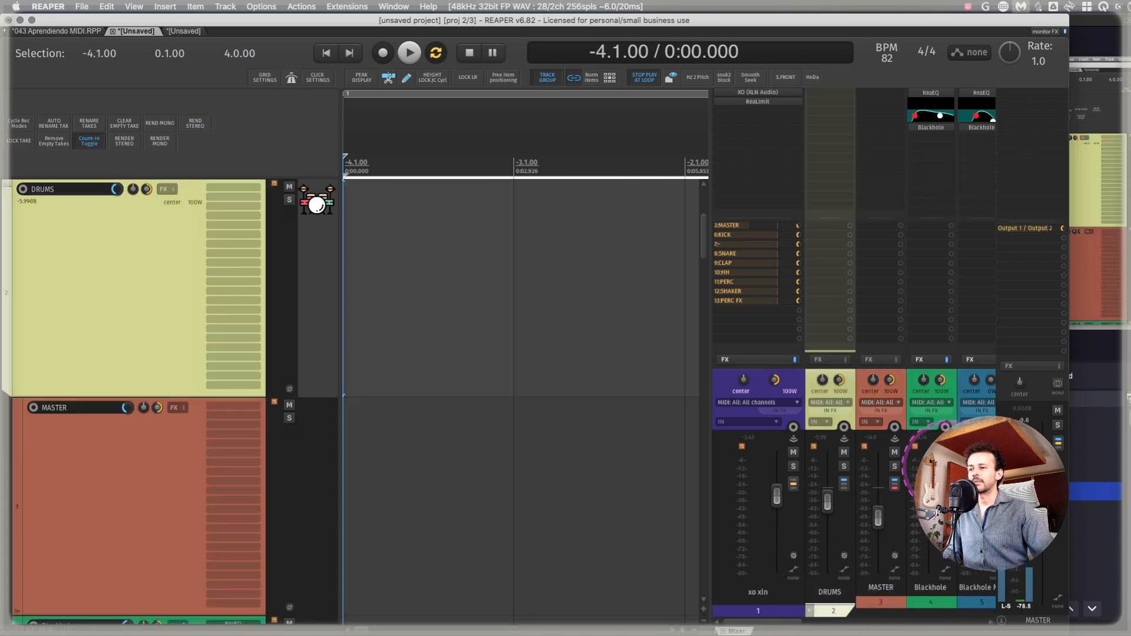
pyautogui.hscroll(1, 936, 454)
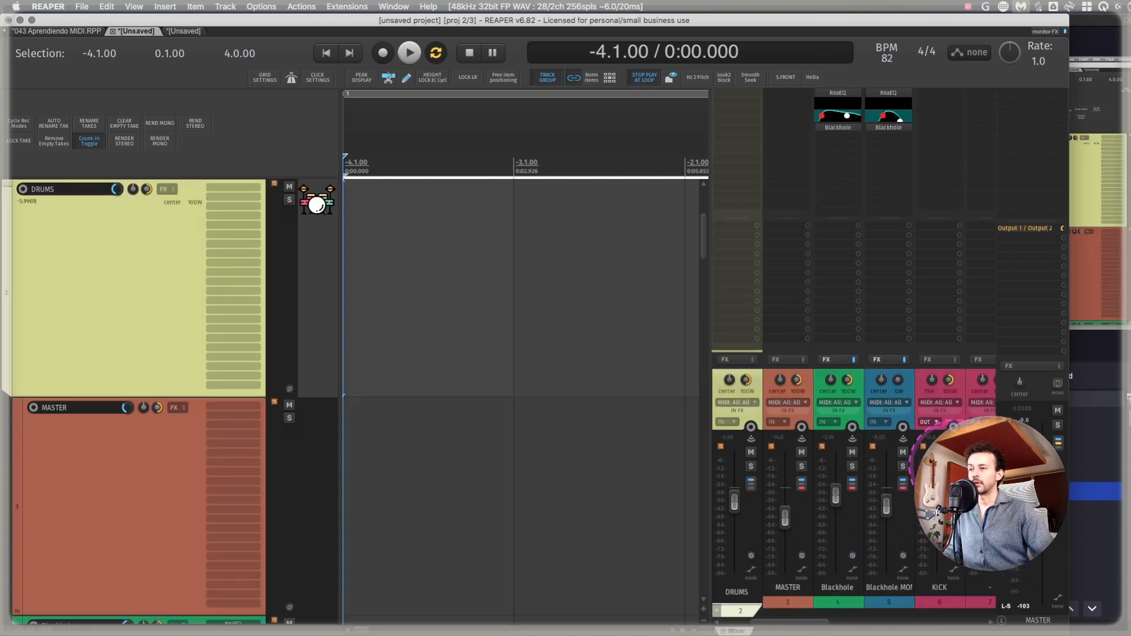
pyautogui.click(954, 466)
pyautogui.click(769, 608)
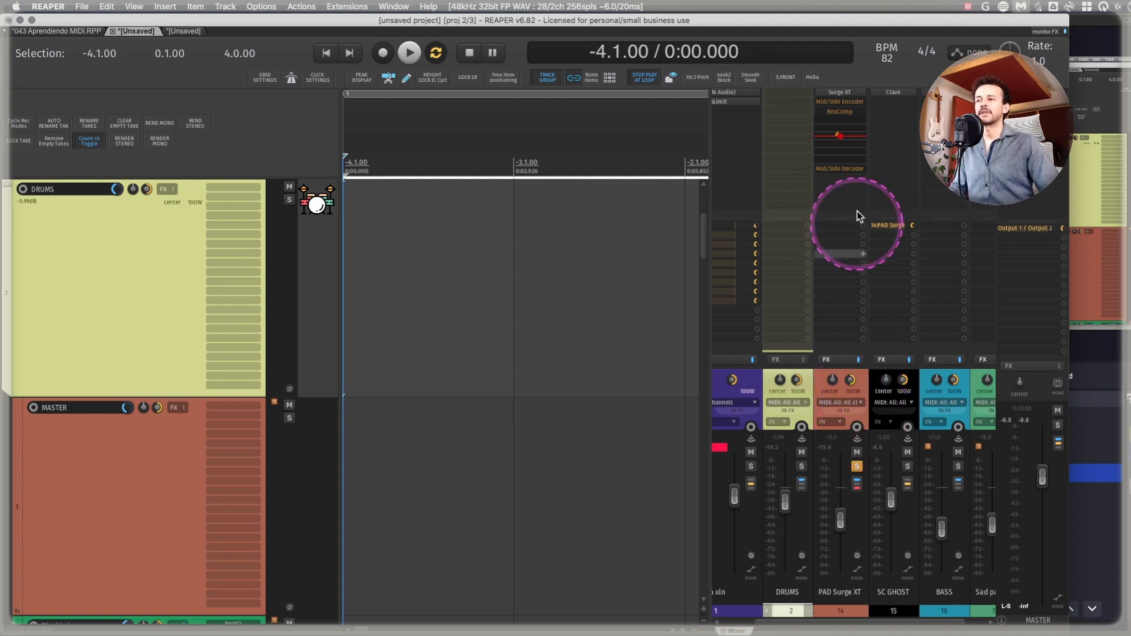
# - Re-enable ReaComp on PAD Surge XT, open its settings, and solo SC GHOST as well
pyautogui.doubleClick(846, 111)
pyautogui.moveTo(595, 158); pyautogui.dragTo(585, 172)
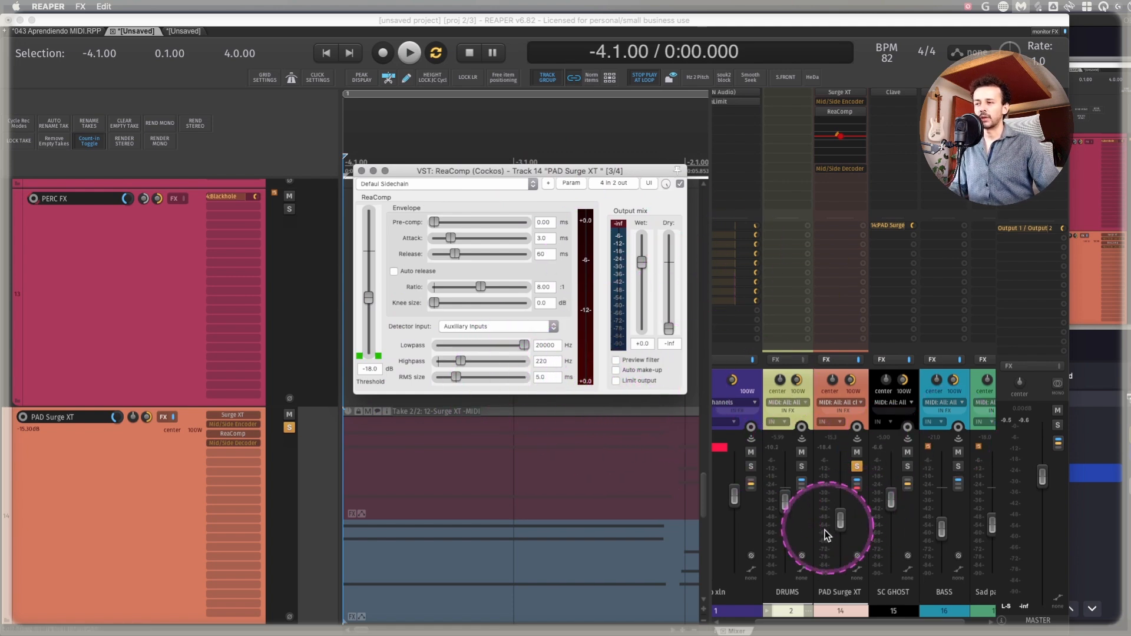
pyautogui.click(857, 390)
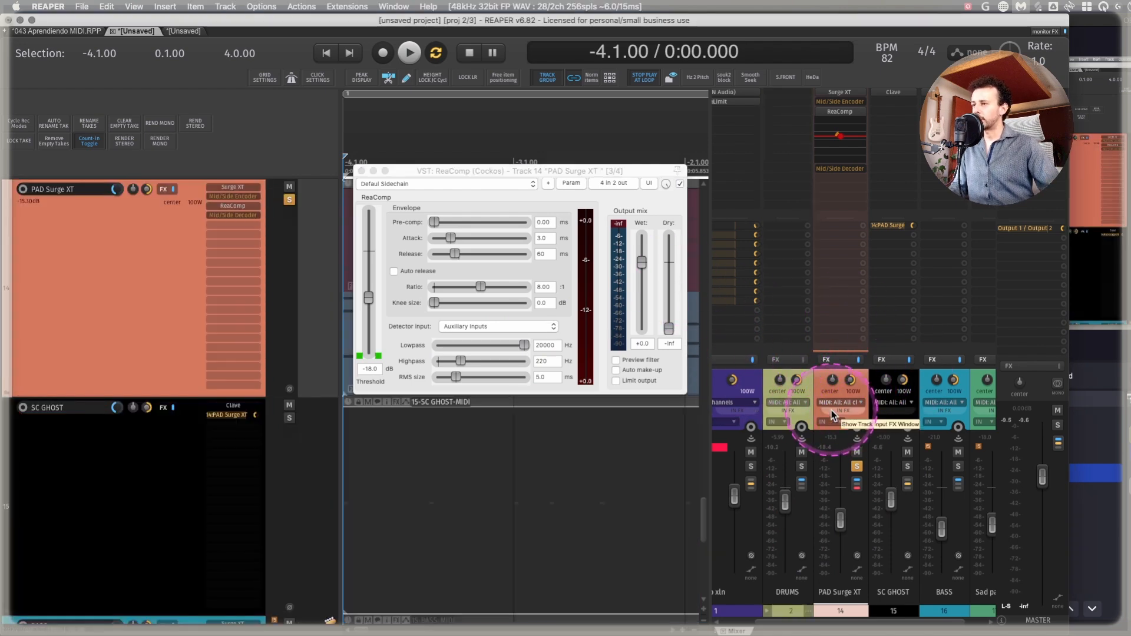
pyautogui.click(913, 380)
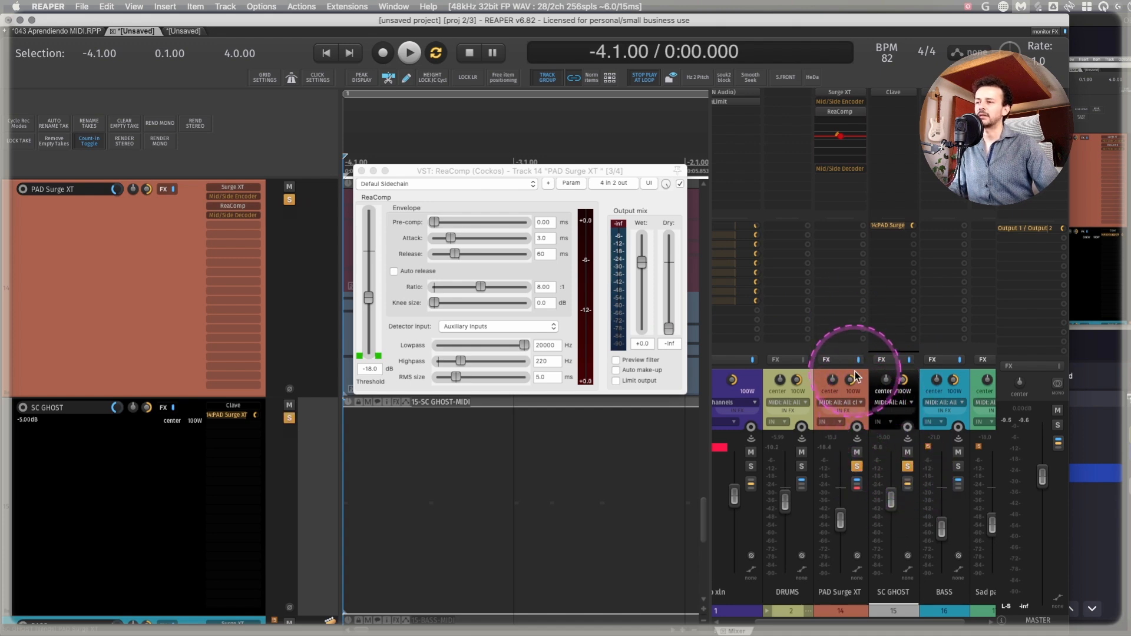
pyautogui.click(430, 287)
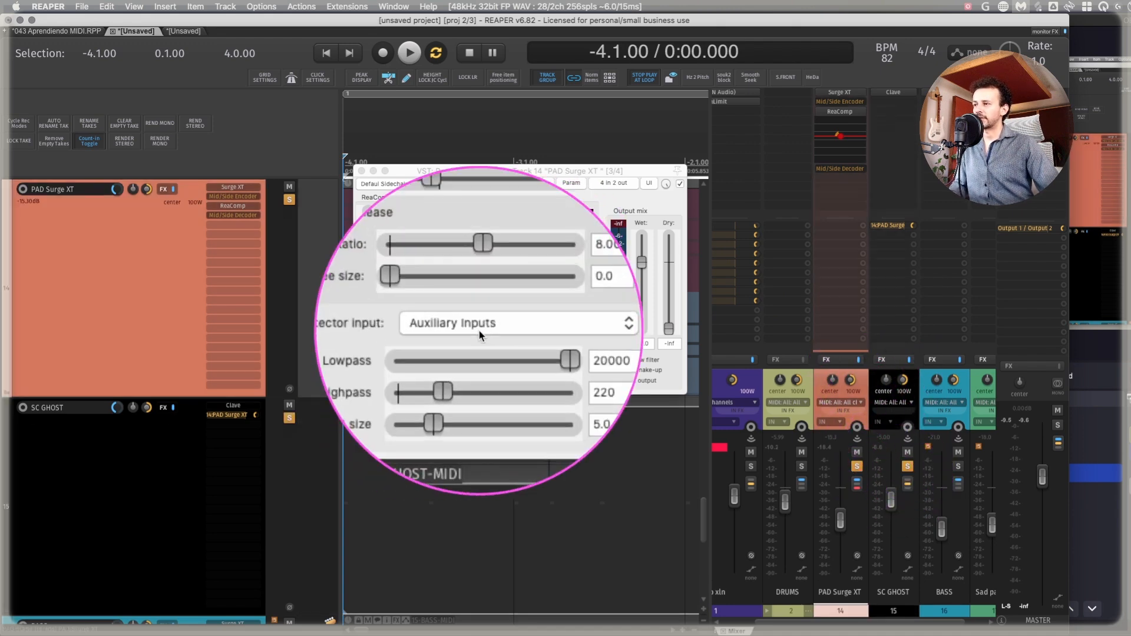
# - Add a second send from SC GHOST to channels 3/4 of PAD Surge XT through its ReaComp window, and undo it
pyautogui.click(890, 263)
pyautogui.moveTo(890, 261); pyautogui.dragTo(510, 314)
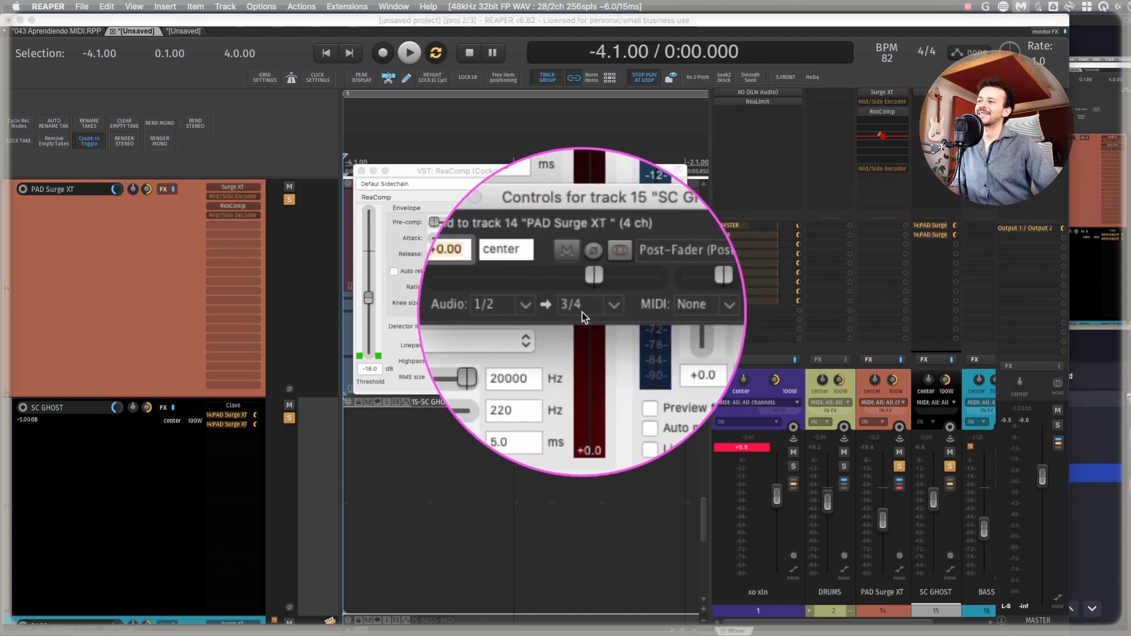
pyautogui.click(361, 172)
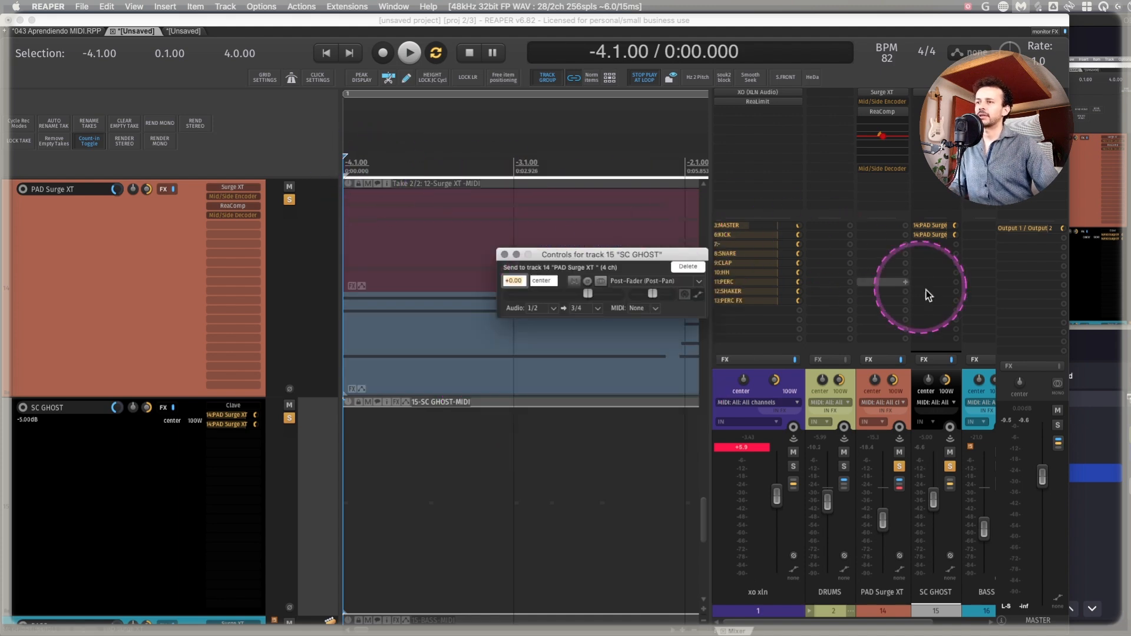
pyautogui.click(917, 381)
pyautogui.press('super+z')
# - Reopen ReaComp on PAD Surge XT and play the soloed pad and ghost tracks to check the sidechain compression
pyautogui.hscroll(3, 884, 379)
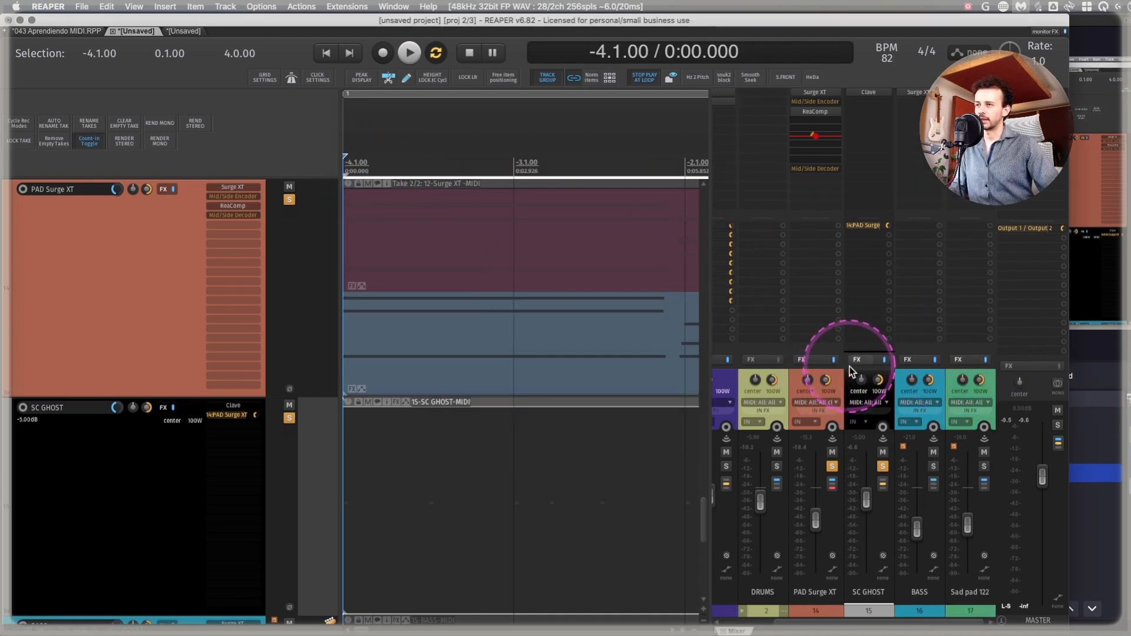
pyautogui.click(840, 383)
pyautogui.press('space')
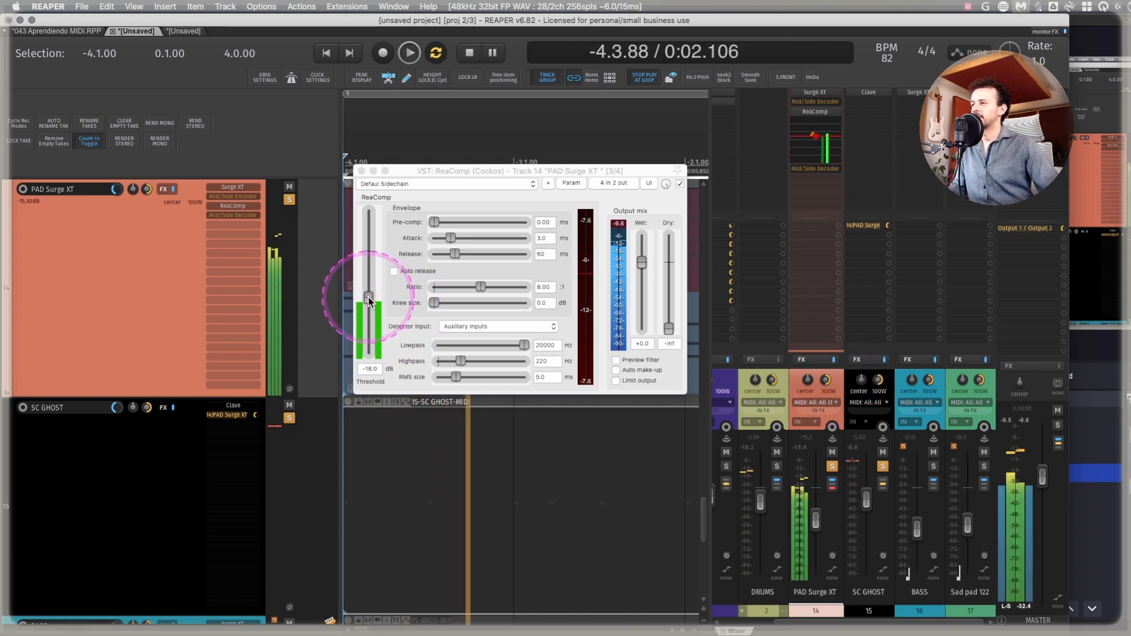
pyautogui.press('space')
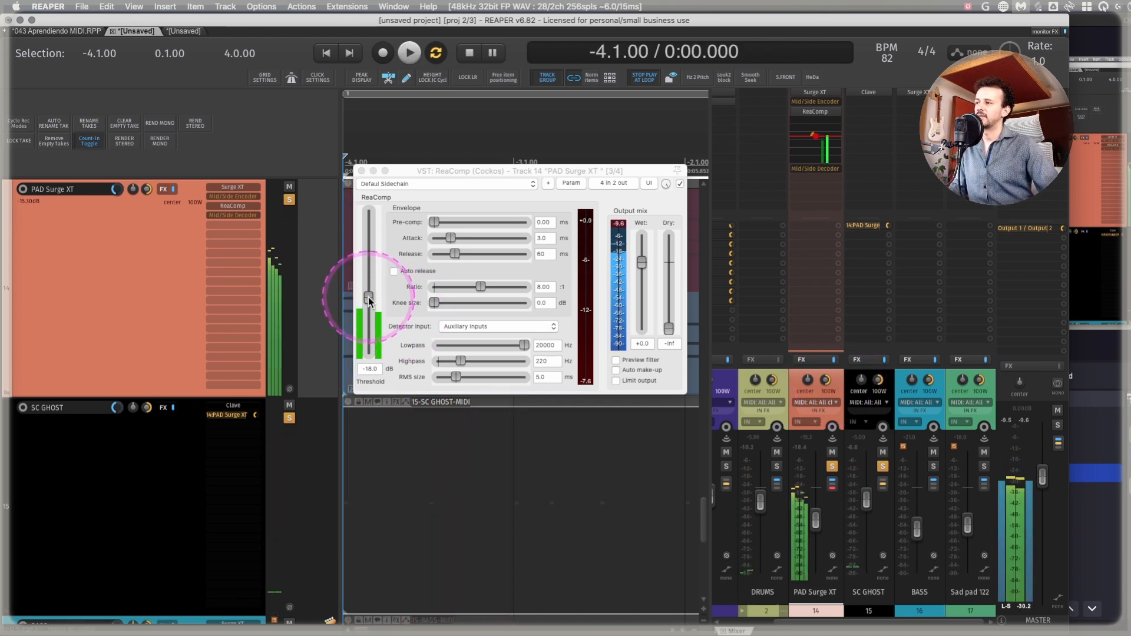
# - Lower the ReaComp threshold on PAD Surge XT to -34.6 dB and audition the stronger ducking
pyautogui.moveTo(368, 299); pyautogui.dragTo(371, 323)
pyautogui.press('space')
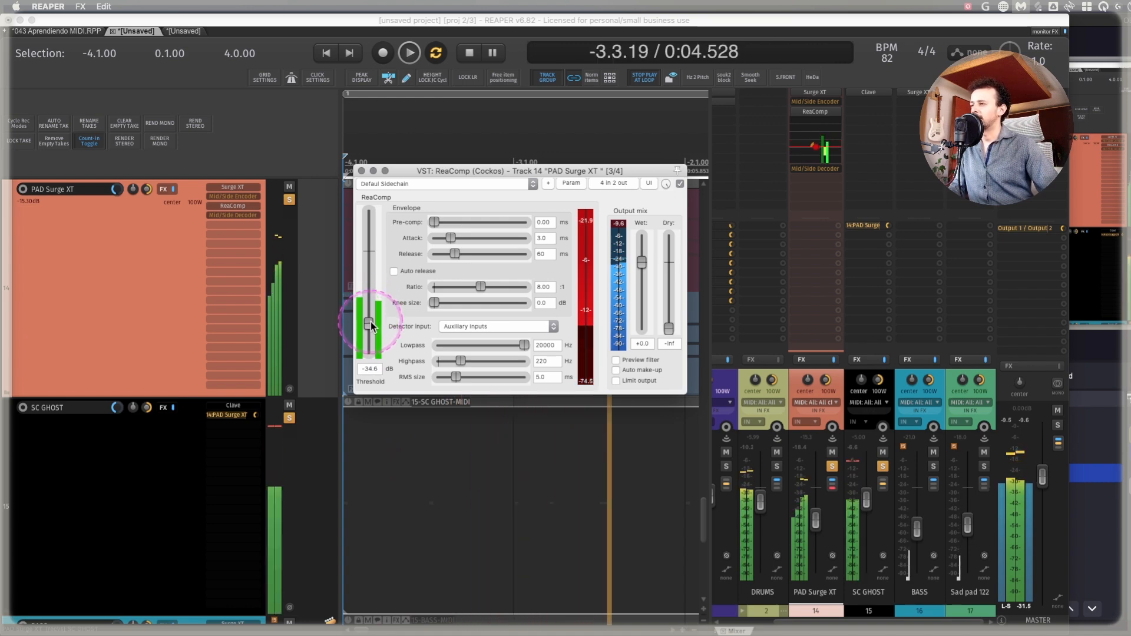
pyautogui.press('space')
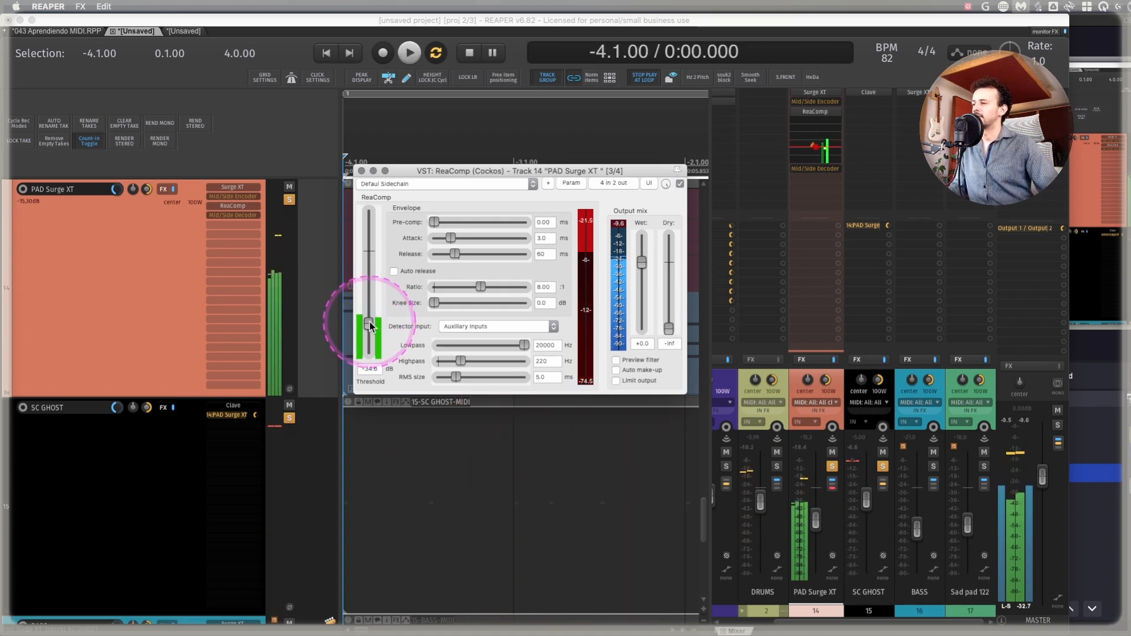
# - Set the ReaComp threshold to -18 dB and play the loop to hear the pad's sidechain ducking
pyautogui.doubleClick(373, 370)
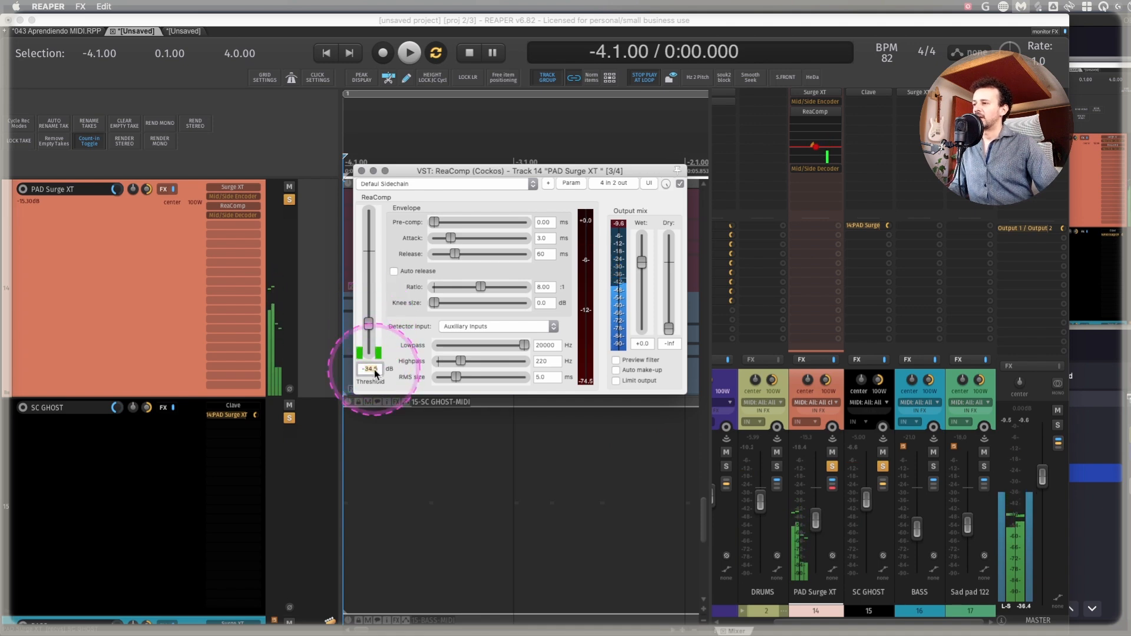
pyautogui.write('-18')
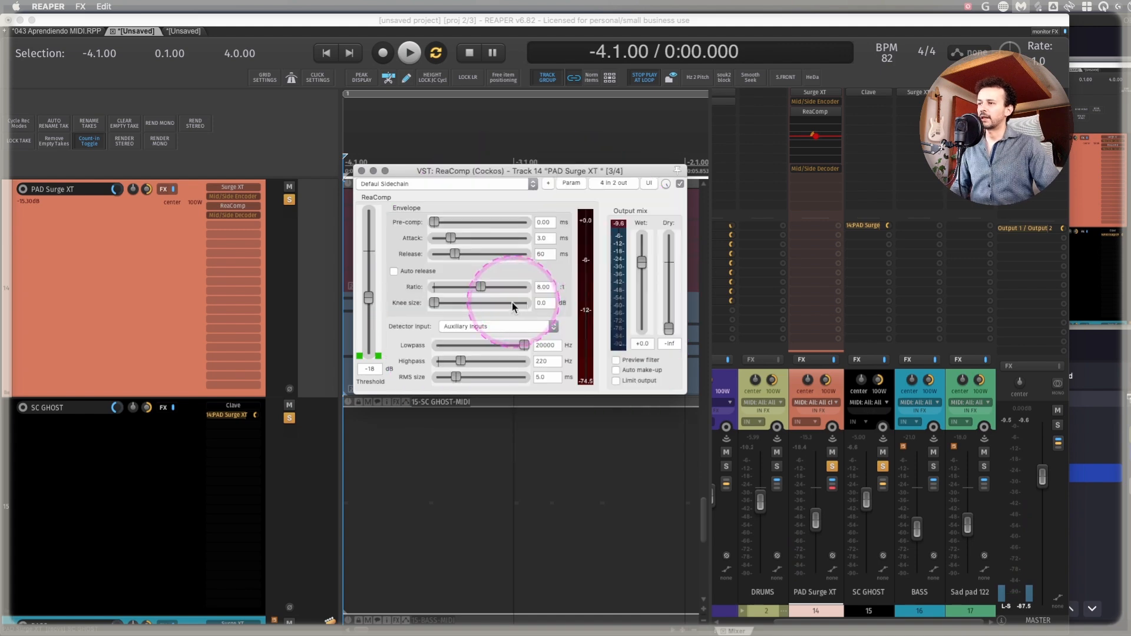
pyautogui.press('space')
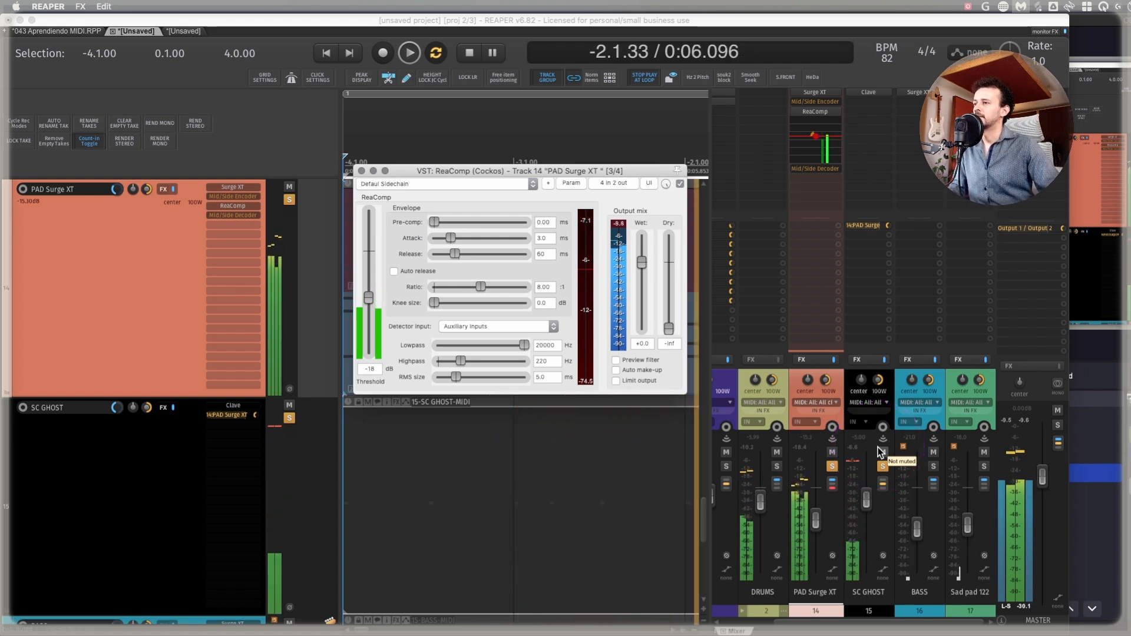
# - Stop playback, open PAD Surge XT's Mid/Side Encoder and Mid/Side Decoder, and place their windows above and below ReaComp
pyautogui.press('space')
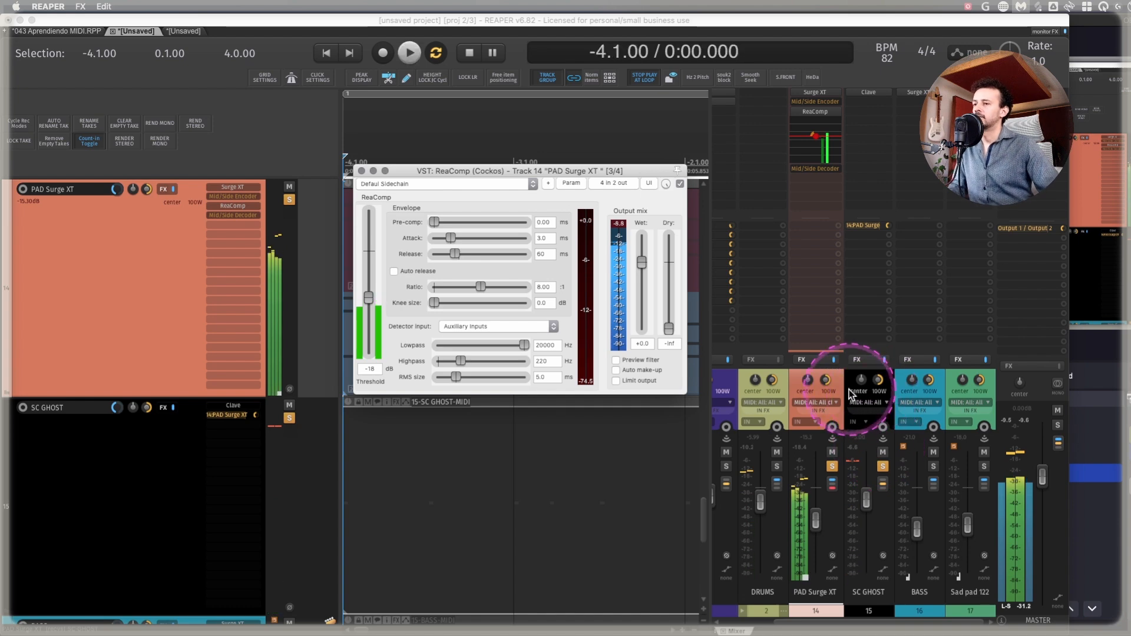
pyautogui.click(838, 382)
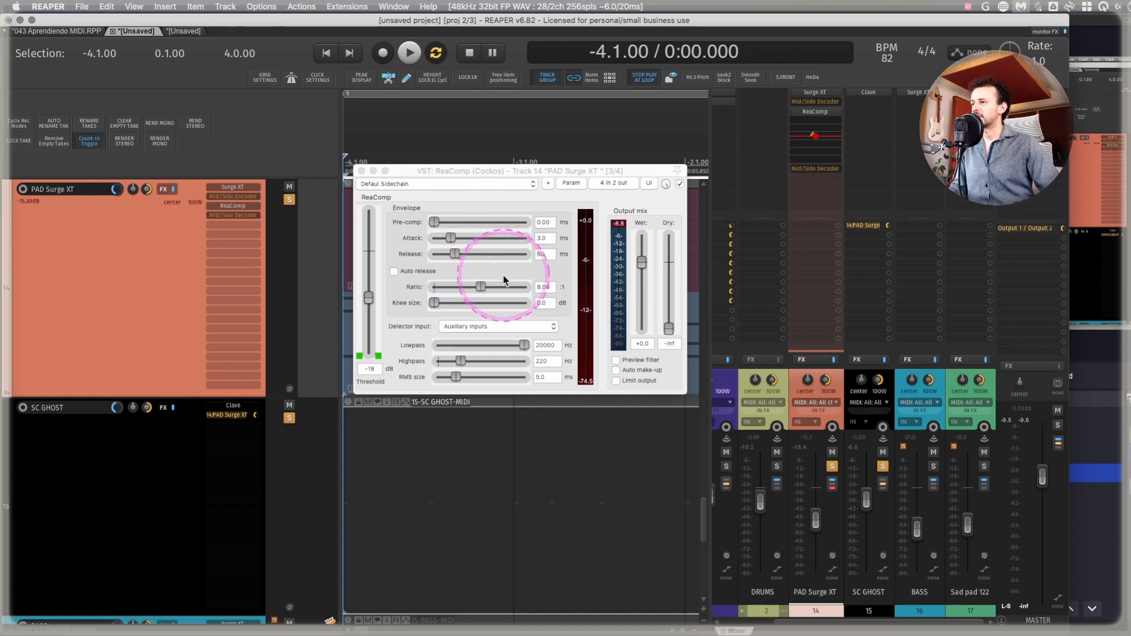
pyautogui.keyDown('shift'); pyautogui.click(815, 102); pyautogui.keyUp('shift')
pyautogui.keyDown('shift'); pyautogui.click(812, 169); pyautogui.keyUp('shift')
pyautogui.click(813, 102)
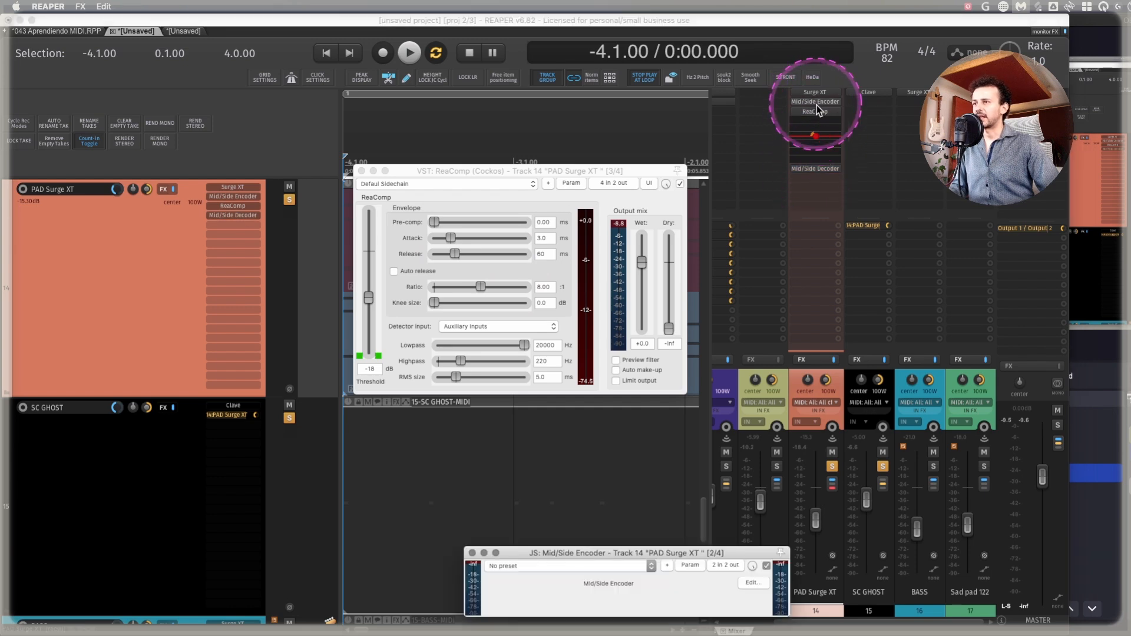
pyautogui.moveTo(693, 554); pyautogui.dragTo(588, 78)
pyautogui.click(817, 169)
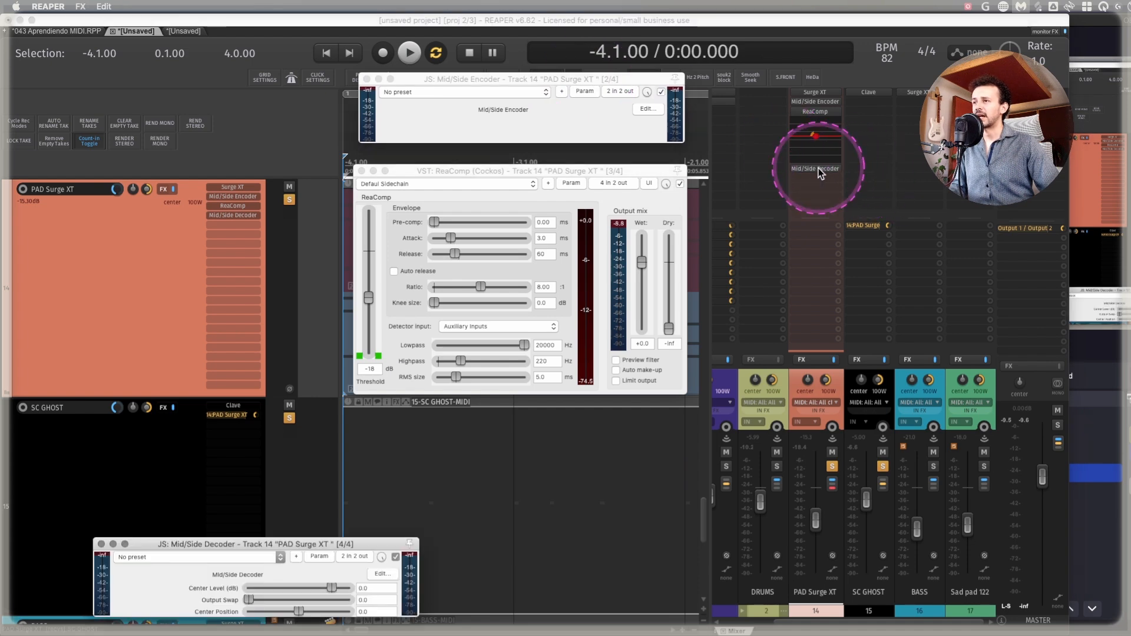
pyautogui.moveTo(316, 545); pyautogui.dragTo(585, 419)
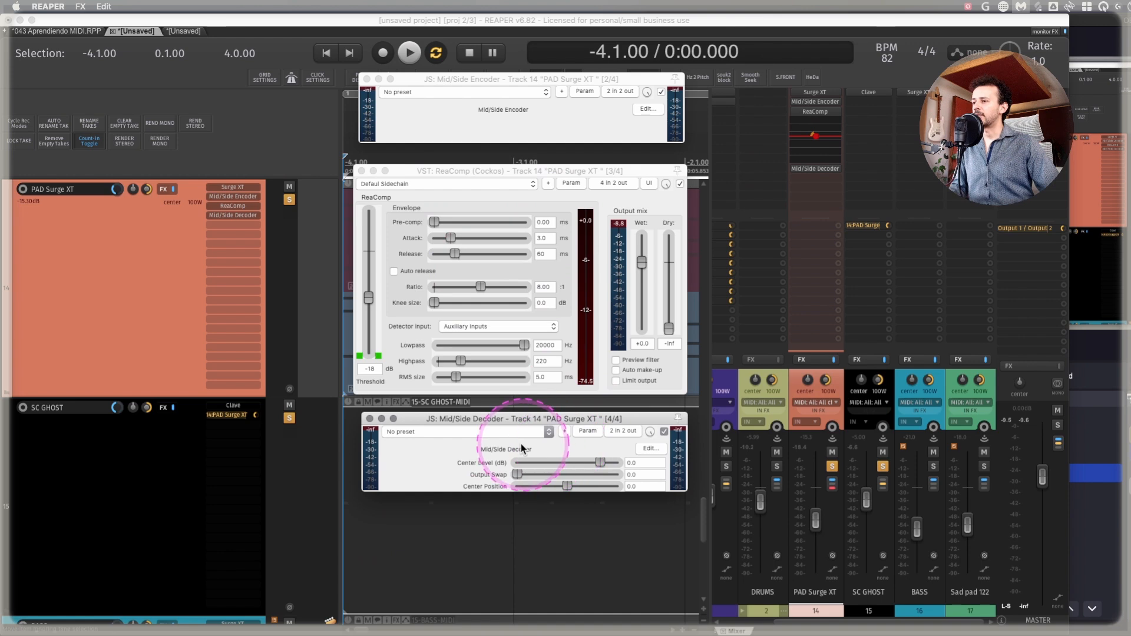
# - Inspect ReaComp's pin routing, close it, and play the loop with all three plug-in windows open
pyautogui.click(613, 184)
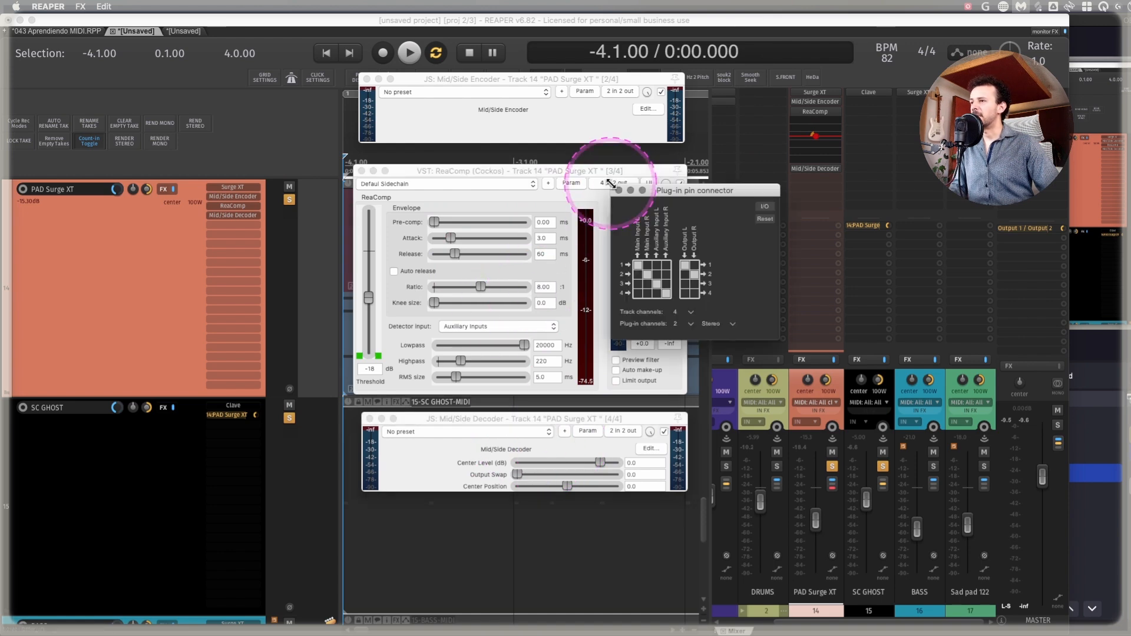
pyautogui.click(606, 198)
pyautogui.press('space')
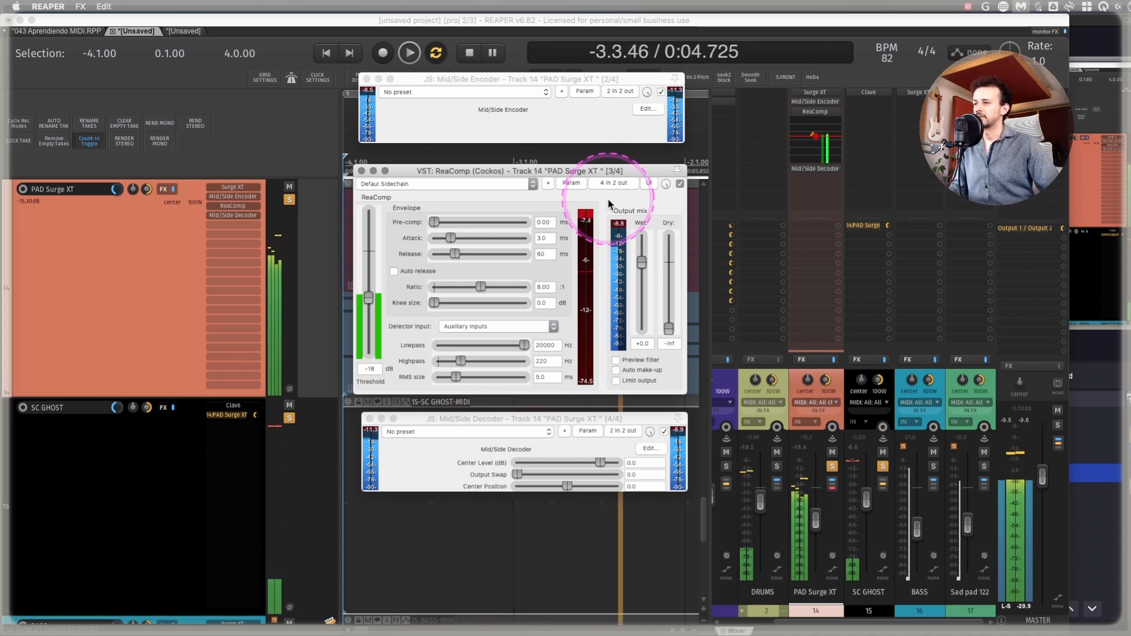
# - Adjust ReaComp's threshold on PAD Surge XT during playback, set it back to -18 dB, and stop the loop
pyautogui.click(377, 294)
pyautogui.moveTo(377, 295)
pyautogui.mouseDown()
pyautogui.moveTo(369, 318)
pyautogui.moveTo(369, 297)
pyautogui.mouseUp()
pyautogui.doubleClick(376, 369)
pyautogui.write('18')
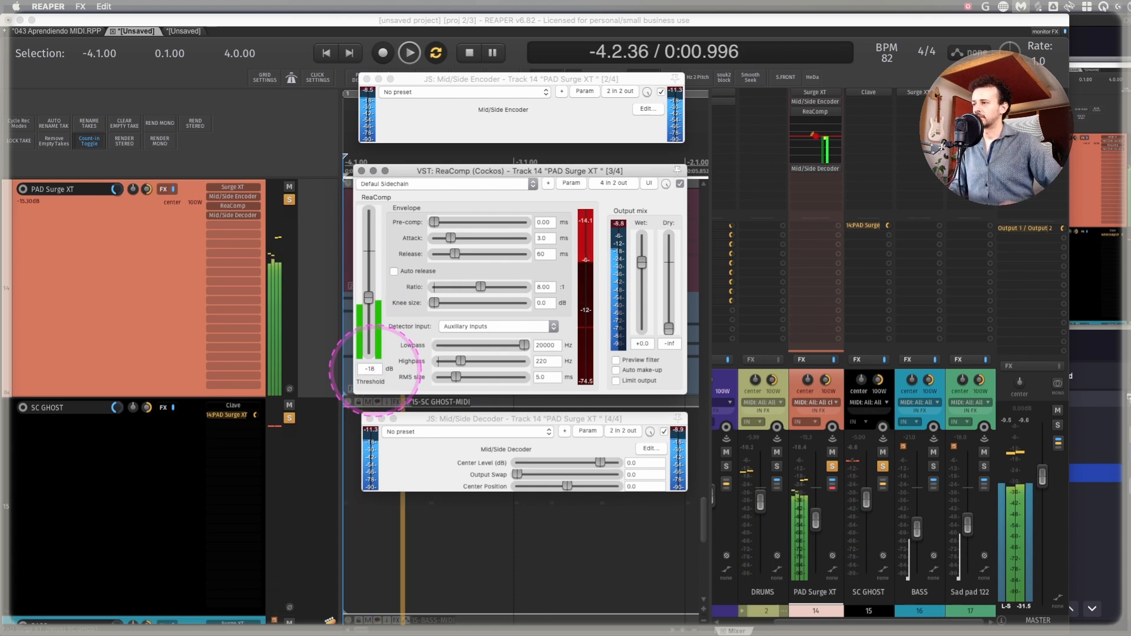
pyautogui.click(152, 312)
pyautogui.press('space')
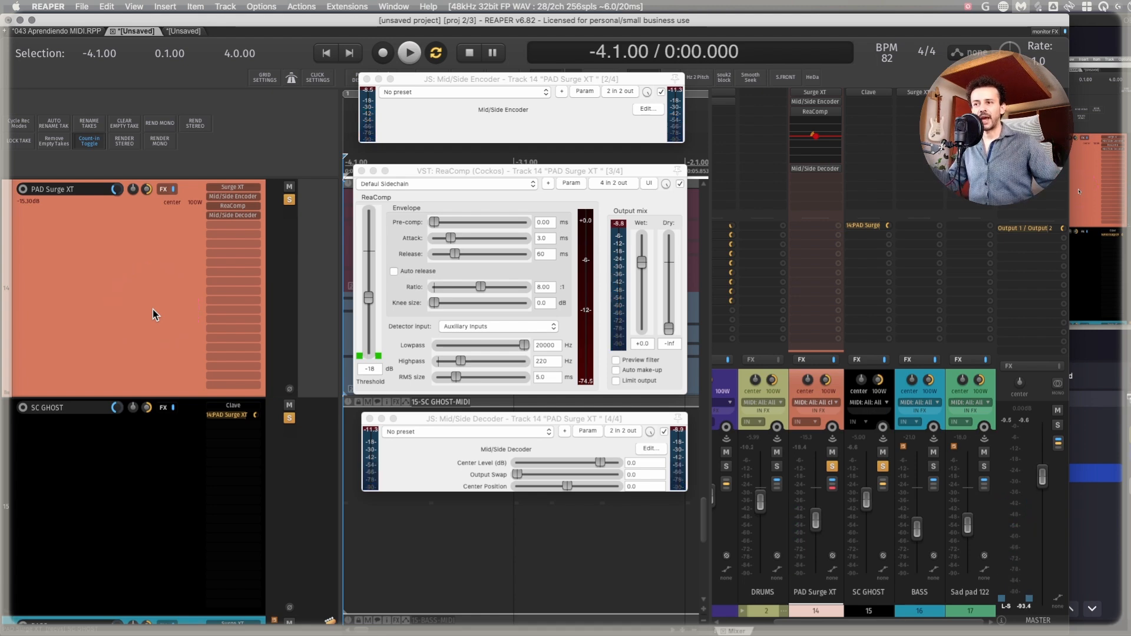
# - Close the floating plug-in windows and unsolo the PAD Surge XT and SC GHOST tracks
pyautogui.click(171, 313)
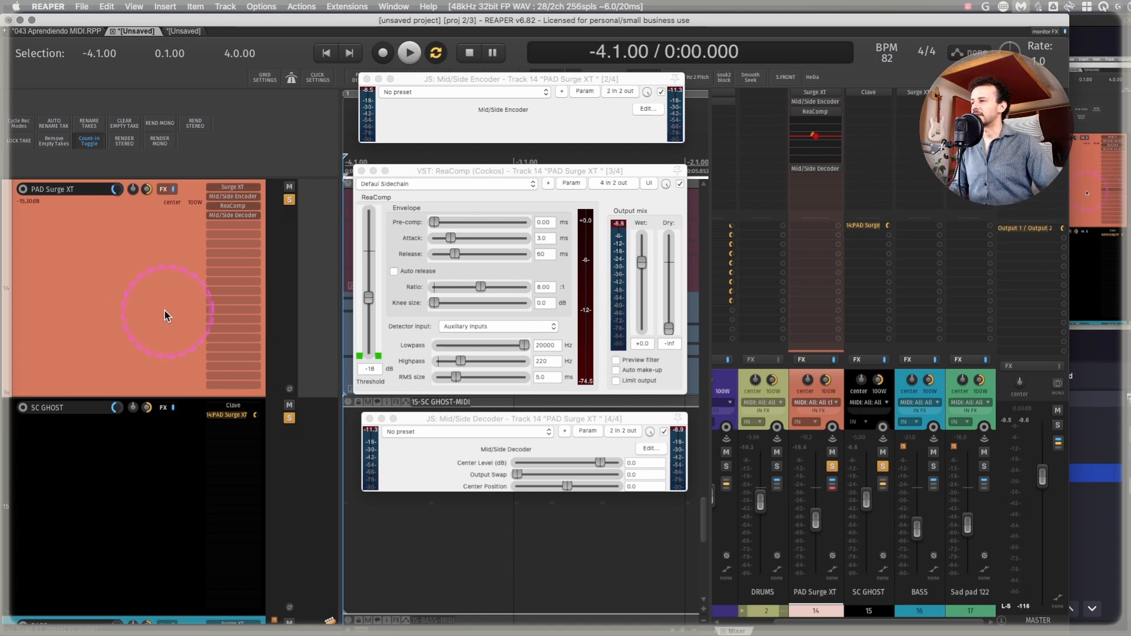
pyautogui.press('Escape')
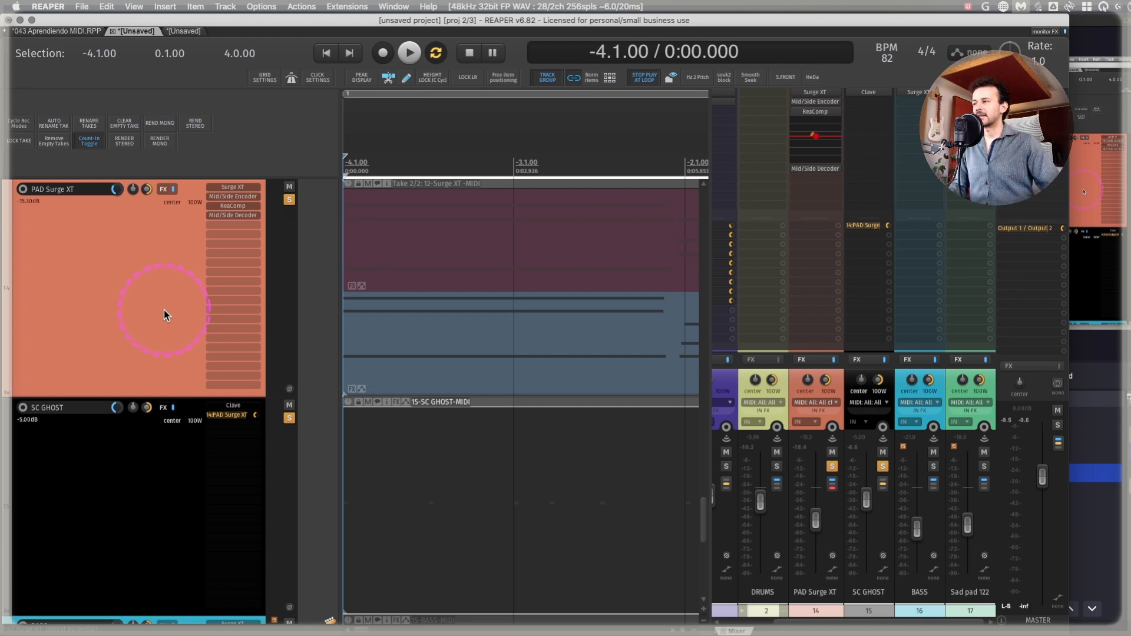
pyautogui.click(289, 200)
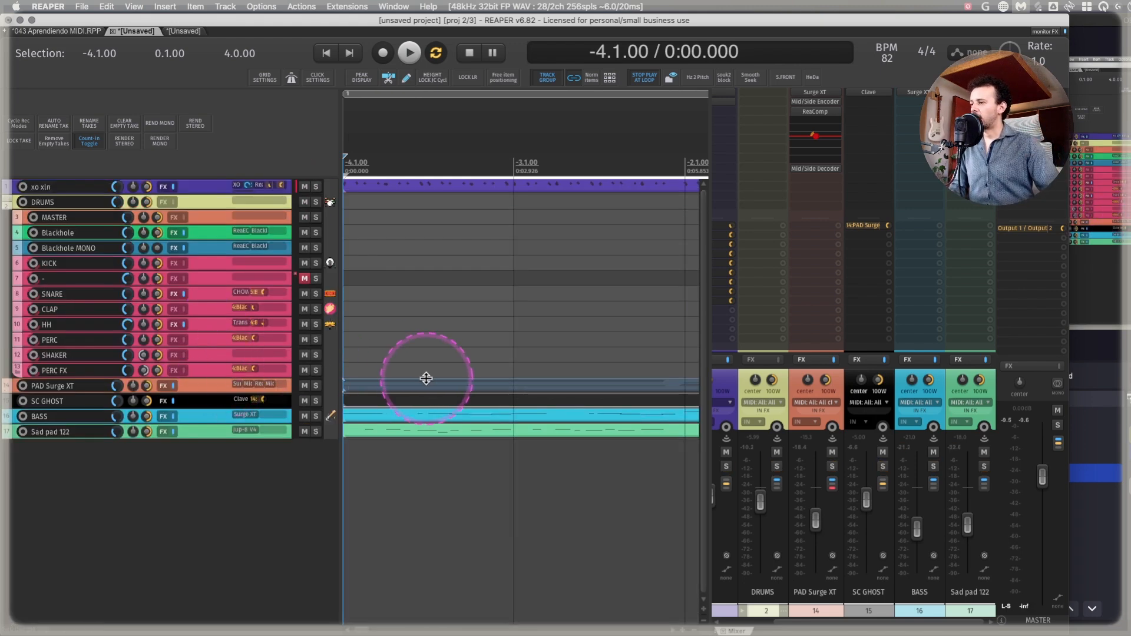
pyautogui.moveTo(369, 180); pyautogui.dragTo(677, 484)
pyautogui.scroll(-5, 589, 479)
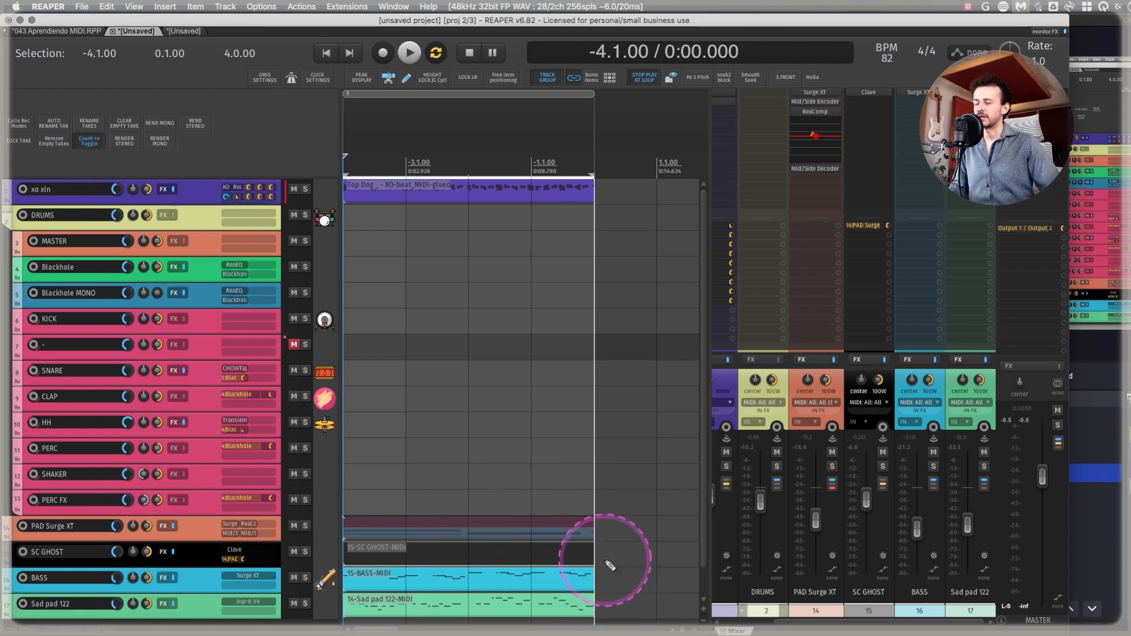
# - Solo the BASS and Sad pad 122 tracks and widen the arrange area beside the mixer
pyautogui.click(600, 586)
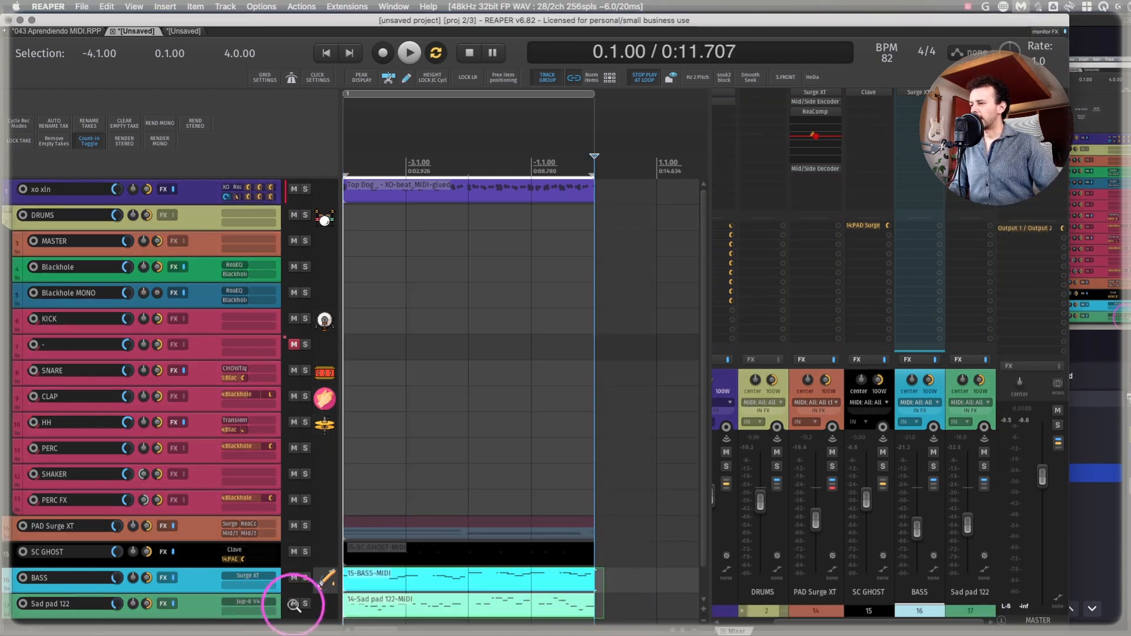
pyautogui.moveTo(294, 606); pyautogui.dragTo(292, 607)
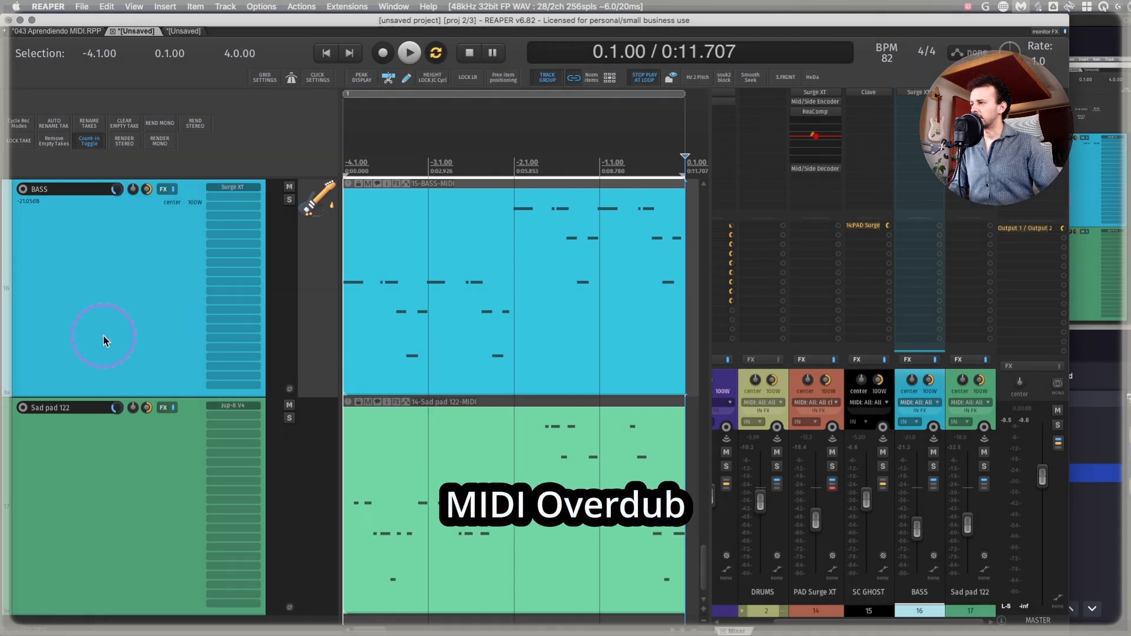
pyautogui.keyDown('shift'); pyautogui.click(125, 498); pyautogui.keyUp('shift')
pyautogui.press('F6')
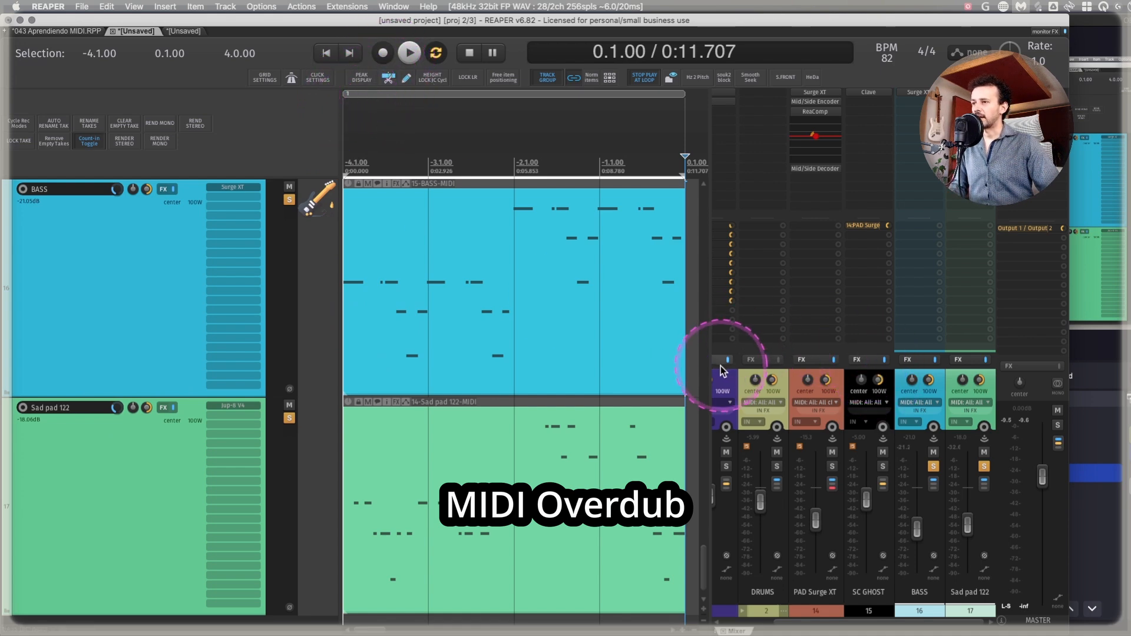
pyautogui.moveTo(709, 380); pyautogui.dragTo(760, 378)
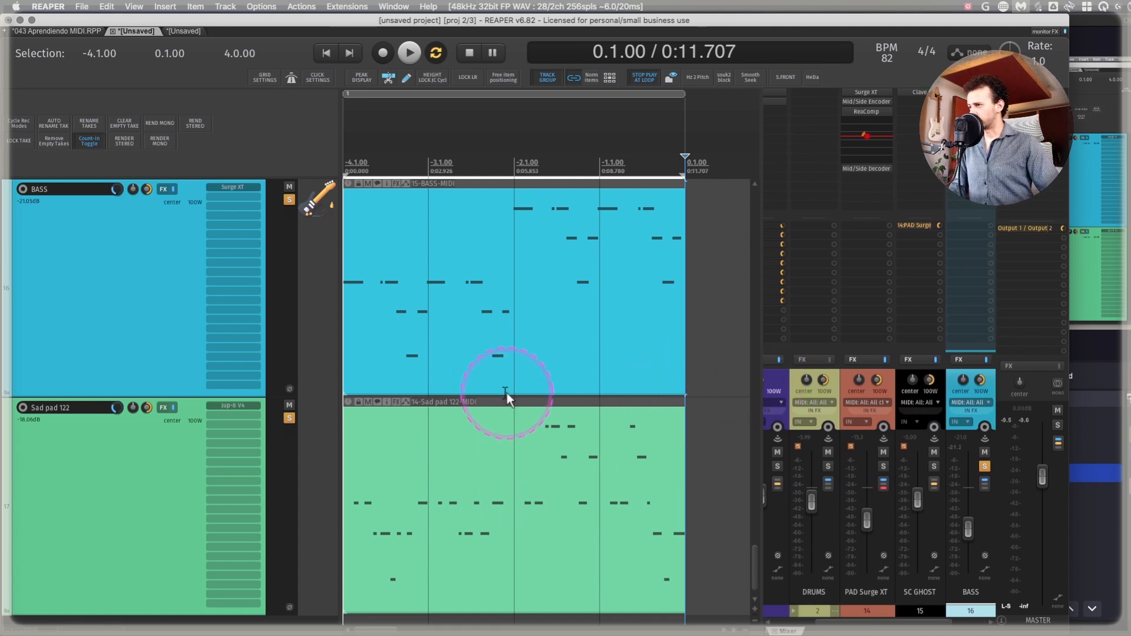
# - Set Sad pad 122's record mode to Record: input (audio or MIDI) and delete its MIDI item between 2.1.00 and 4.1.00
pyautogui.rightClick(22, 380)
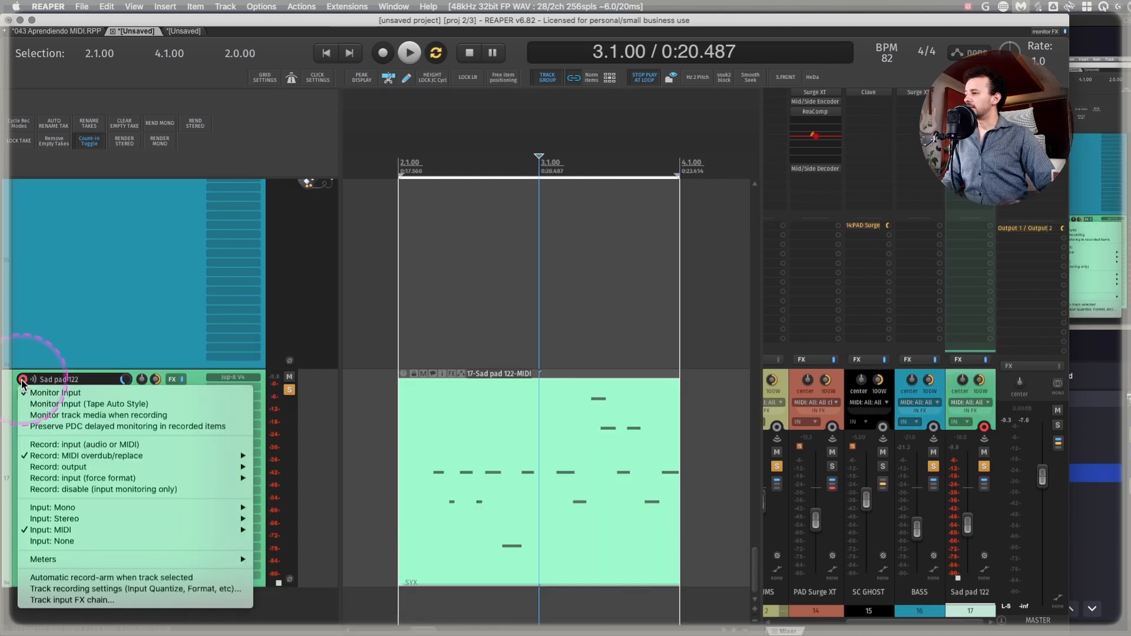
pyautogui.click(66, 447)
pyautogui.press('Delete')
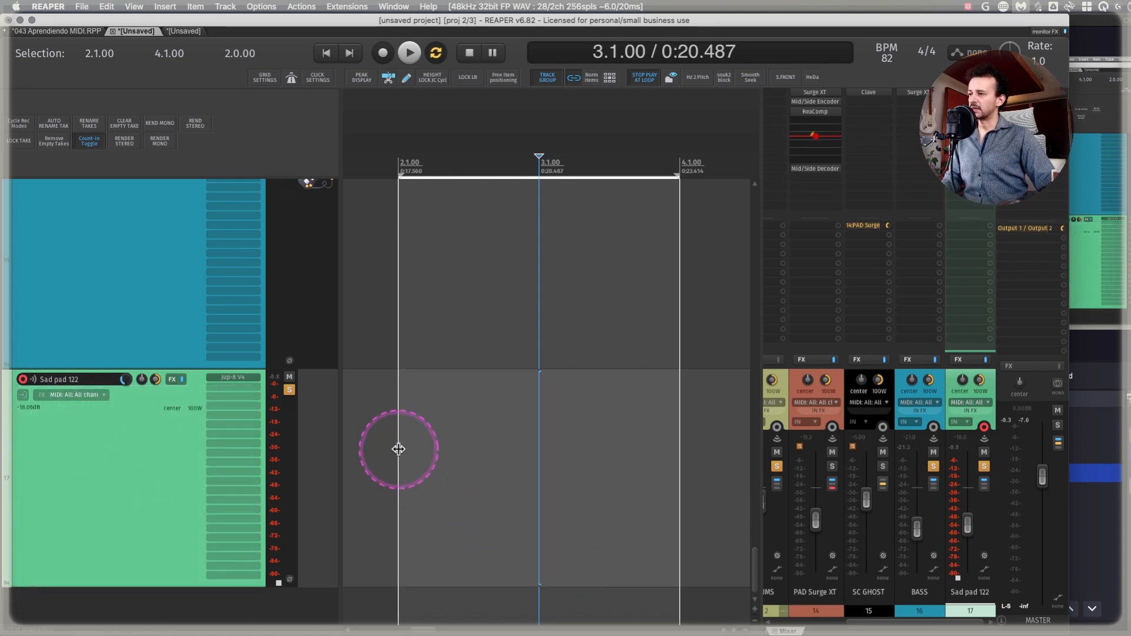
# - Record looped MIDI takes on Sad pad 122 from 2.1.00 to 4.1.00
pyautogui.click(397, 447)
pyautogui.click(382, 54)
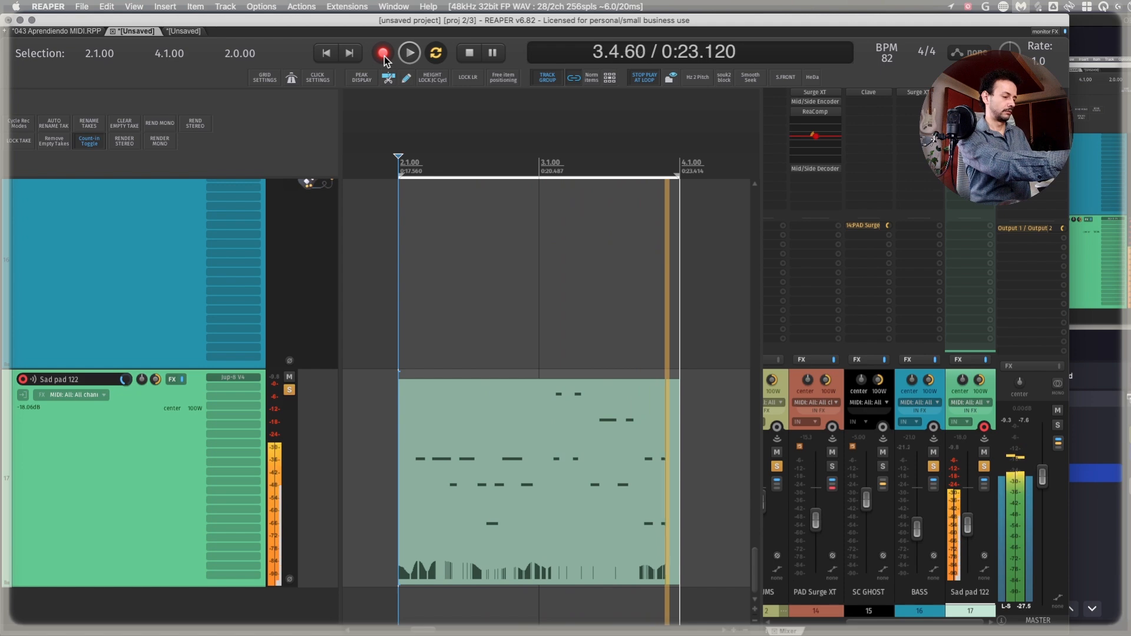
pyautogui.click(383, 54)
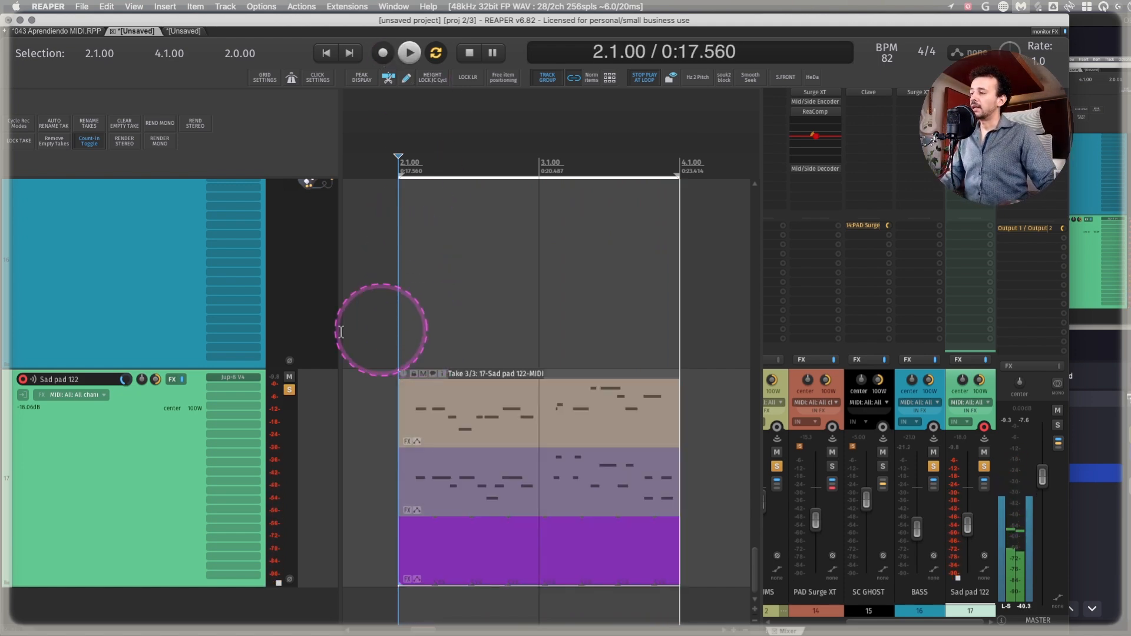
# - Review the recording mode options of the Sad pad 122 track and leave them as they are
pyautogui.rightClick(22, 380)
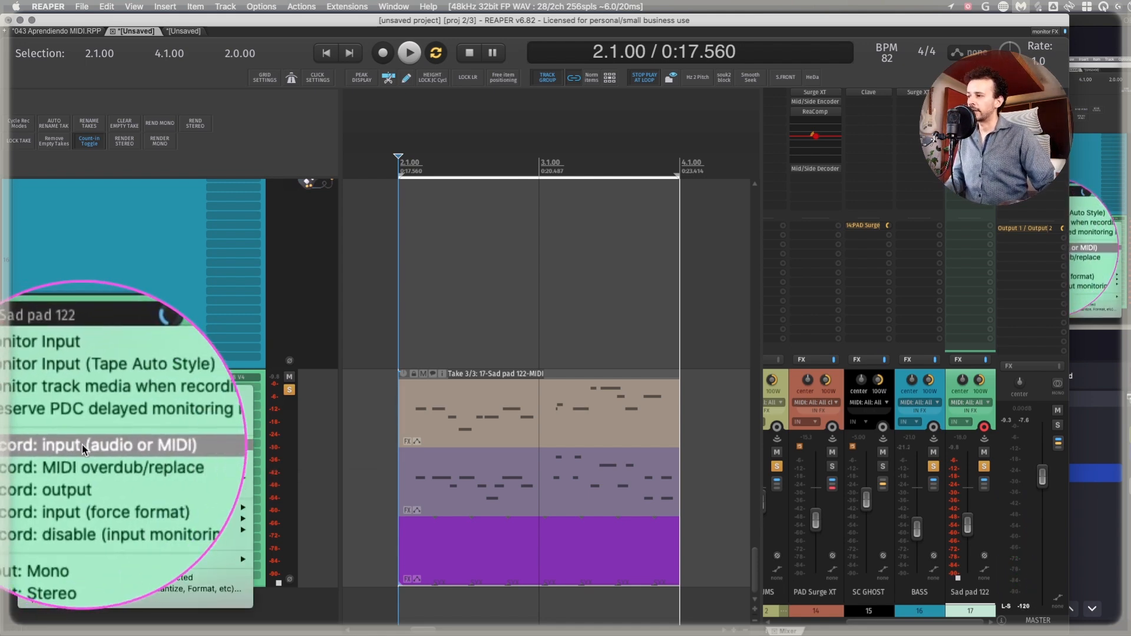
pyautogui.moveTo(64, 457)
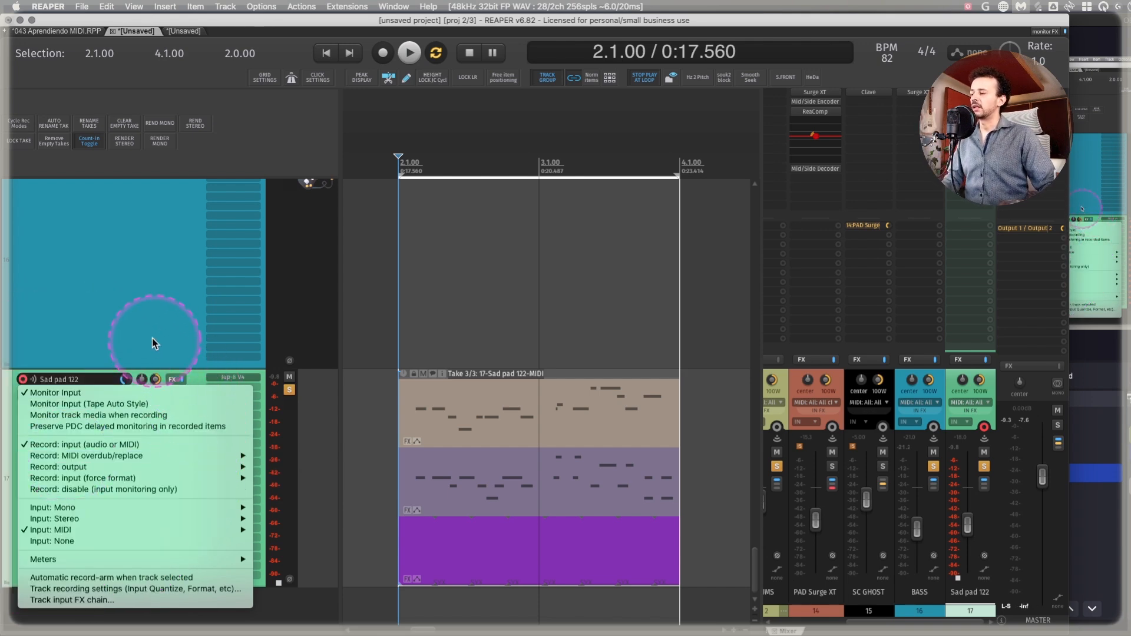
pyautogui.click(139, 323)
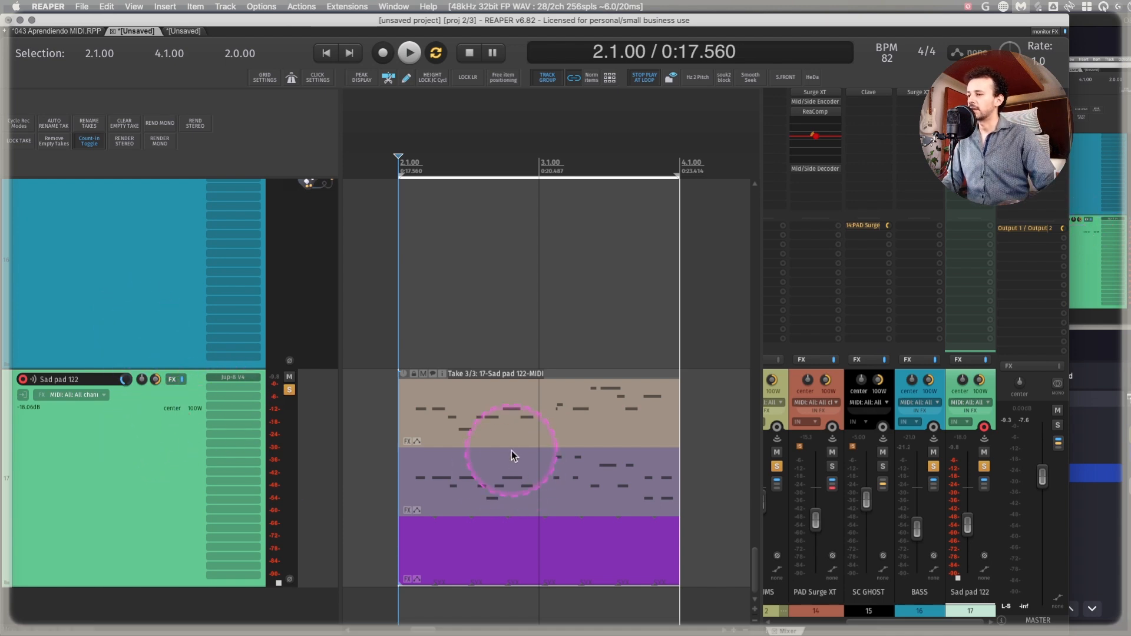
# - Cycle through the recorded Sad pad 122 takes and delete the third take, which contains no notes
pyautogui.press('End')
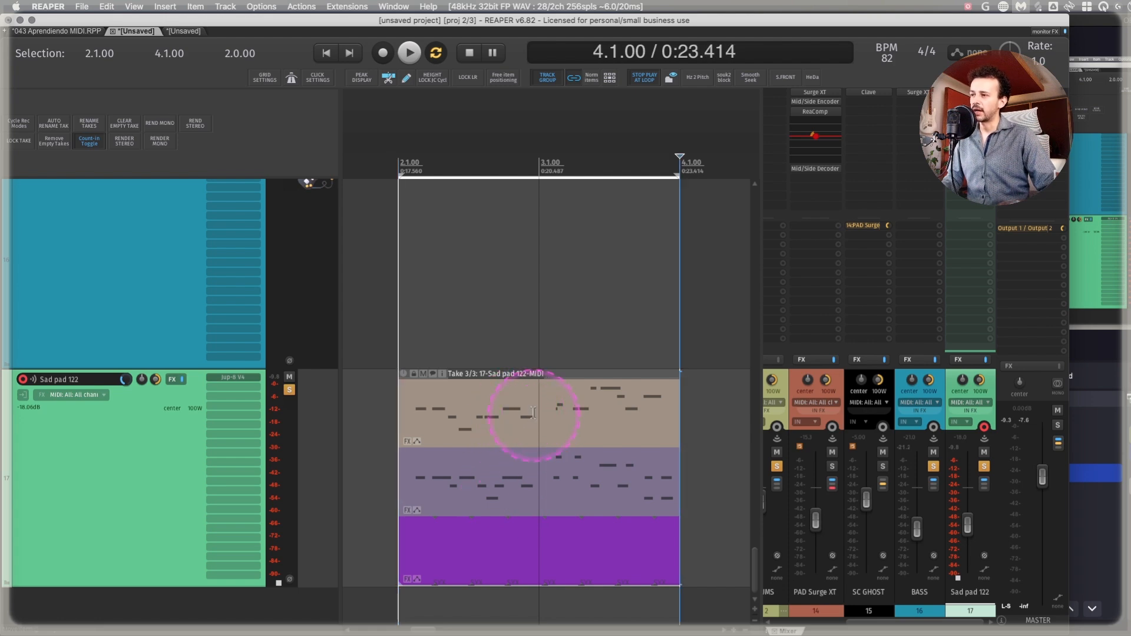
pyautogui.click(540, 408)
pyautogui.press('t')
pyautogui.press('t')
pyautogui.press('t')
pyautogui.press('t')
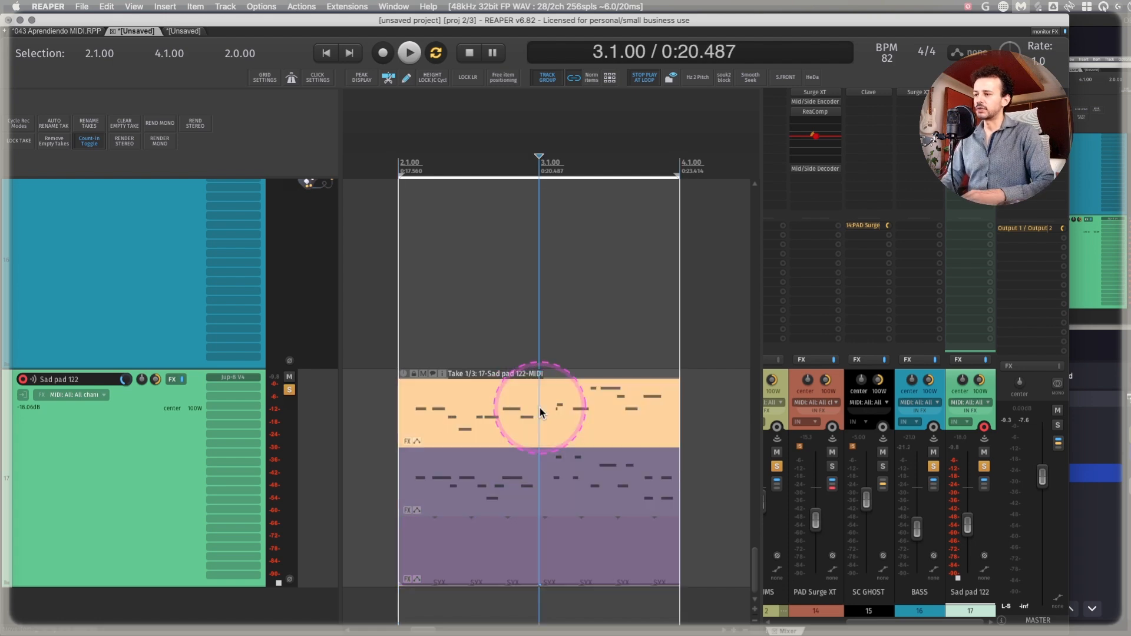
pyautogui.press('t')
pyautogui.hotkey('alt', 'shift', 'Delete')
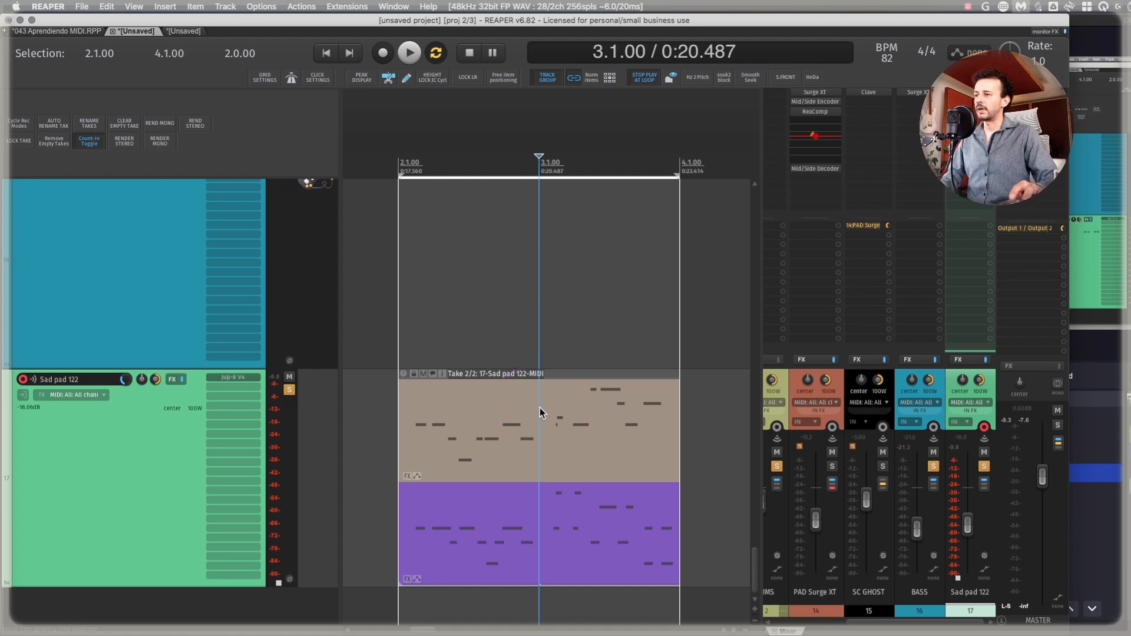
# - Delete the first recorded Sad pad 122 take, keeping only the purple second take
pyautogui.click(546, 416)
pyautogui.press('t')
pyautogui.hotkey('alt', 'shift', 'Delete')
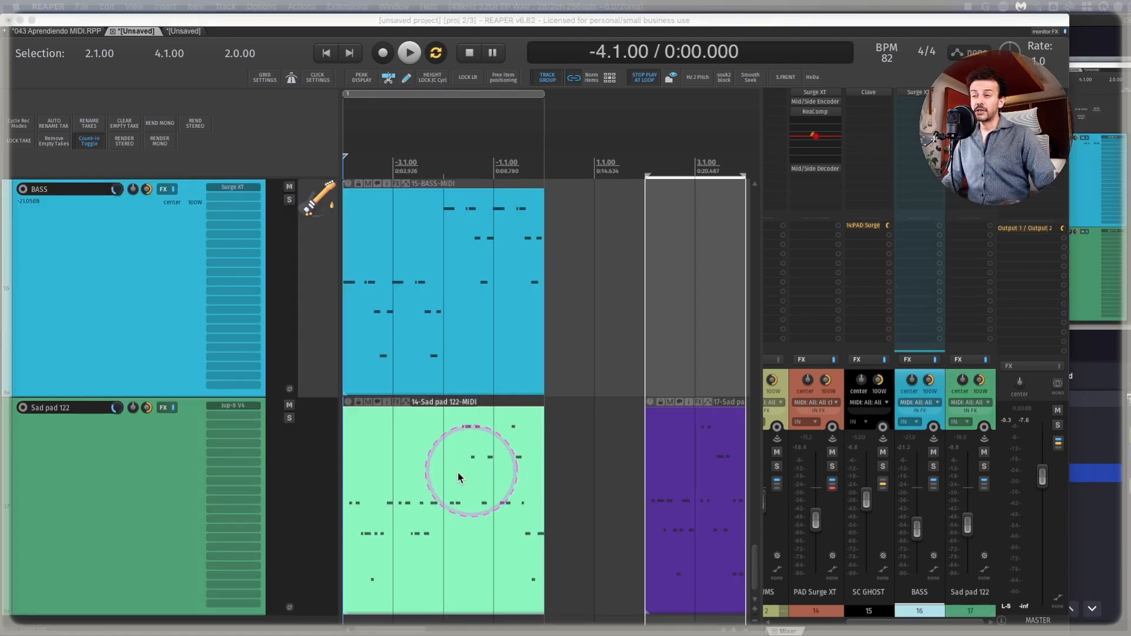
# - Examine the original and newly recorded Sad pad 122 MIDI items up close and hide the mixer
pyautogui.moveTo(555, 549); pyautogui.dragTo(308, 526)
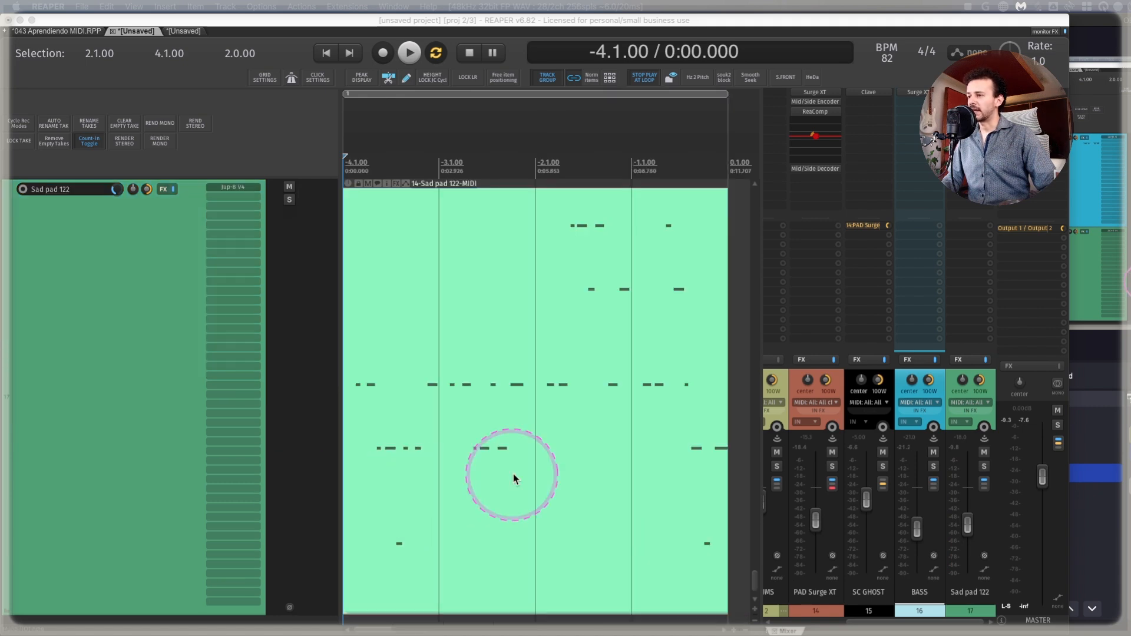
pyautogui.press('super+z')
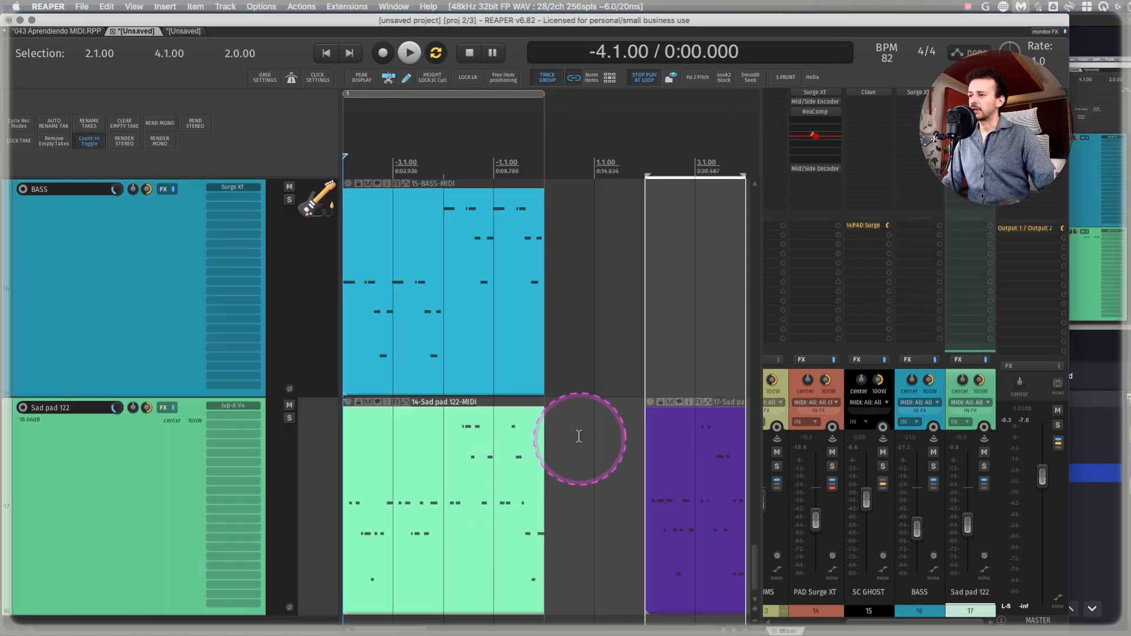
pyautogui.moveTo(648, 482); pyautogui.dragTo(745, 479)
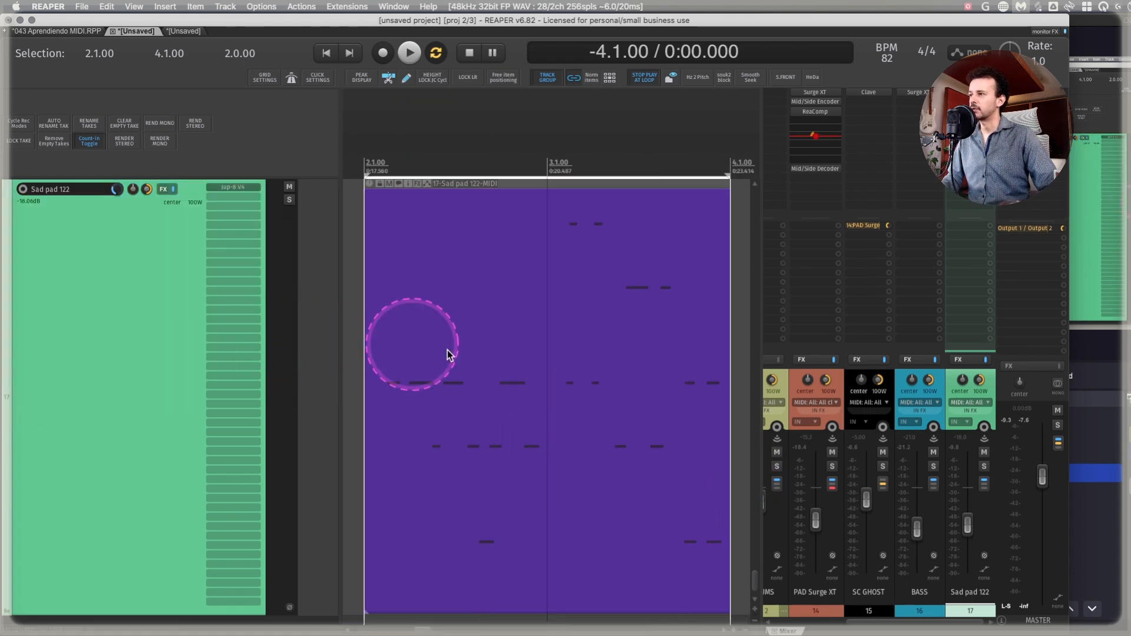
pyautogui.press('super+m')
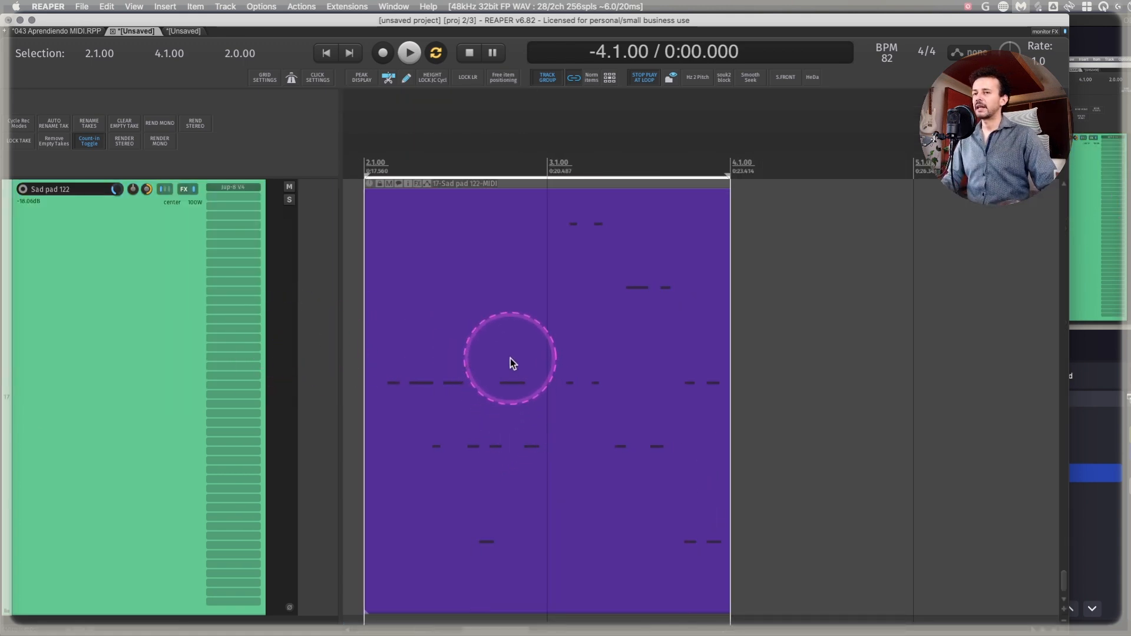
pyautogui.press('z')
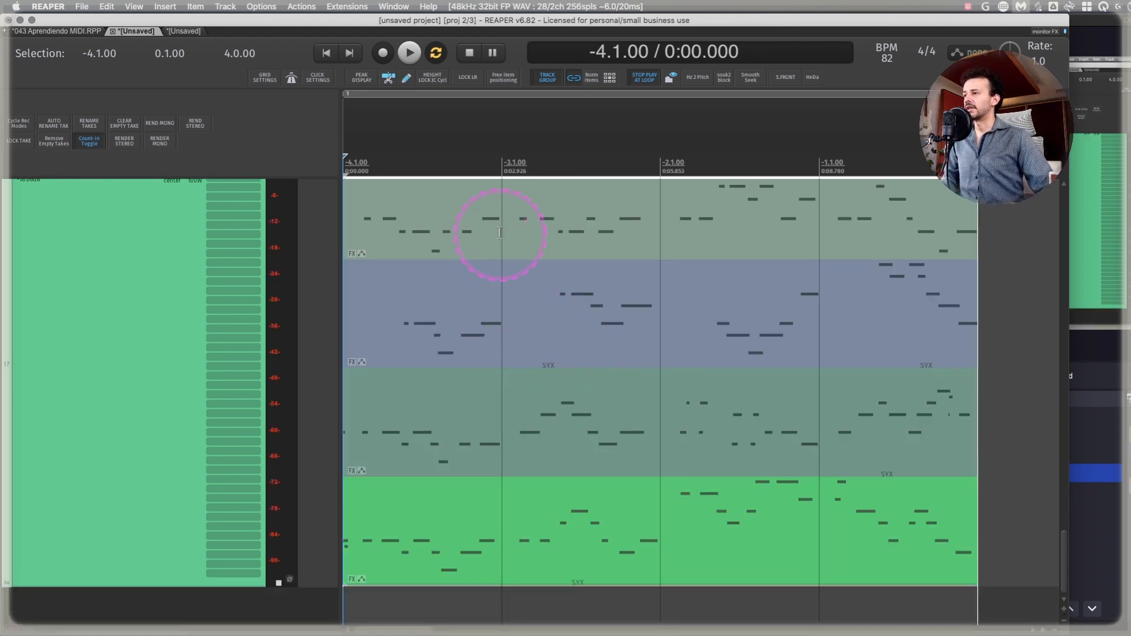
# - Set the time selection from -3.1.00 to -1.1.00 over the stacked Sad pad 122 takes, with the first take active
pyautogui.click(500, 233)
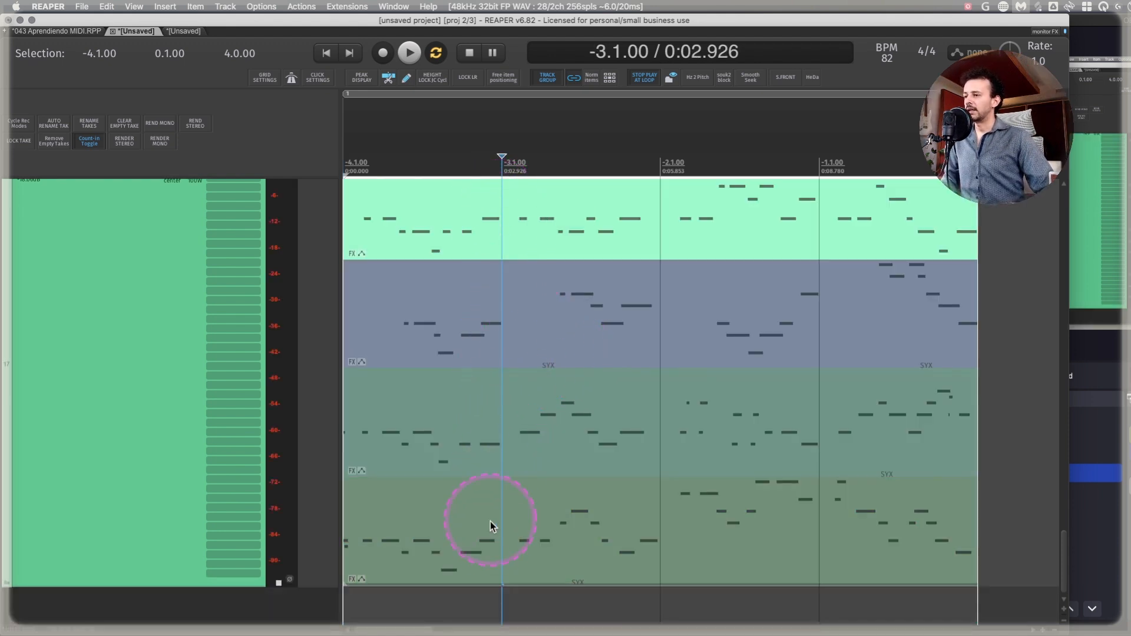
pyautogui.press('[')
pyautogui.click(667, 201)
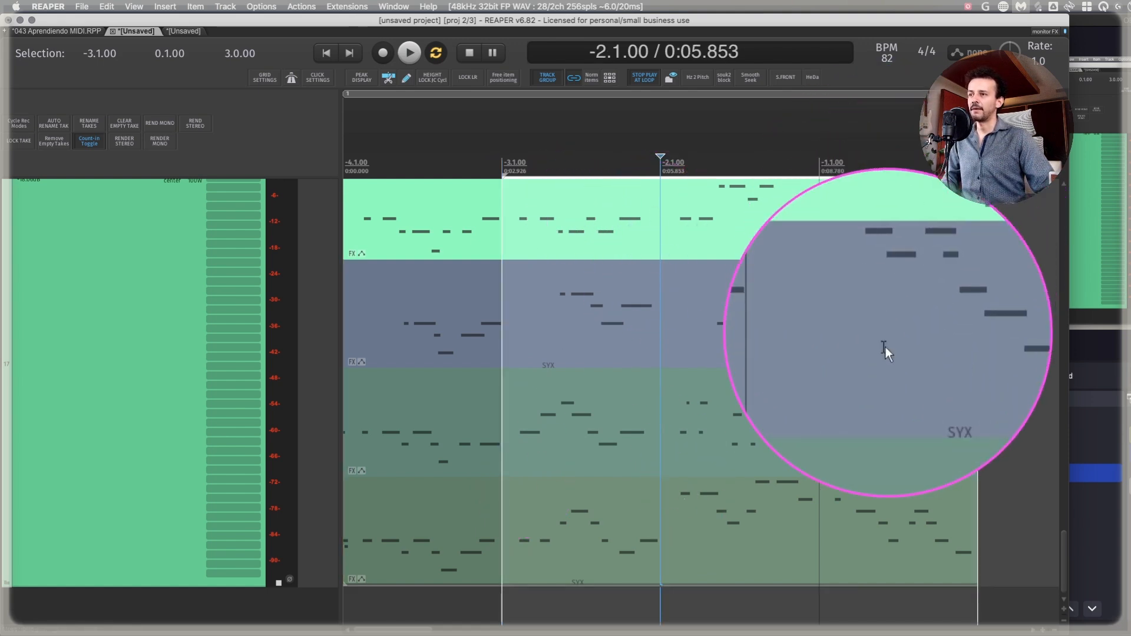
pyautogui.click(803, 199)
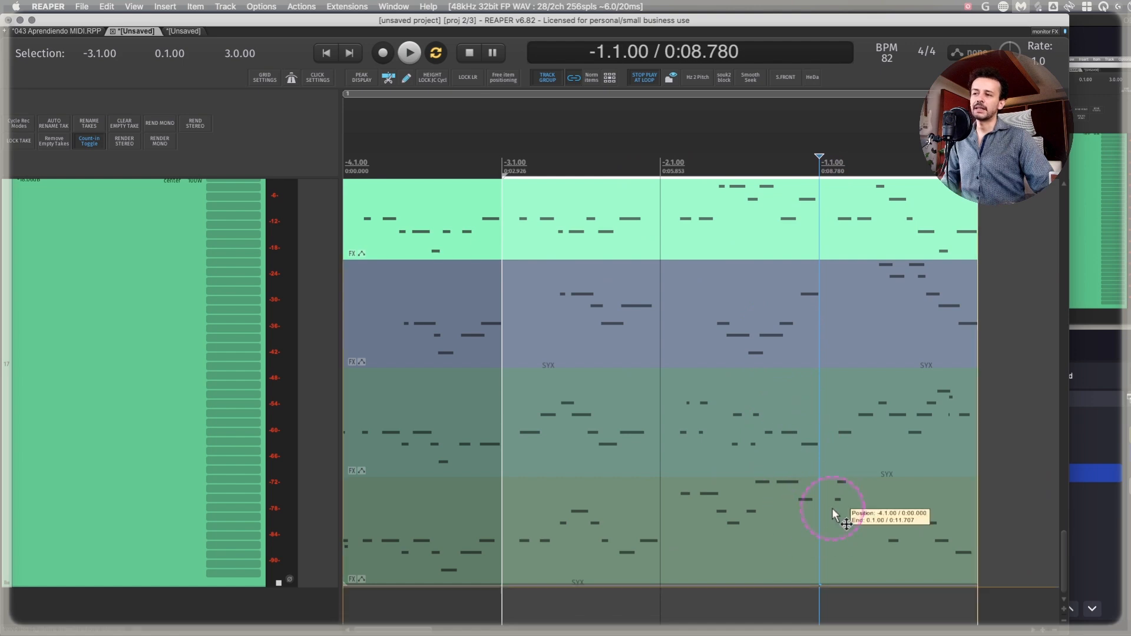
pyautogui.press(']')
pyautogui.click(816, 205)
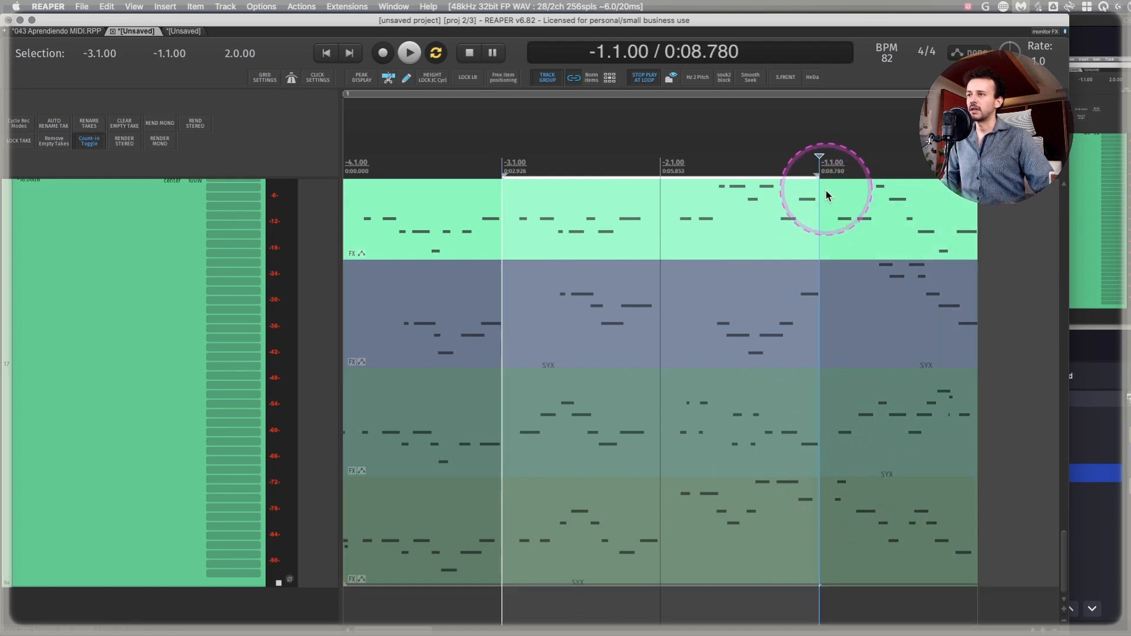
# - Activate the second Sad pad 122 take and split the multi-take item at -1.1.00, -2.1.00 and -3.1.00
pyautogui.click(876, 280)
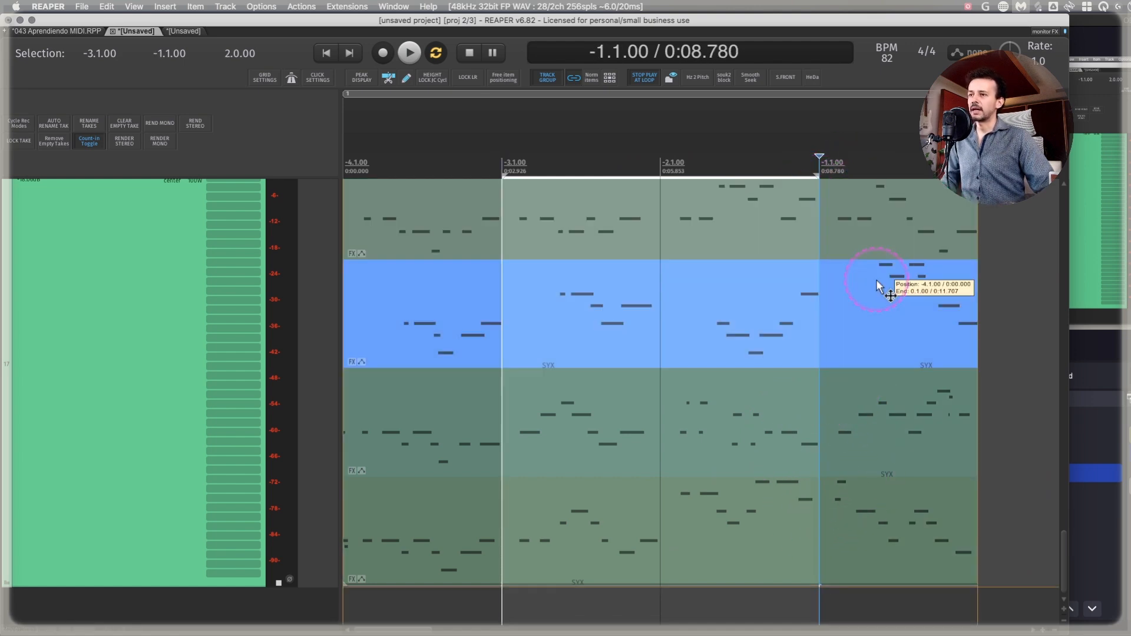
pyautogui.click(822, 210)
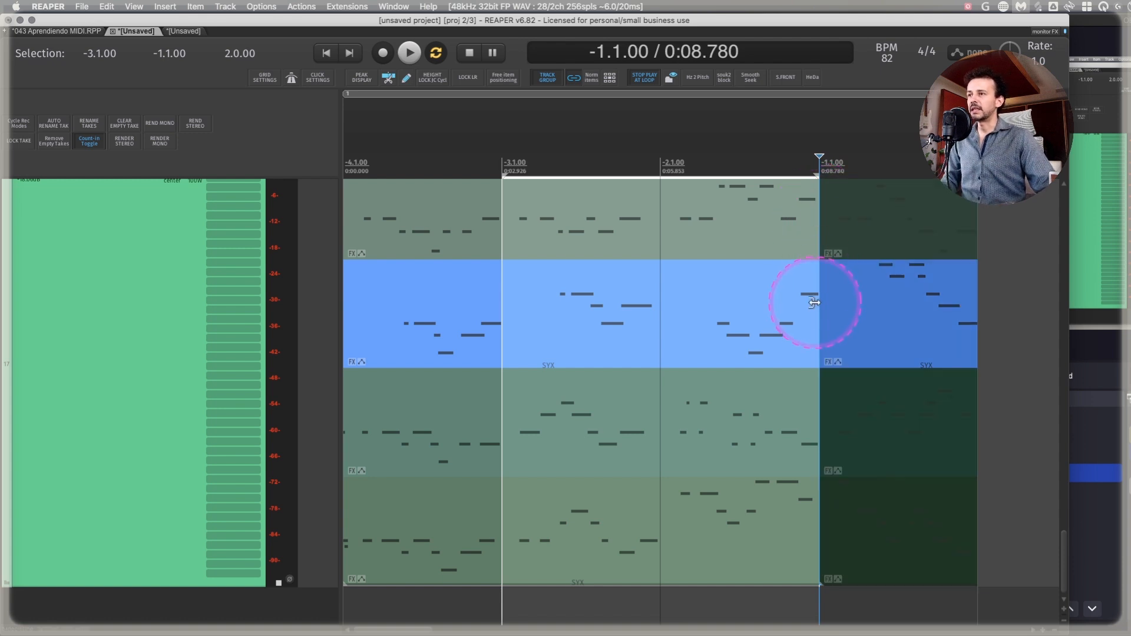
pyautogui.click(664, 198)
pyautogui.press('s')
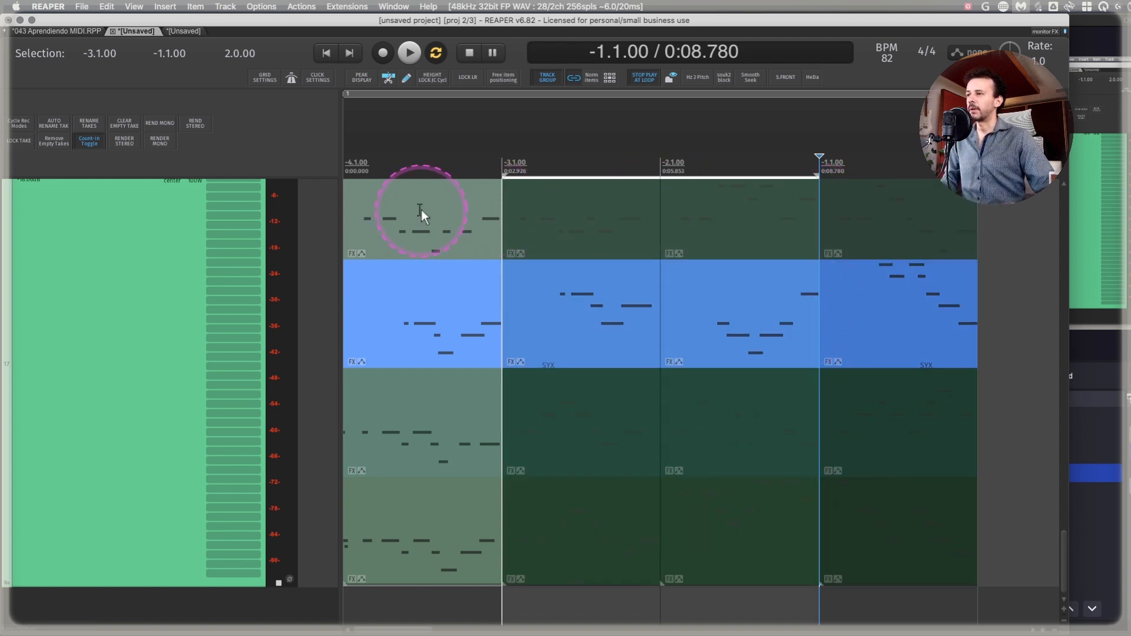
# - Comp the four Sad pad 122 segments from takes 1, 3, 1 and 4 in order, and play the comp from -4.1.00
pyautogui.click(432, 208)
pyautogui.click(569, 383)
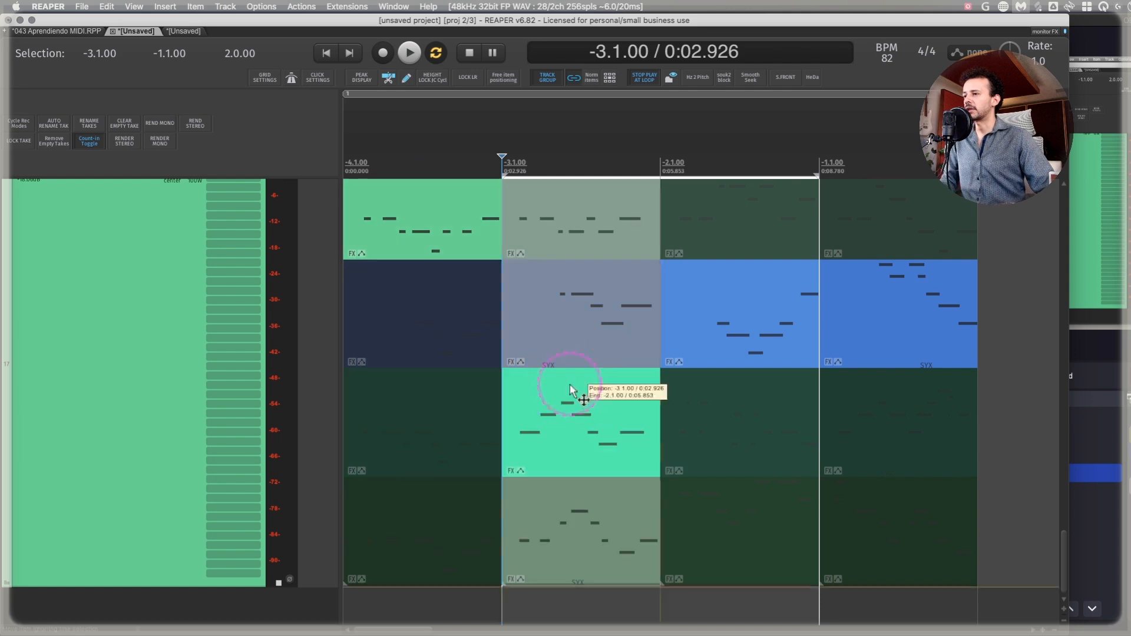
pyautogui.click(732, 201)
pyautogui.click(887, 459)
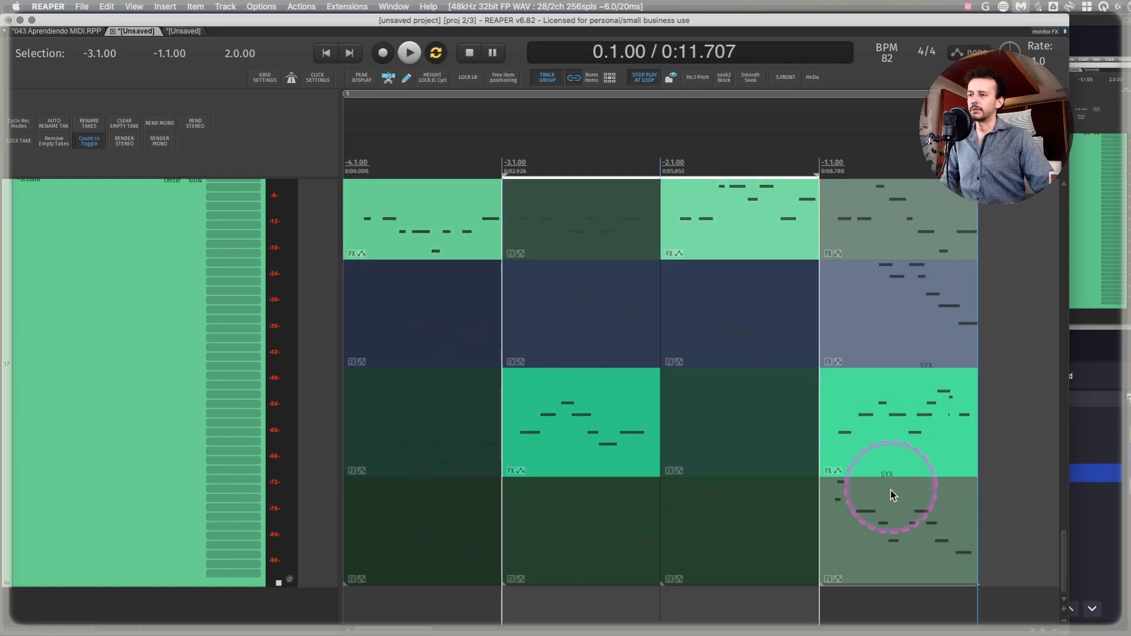
pyautogui.click(895, 529)
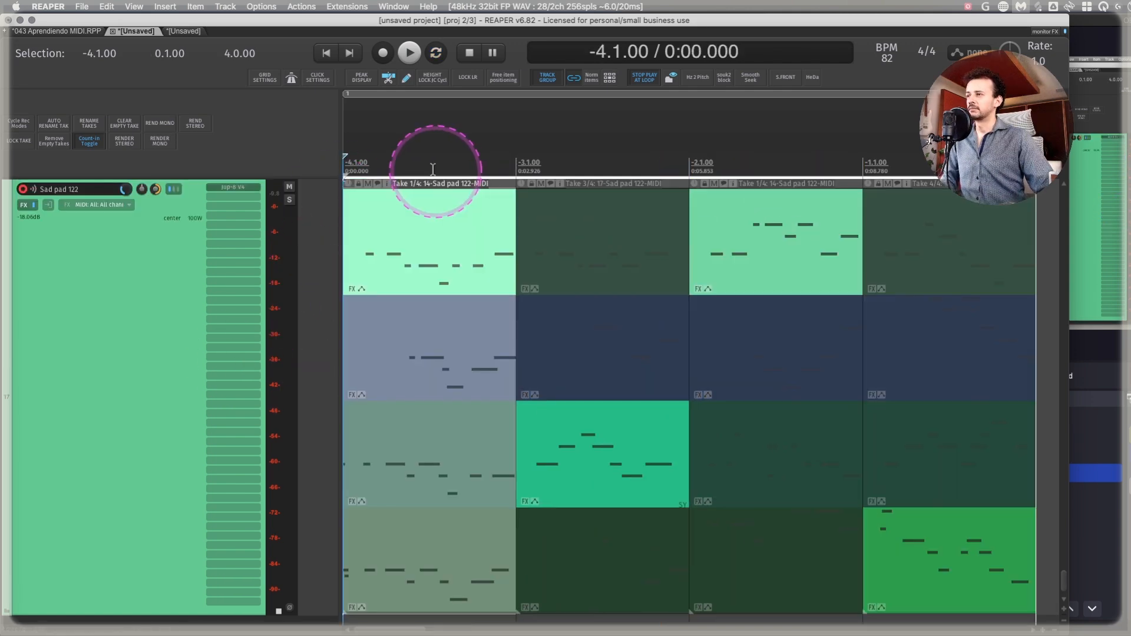
pyautogui.press('space')
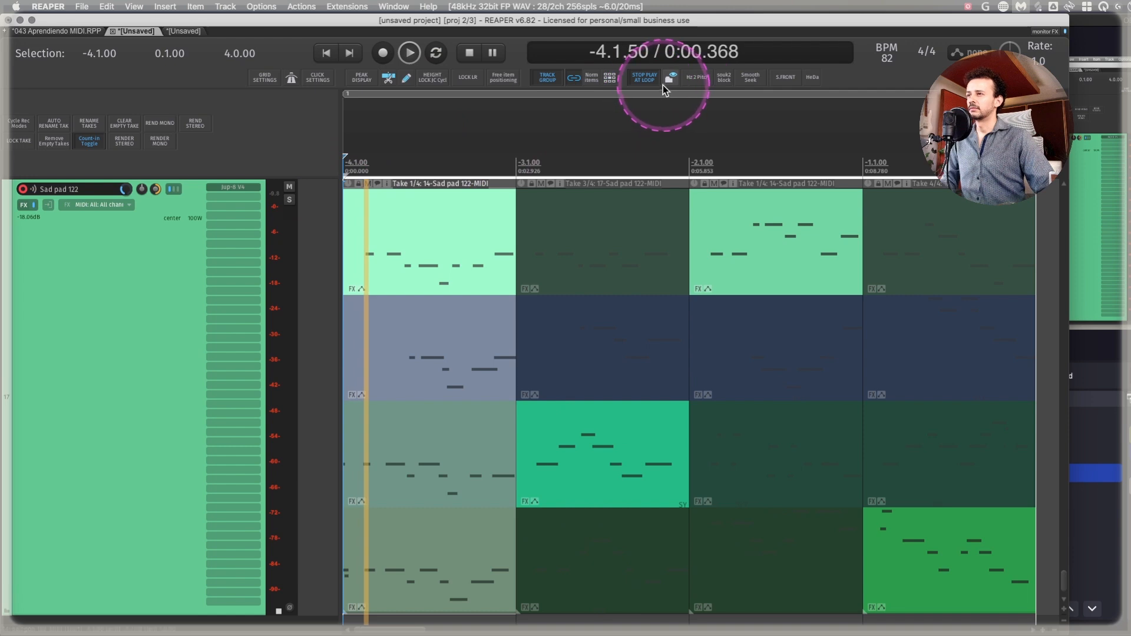
# - Check the Sad pad 122 recording mode and record a looped MIDI overdub pass between 2.1.00 and 4.1.00
pyautogui.click(174, 329)
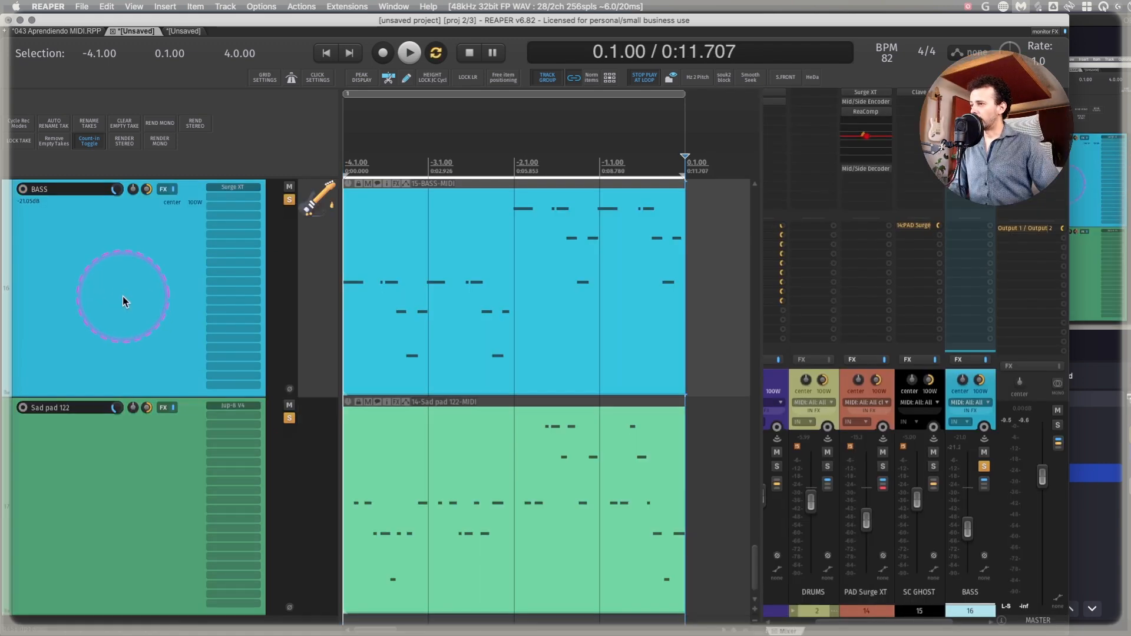
pyautogui.click(121, 490)
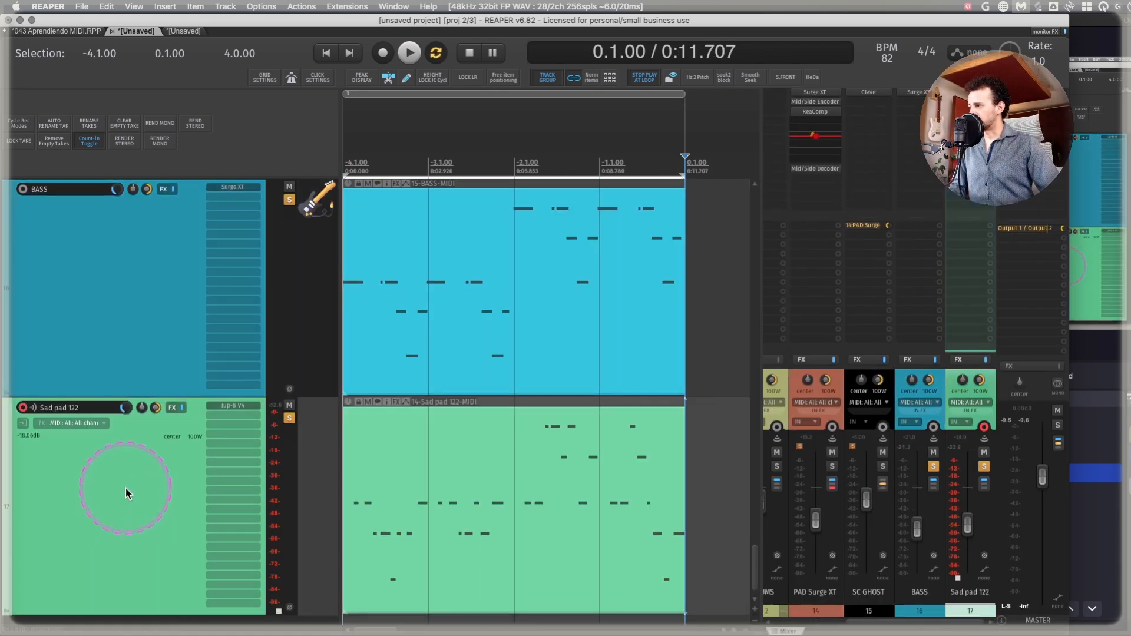
pyautogui.rightClick(22, 408)
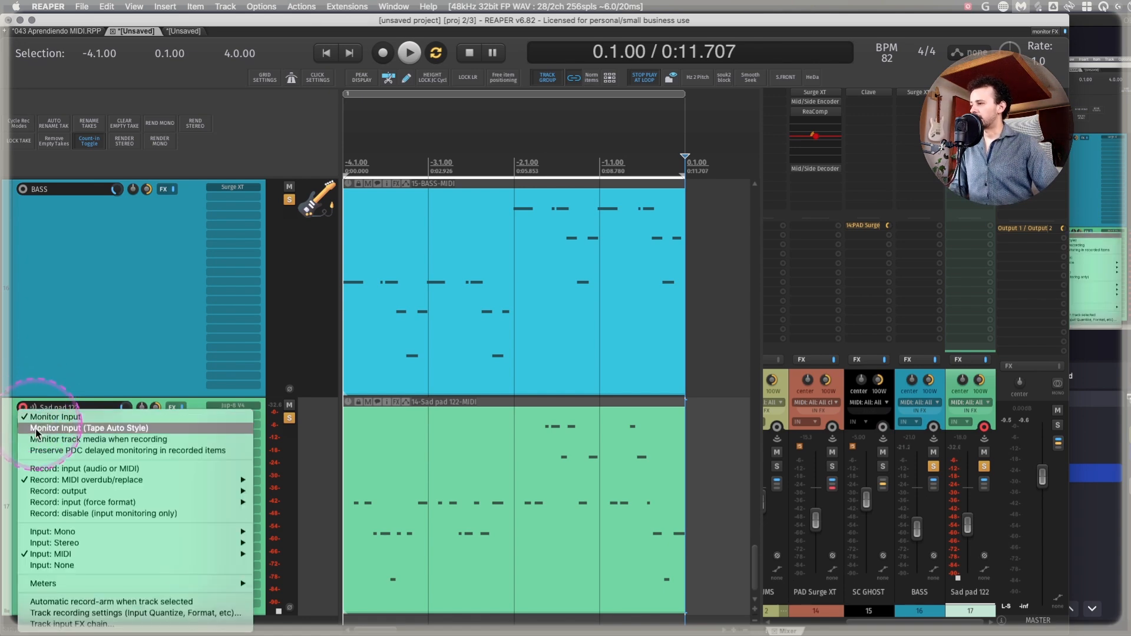
pyautogui.moveTo(100, 479)
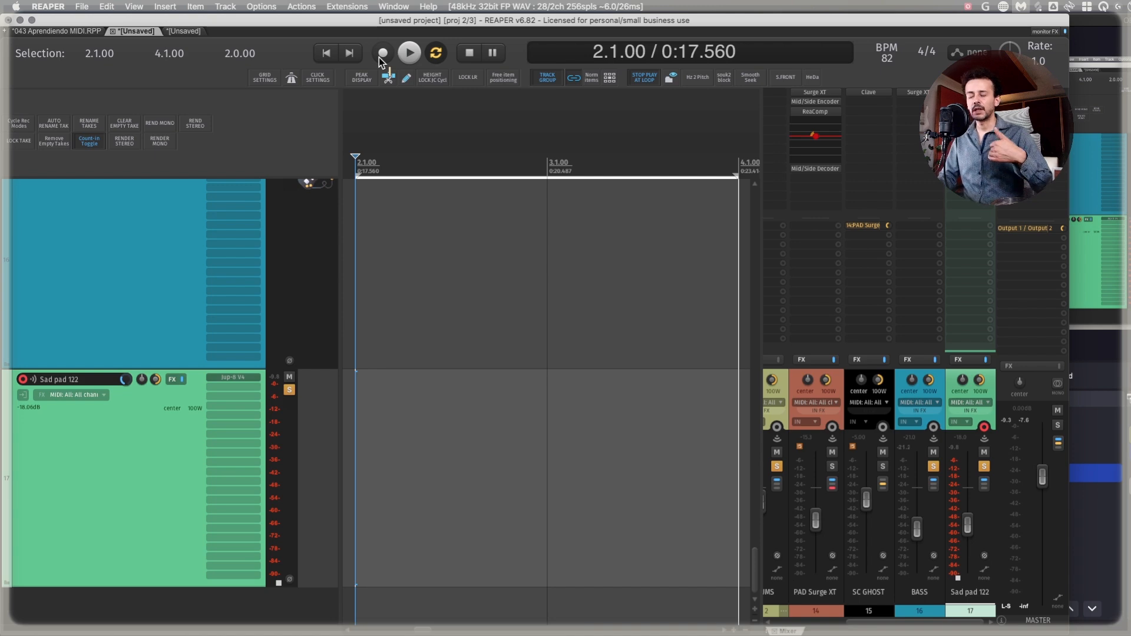
pyautogui.click(386, 54)
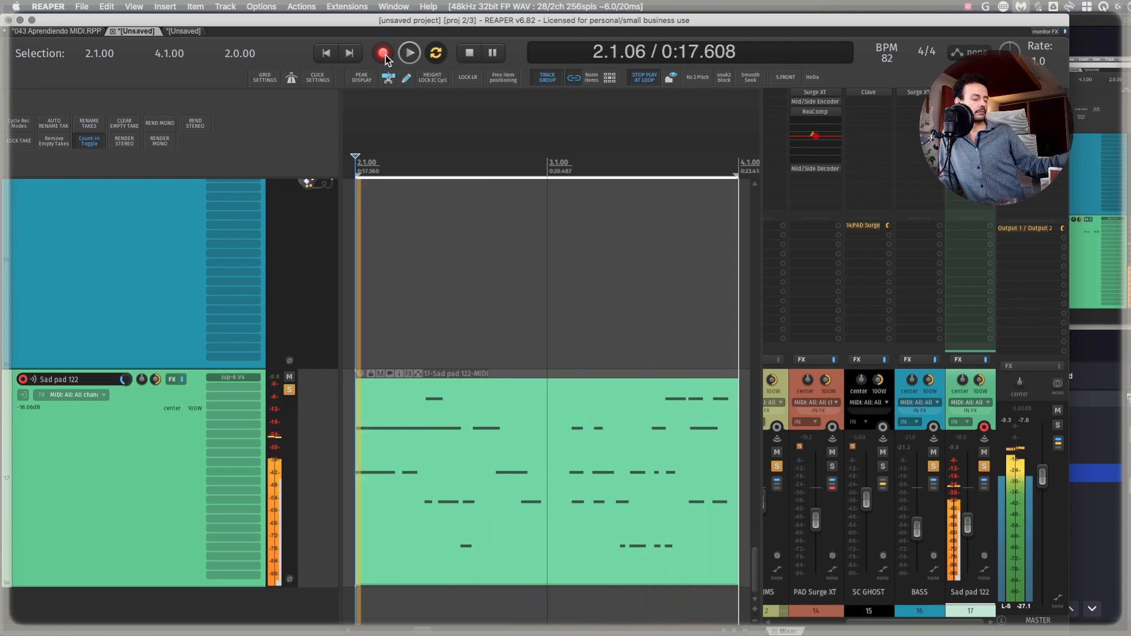
pyautogui.click(382, 53)
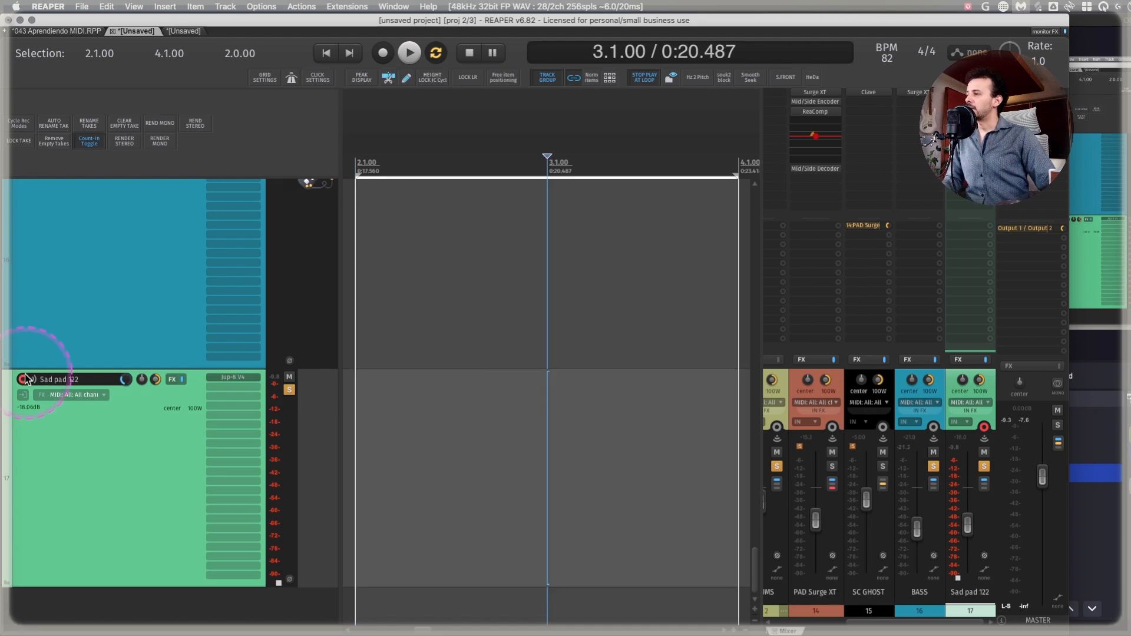
# - Set the recording mode of the Sad pad 122 track to MIDI replace
pyautogui.rightClick(26, 378)
pyautogui.moveTo(80, 454)
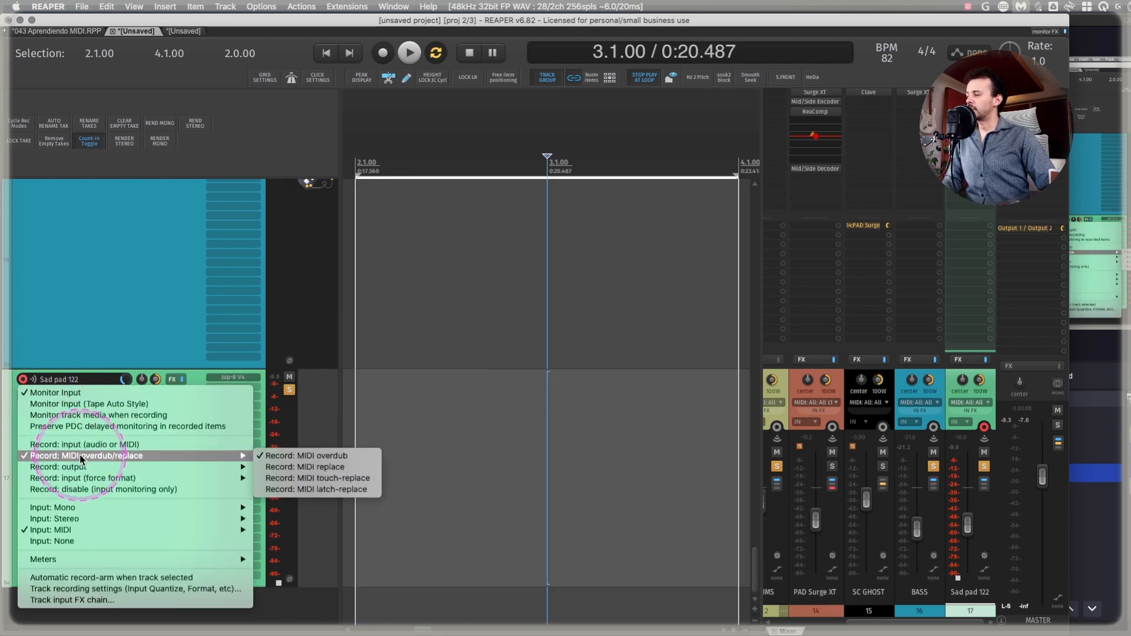
pyautogui.click(334, 468)
pyautogui.click(352, 417)
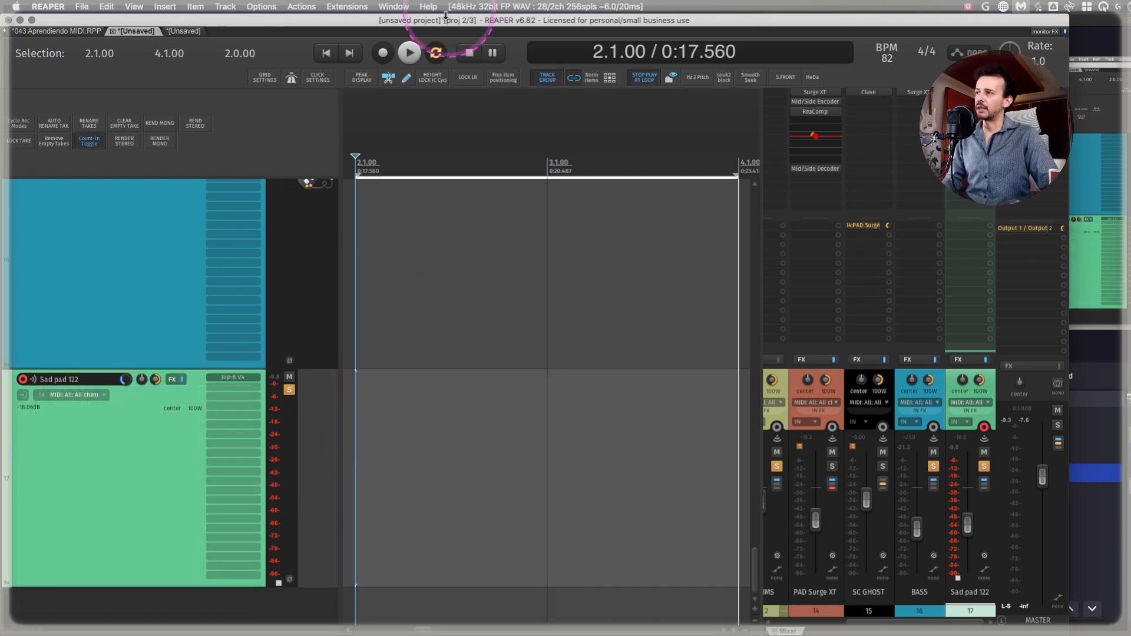
# - Record a looped MIDI replace pass on Sad pad 122 between 2.1.00 and 4.1.00 and select the recorded item
pyautogui.click(383, 53)
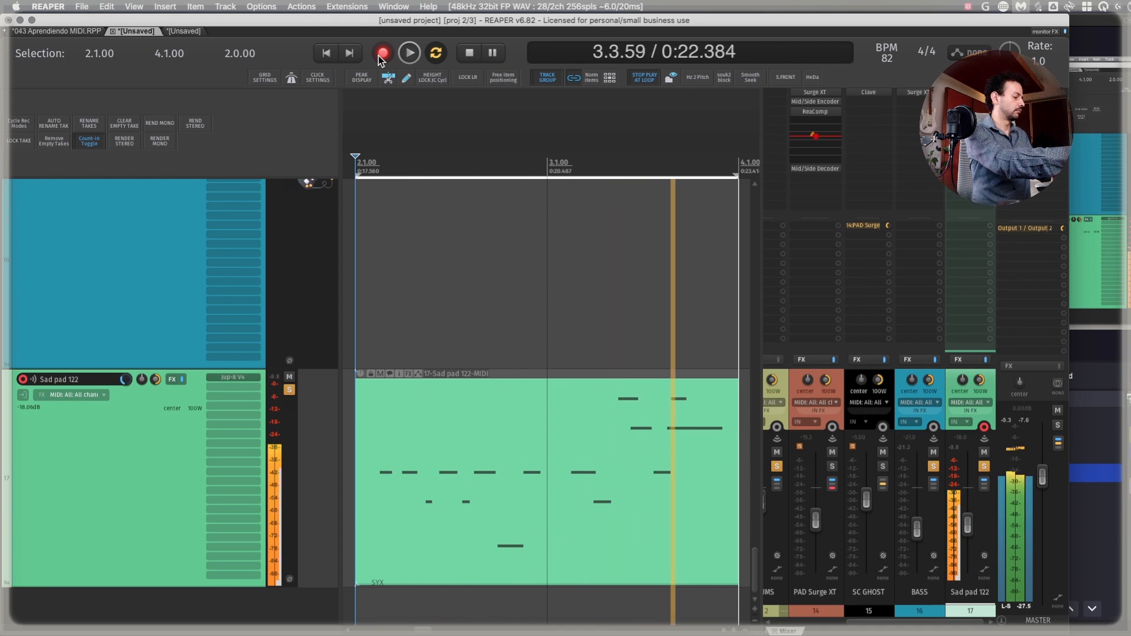
pyautogui.click(382, 54)
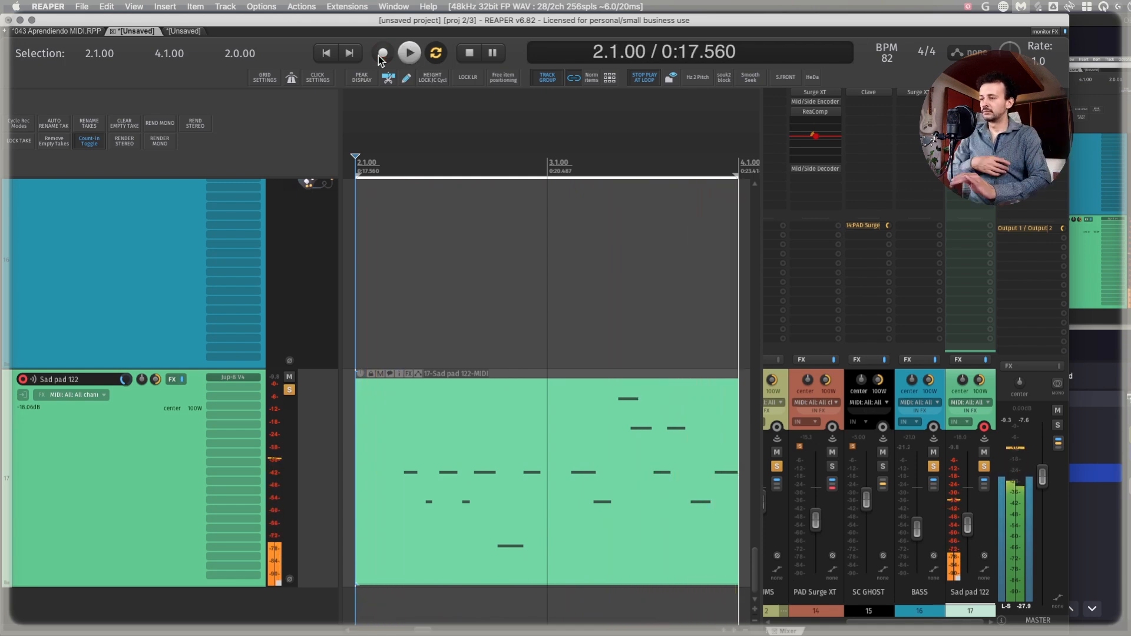
pyautogui.scroll(-2, 516, 416)
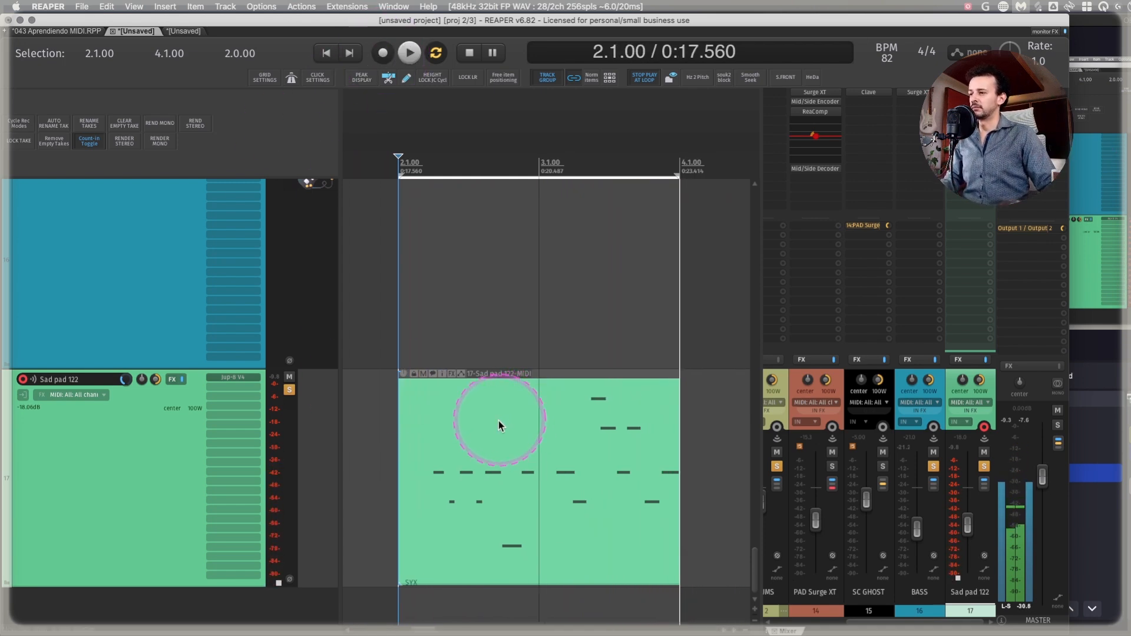
pyautogui.click(504, 420)
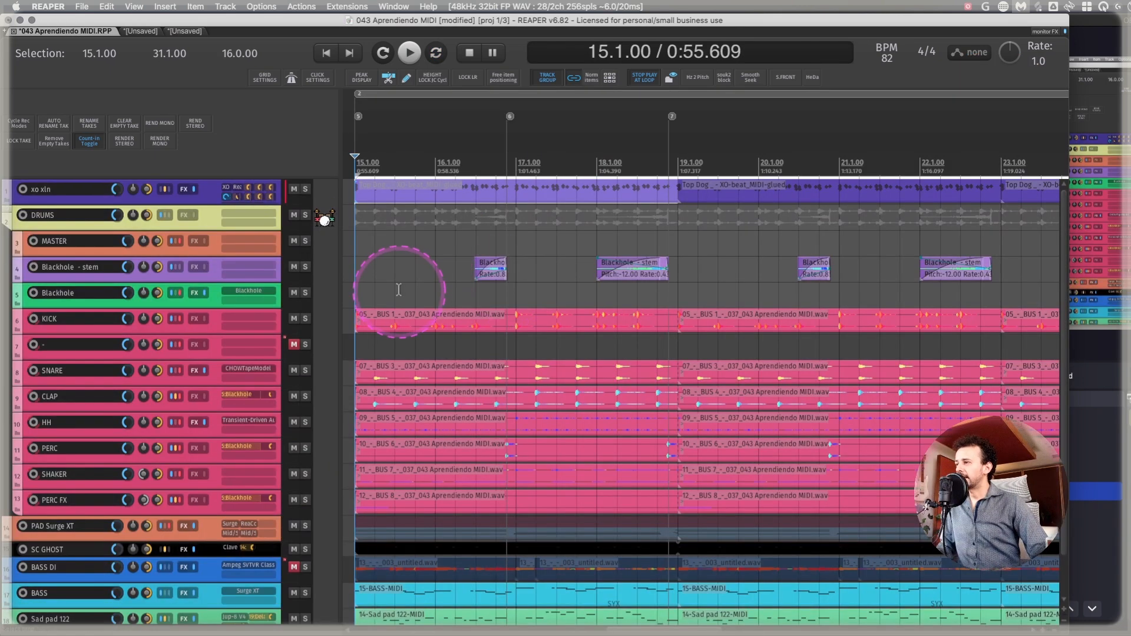
# - Examine the resampled Blackhole - stem items from bar 15 to bar 31 in the 043 Aprendiendo MIDI project
pyautogui.scroll(-4, 399, 289)
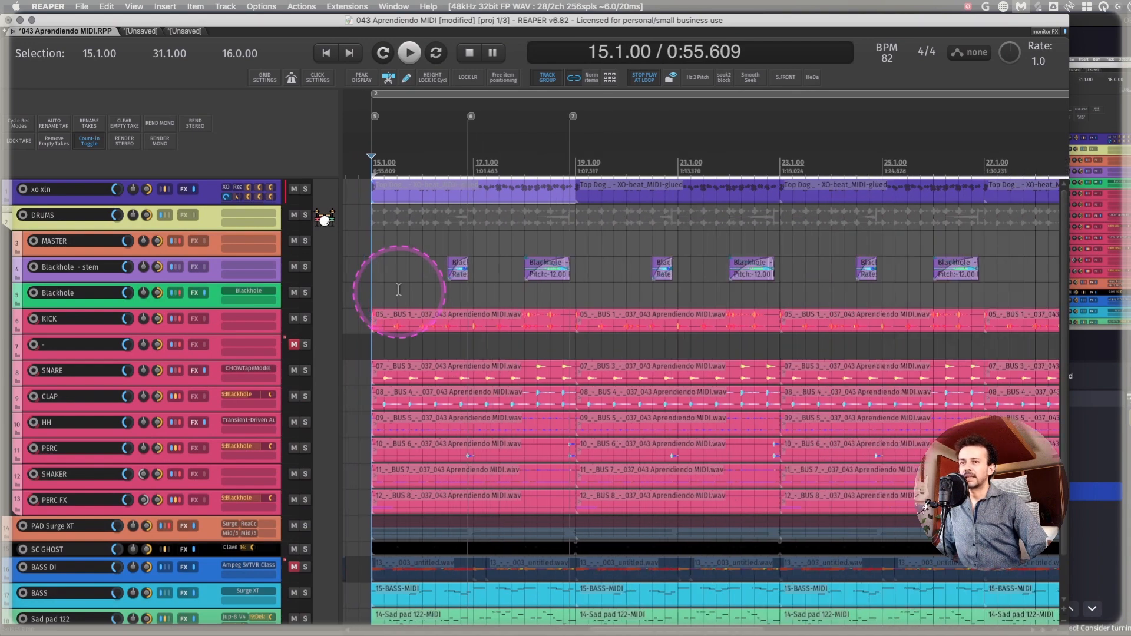
pyautogui.scroll(-4, 403, 290)
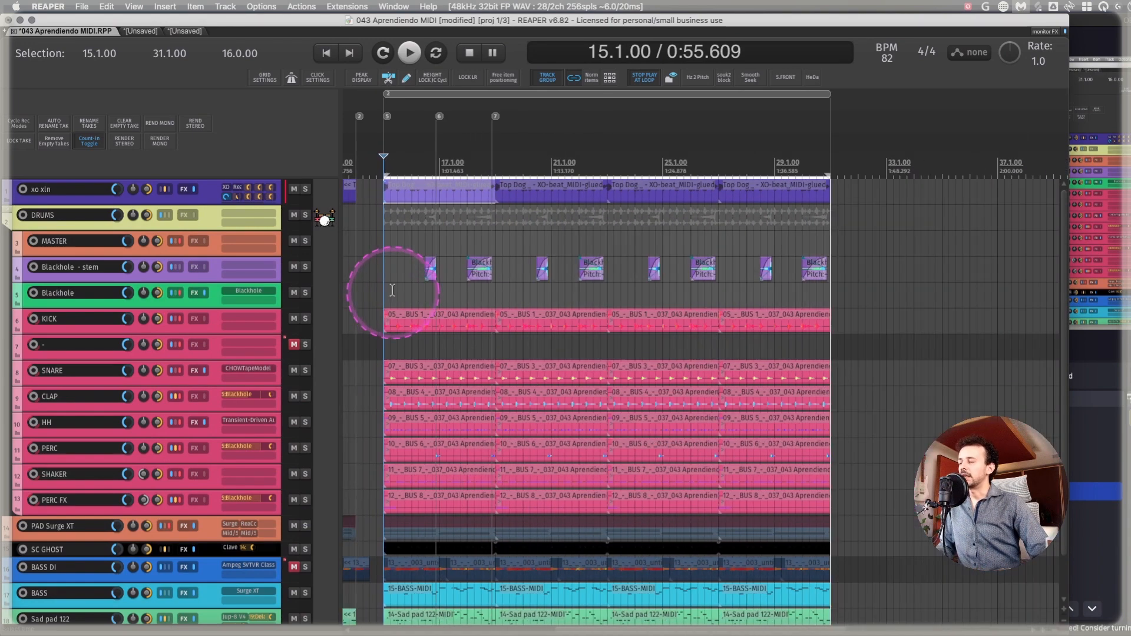
pyautogui.moveTo(375, 258); pyautogui.dragTo(833, 347)
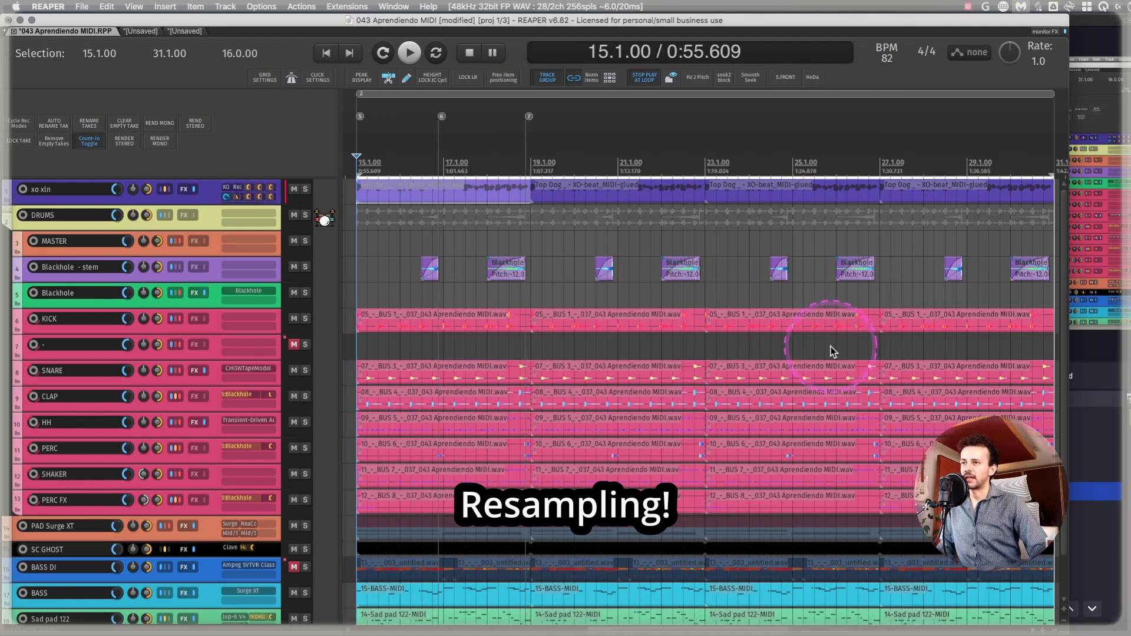
pyautogui.hscroll(1, 832, 352)
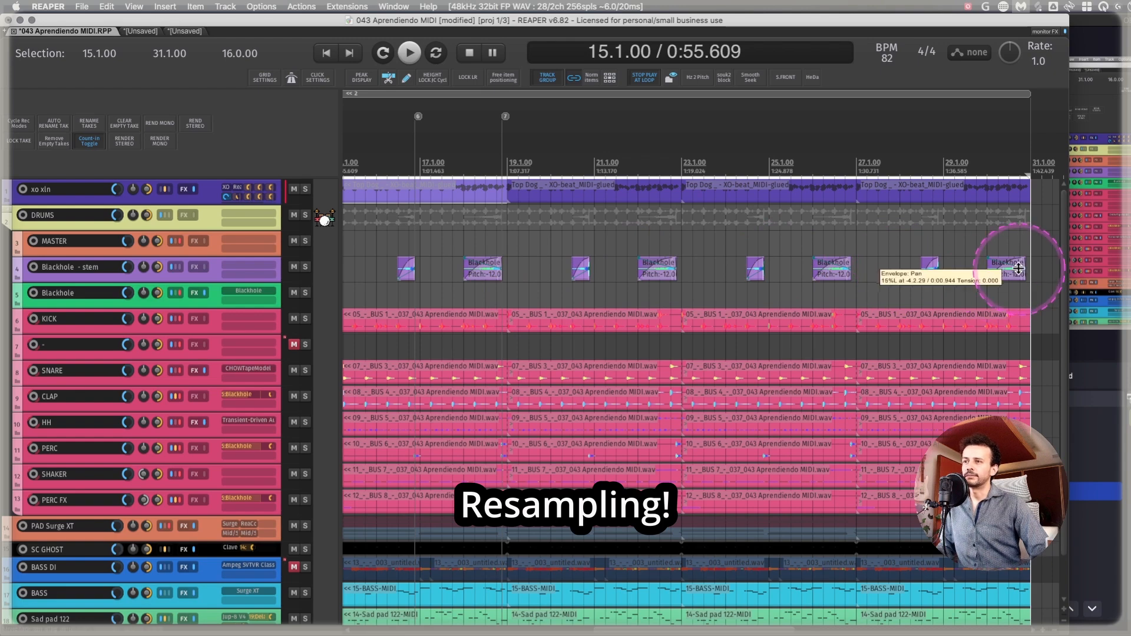
pyautogui.hscroll(-2, 504, 265)
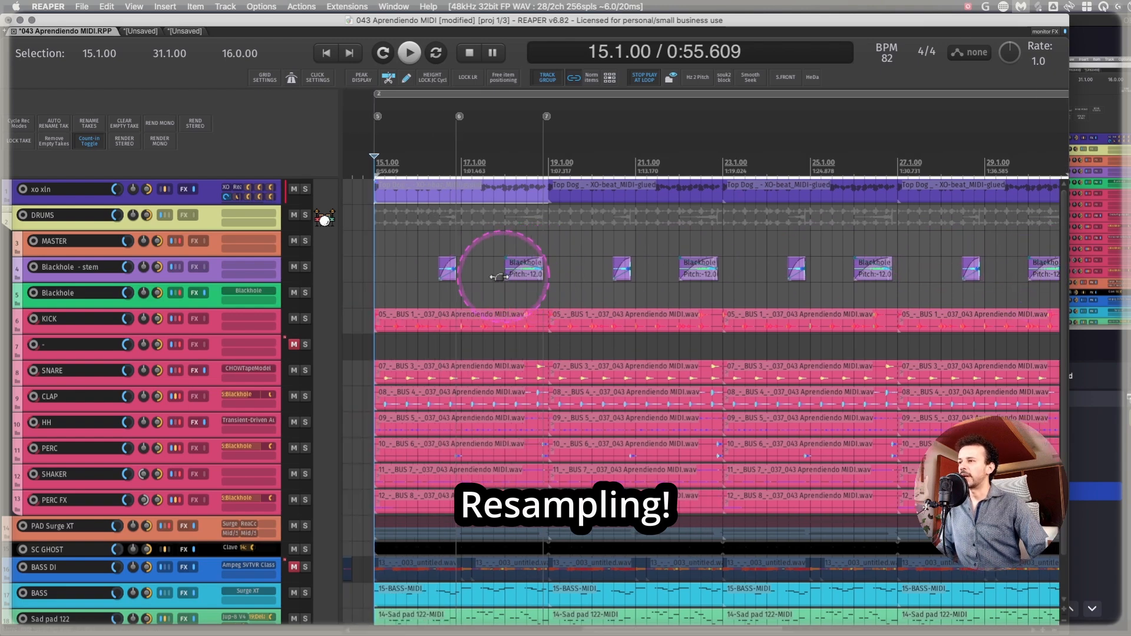
pyautogui.moveTo(407, 270); pyautogui.dragTo(566, 272)
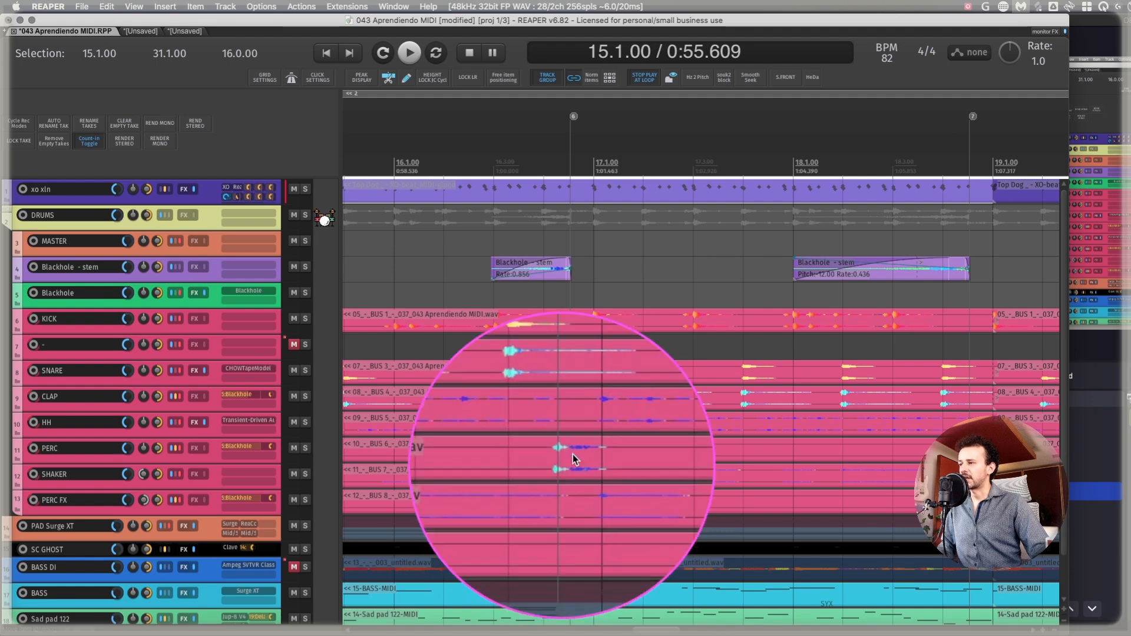
# - Solo the PERC track and play its hit from 16.4.32
pyautogui.click(214, 451)
pyautogui.press('F6')
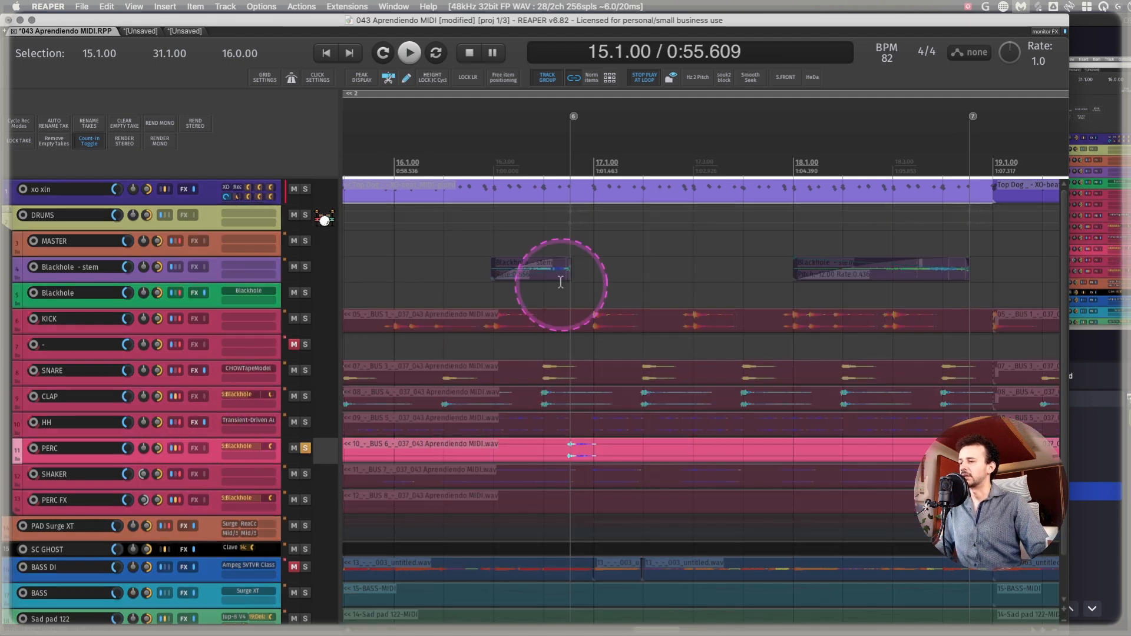
pyautogui.click(559, 165)
pyautogui.press('space')
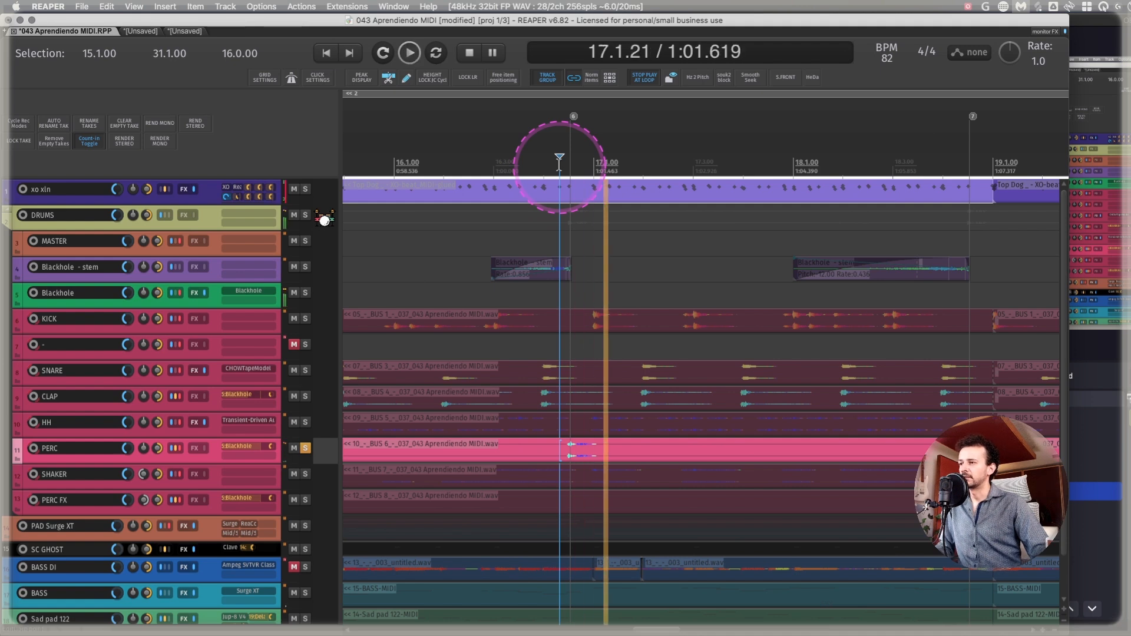
pyautogui.press('space')
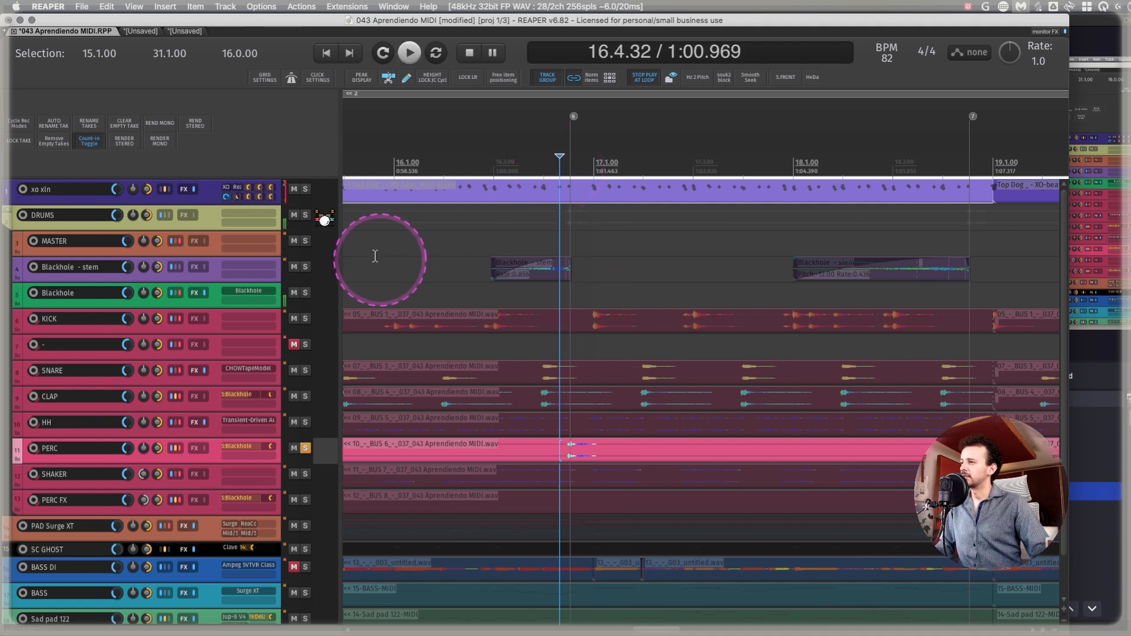
# - Solo the Blackhole - stem track as well and play its first resampled item from 16.2.64
pyautogui.click(306, 266)
pyautogui.click(474, 165)
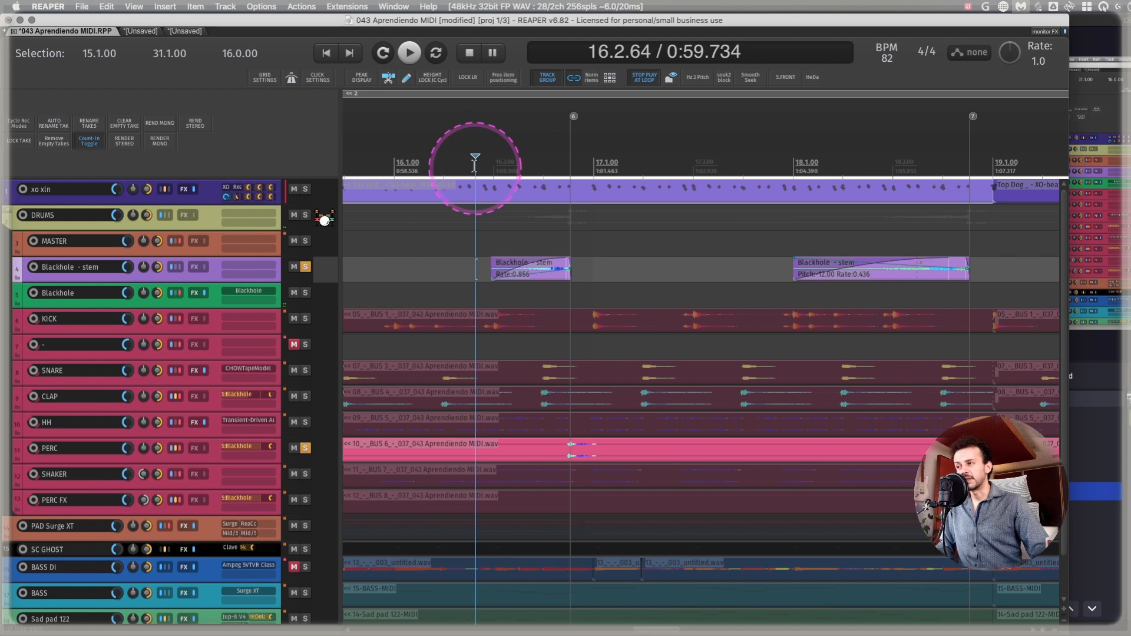
pyautogui.press('space')
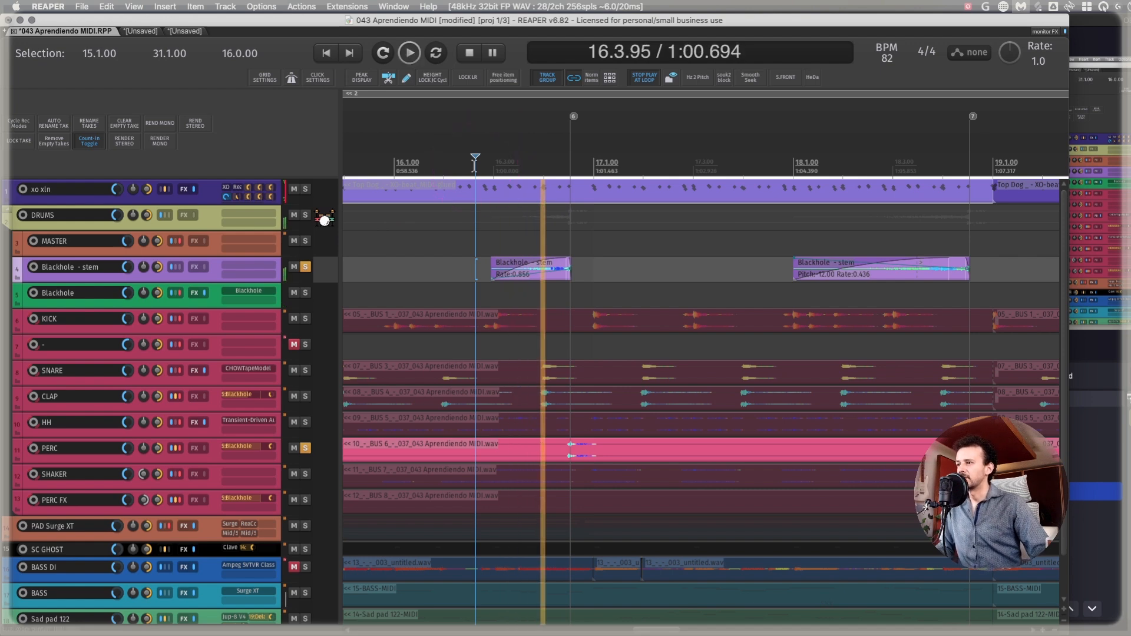
pyautogui.press('space')
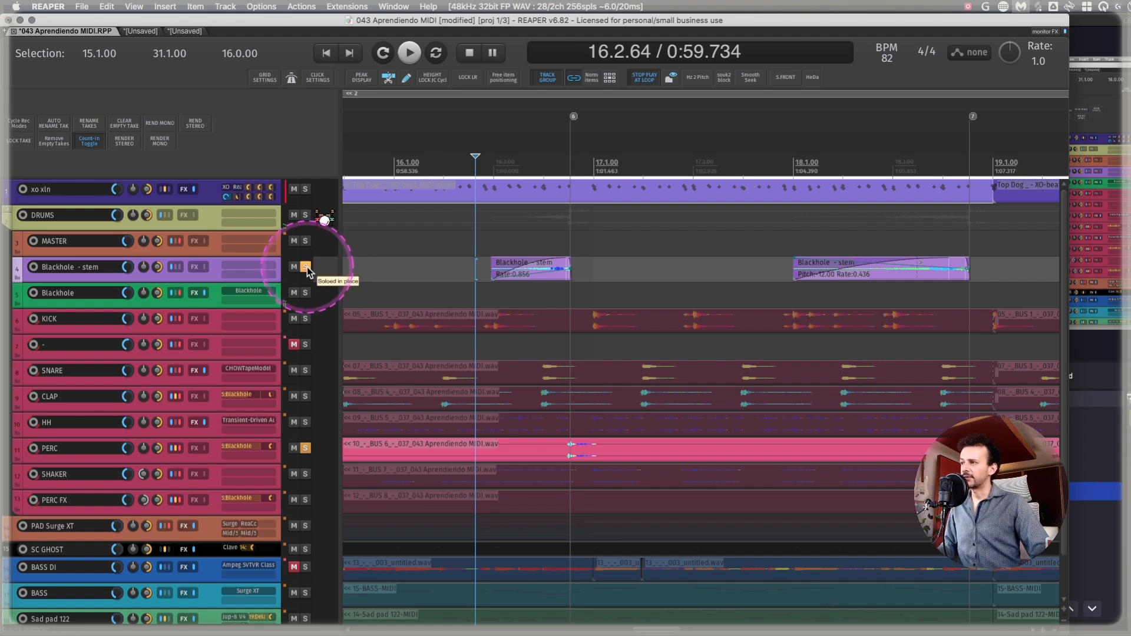
# - Solo the DRUMS folder on its own and play the full drum group from 16.1.00
pyautogui.click(304, 214)
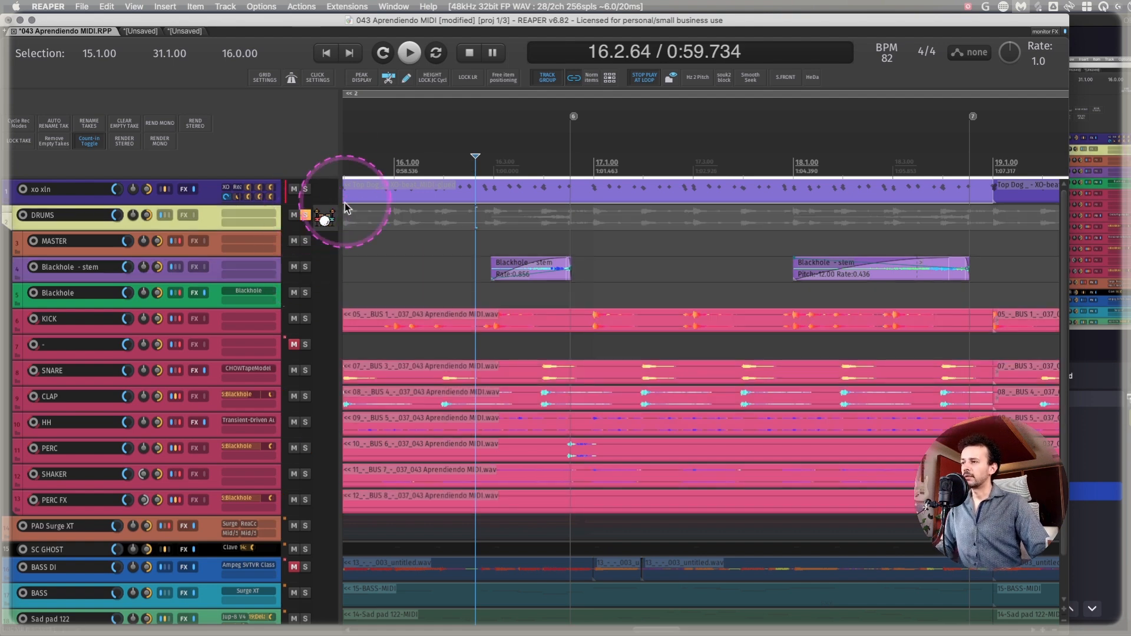
pyautogui.click(403, 172)
pyautogui.press('space')
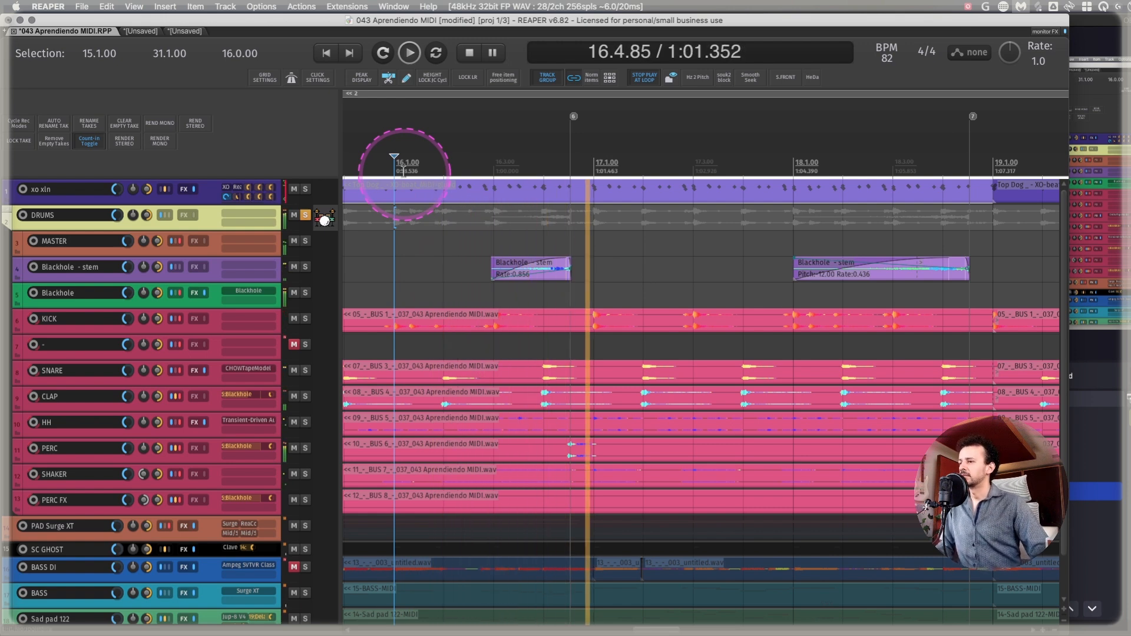
pyautogui.press('space')
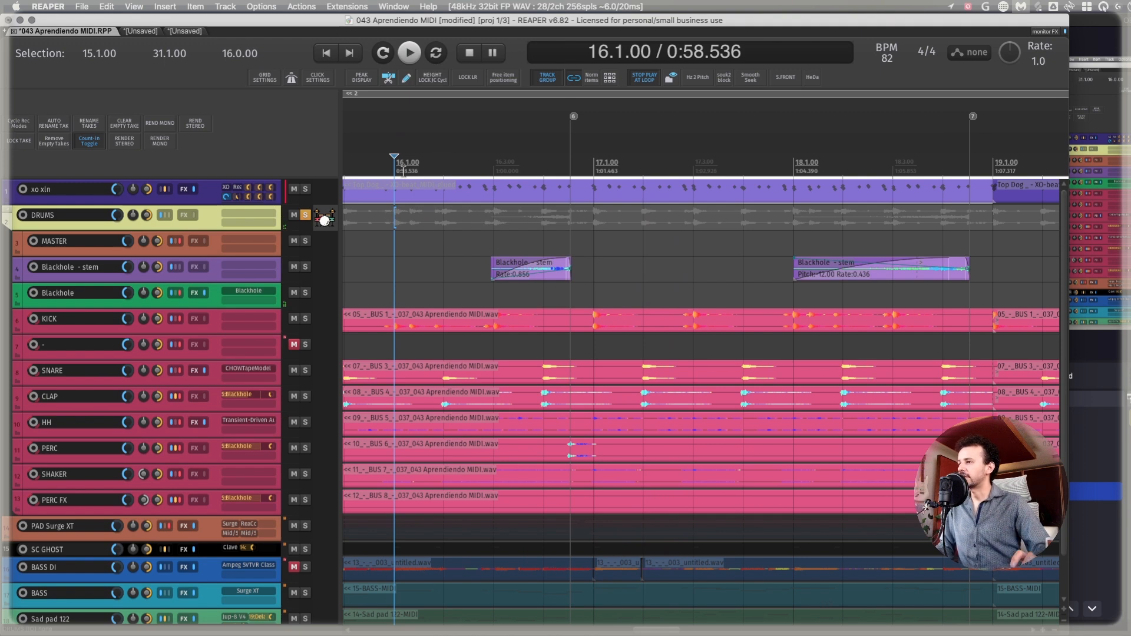
# - Select the green Blackhole track and filter the action list for 2ND PASS RENDER
pyautogui.scroll(-3, 545, 312)
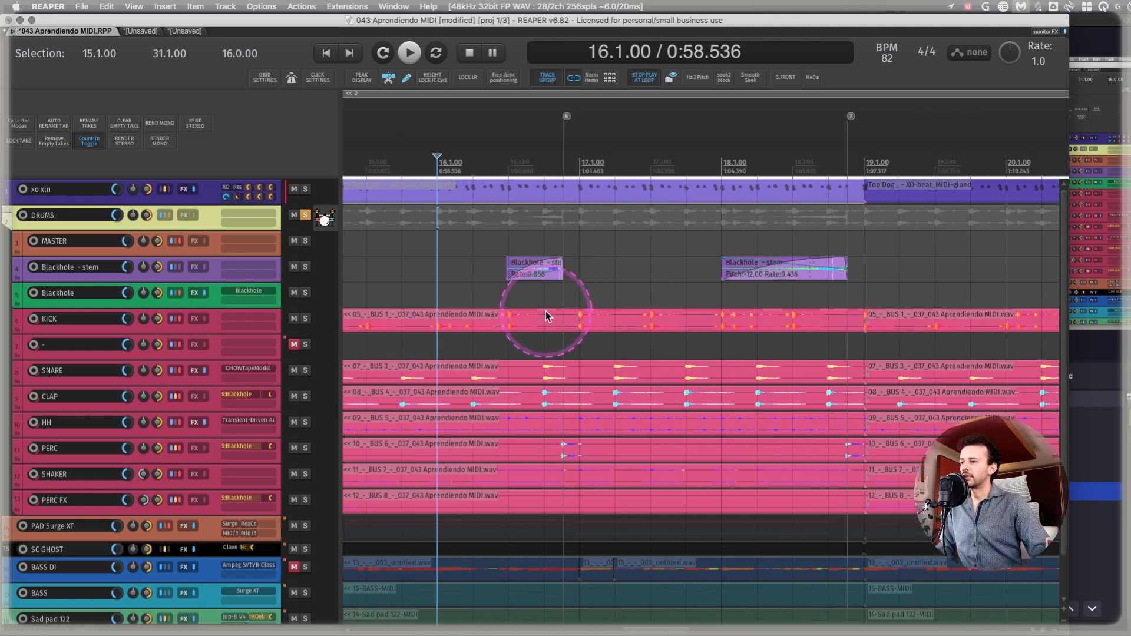
pyautogui.scroll(-4, 545, 311)
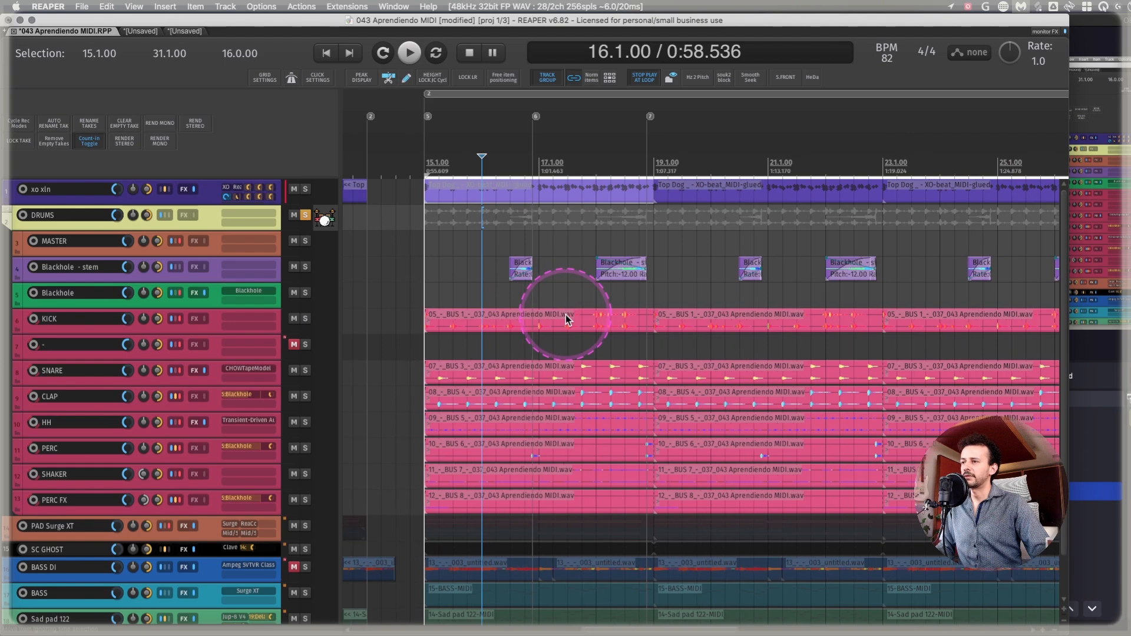
pyautogui.scroll(-3, 566, 318)
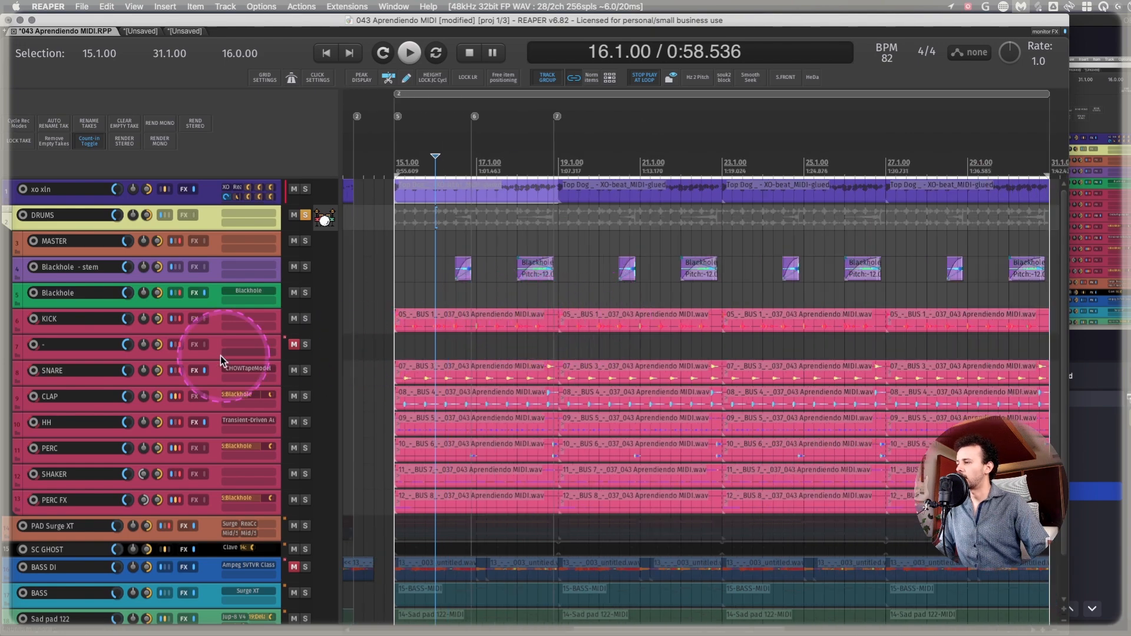
pyautogui.click(214, 302)
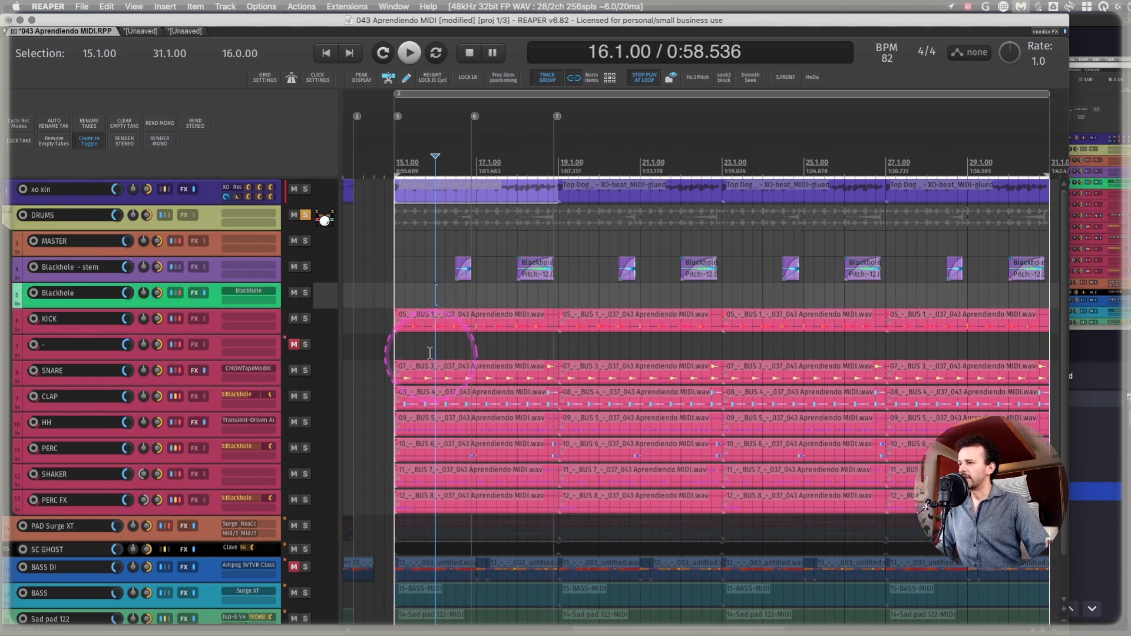
pyautogui.scroll(1, 412, 335)
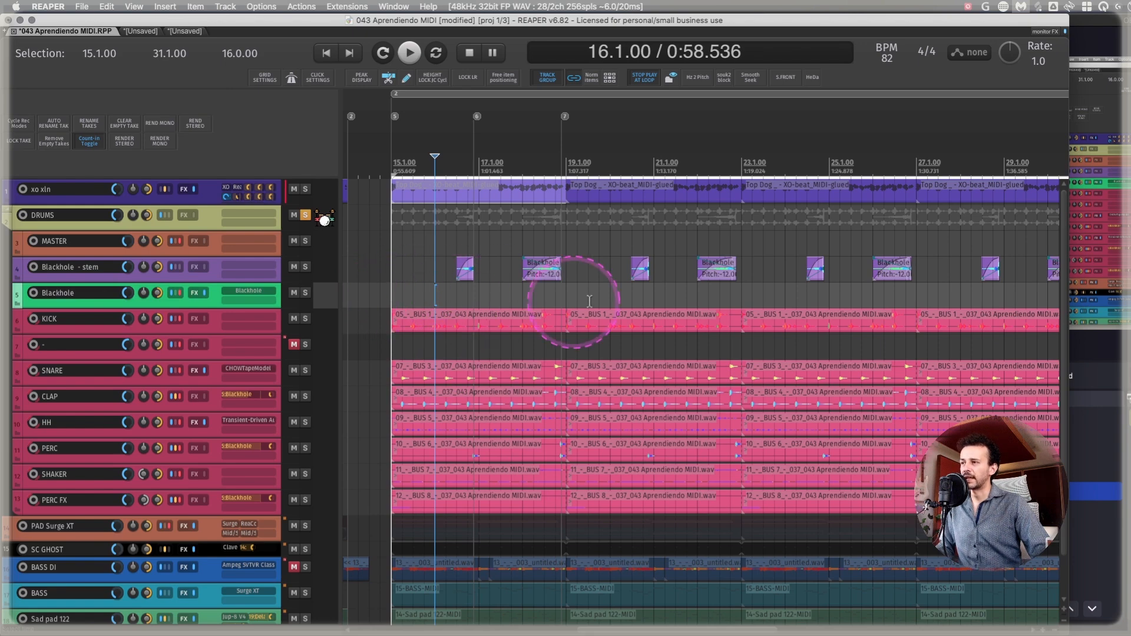
pyautogui.hotkey('shift', '/')
pyautogui.write('2ND PASS RENDER')
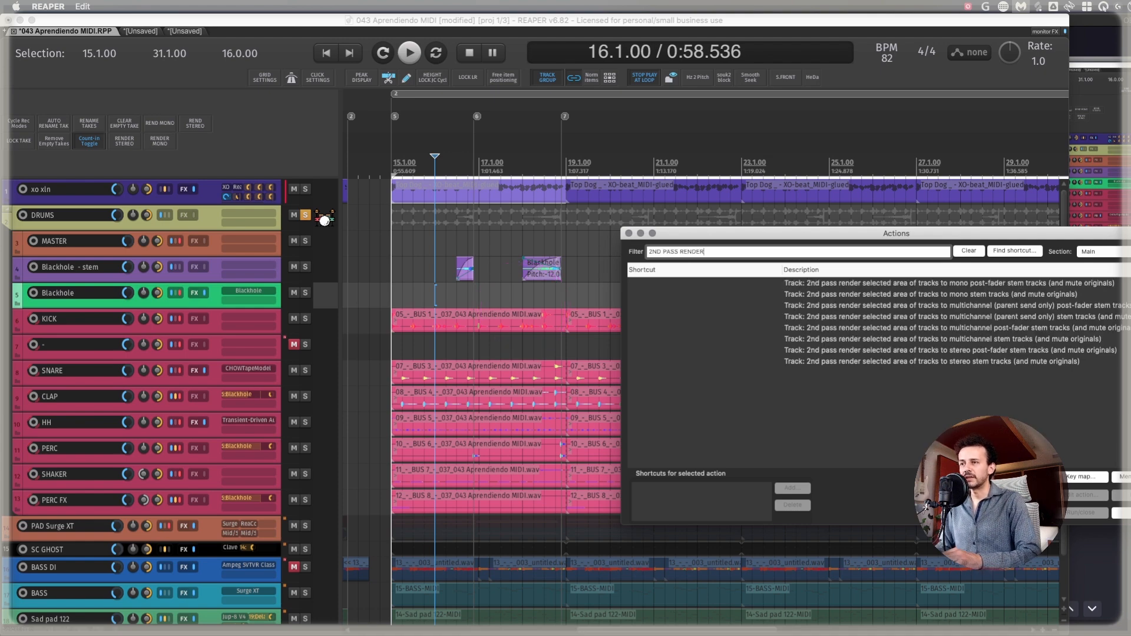
pyautogui.moveTo(857, 233); pyautogui.dragTo(533, 221)
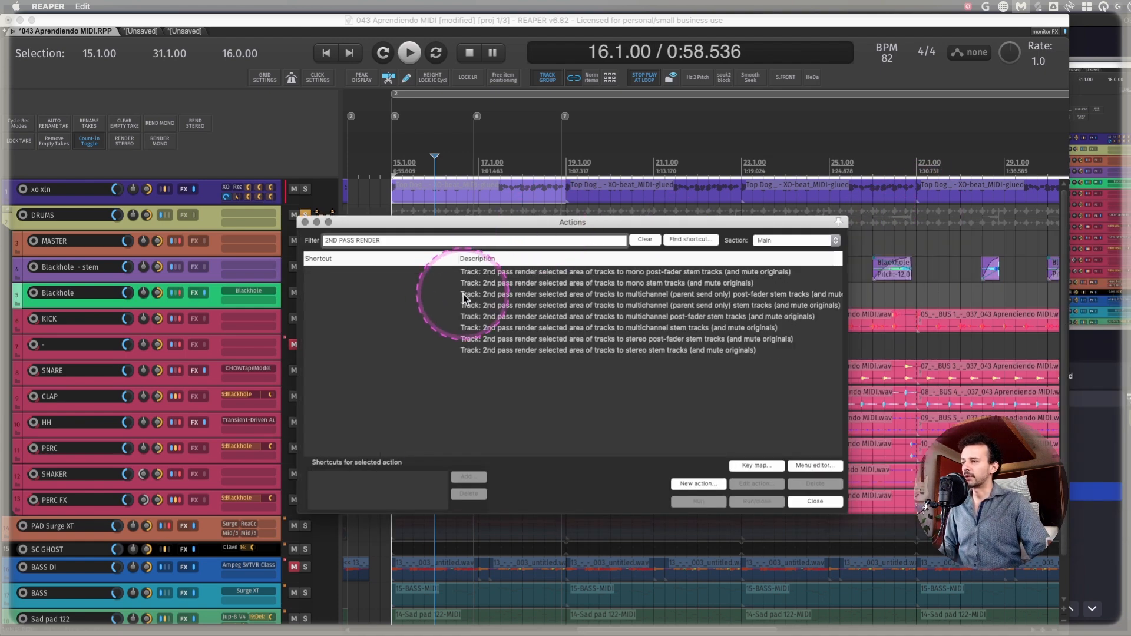
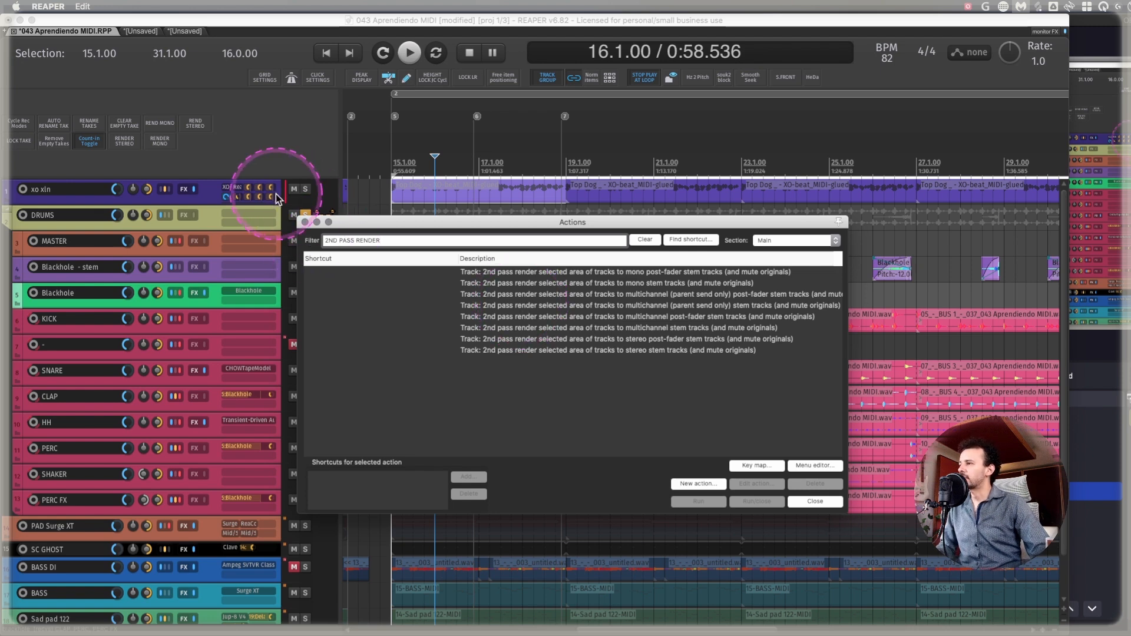
# - Examine the mono stem, stereo stem and stereo post-fader variants of the second-pass render action, then close the action list
pyautogui.hotkey('ctrl', 'alt', 'm')
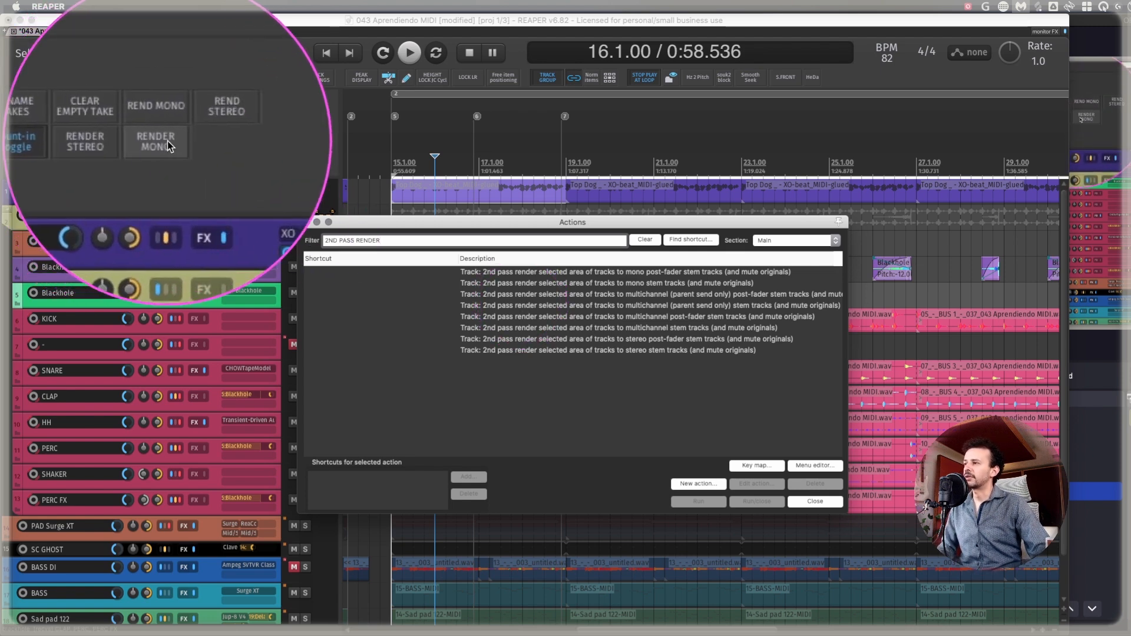
pyautogui.hotkey('ctrl', 'alt', 'm')
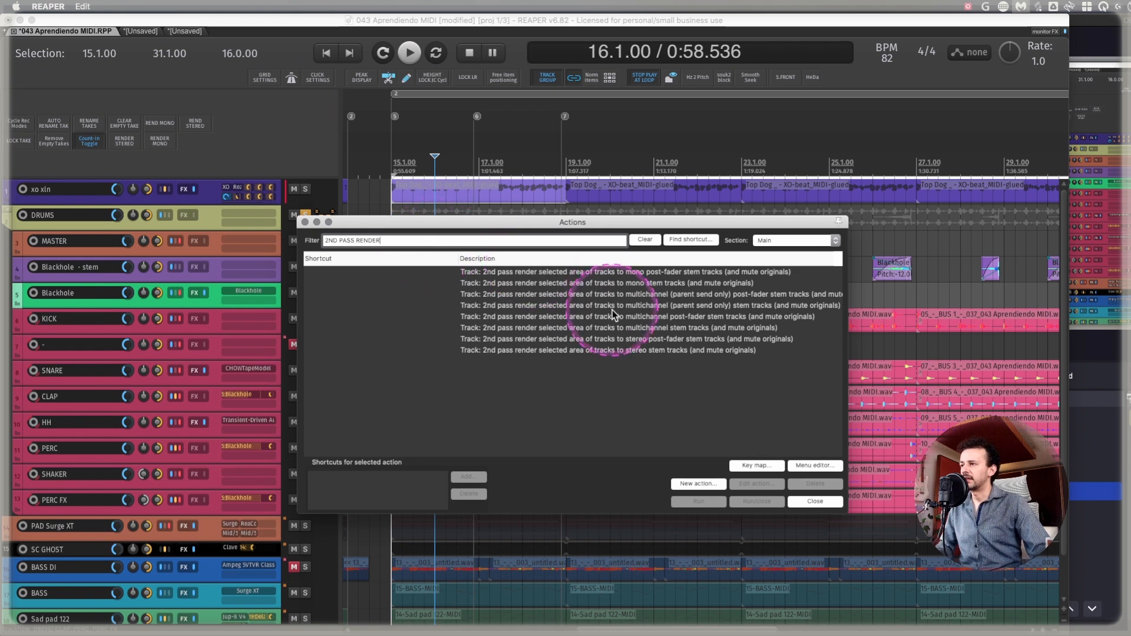
pyautogui.click(571, 284)
pyautogui.hotkey('ctrl', 'alt', 'm')
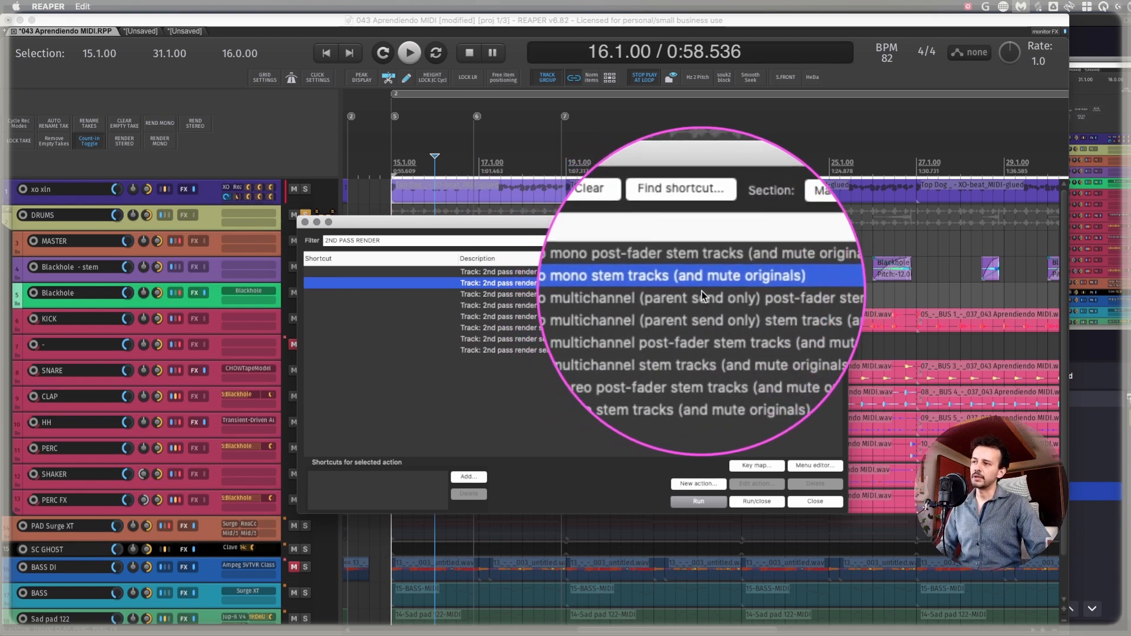
pyautogui.hotkey('ctrl', 'alt', 'm')
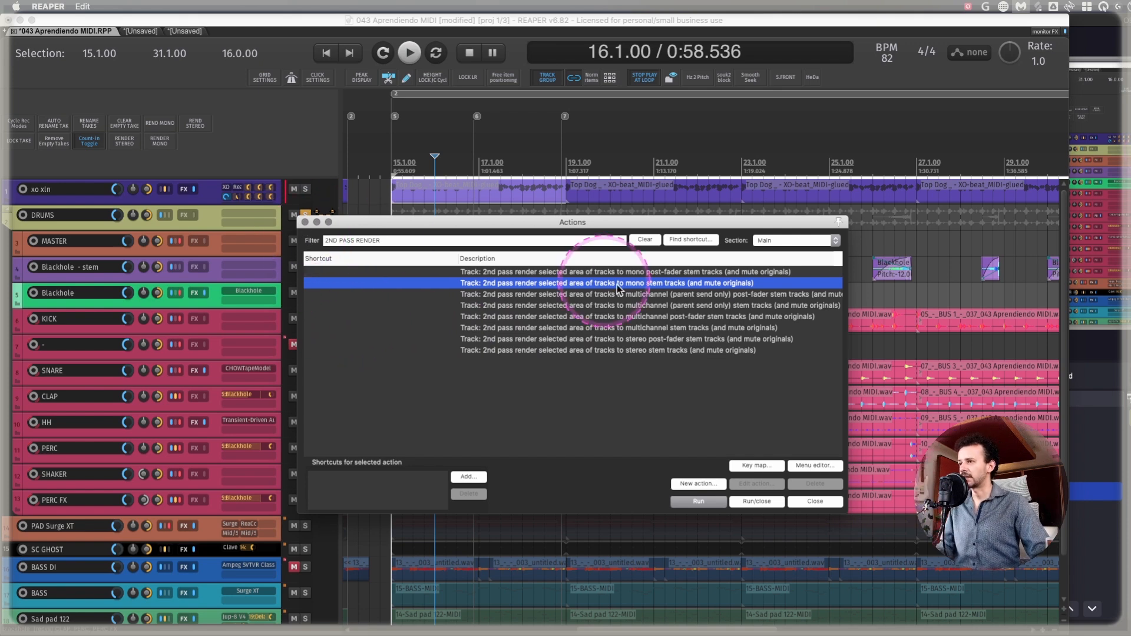
pyautogui.click(701, 351)
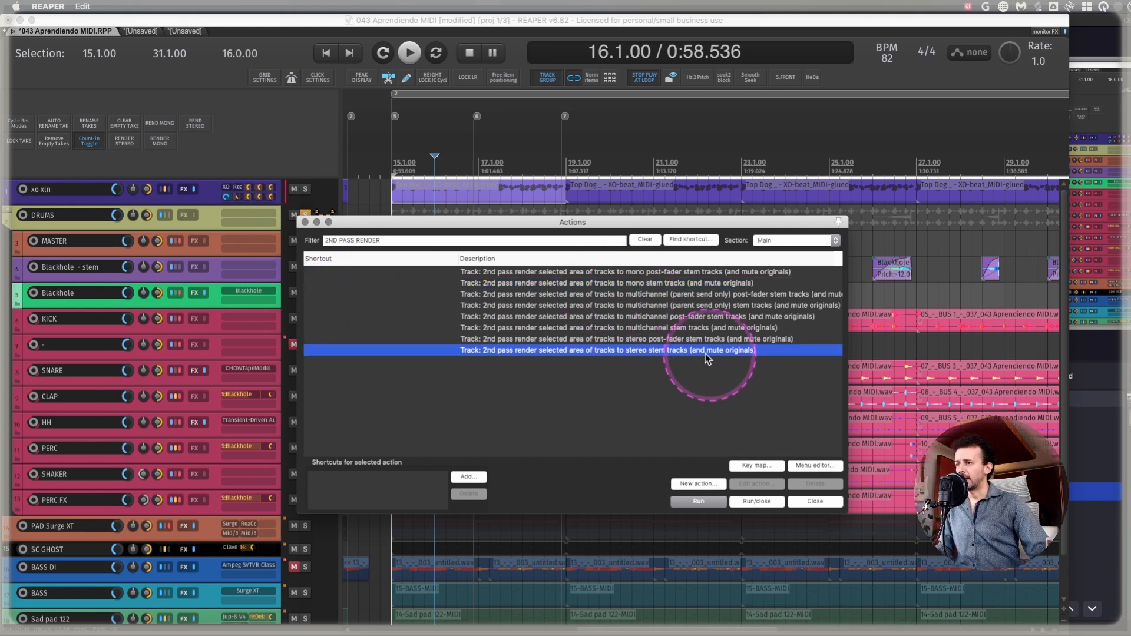
pyautogui.click(649, 341)
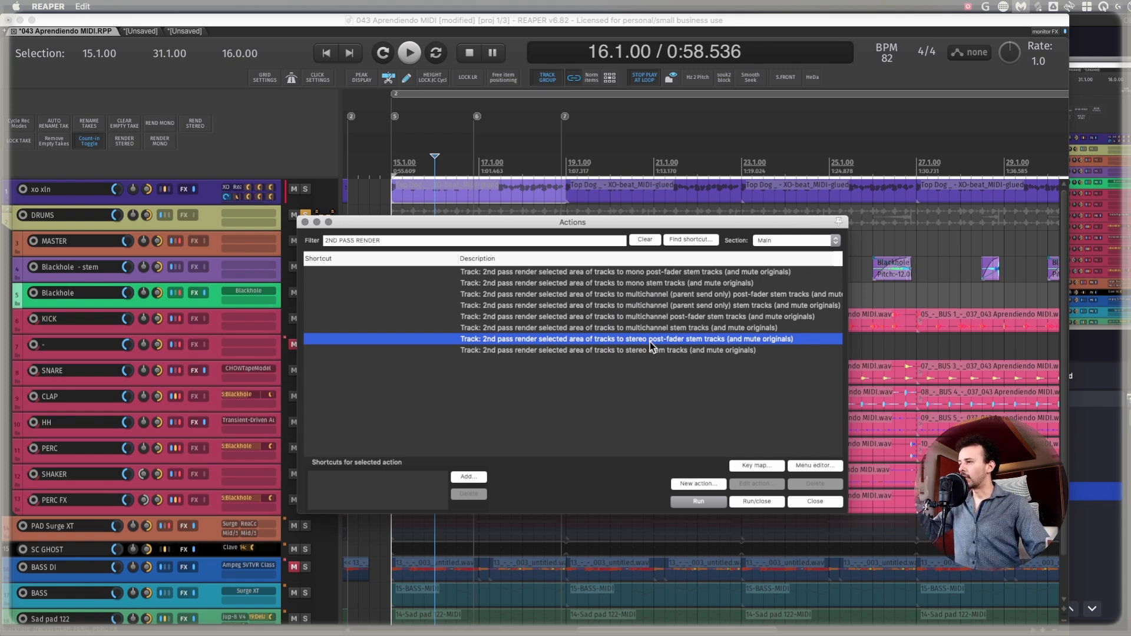
pyautogui.click(815, 501)
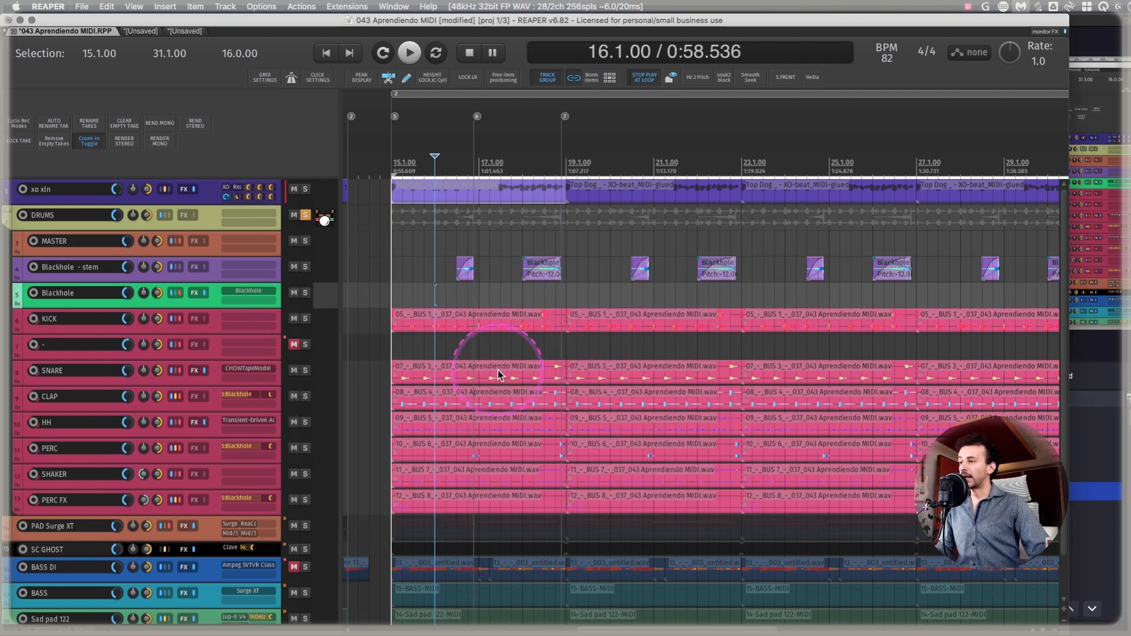
# - Render the Blackhole track to a stereo stem over 15.1.00 to 19.1.00 and unmute the original track
pyautogui.click(215, 290)
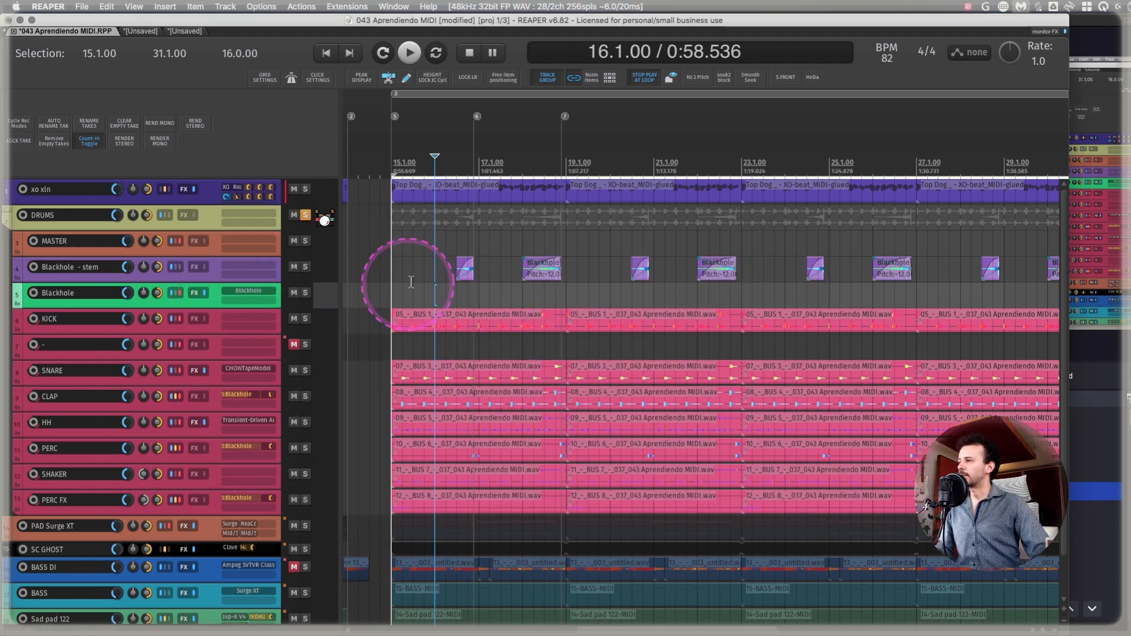
pyautogui.moveTo(392, 290); pyautogui.dragTo(566, 296)
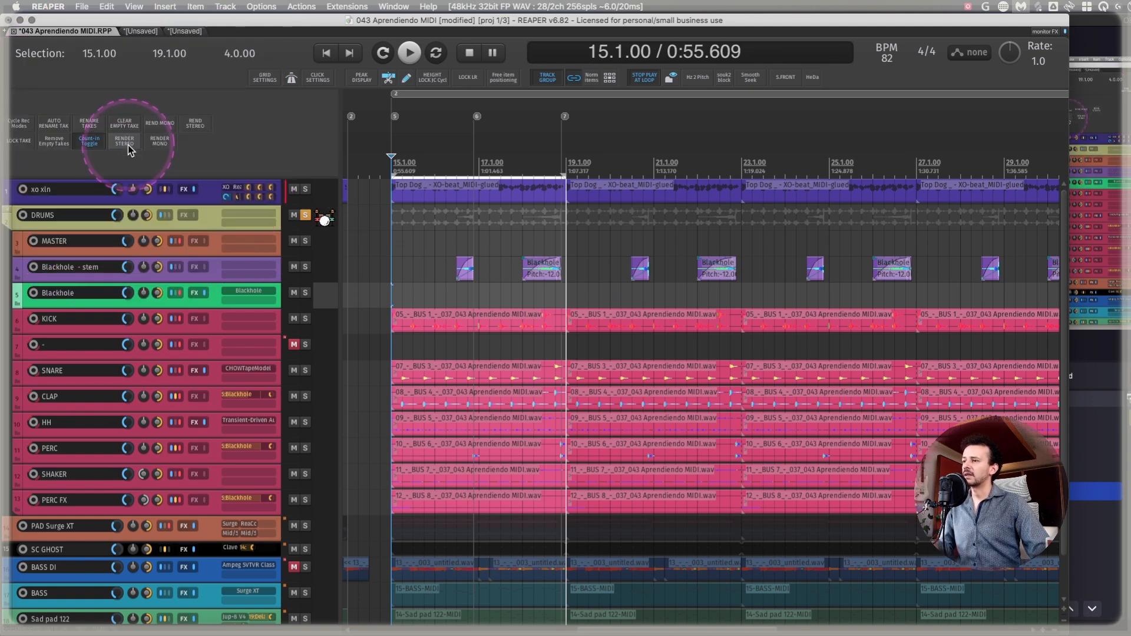
pyautogui.click(126, 142)
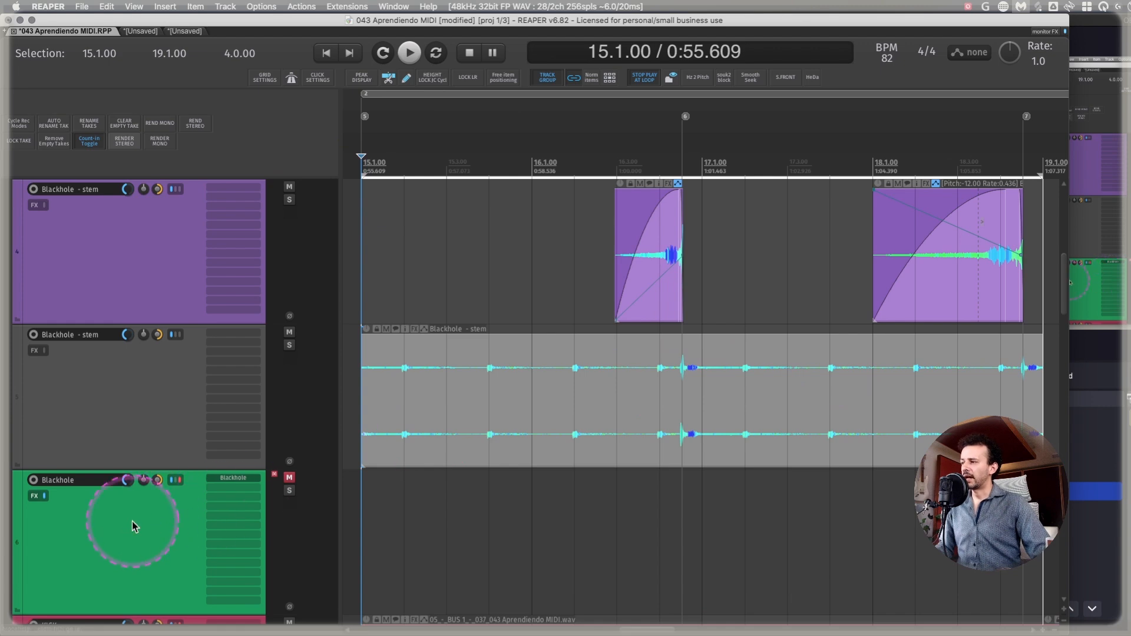
pyautogui.click(132, 521)
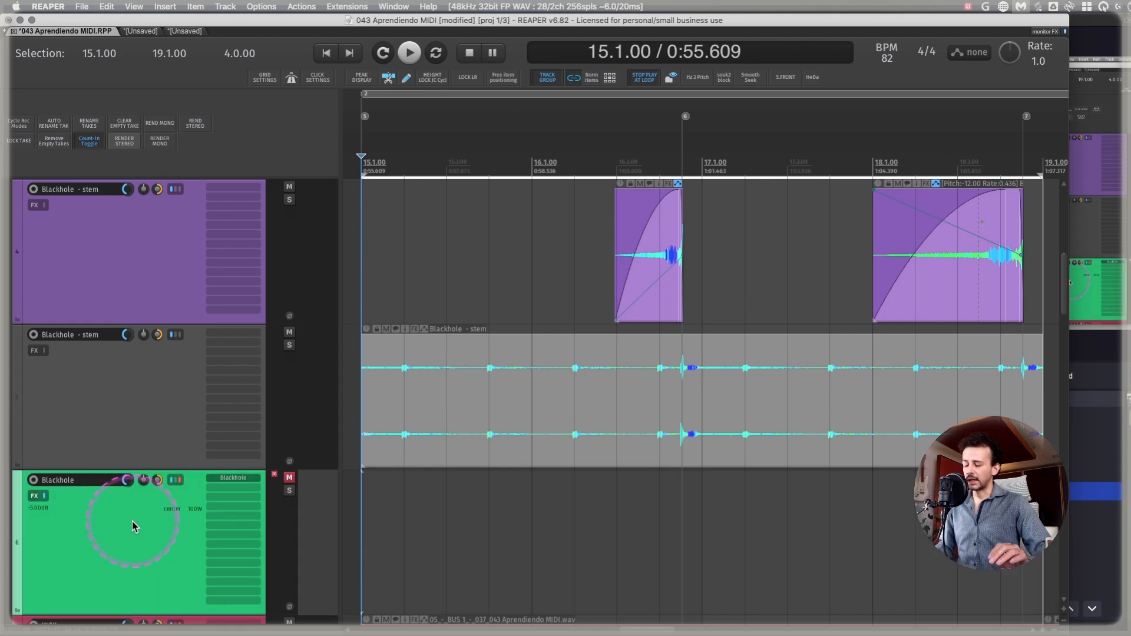
pyautogui.press('F5')
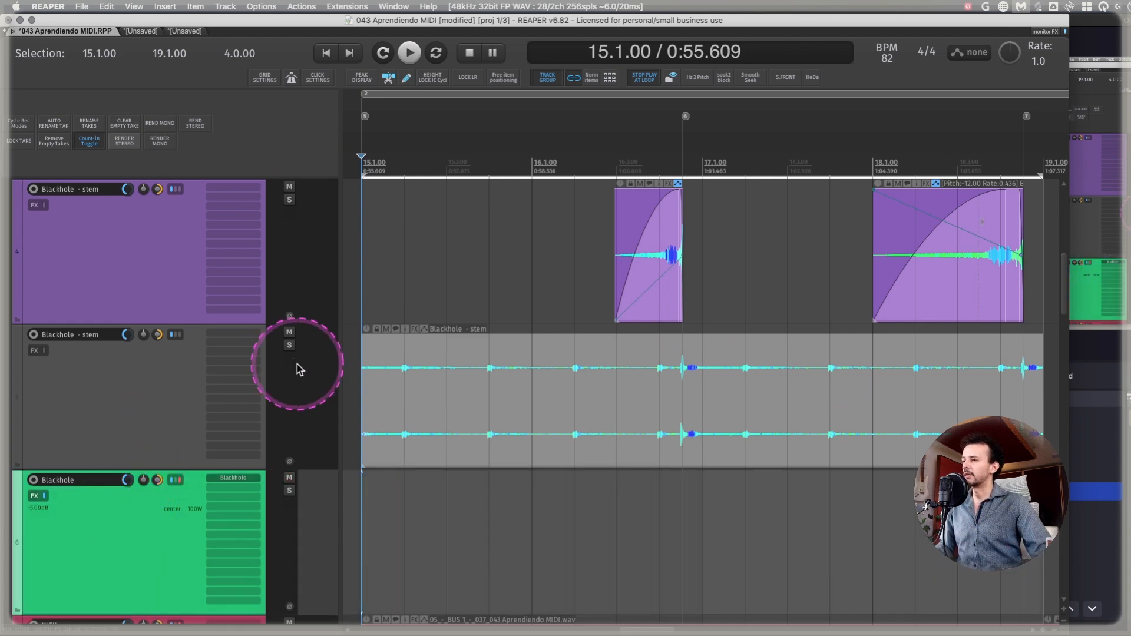
# - Split the new Blackhole - stem item and keep only the pieces from 16.4.00 to 17.1.00 and 18.4.00 to 19.1.00
pyautogui.click(654, 375)
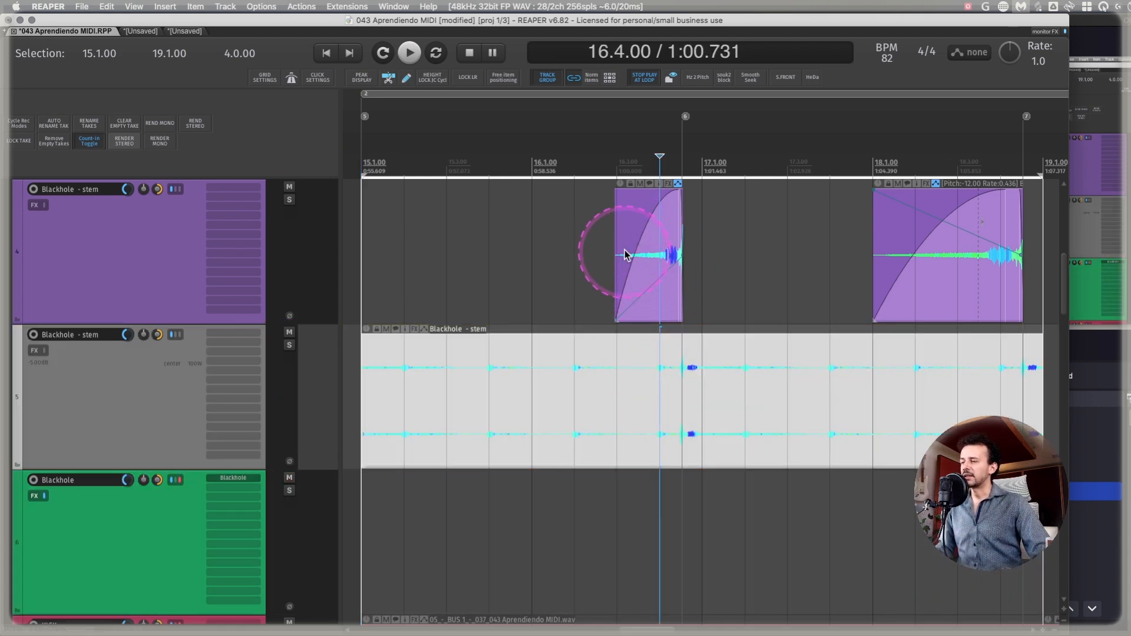
pyautogui.press('s')
pyautogui.click(567, 396)
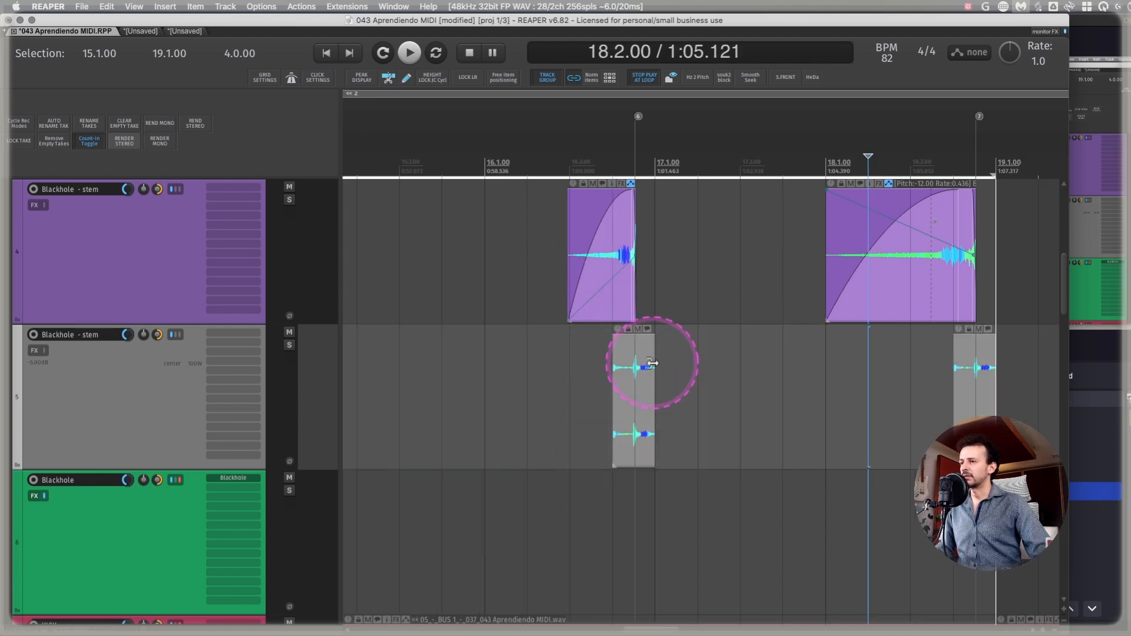
# - Split the first stem piece at the hit's transient at 16.4.53, compare it with the PERC track, and delete the part before it
pyautogui.moveTo(637, 359); pyautogui.dragTo(645, 373)
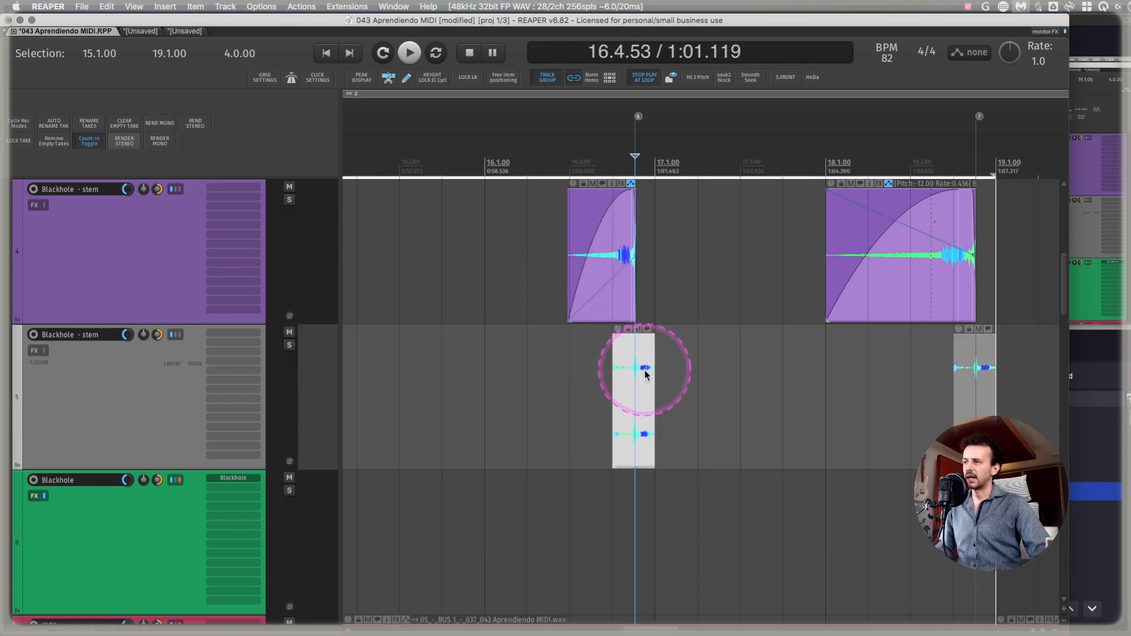
pyautogui.scroll(6, 646, 372)
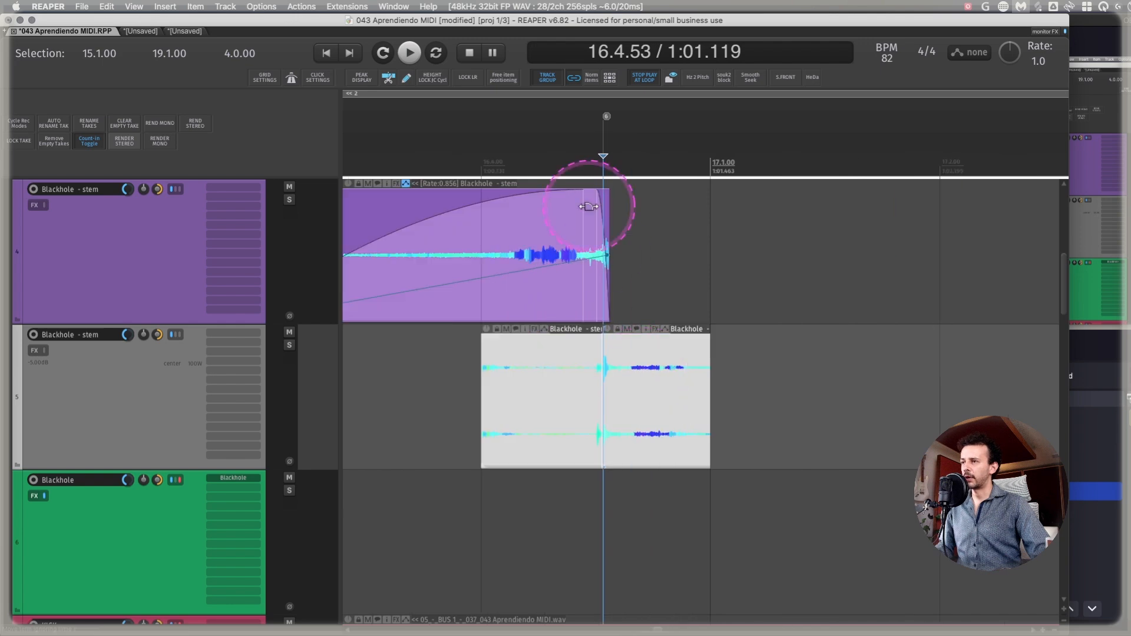
pyautogui.scroll(-8, 161, 408)
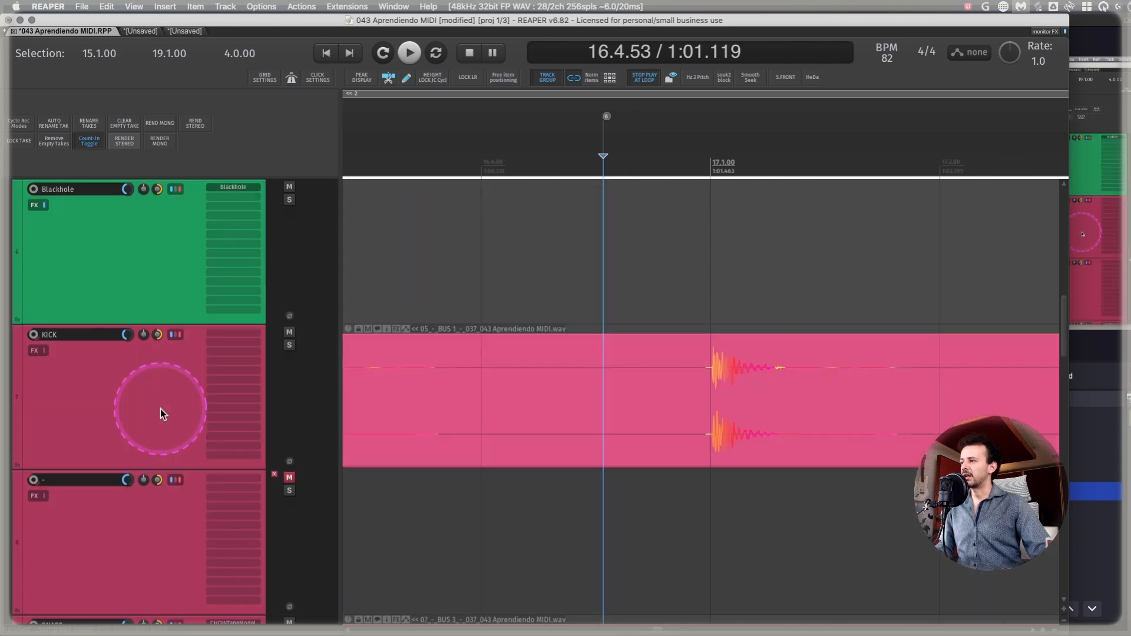
pyautogui.scroll(-1, 161, 409)
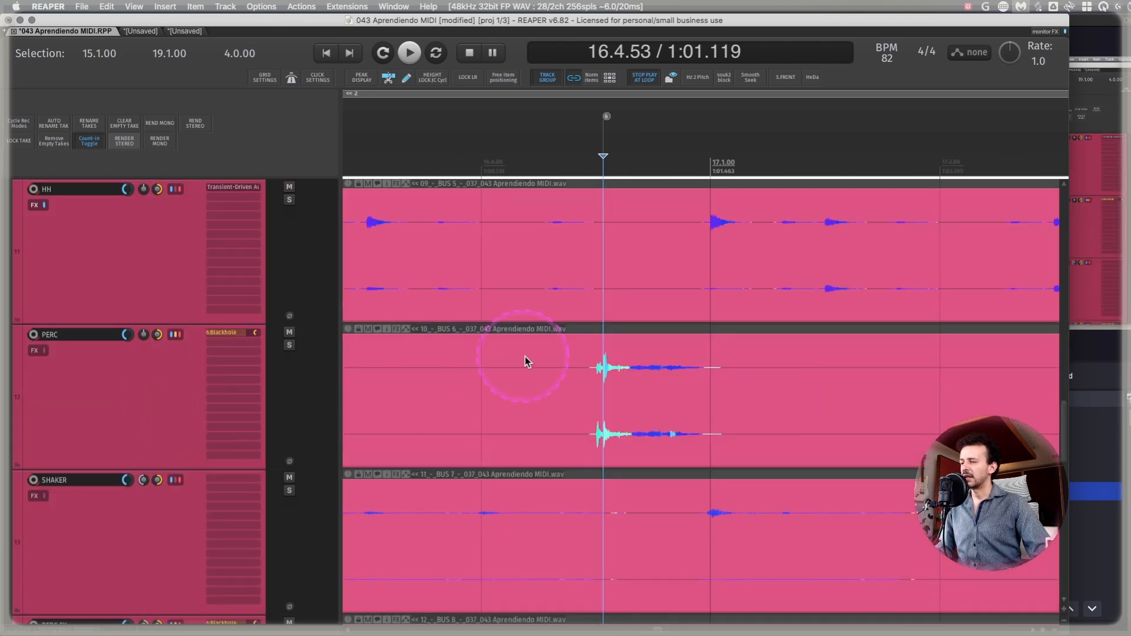
pyautogui.scroll(9, 161, 381)
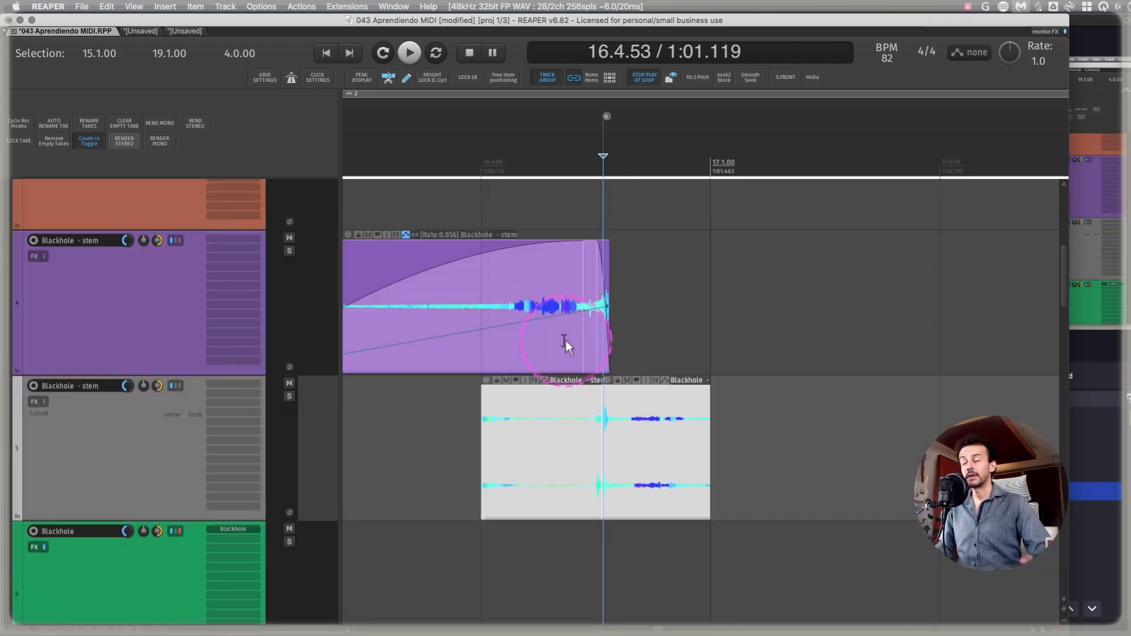
pyautogui.click(601, 410)
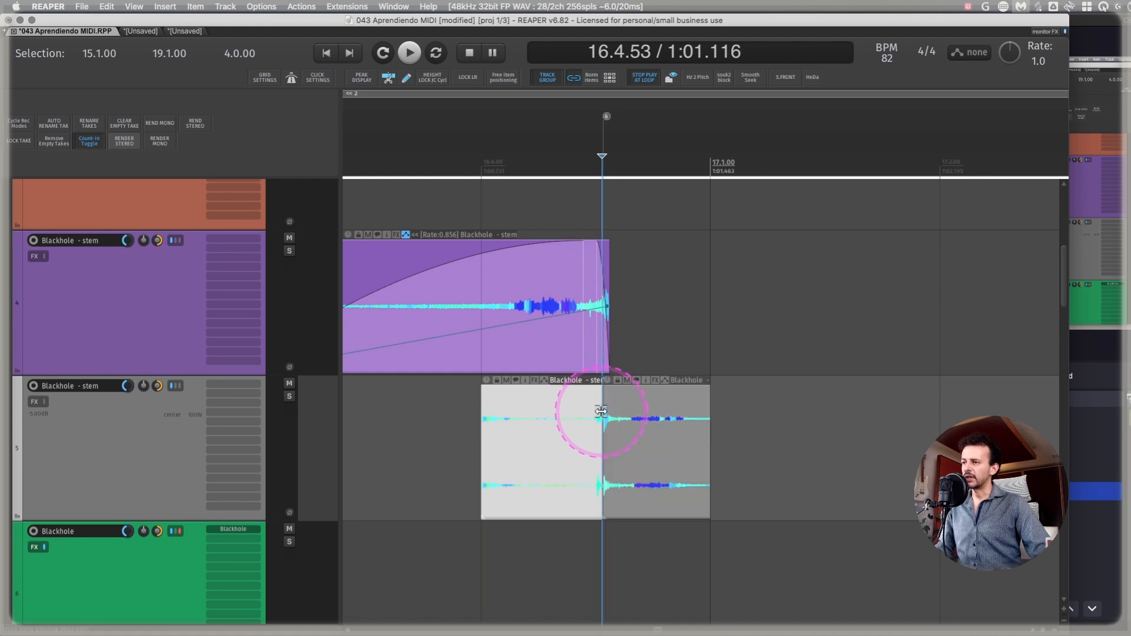
pyautogui.press('Delete')
# - Reverse the remaining stem hit and move it back so that it ends at marker 6
pyautogui.scroll(1, 530, 447)
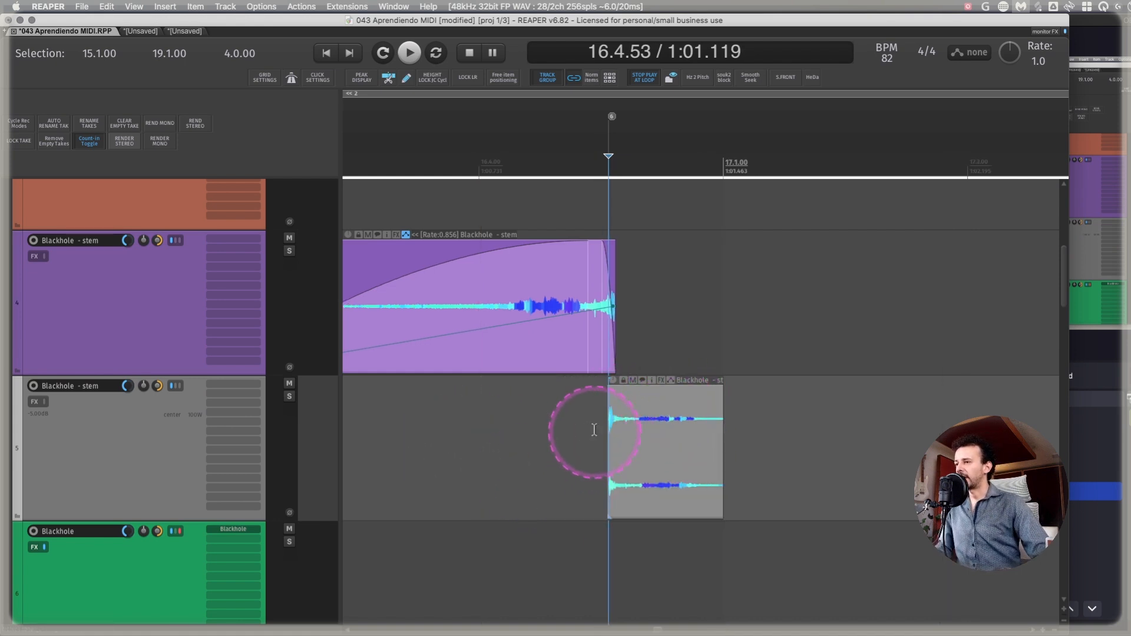
pyautogui.click(641, 416)
pyautogui.moveTo(651, 410); pyautogui.dragTo(583, 422)
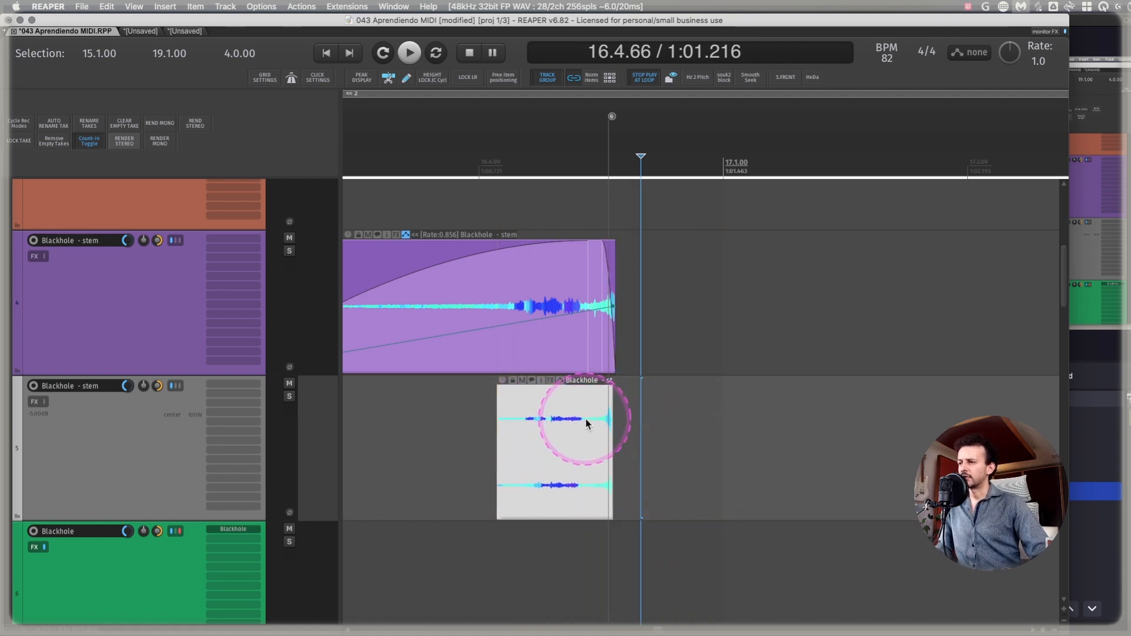
# - Shift the reversed stem item so its end lies slightly past marker 6 and add a short fade-out there
pyautogui.scroll(4, 584, 420)
pyautogui.scroll(5, 683, 354)
pyautogui.moveTo(414, 277); pyautogui.dragTo(754, 386)
pyautogui.moveTo(622, 472); pyautogui.dragTo(659, 472)
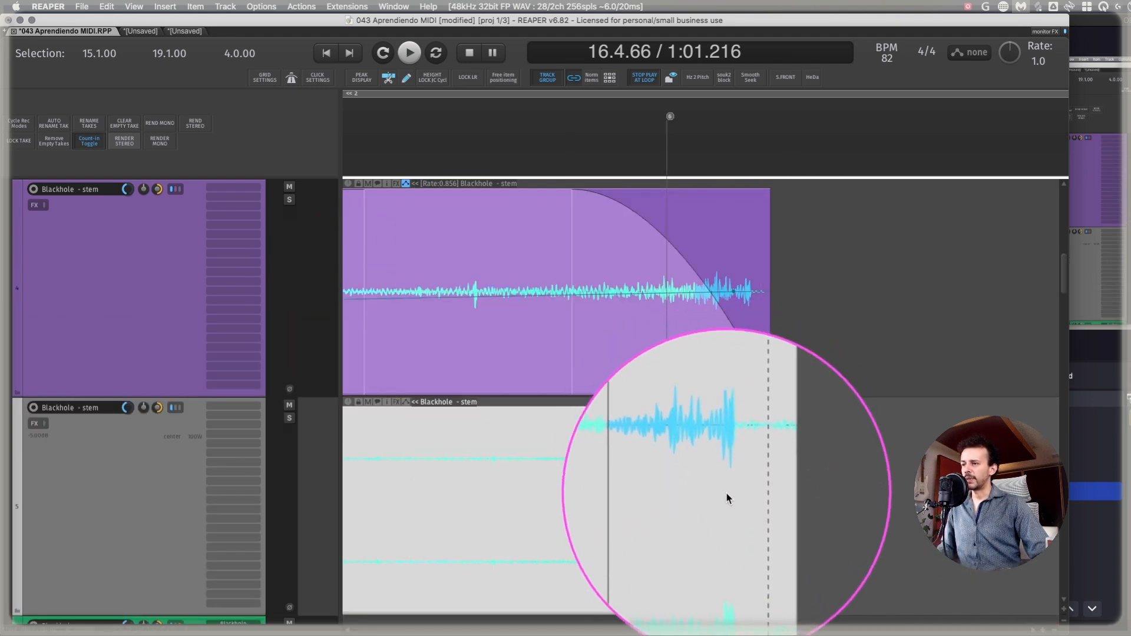
pyautogui.moveTo(760, 451); pyautogui.dragTo(617, 425)
pyautogui.scroll(-4, 605, 464)
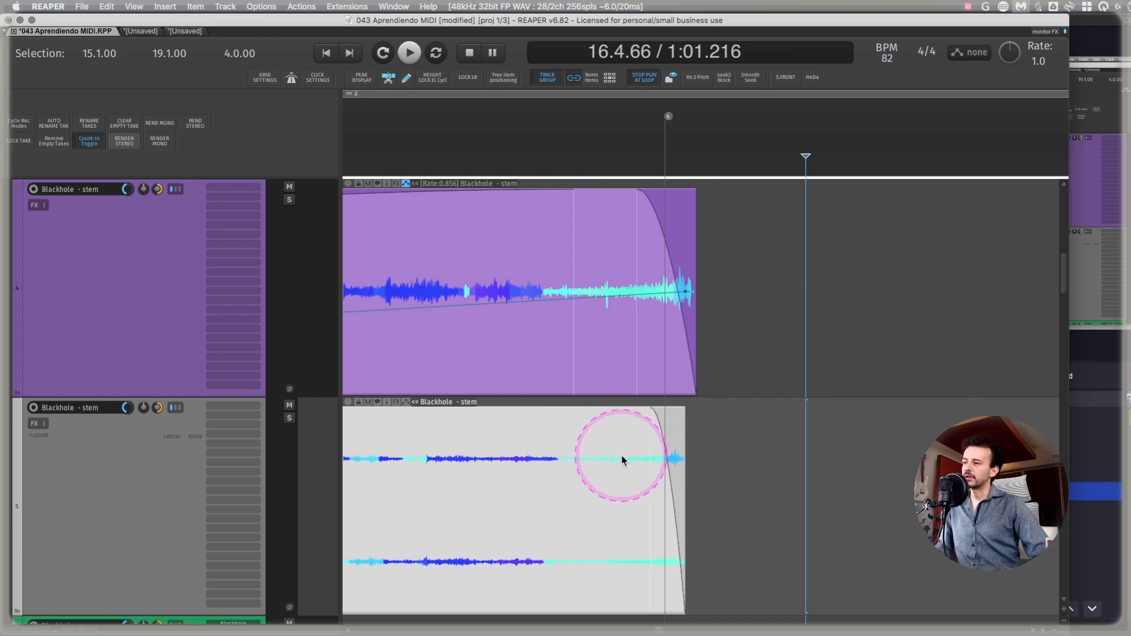
# - Add a long fade-in to the reversed stem item and time-stretch its start back to line up with the stem item above
pyautogui.scroll(-4, 625, 458)
pyautogui.moveTo(430, 415); pyautogui.dragTo(600, 419)
pyautogui.hscroll(2, 523, 444)
pyautogui.scroll(3, 507, 457)
pyautogui.hscroll(-8, 507, 457)
pyautogui.scroll(-6, 560, 464)
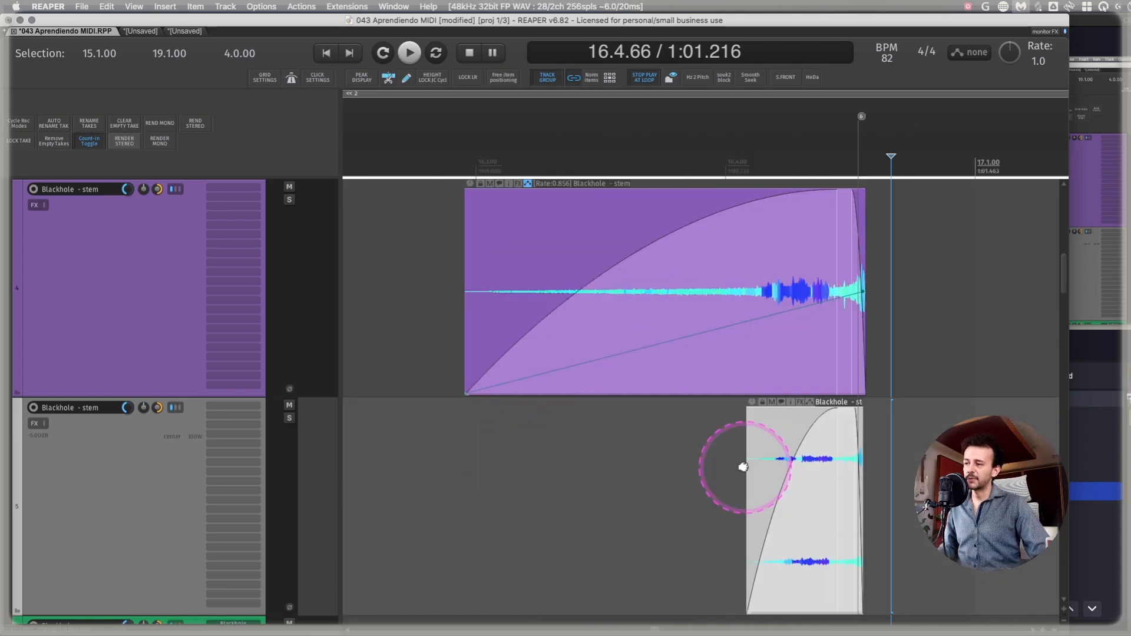
pyautogui.moveTo(743, 467); pyautogui.dragTo(463, 454)
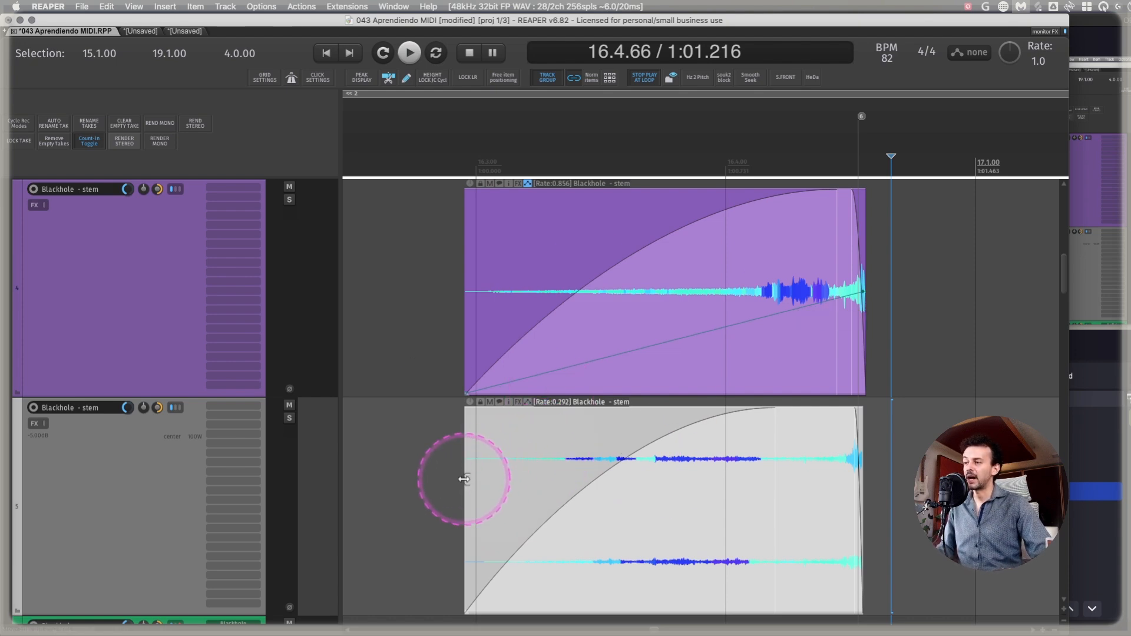
# - Set the stretched stem item's pitch shift/time stretch mode to Rubber Band Library with Smooth transients and apply it
pyautogui.doubleClick(701, 457)
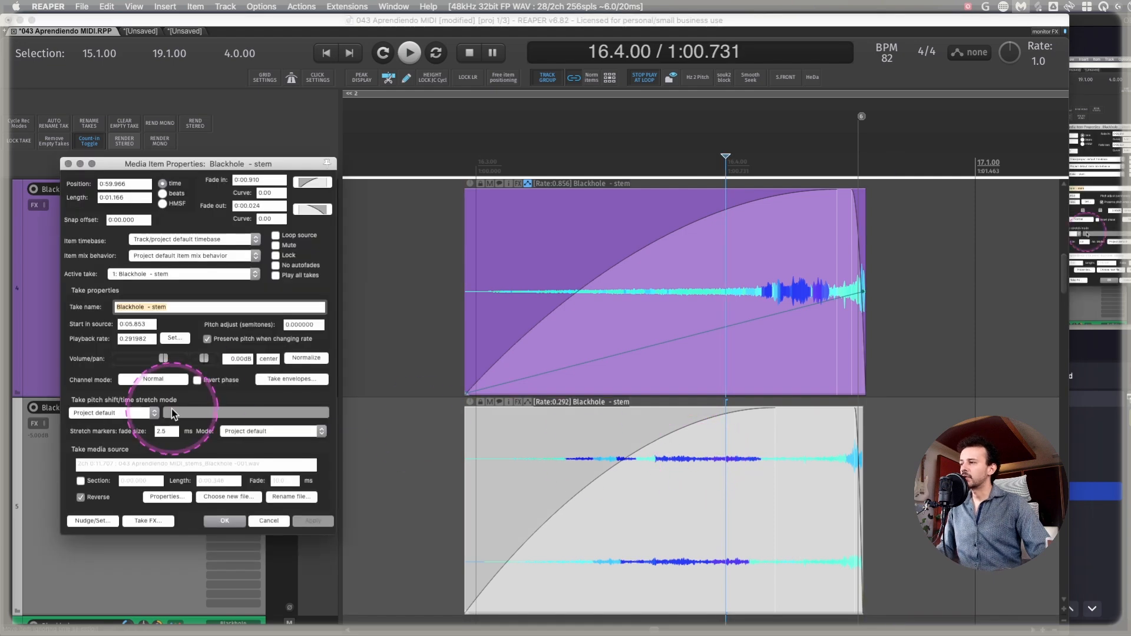
pyautogui.click(121, 411)
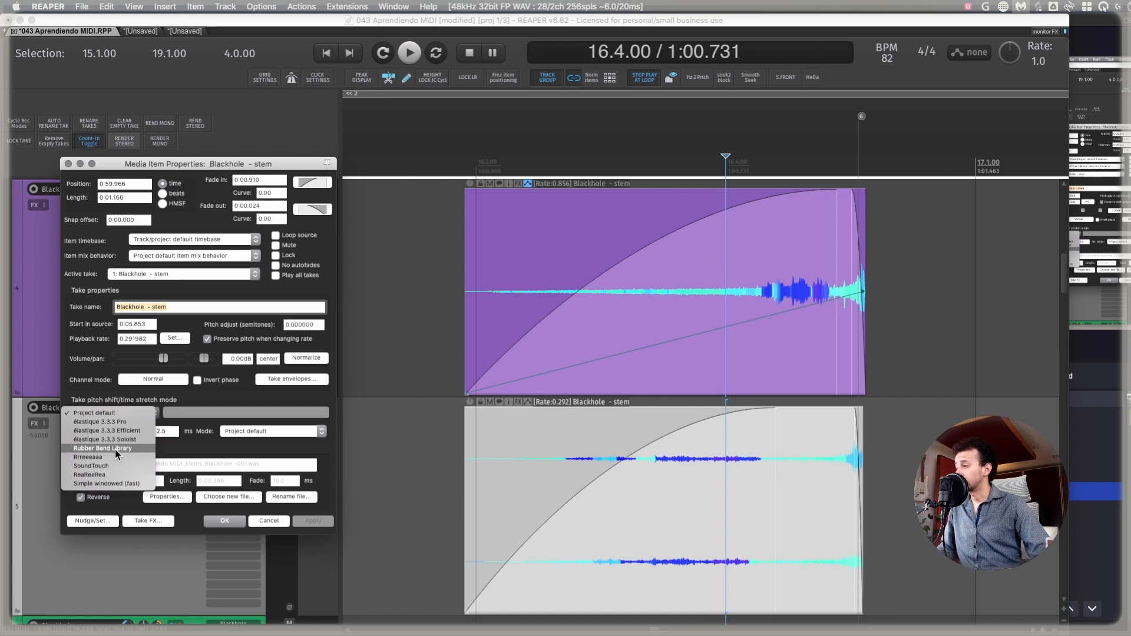
pyautogui.click(115, 450)
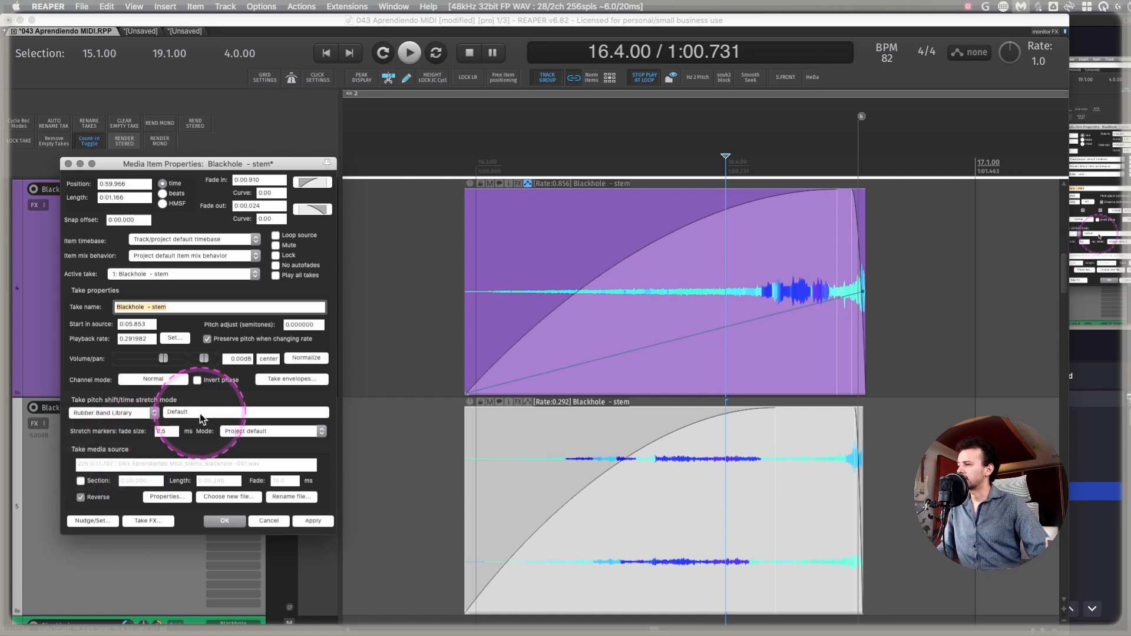
pyautogui.click(199, 414)
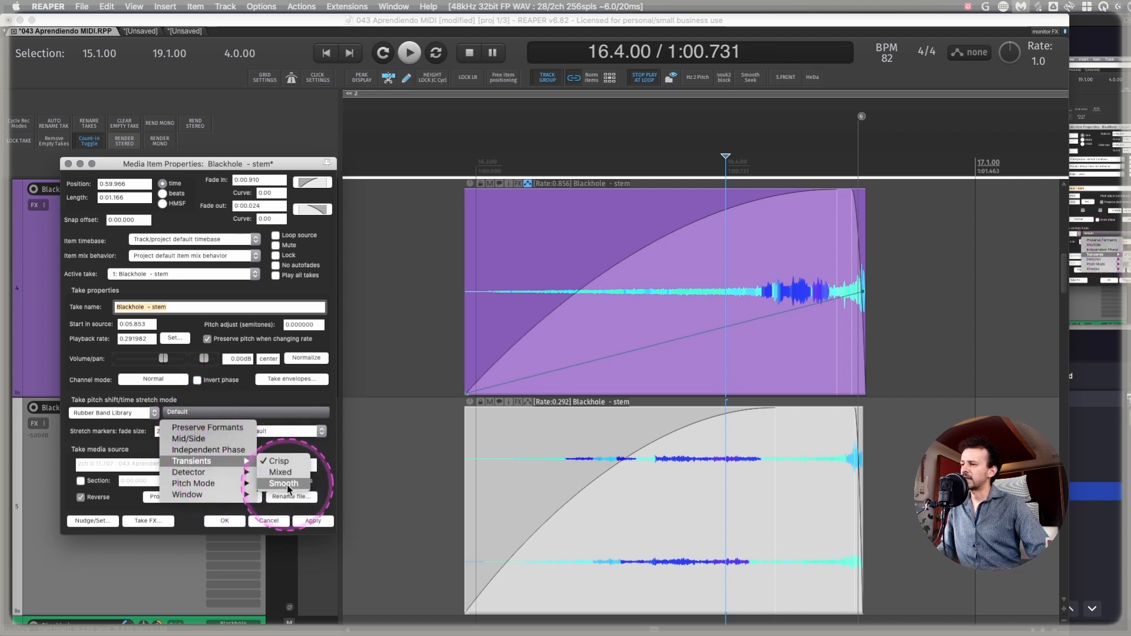
pyautogui.click(552, 474)
pyautogui.click(313, 521)
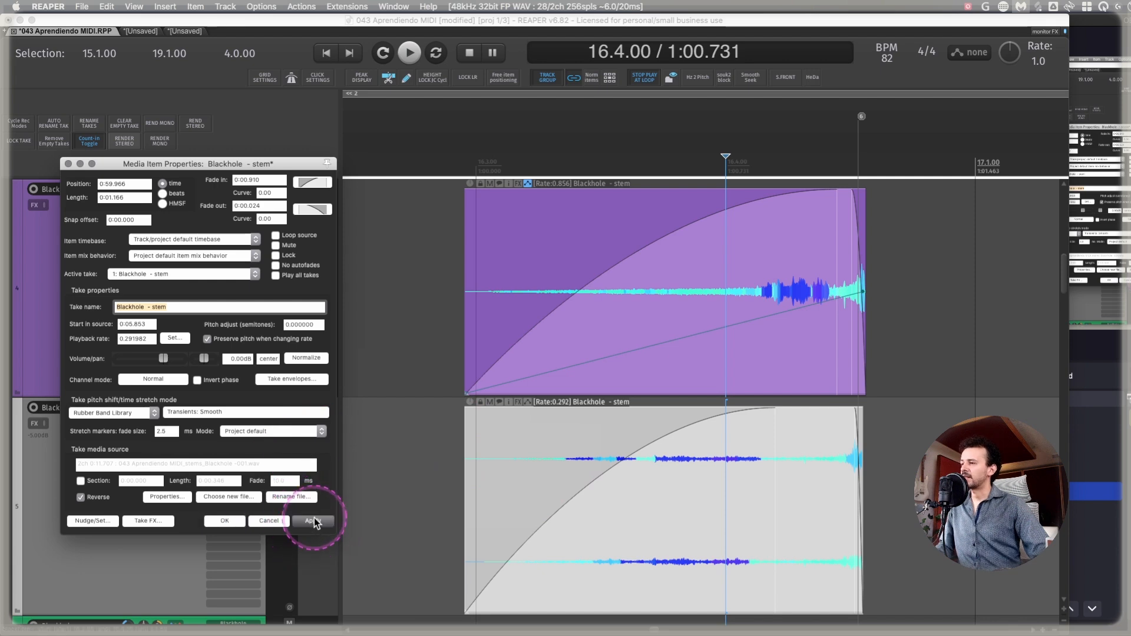
# - Set the stem item's pitch adjustment to -12 semitones and play the item from its start
pyautogui.click(317, 325)
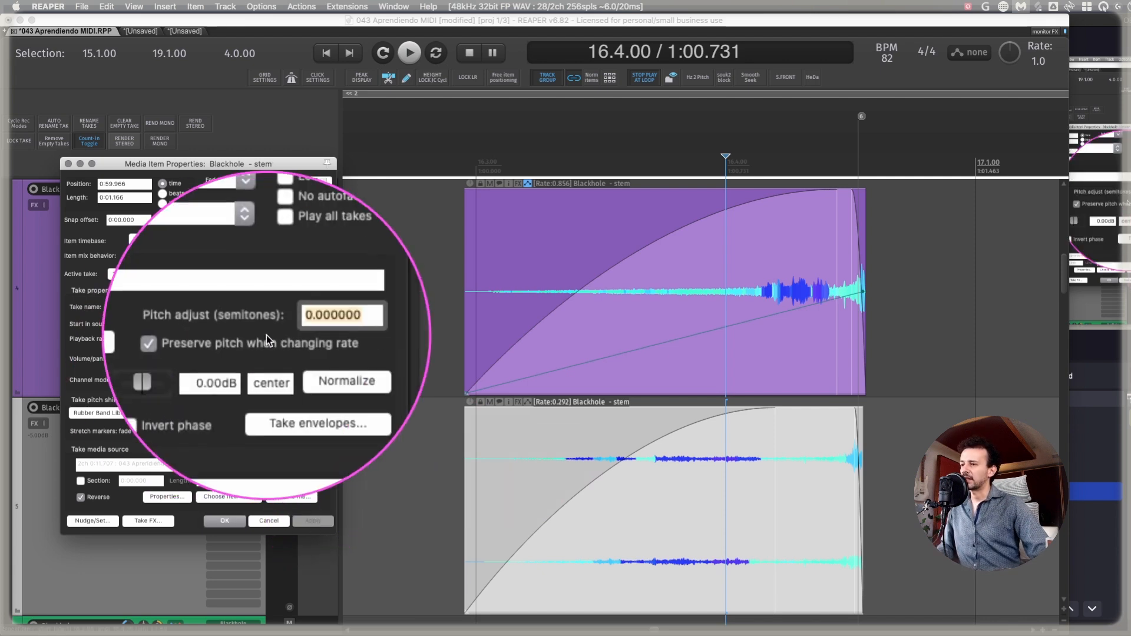
pyautogui.write('-12')
pyautogui.press('Return')
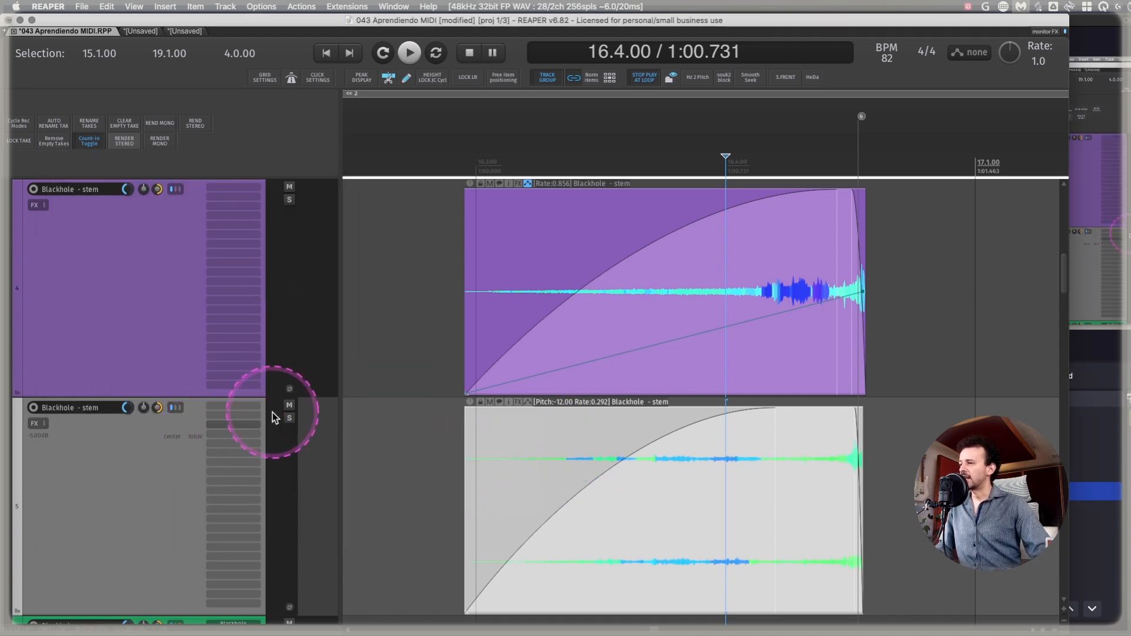
pyautogui.click(466, 461)
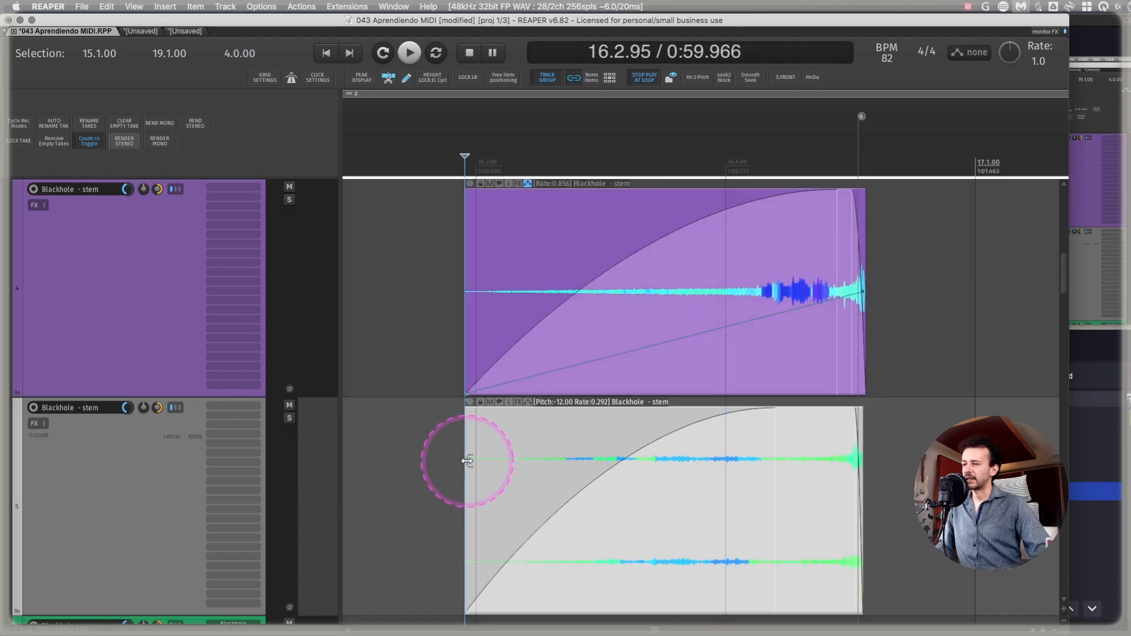
pyautogui.press('space')
pyautogui.press('space')
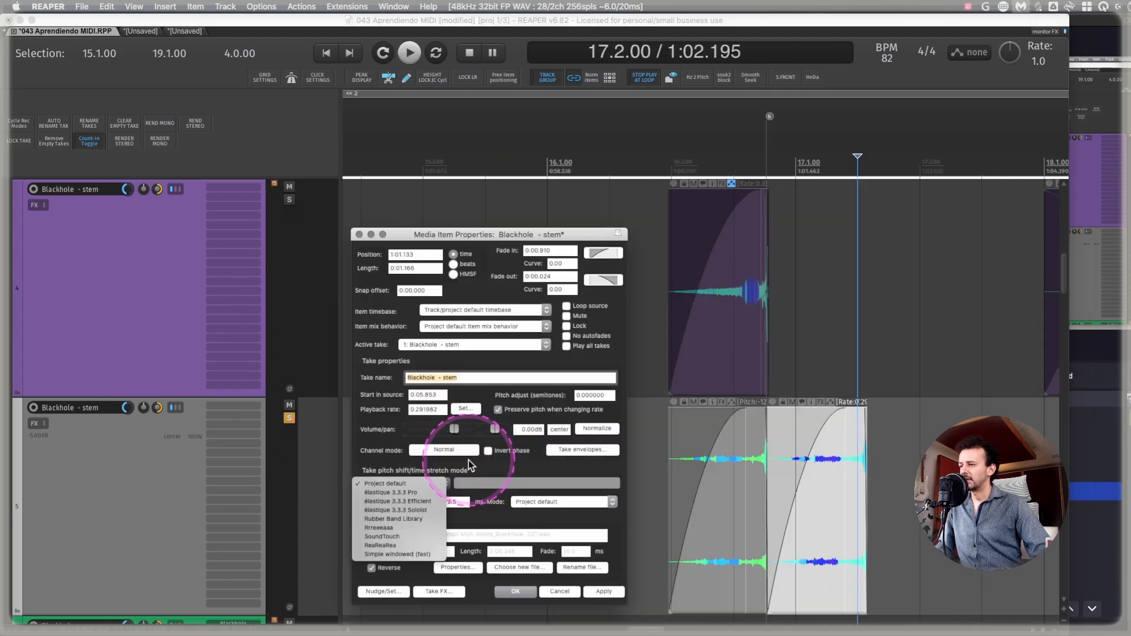
# - Keep the unpitched stem copy after marker 6 on the Project default stretch mode and play it for comparison
pyautogui.click(552, 443)
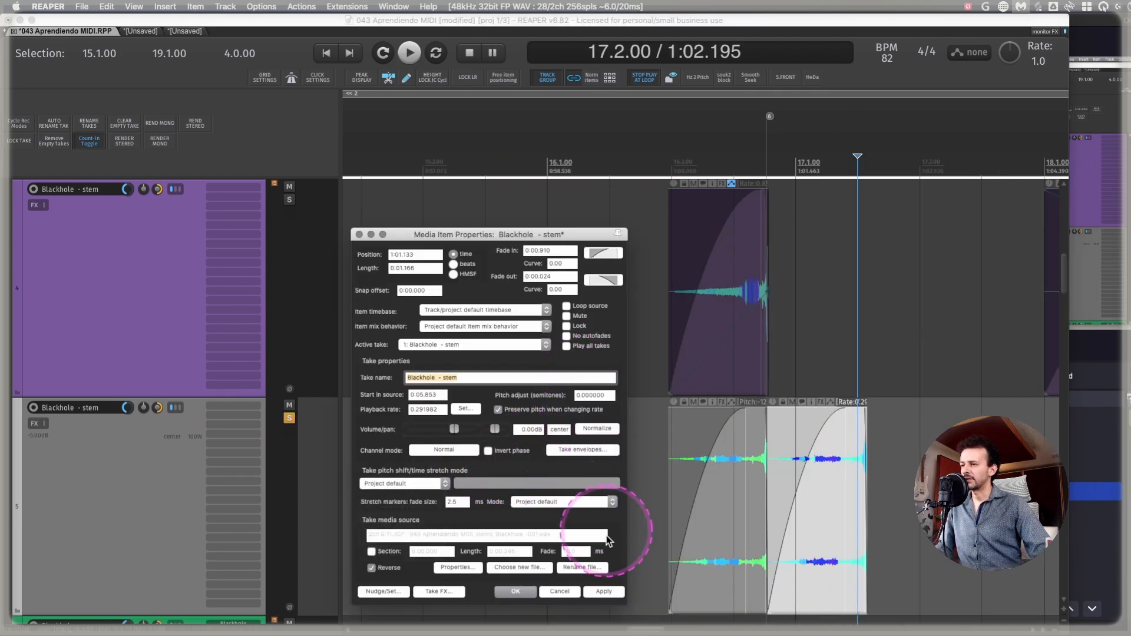
pyautogui.click(516, 591)
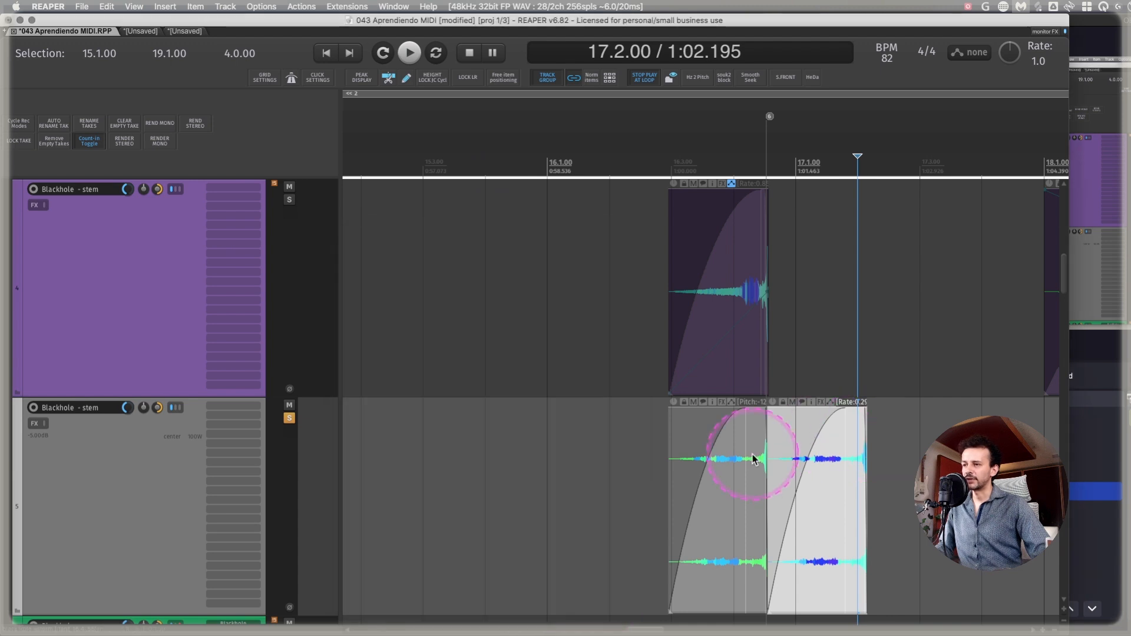
pyautogui.click(769, 448)
pyautogui.press('space')
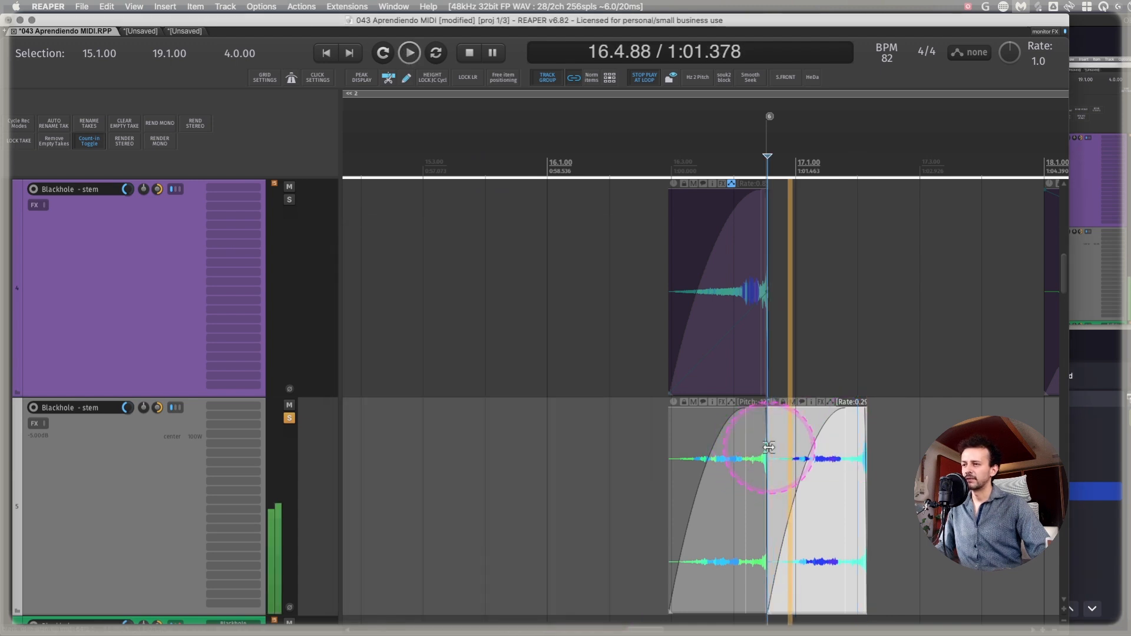
pyautogui.press('space')
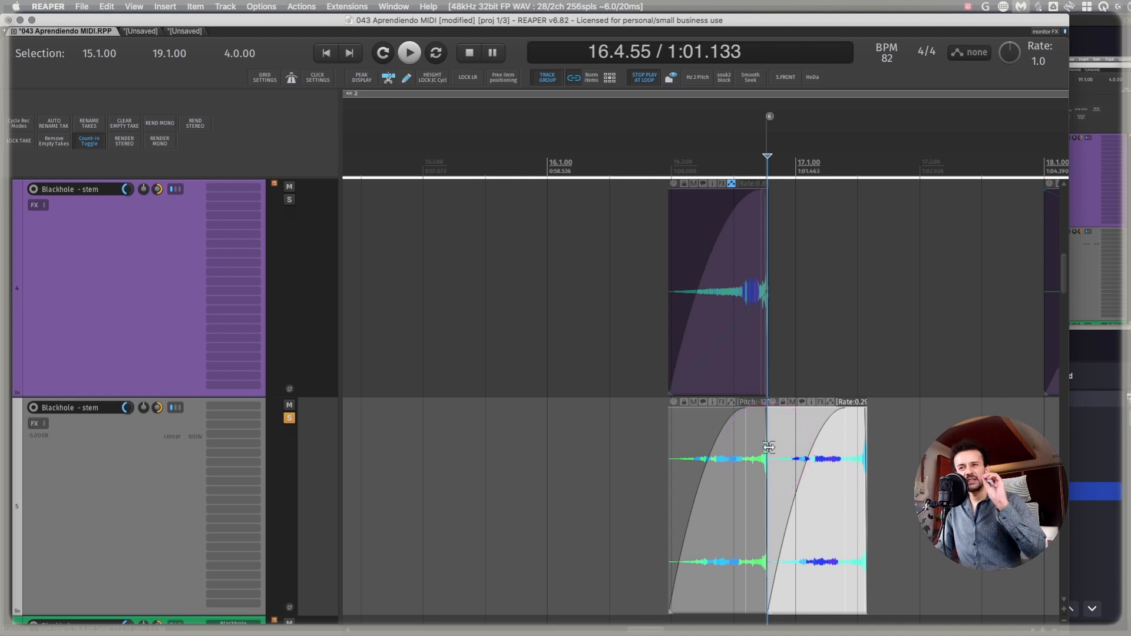
pyautogui.scroll(5, 832, 479)
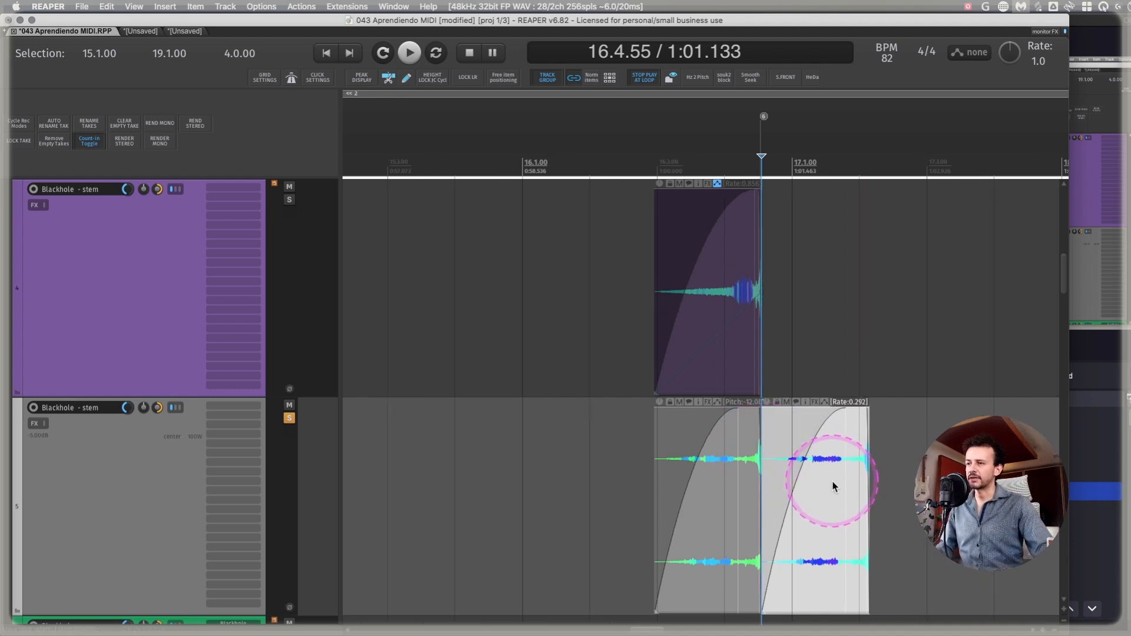
pyautogui.hscroll(-2, 855, 482)
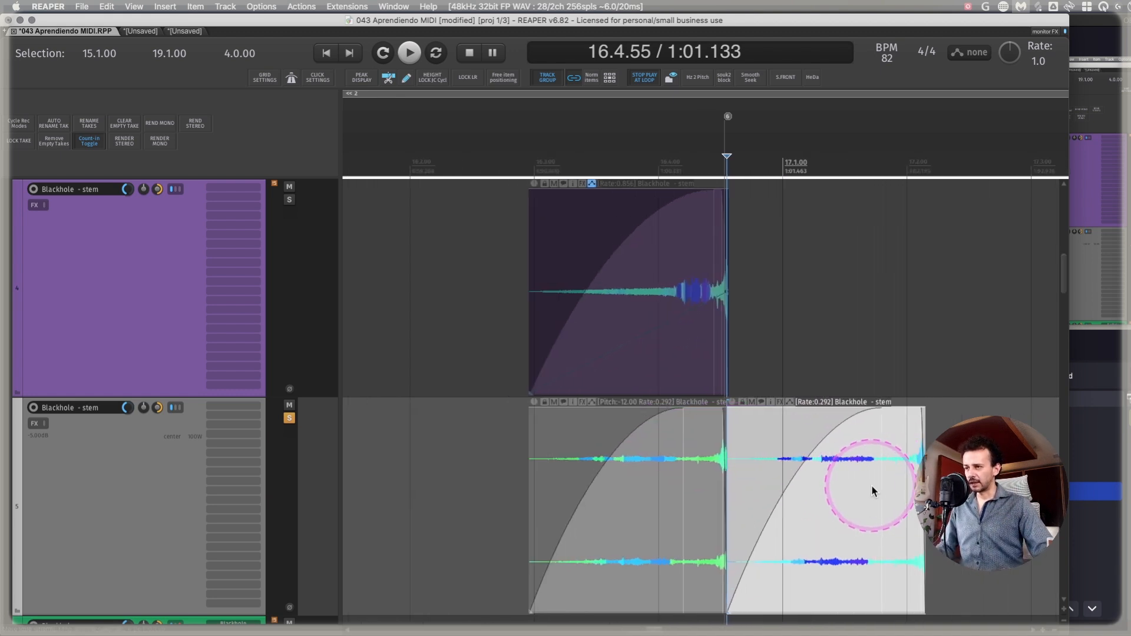
pyautogui.press('space')
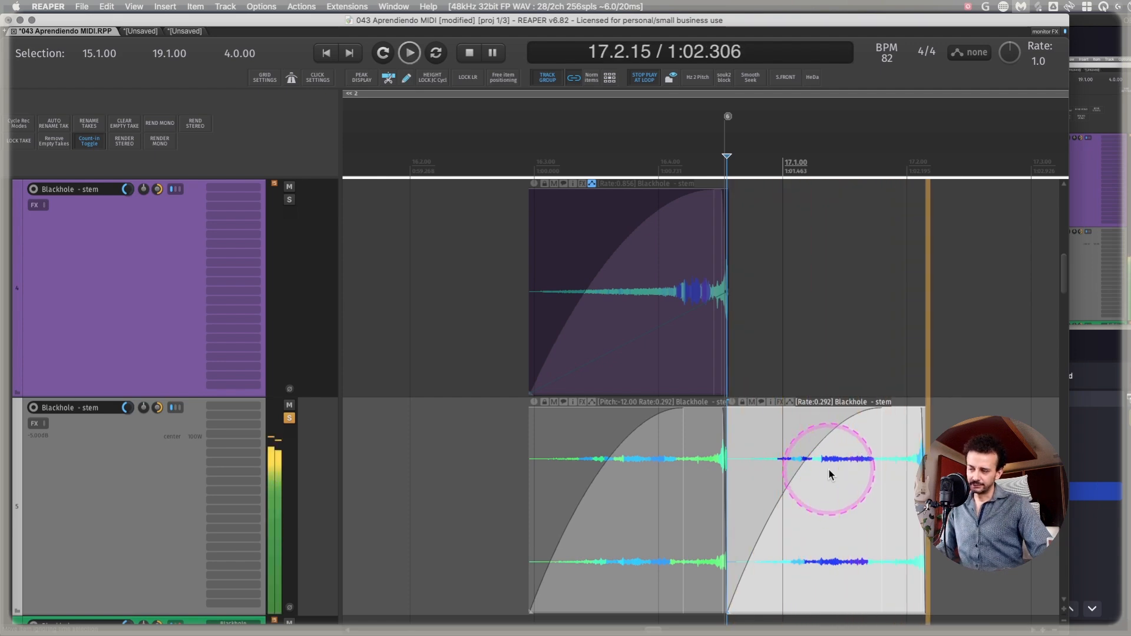
pyautogui.press('space')
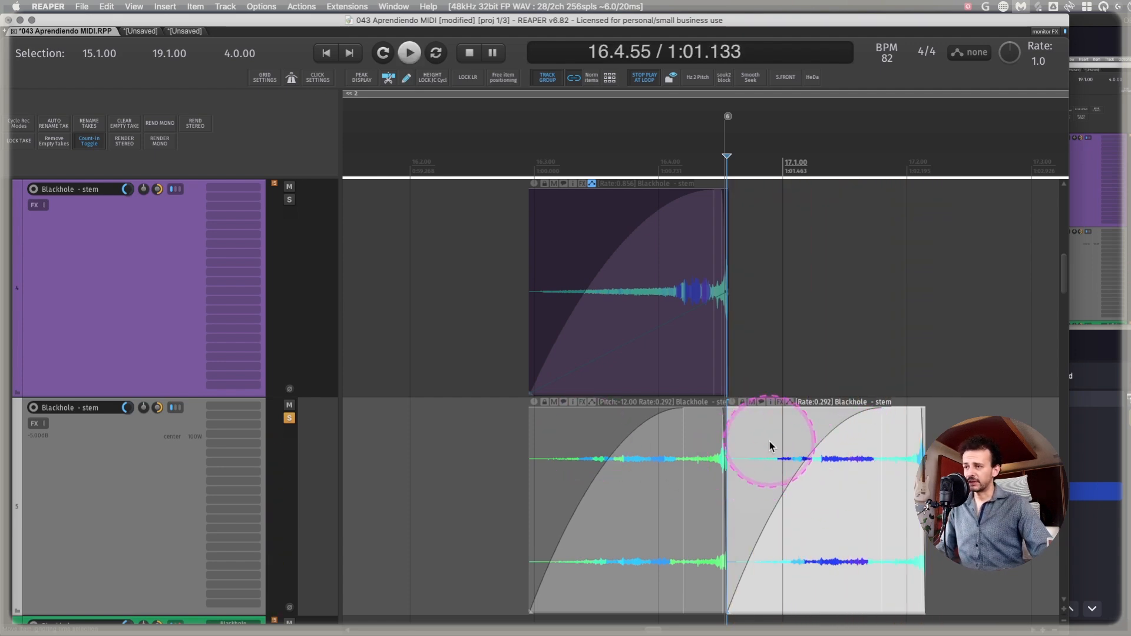
# - Mute the unpitched copy after marker 6, play the -12 semitone stem item, and review that item's properties
pyautogui.click(769, 441)
pyautogui.press('m')
pyautogui.click(613, 437)
pyautogui.press('m')
pyautogui.press('m')
pyautogui.click(530, 437)
pyautogui.press('space')
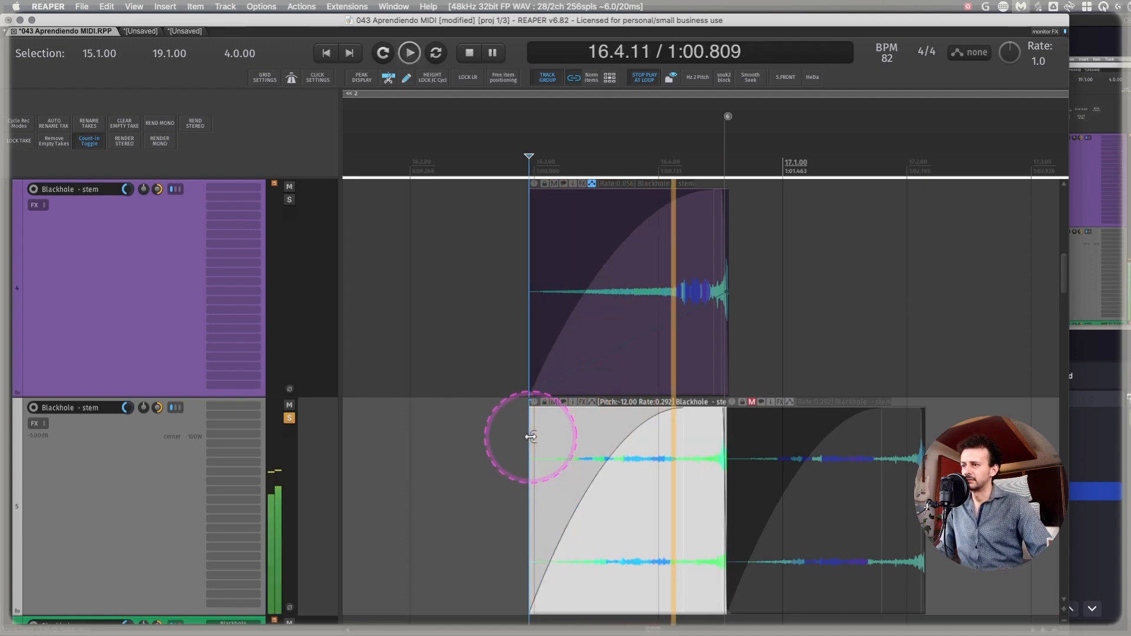
pyautogui.press('space')
pyautogui.doubleClick(597, 435)
pyautogui.moveTo(612, 396); pyautogui.dragTo(480, 390)
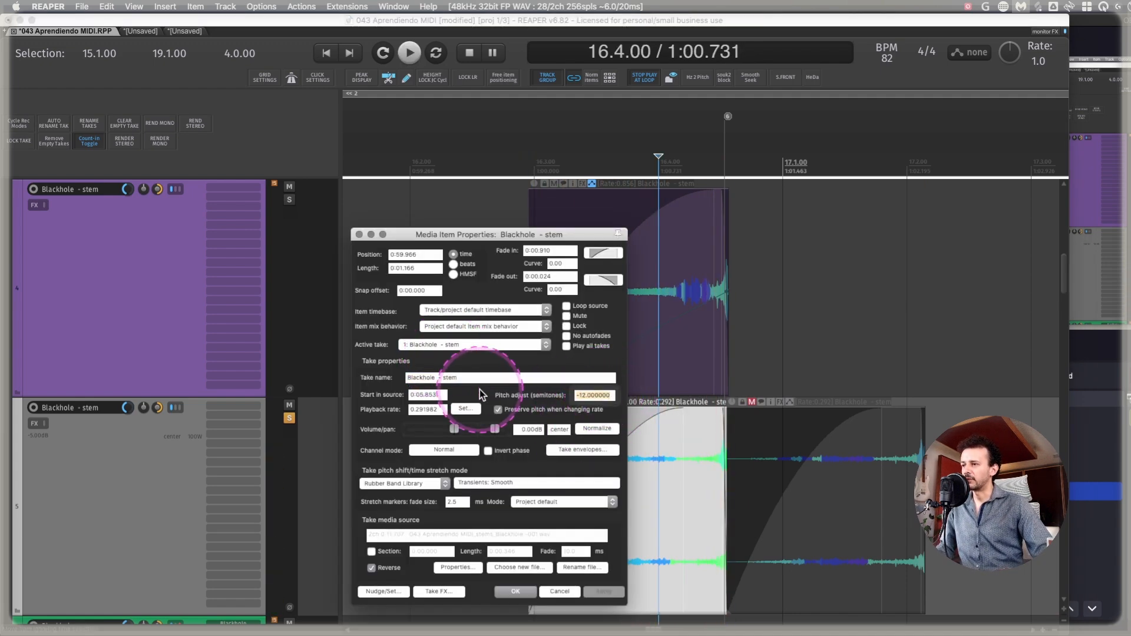
# - Play the drum mix from 15.4.68 through marker 6 to hear the pitched stem leading into the PERC hit
pyautogui.click(663, 303)
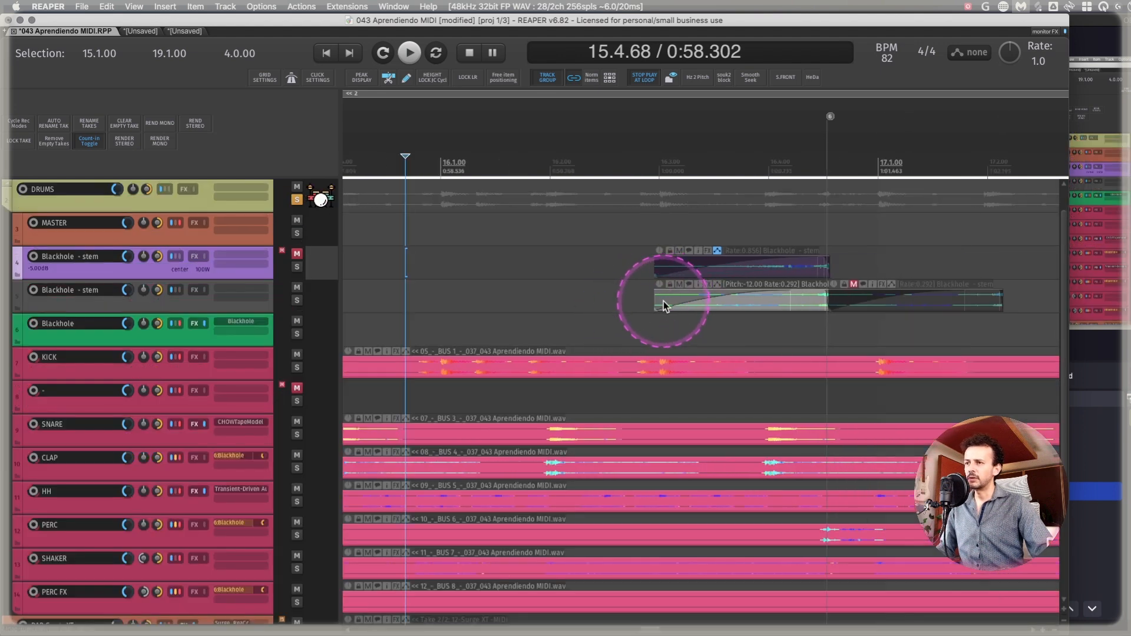
pyautogui.scroll(-4, 663, 302)
pyautogui.click(732, 465)
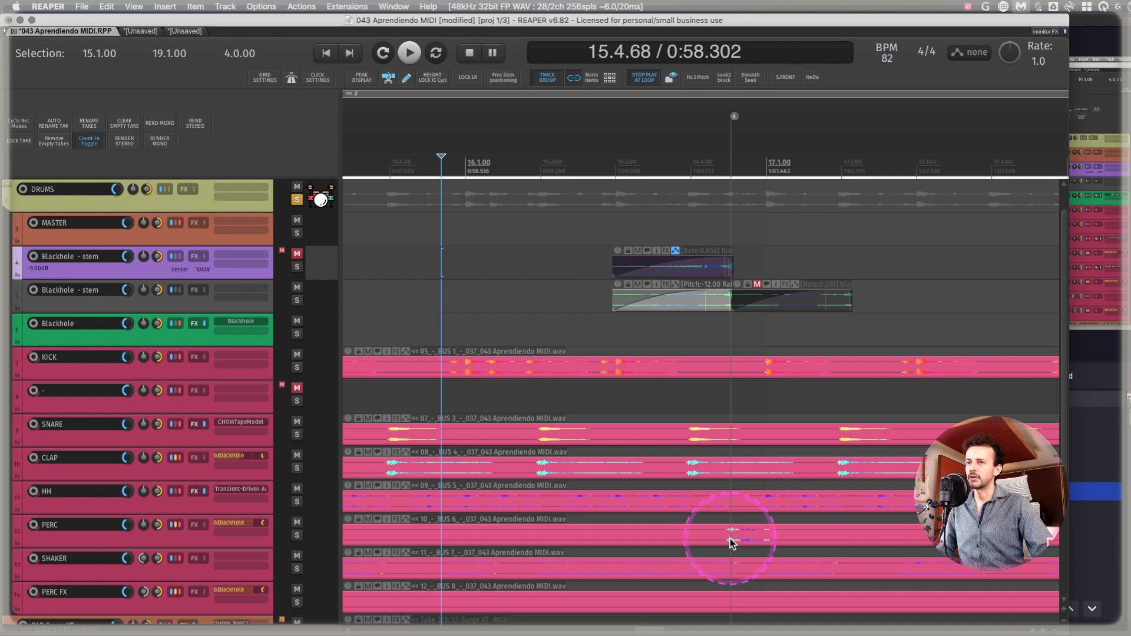
pyautogui.press('space')
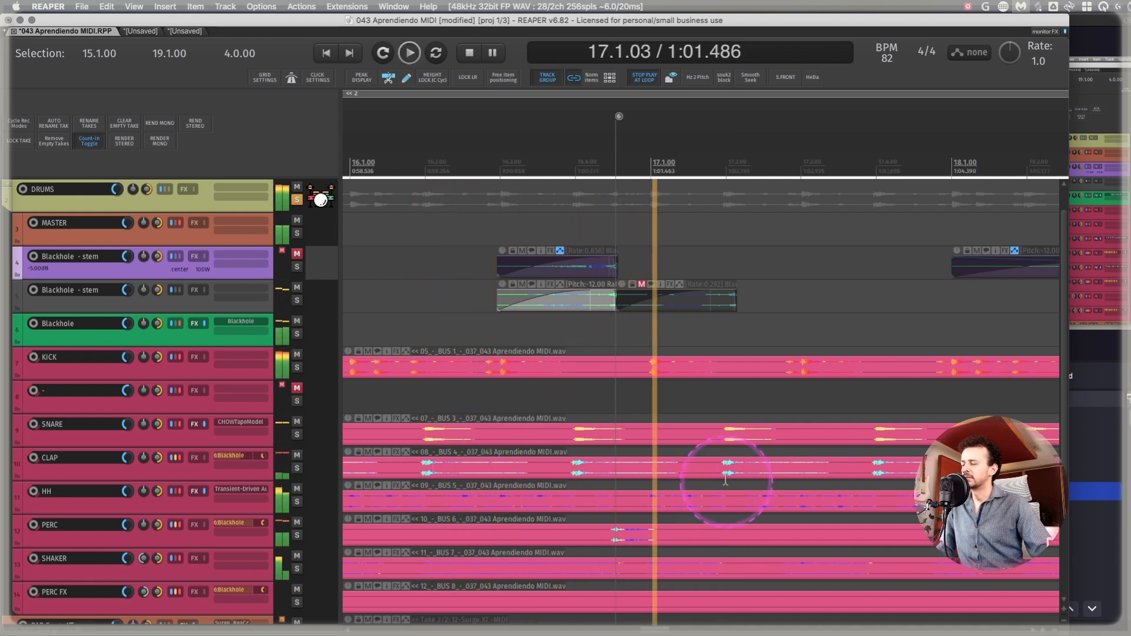
pyautogui.press('space')
# - Look up the mono downmix action and set the pitched stem item's take channel mode to mono (downmix)
pyautogui.click(577, 302)
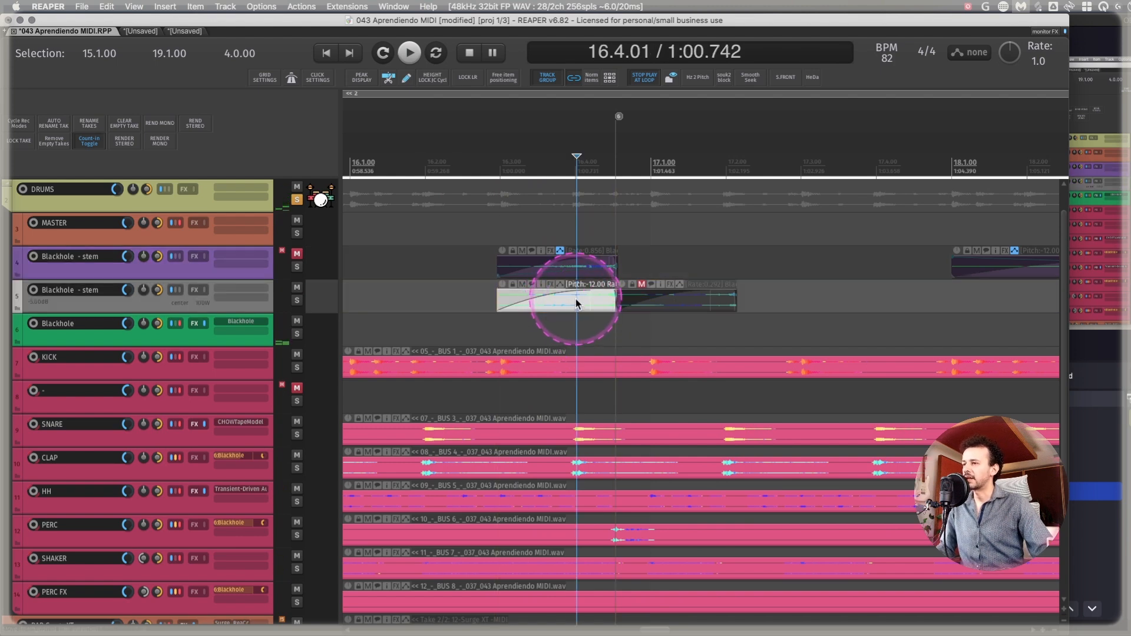
pyautogui.moveTo(607, 288); pyautogui.dragTo(938, 308)
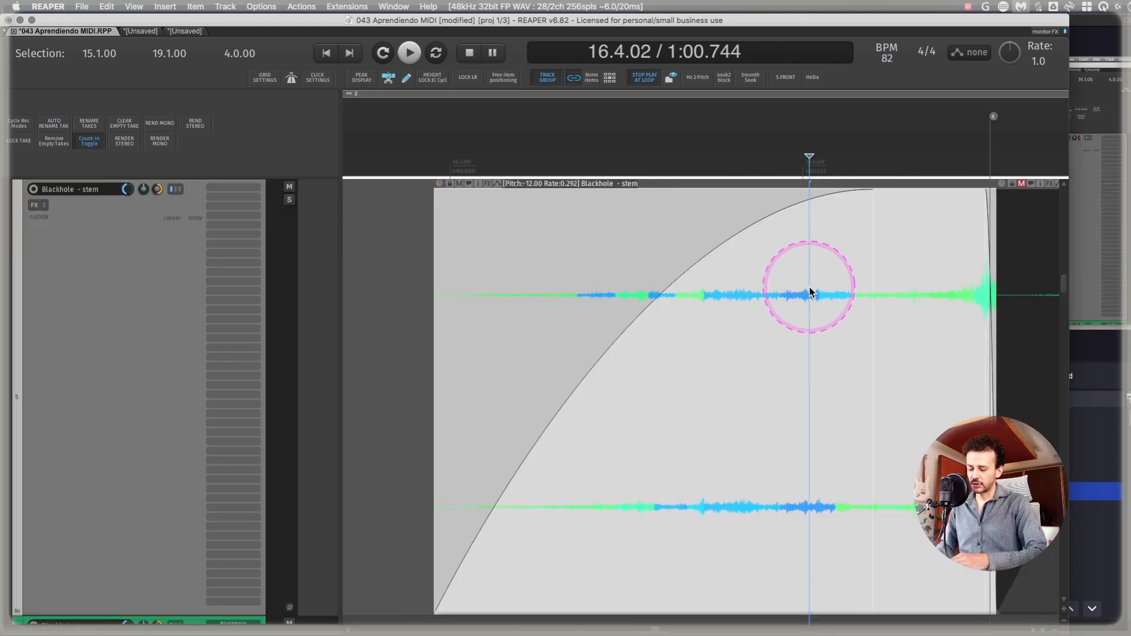
pyautogui.hotkey('shift', '/')
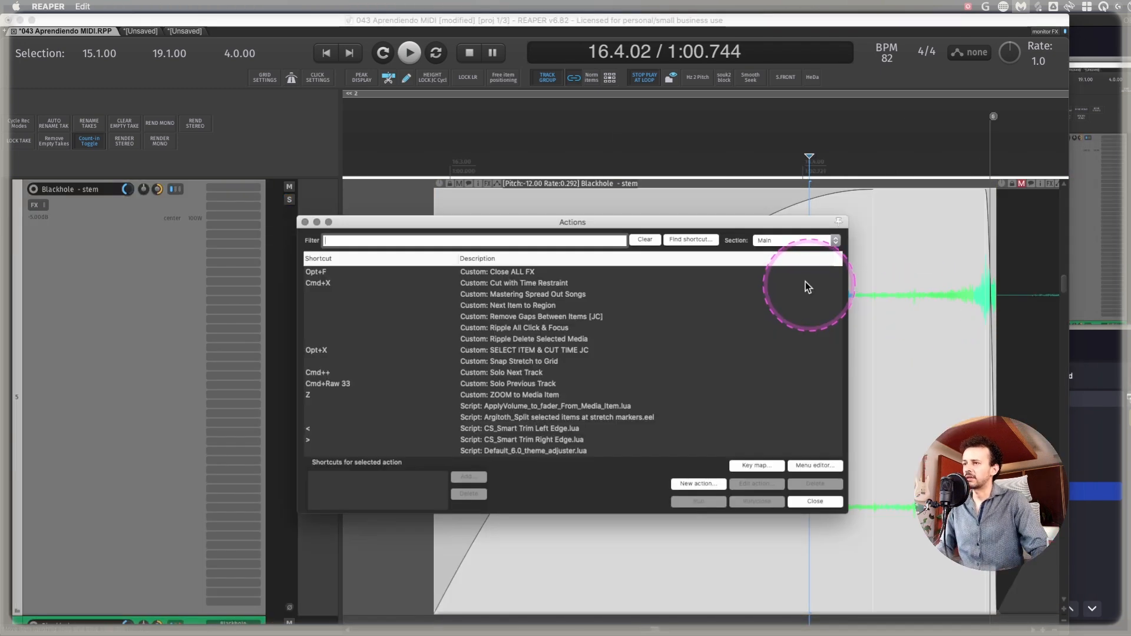
pyautogui.click(712, 242)
pyautogui.hotkey('shift', 'm')
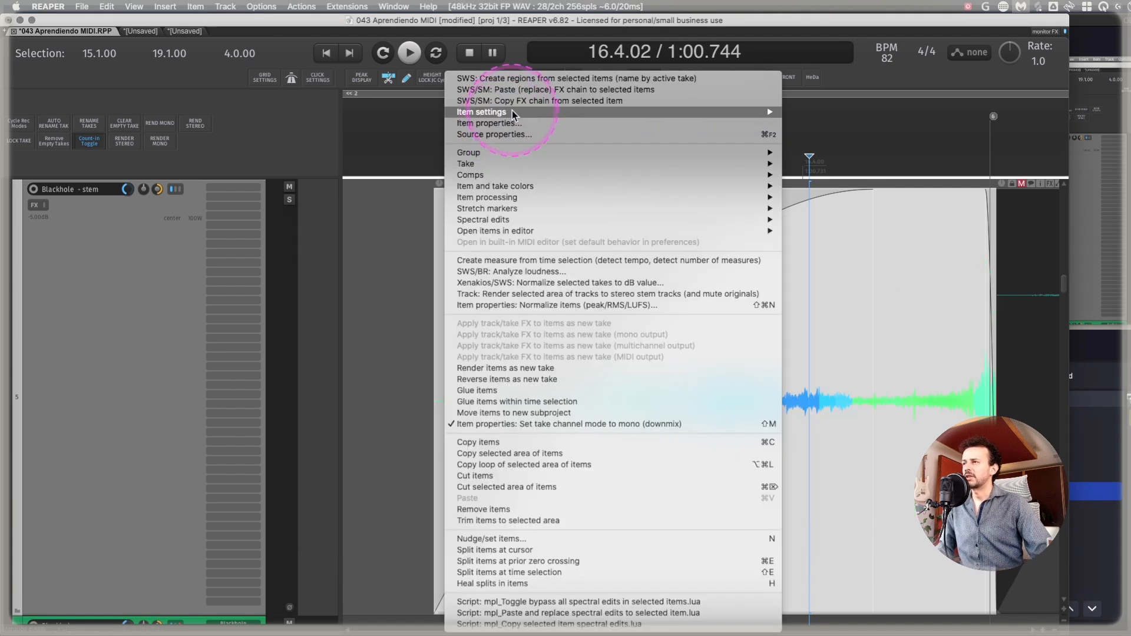
pyautogui.moveTo(504, 112)
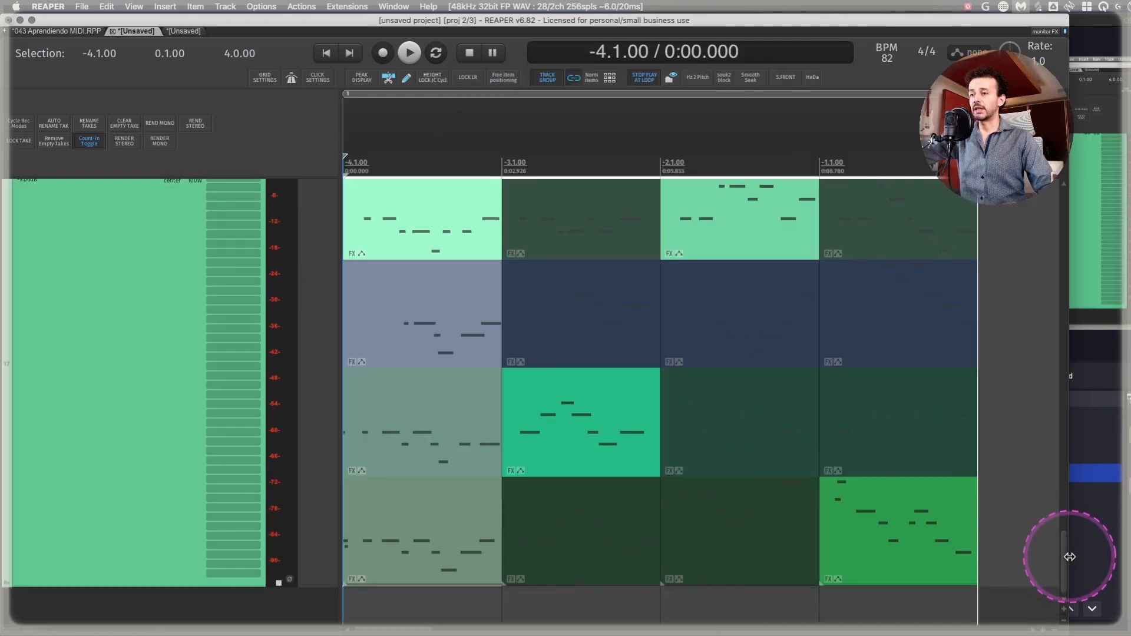
# - Open the first Sad pad 122 take in the docked MIDI editor, enlarge the editor slightly, and review its toolbar's switching and positioning options
pyautogui.moveTo(1064, 555); pyautogui.dragTo(1064, 550)
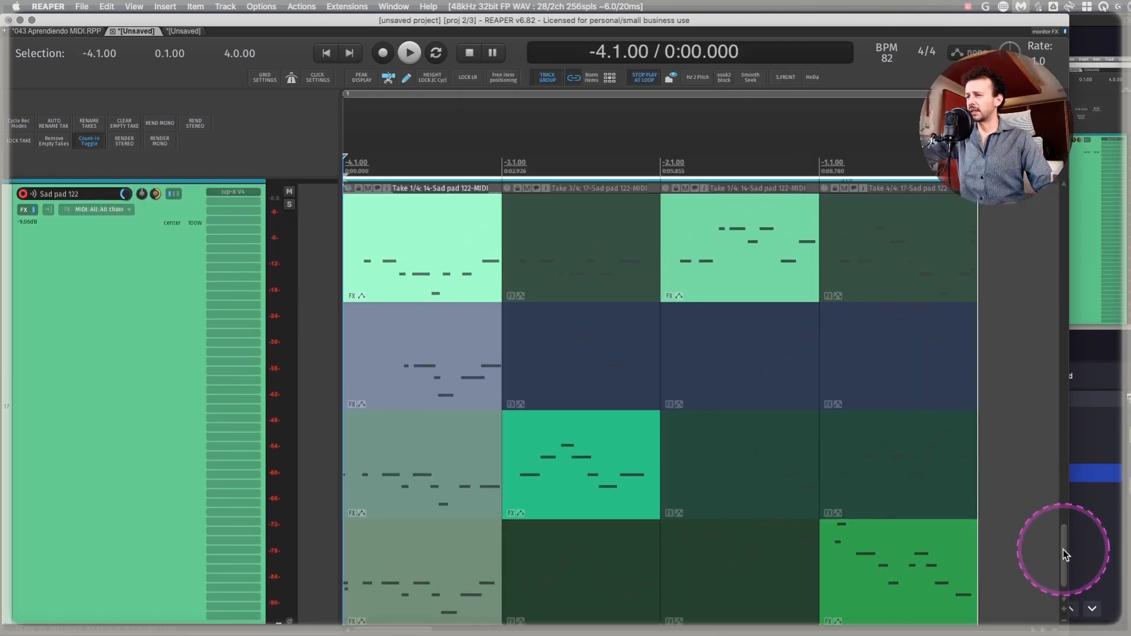
pyautogui.doubleClick(401, 216)
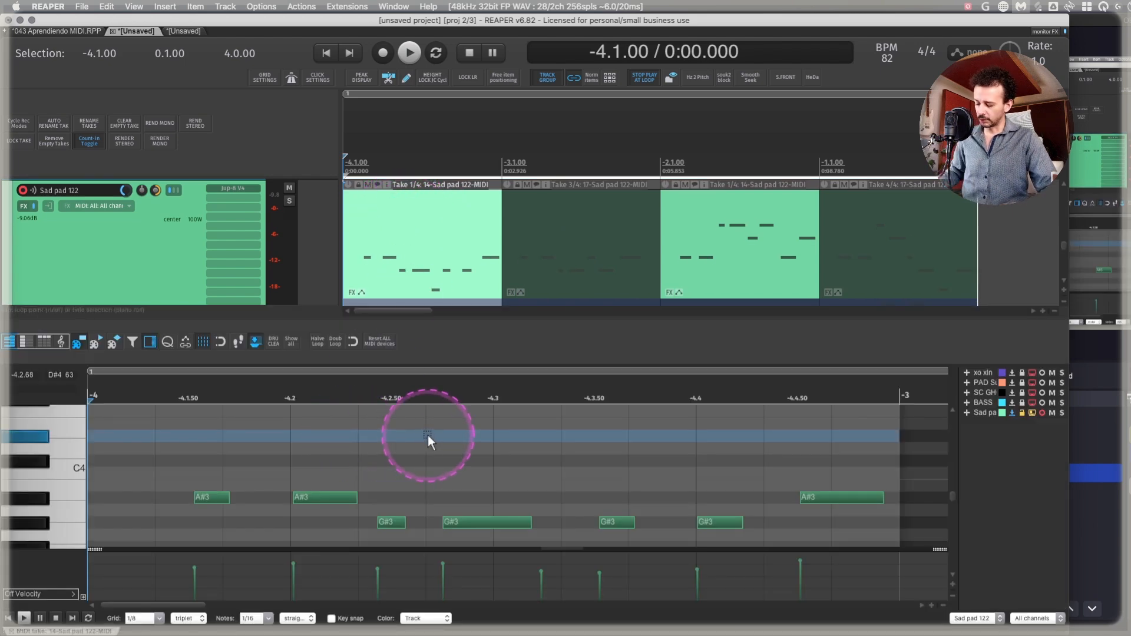
pyautogui.scroll(-2, 428, 436)
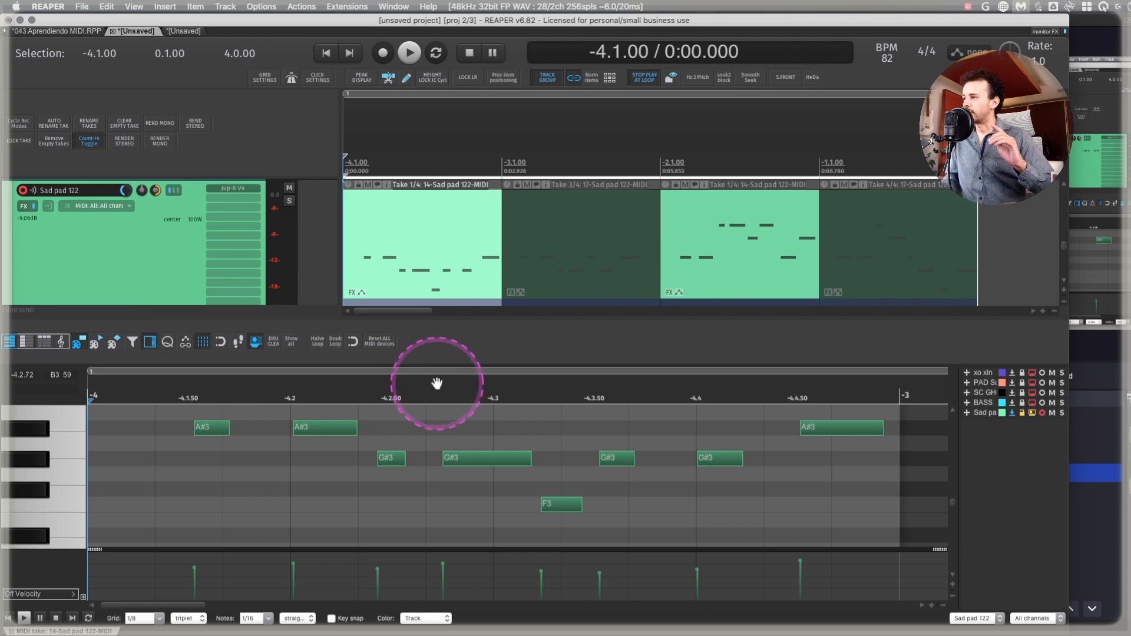
pyautogui.moveTo(444, 372); pyautogui.dragTo(447, 356)
pyautogui.rightClick(421, 330)
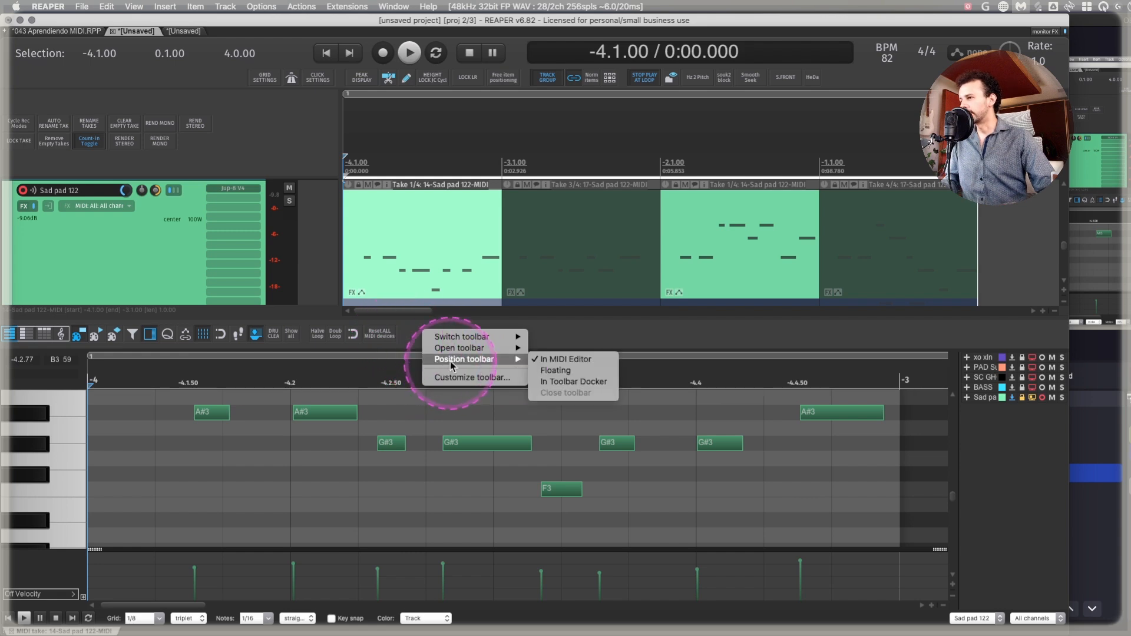
pyautogui.moveTo(453, 338)
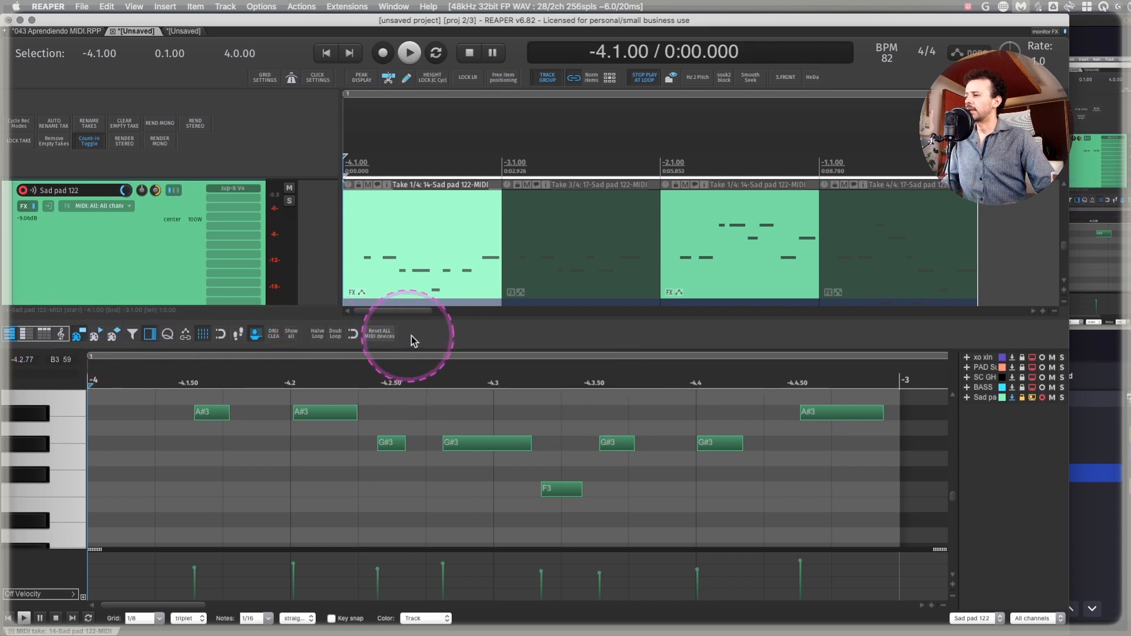